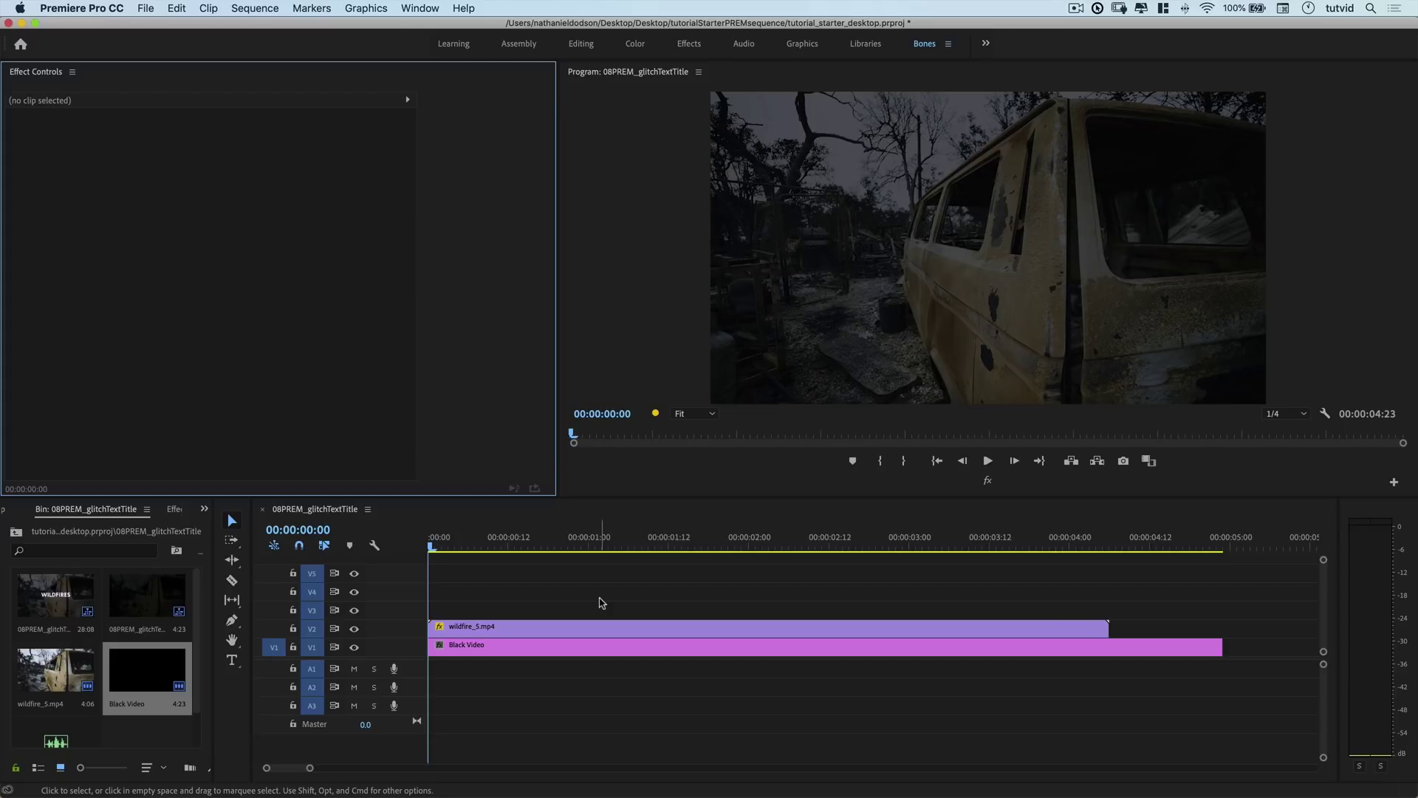
Type 'Wildfire' as a new text title over the footage
click(233, 663)
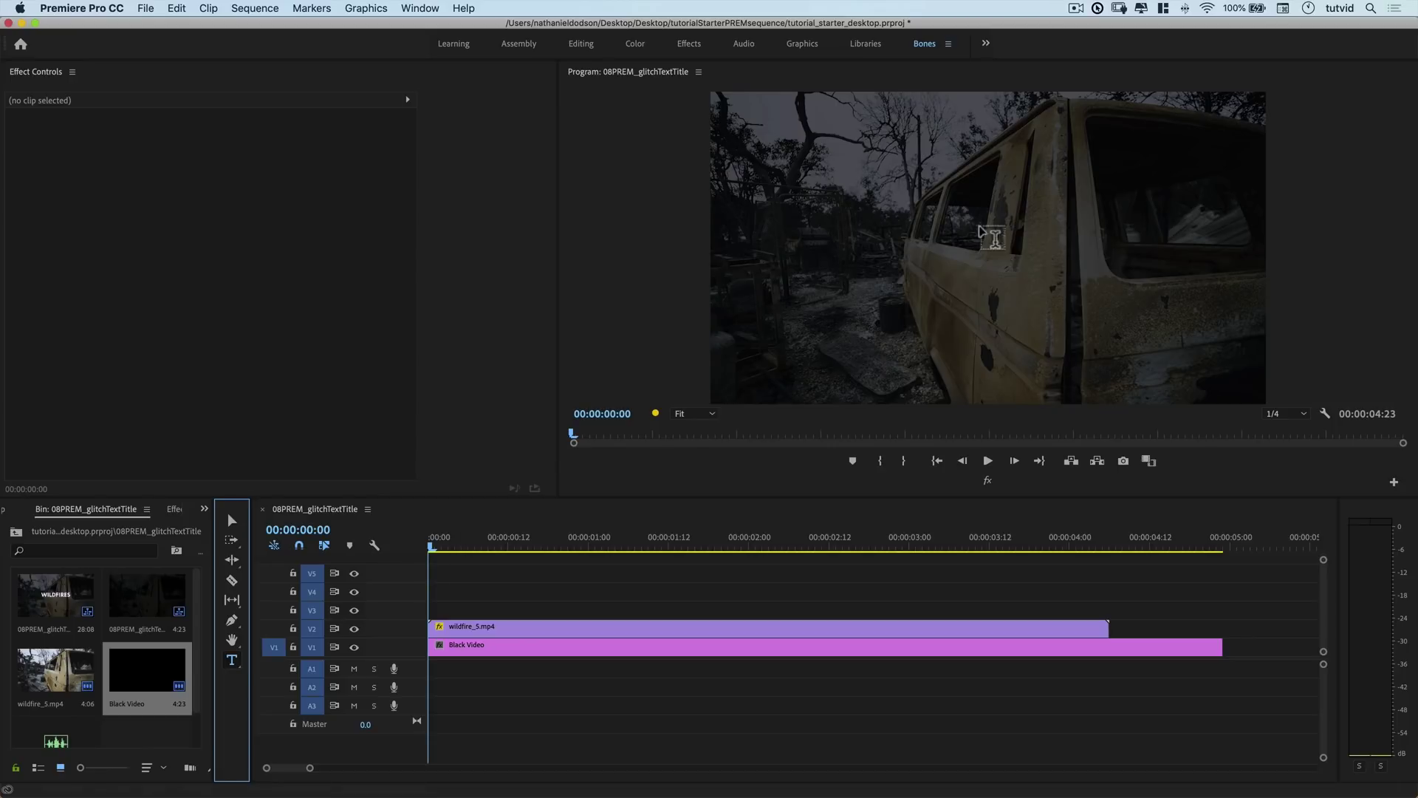
click(921, 251)
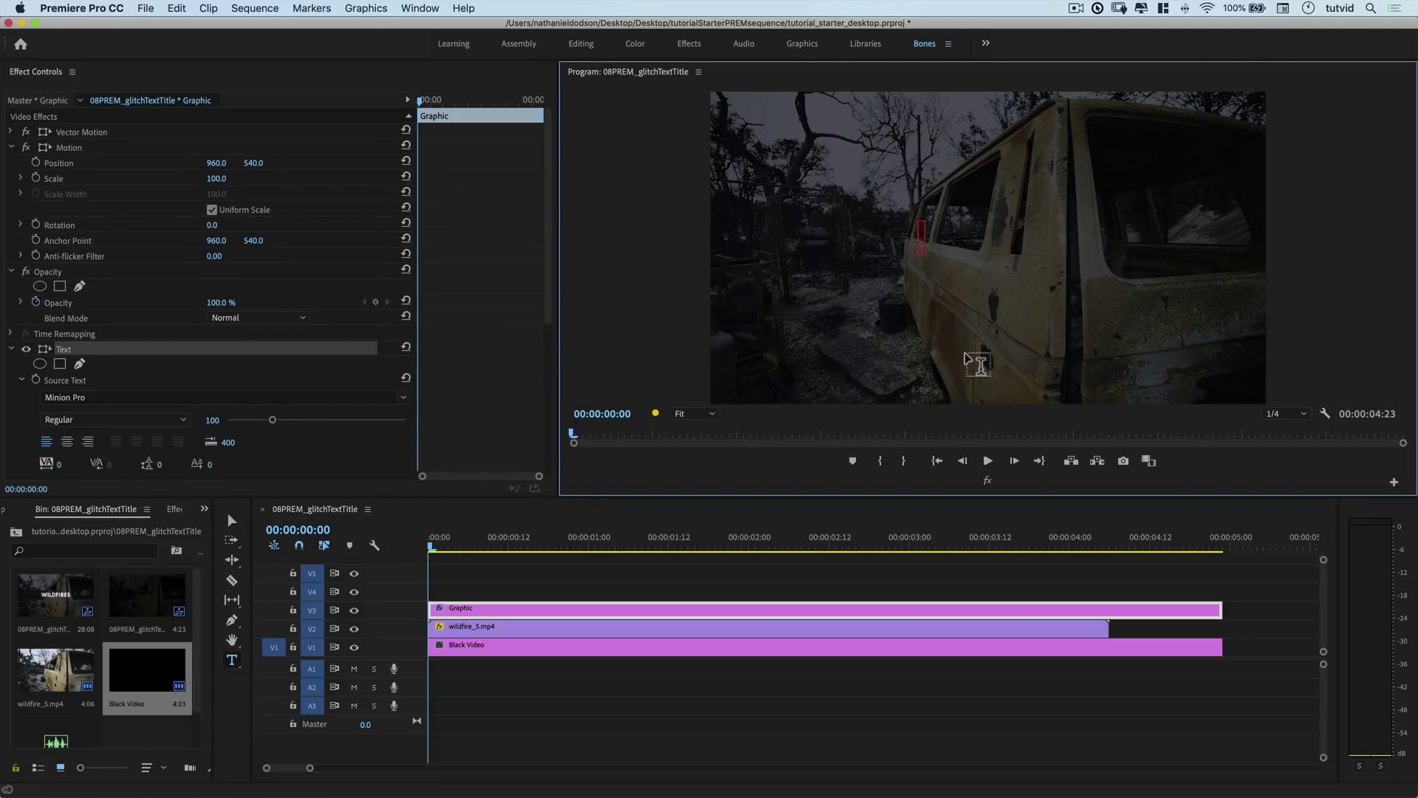
text(Wildfire)
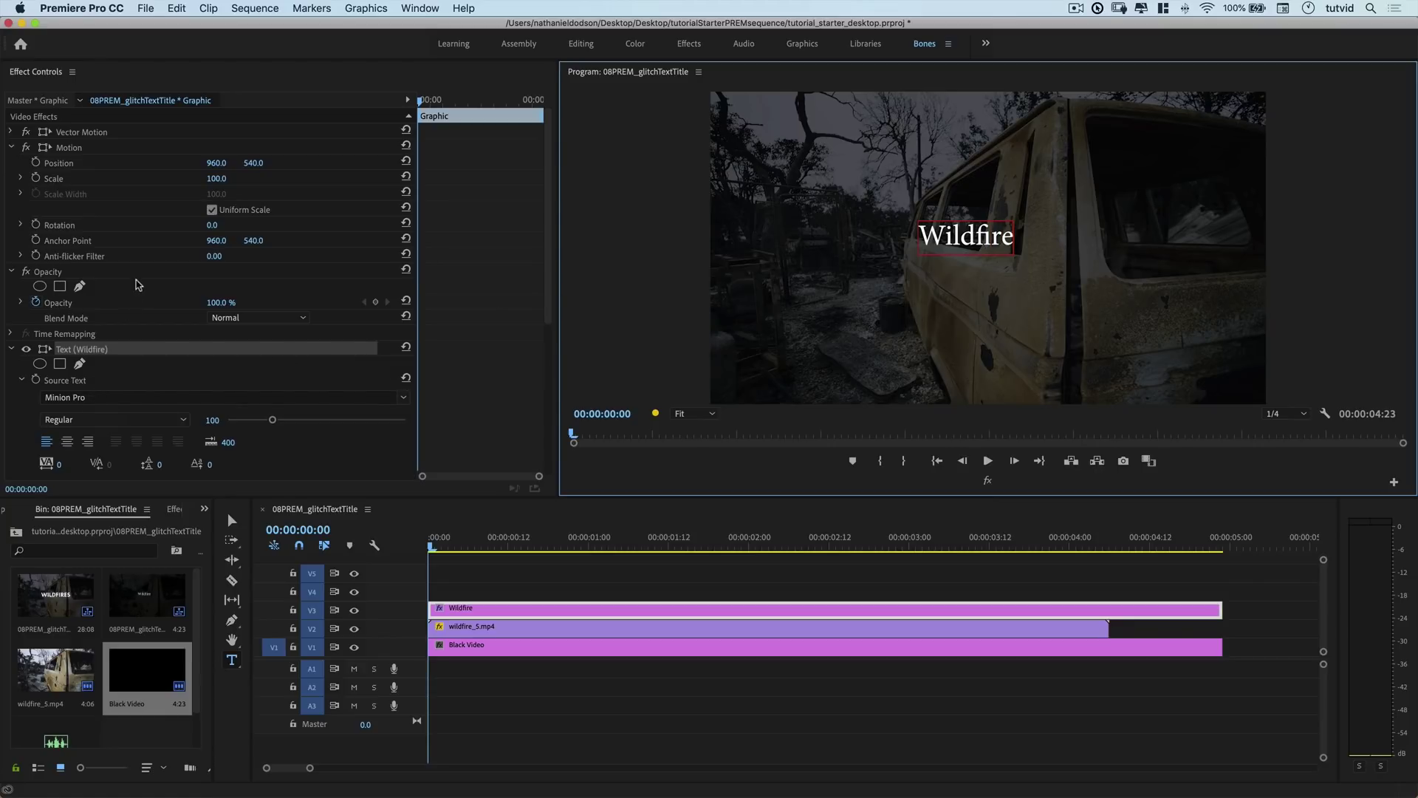
Set the title's font to Futura PT Heavy
scroll(136, 285, down, 5)
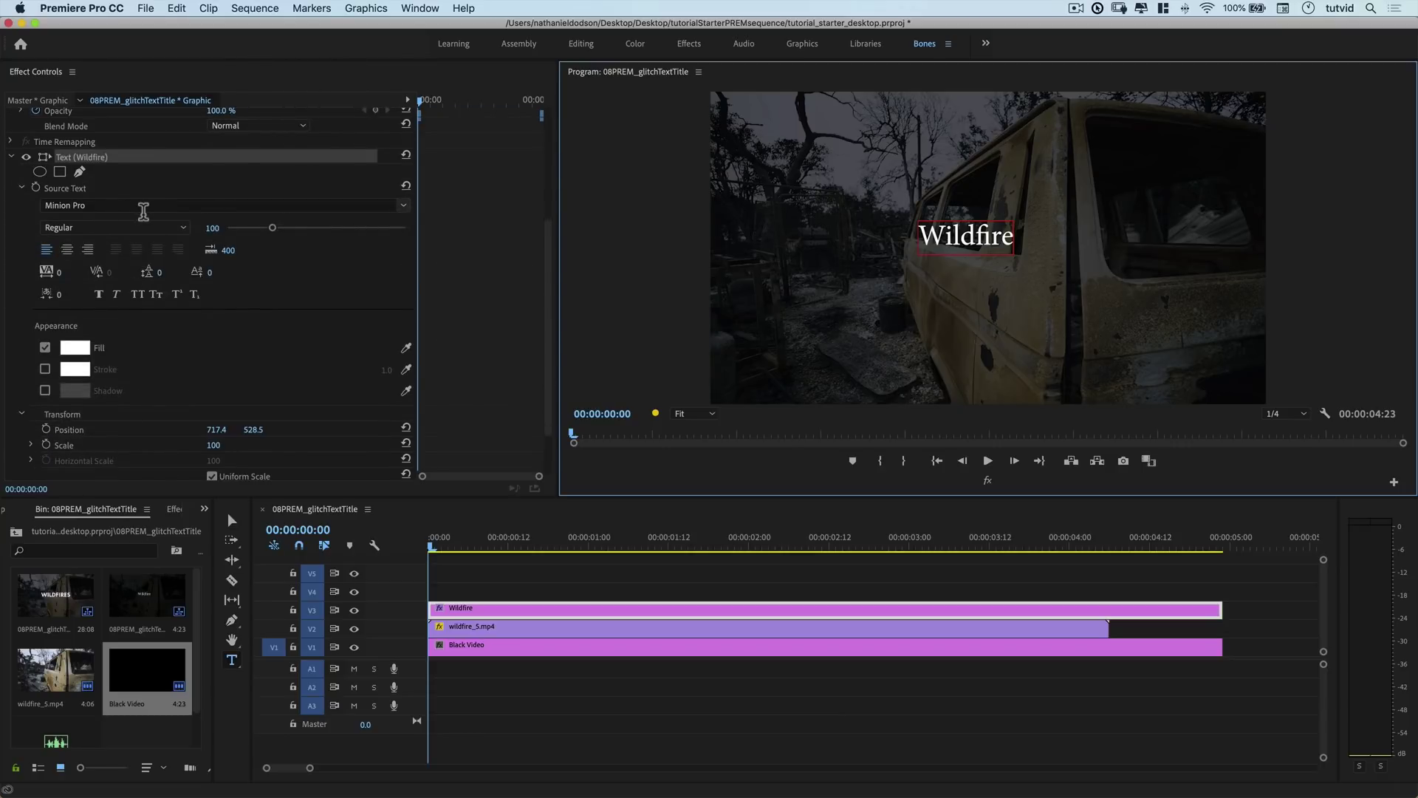
click(143, 212)
scroll(166, 317, up, 6)
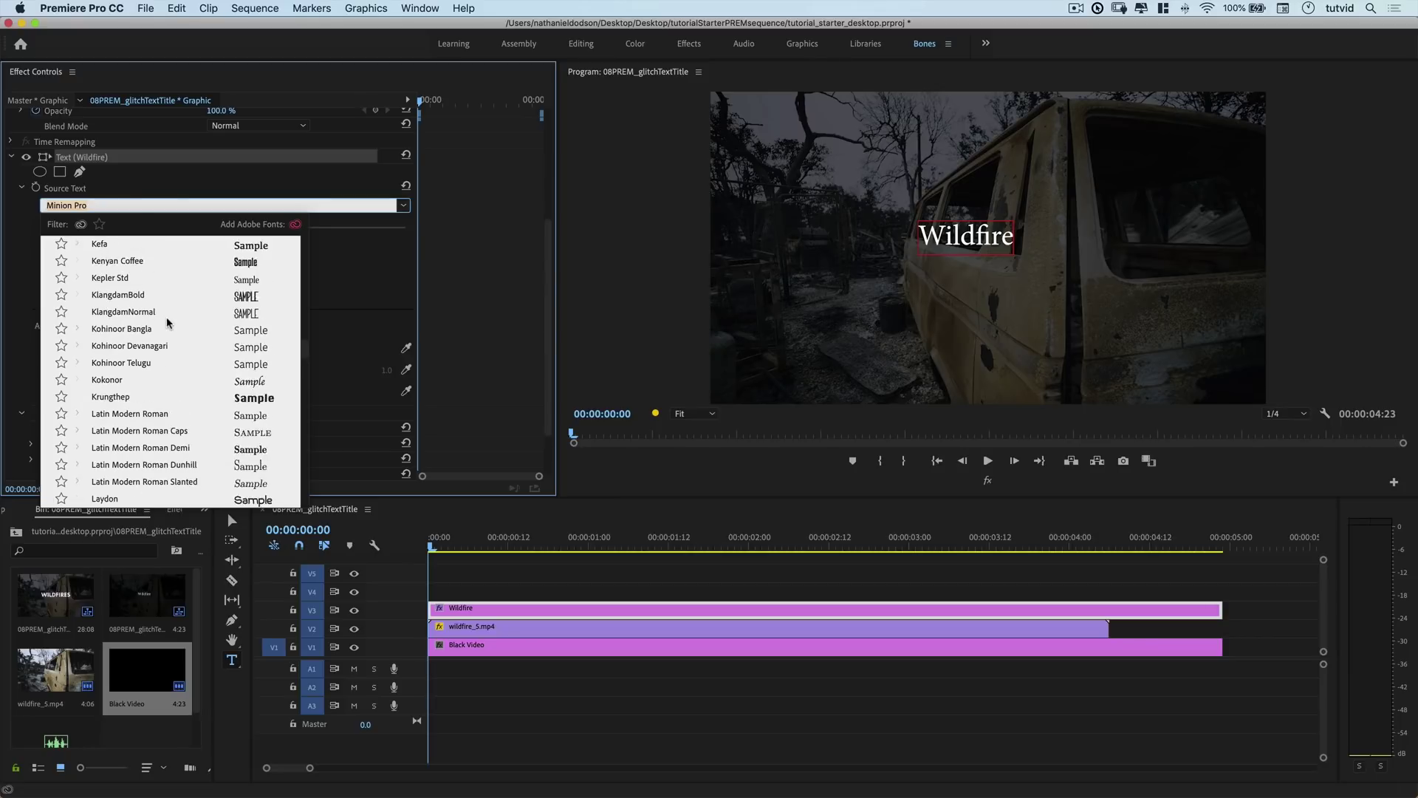
scroll(166, 317, up, 15)
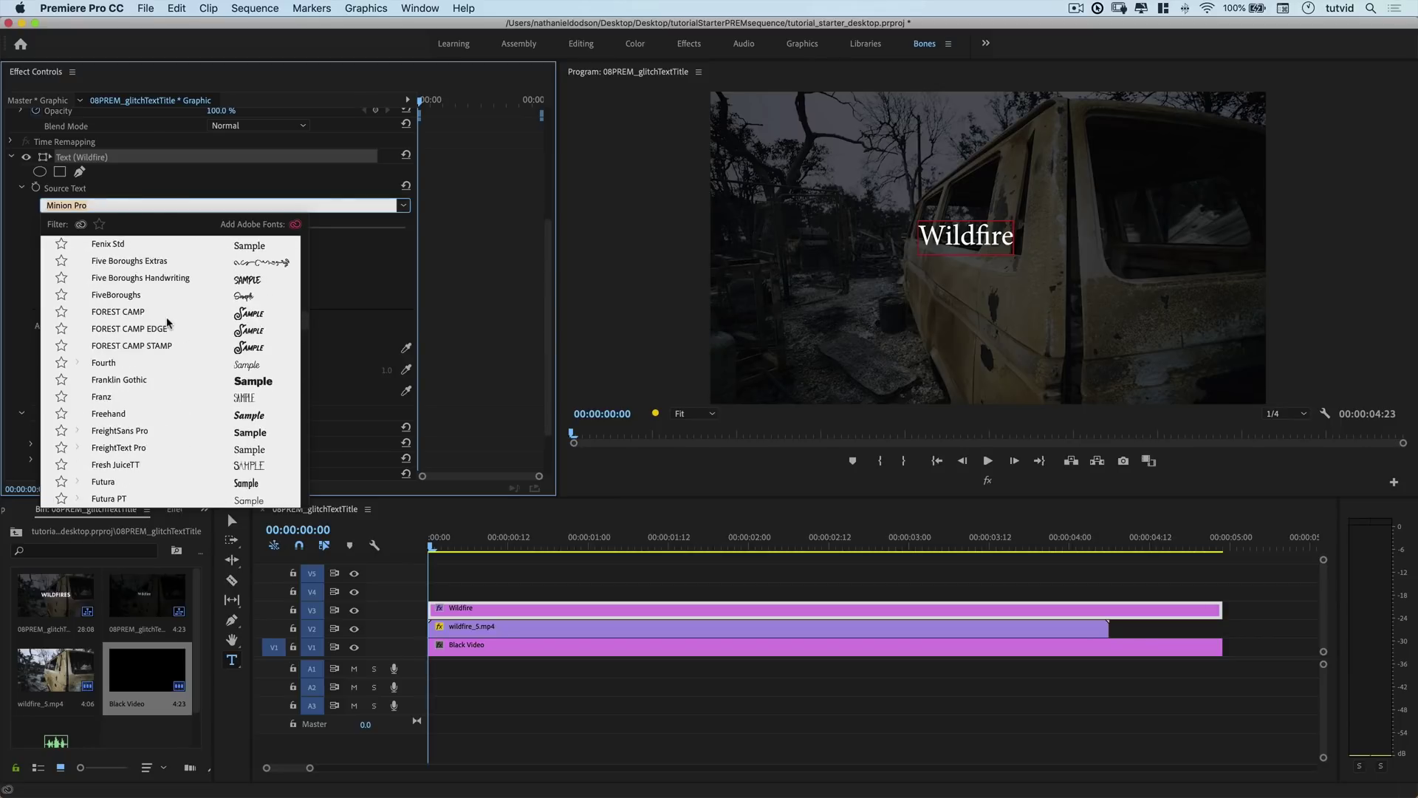
scroll(168, 322, down, 3)
click(114, 367)
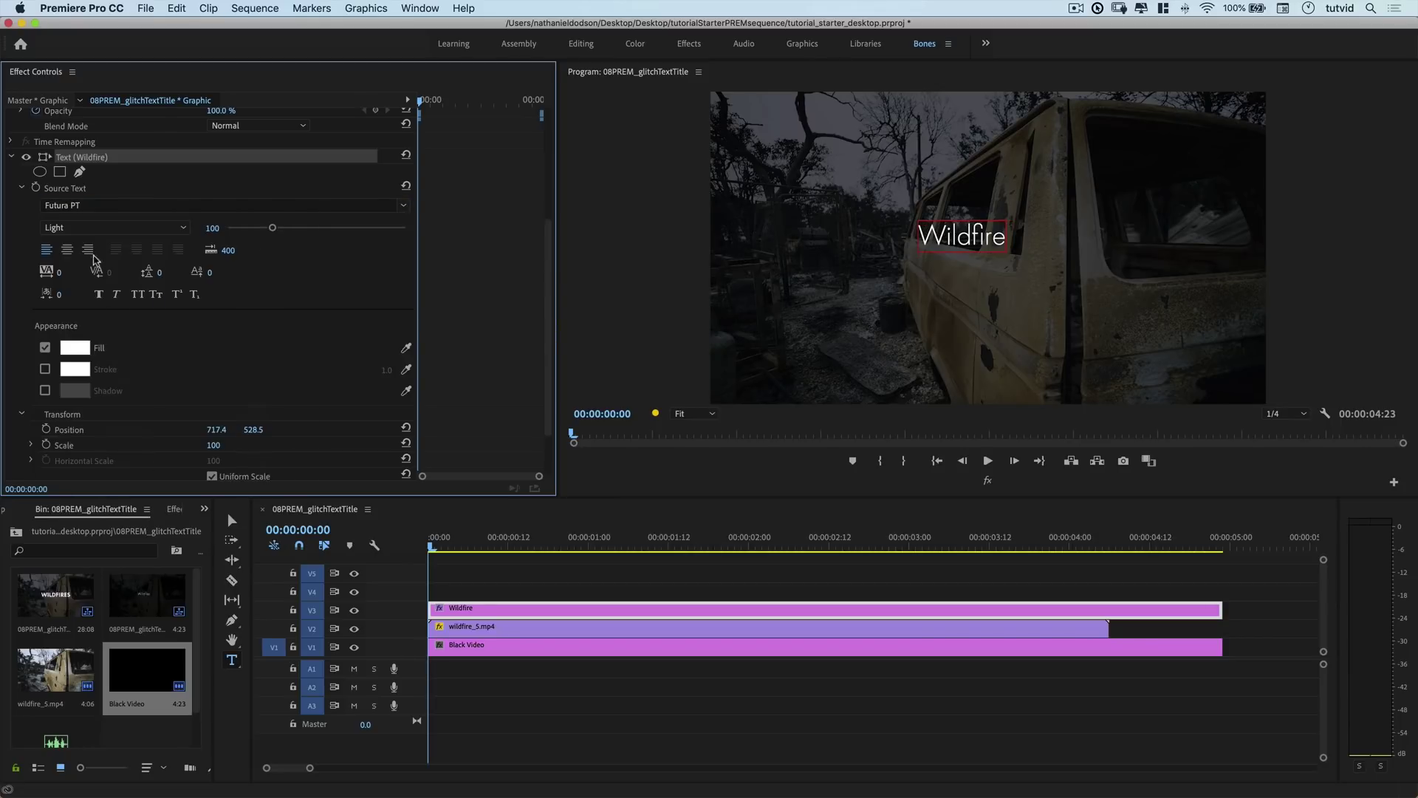
click(76, 228)
click(77, 373)
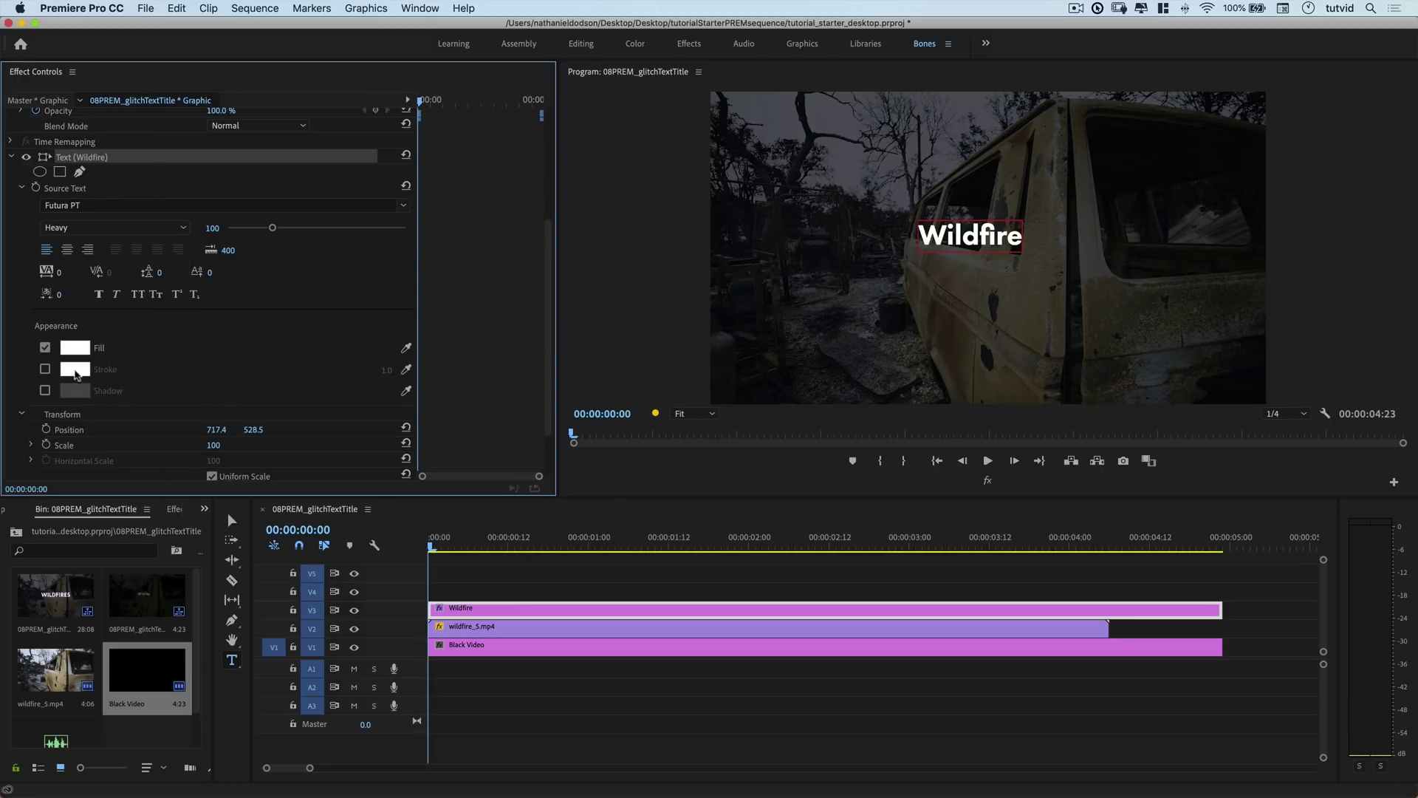
Make the title size 175, all caps, and centre-aligned
click(210, 228)
text(150)
key(Return)
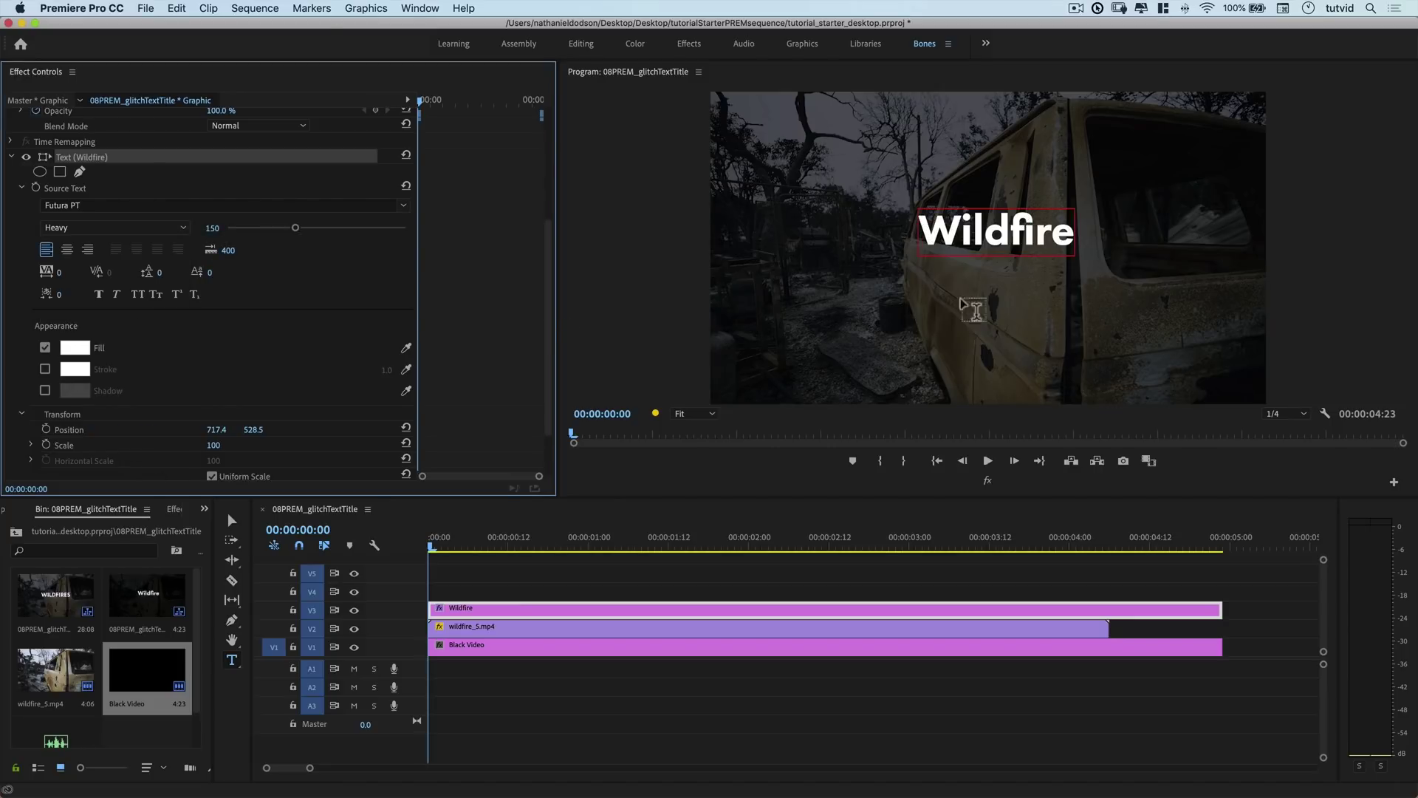
click(138, 296)
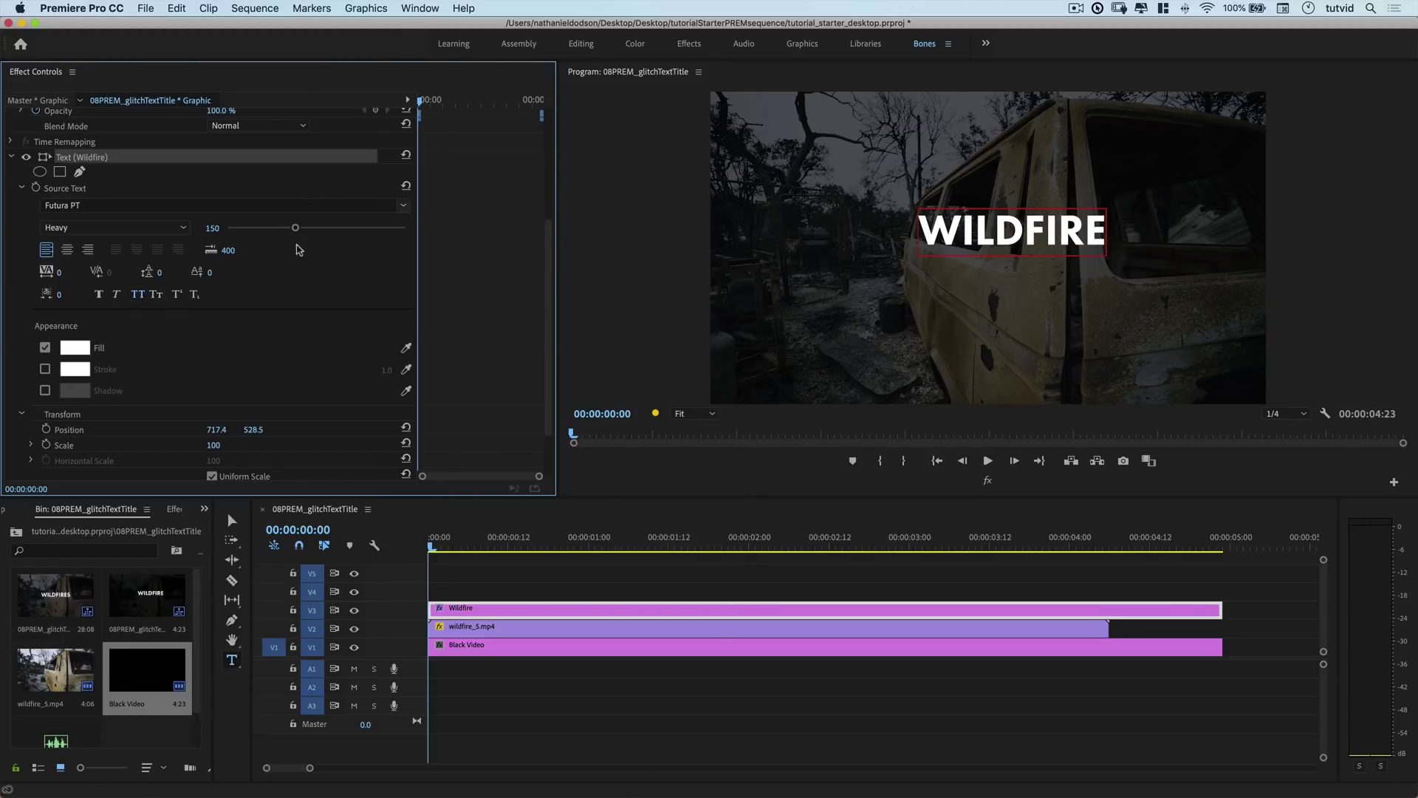
click(213, 229)
text(175)
key(Return)
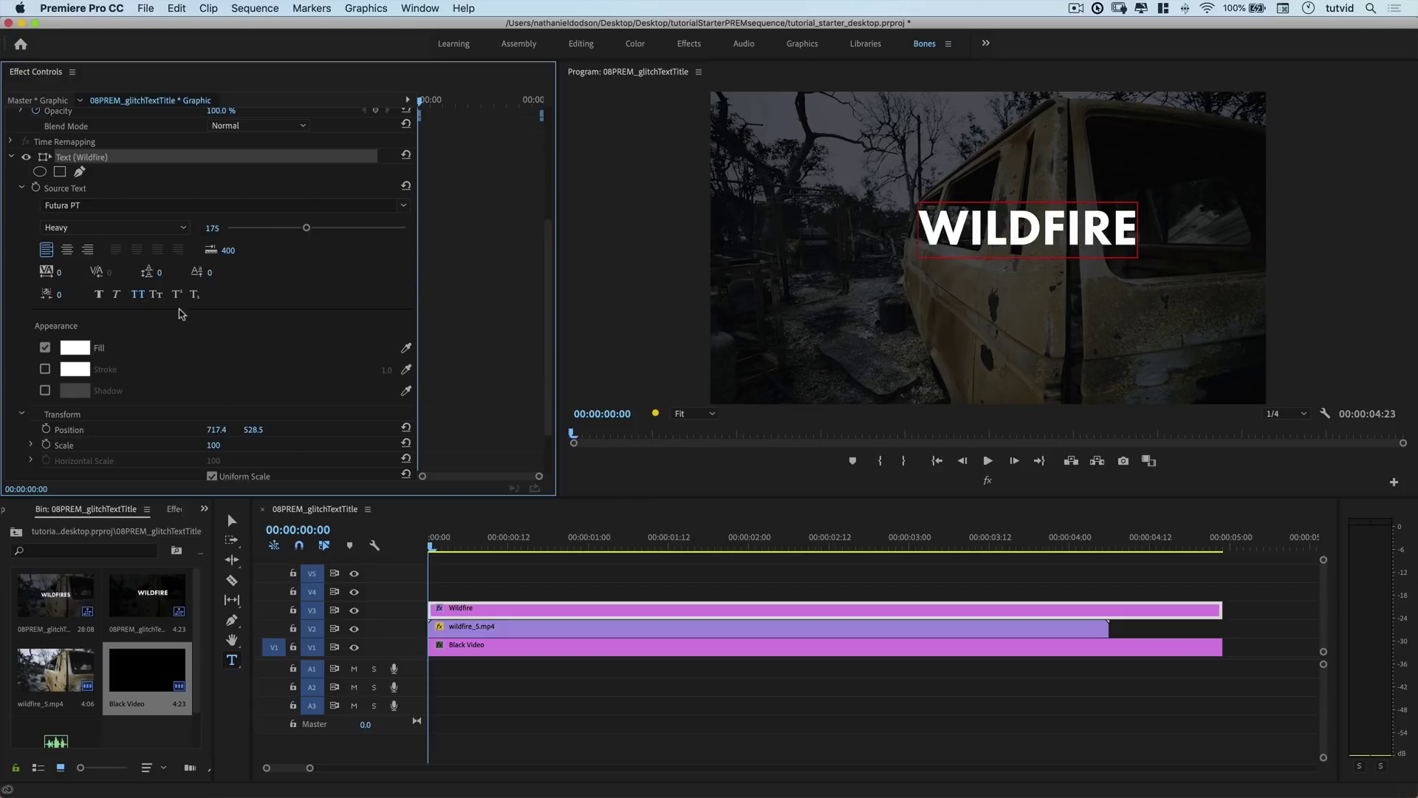
click(68, 250)
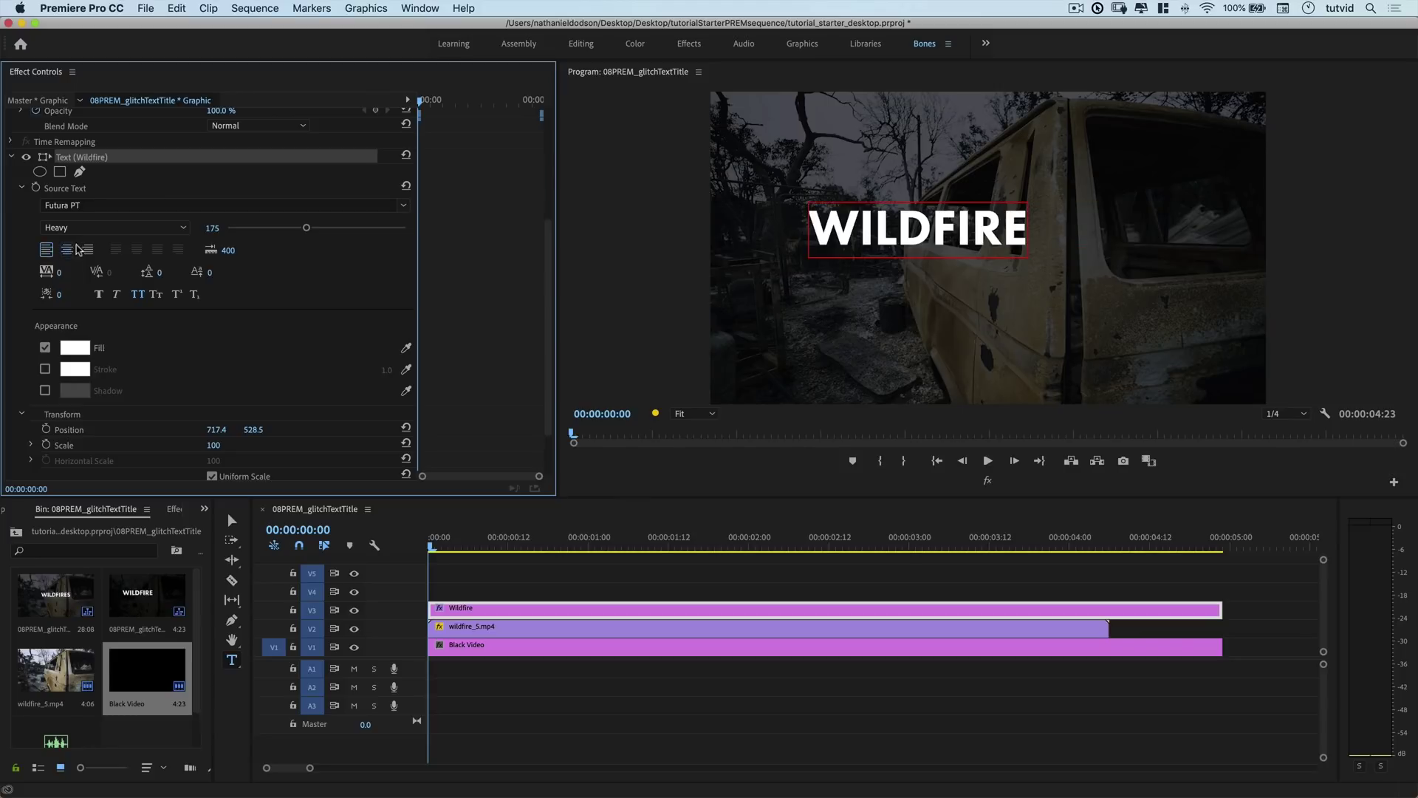
click(22, 188)
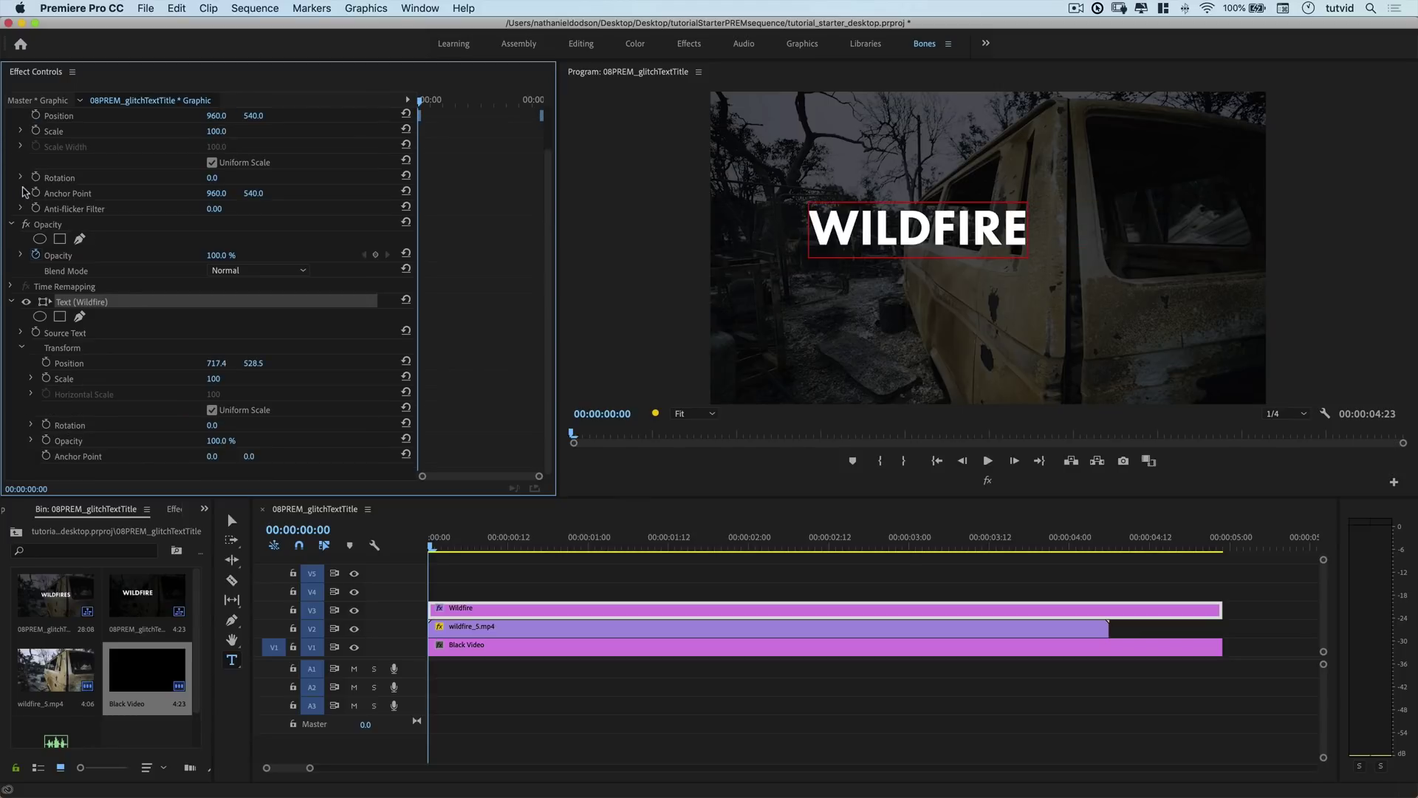
Move the title's anchor to its centre and drag it to frame centre (959.6, 540.0)
click(231, 521)
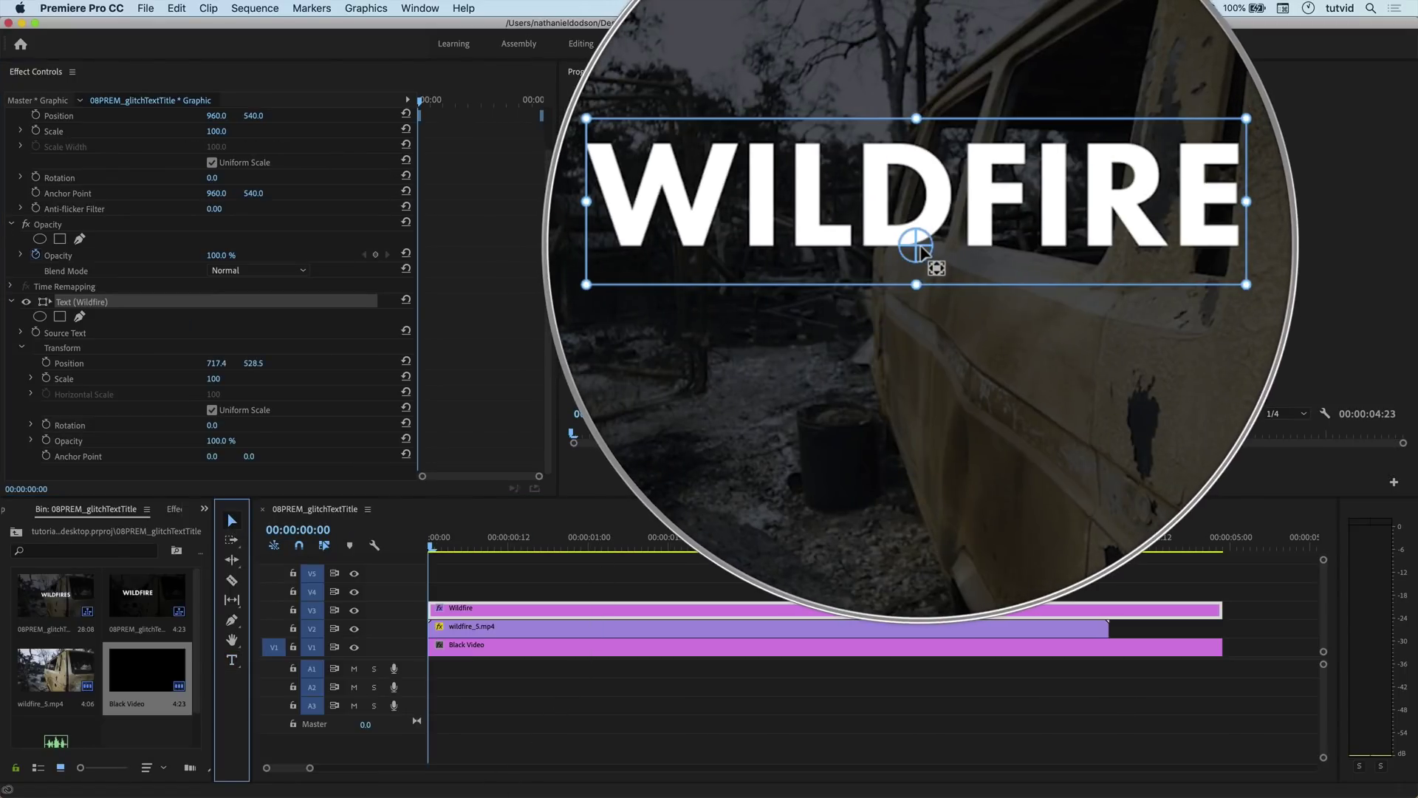
key(super)
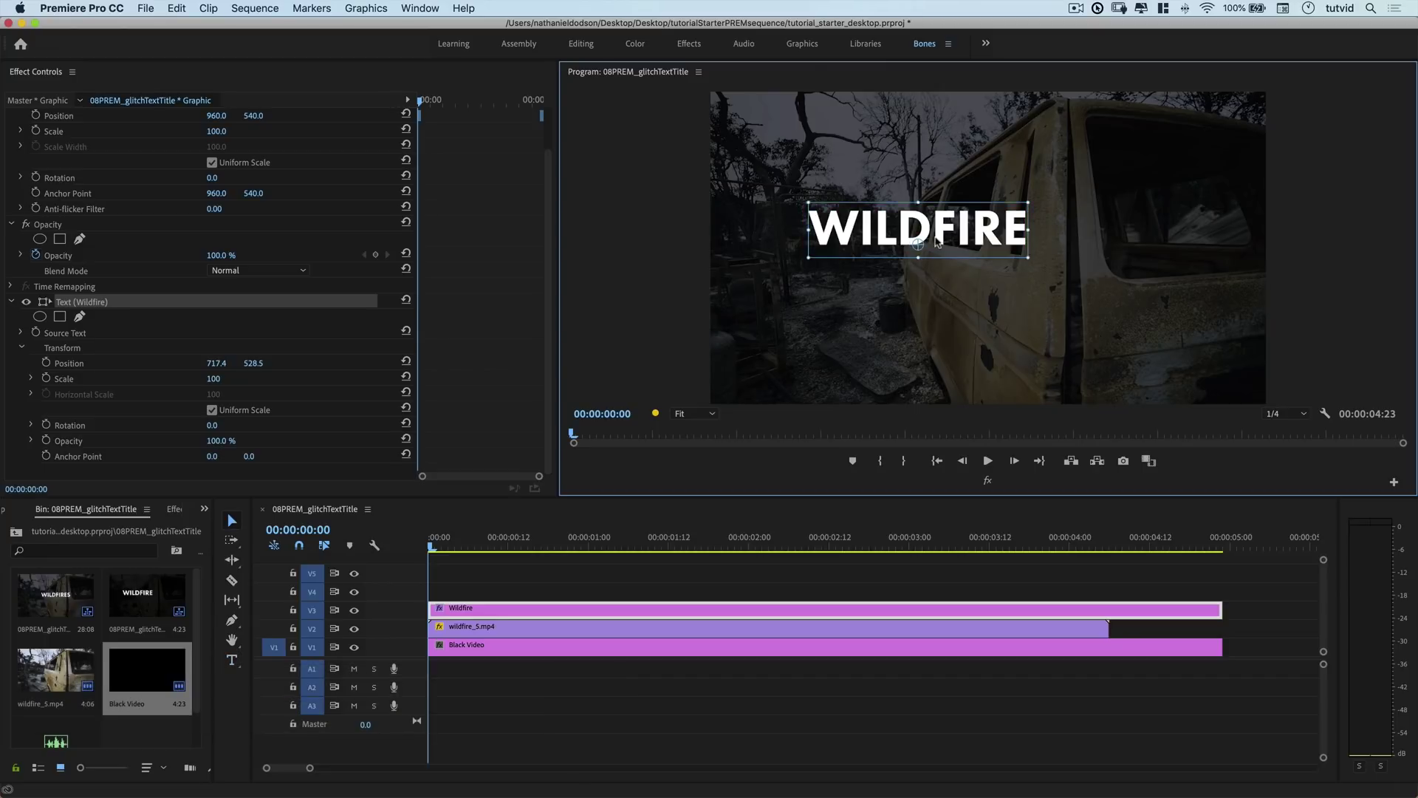
mouse_move(919, 244)
mouse_down()
mouse_move(946, 268)
mouse_move(916, 220)
mouse_up()
drag(946, 231, 1031, 284)
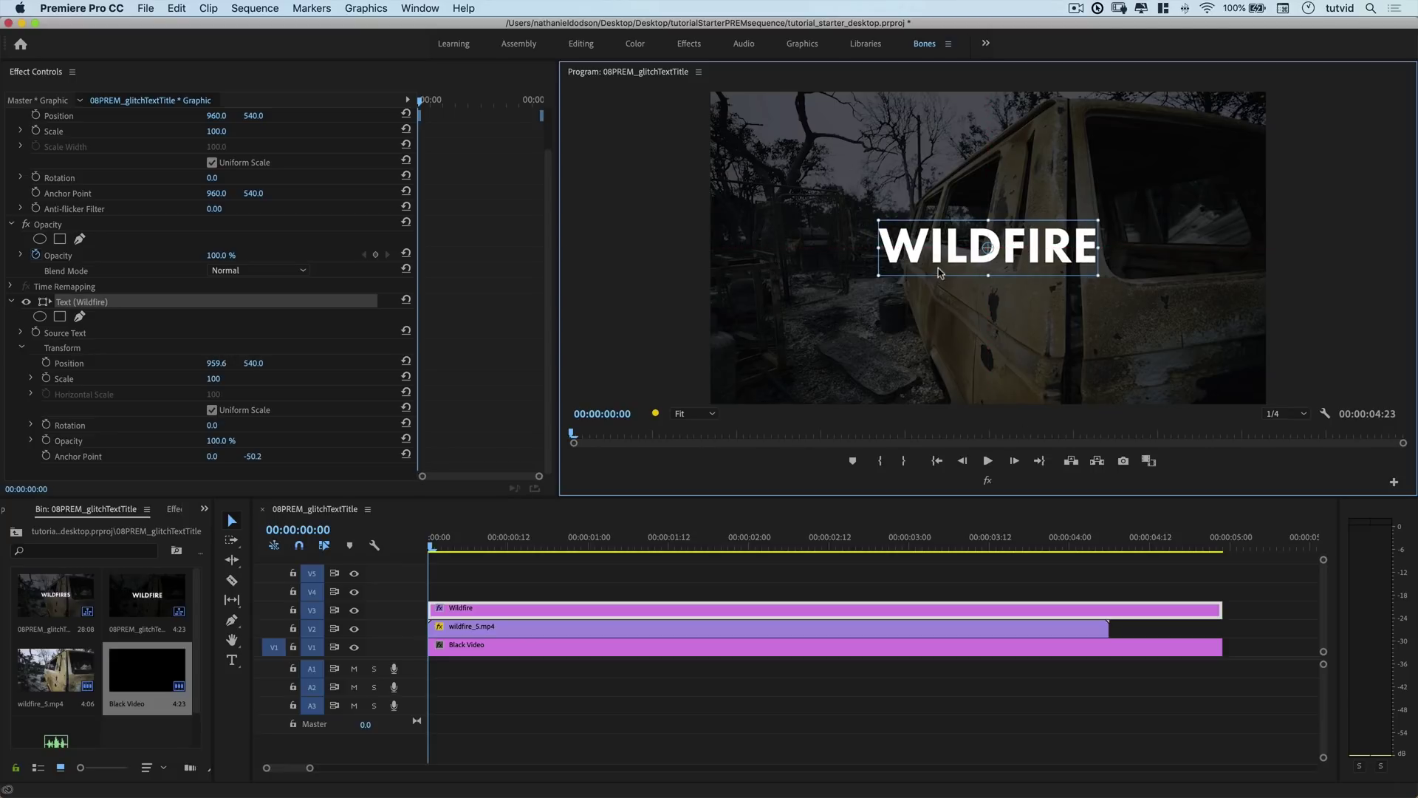
Hide the V2 footage, copy the Wildfire title onto V4, and select the V3 original
click(353, 629)
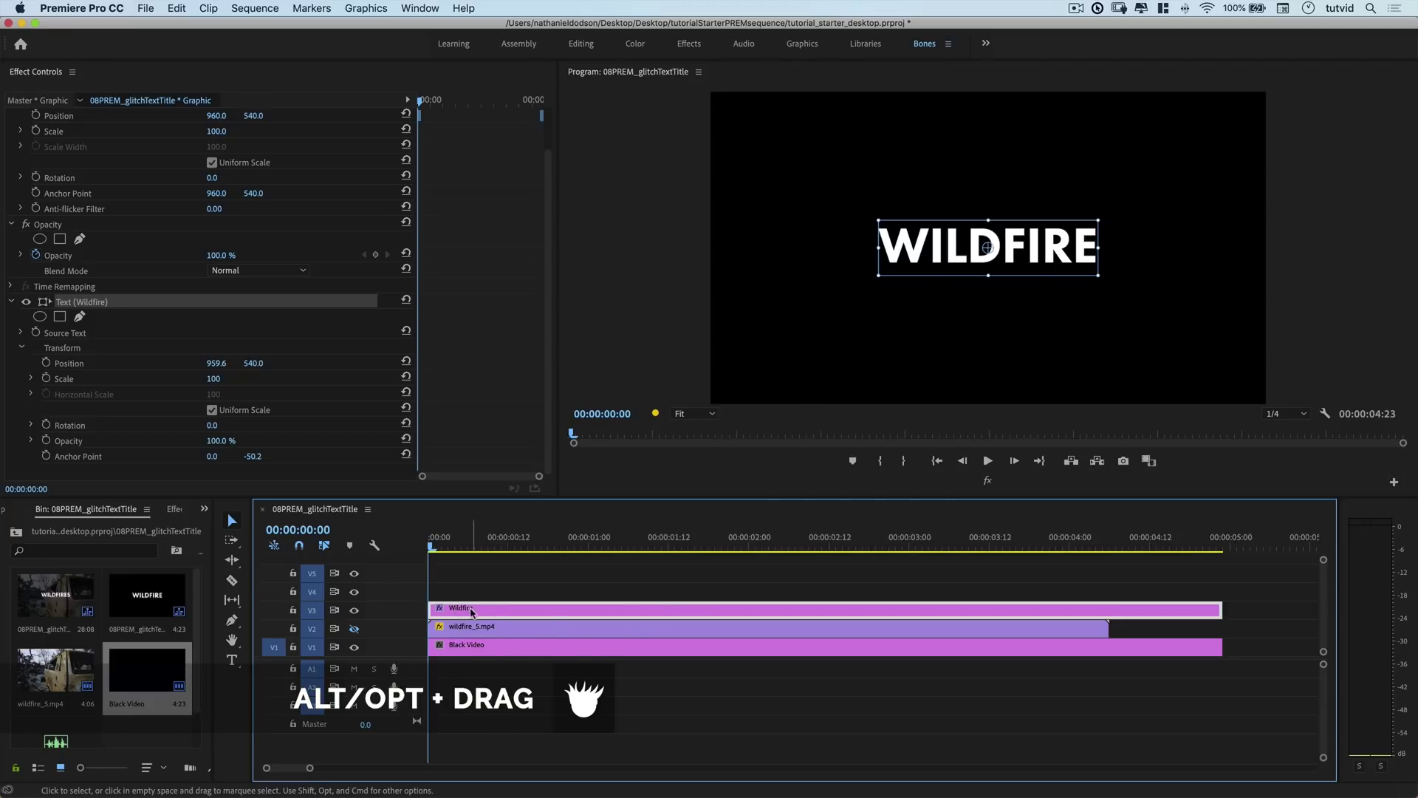
drag(462, 610, 467, 598)
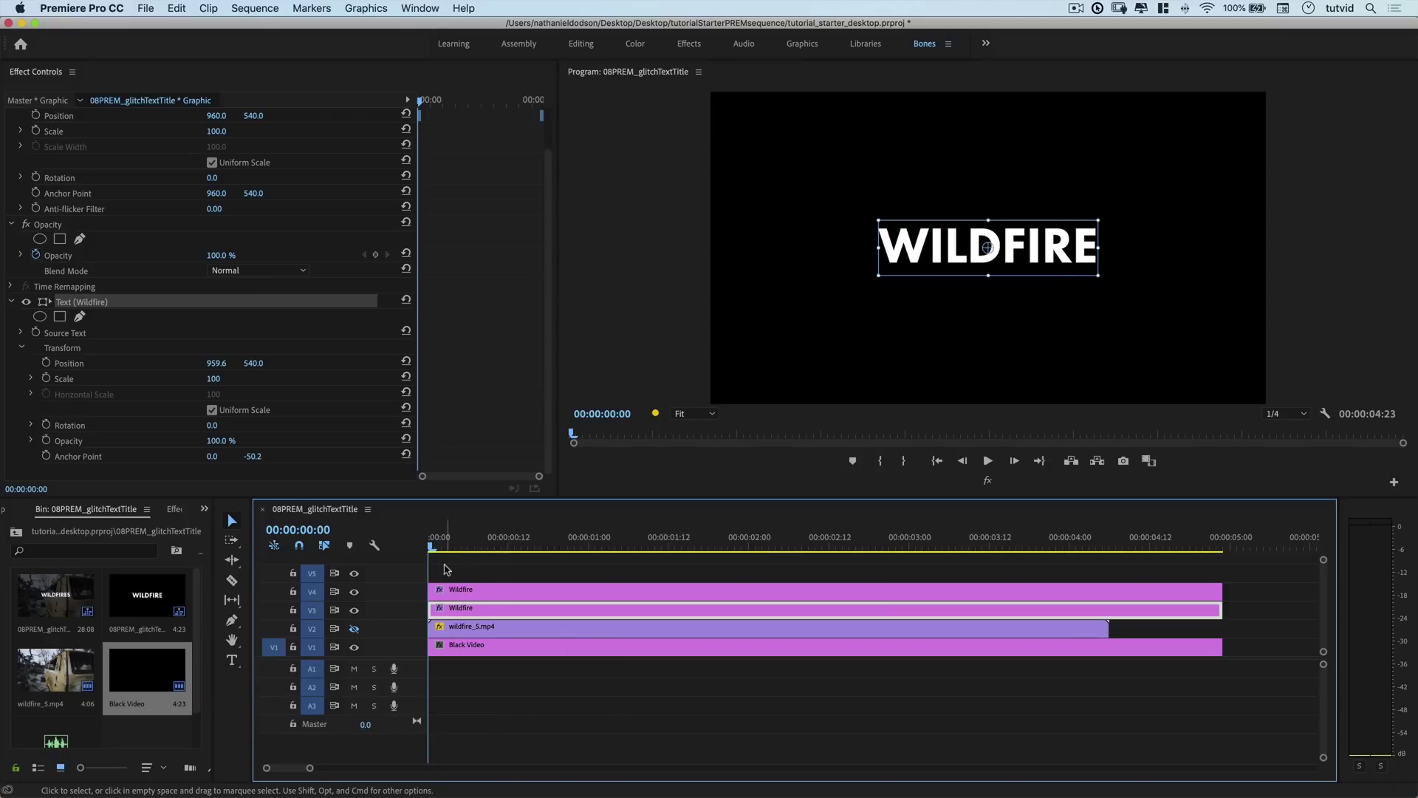
key(equal)
click(467, 564)
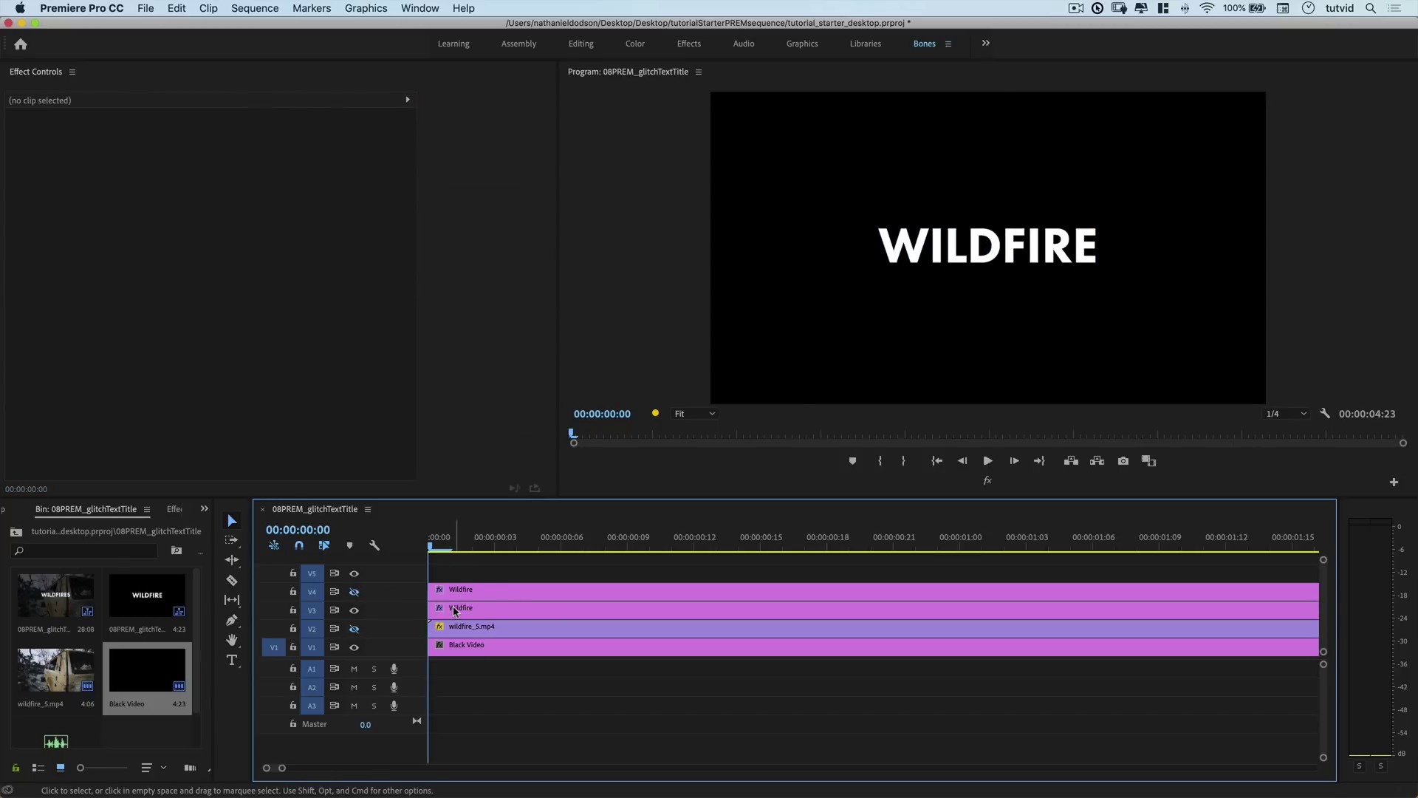
click(465, 614)
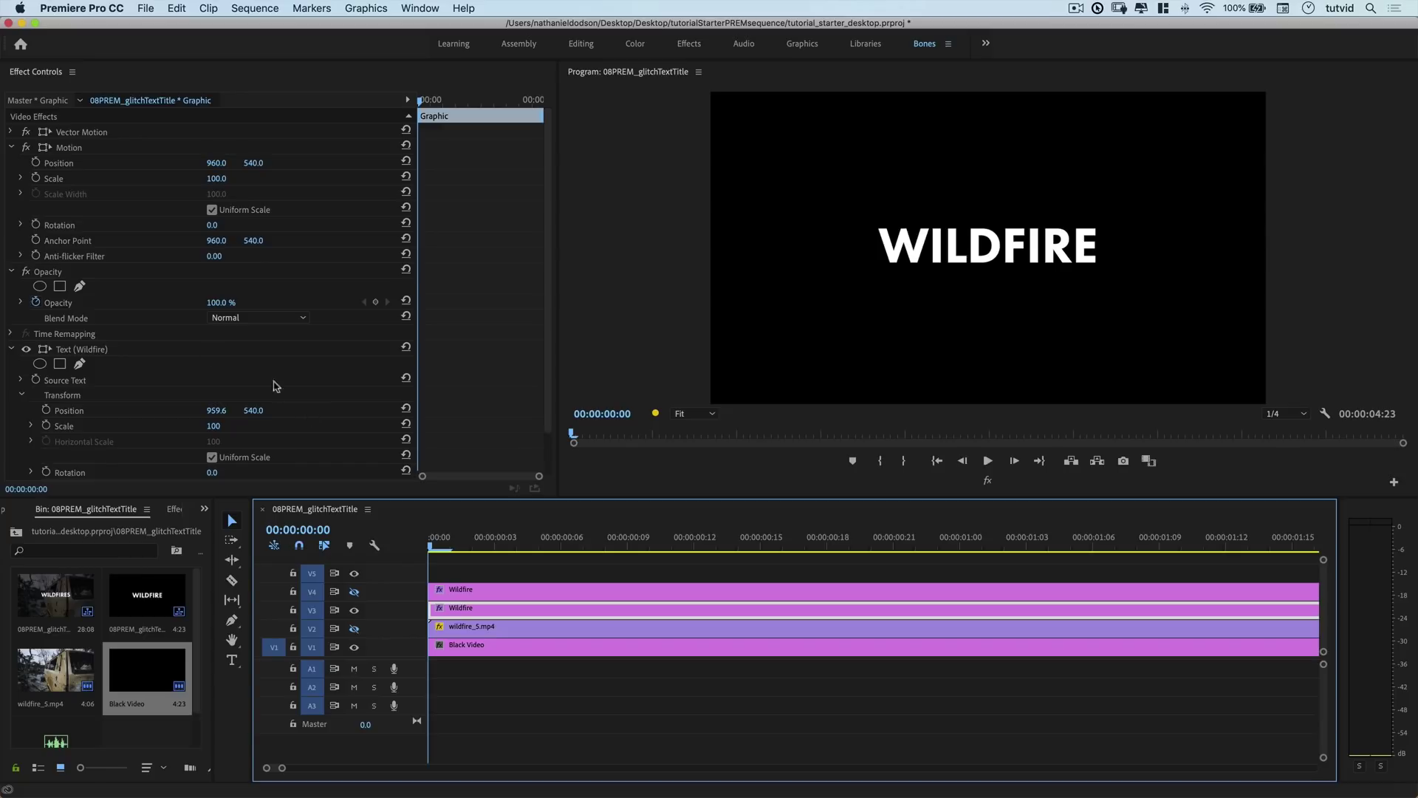
click(6, 351)
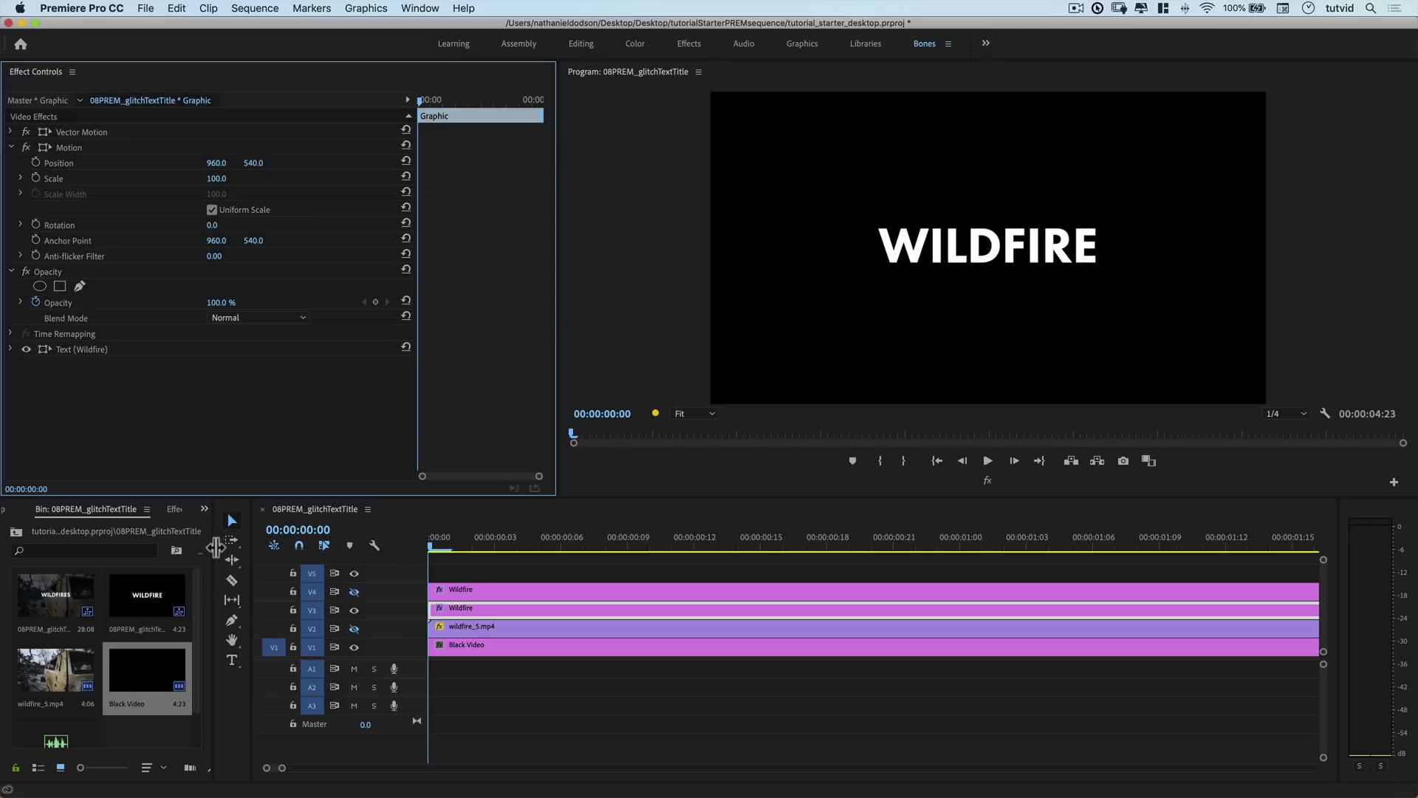
Apply the Wave Warp effect to the lower Wildfire title clip
drag(218, 547, 263, 545)
click(189, 509)
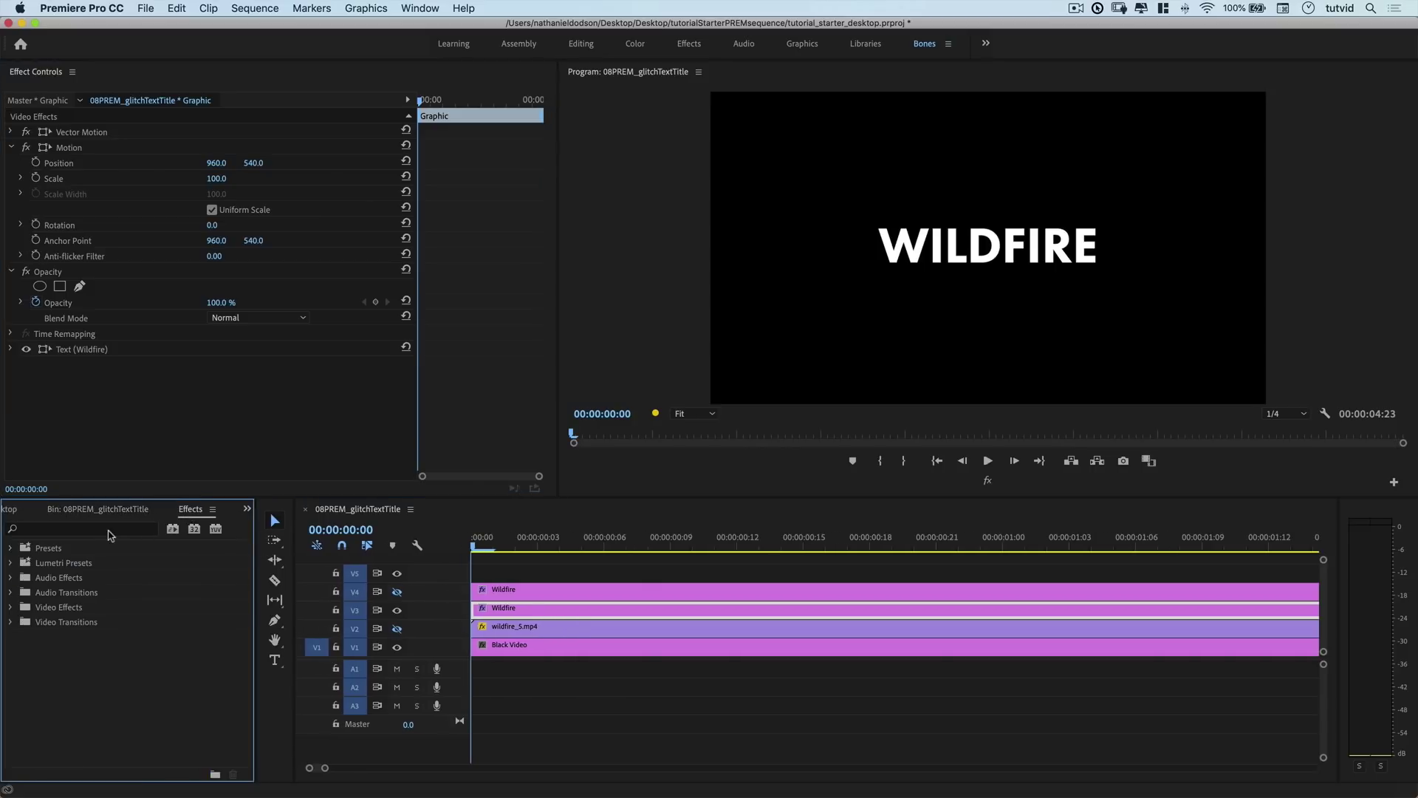
click(96, 530)
text(Wave)
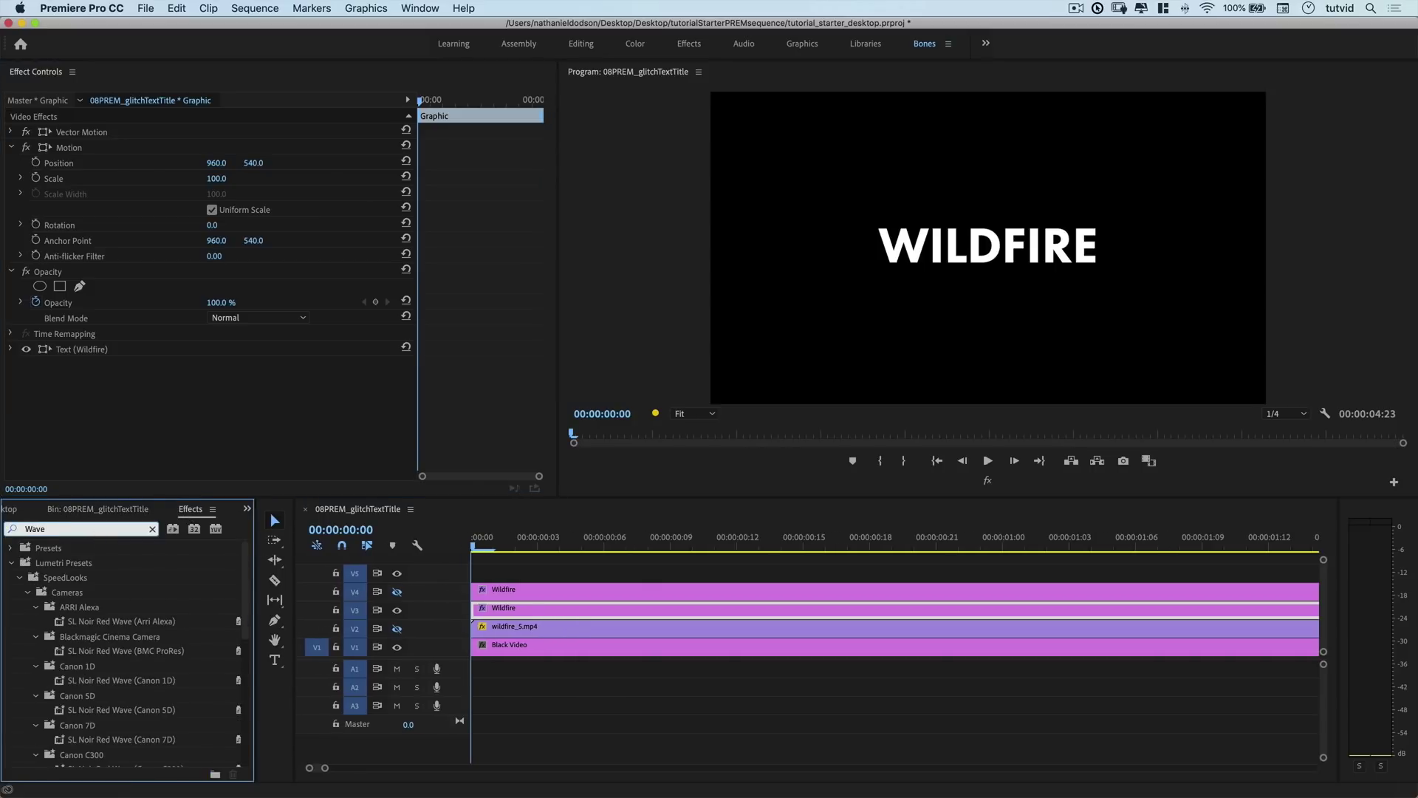
text( War)
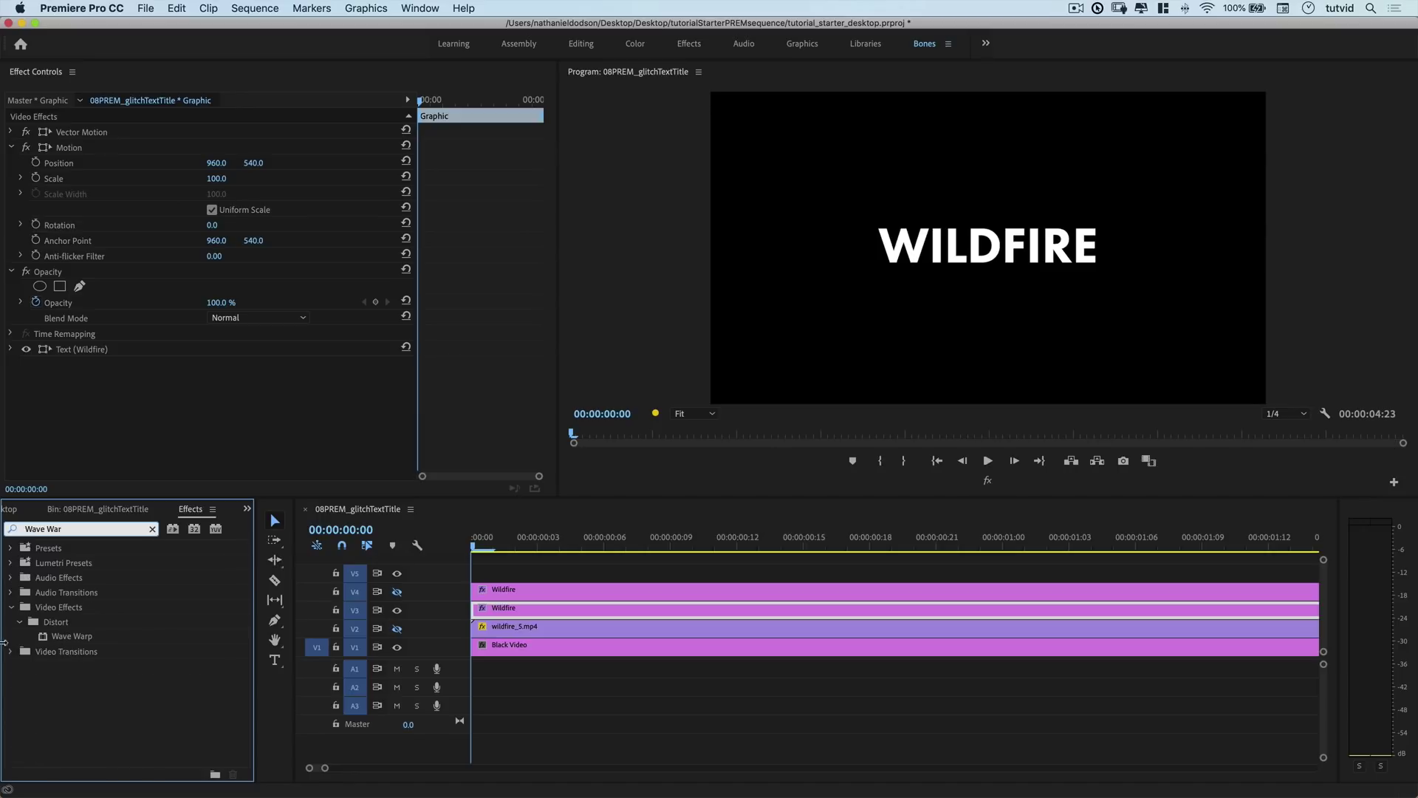
drag(71, 636, 518, 611)
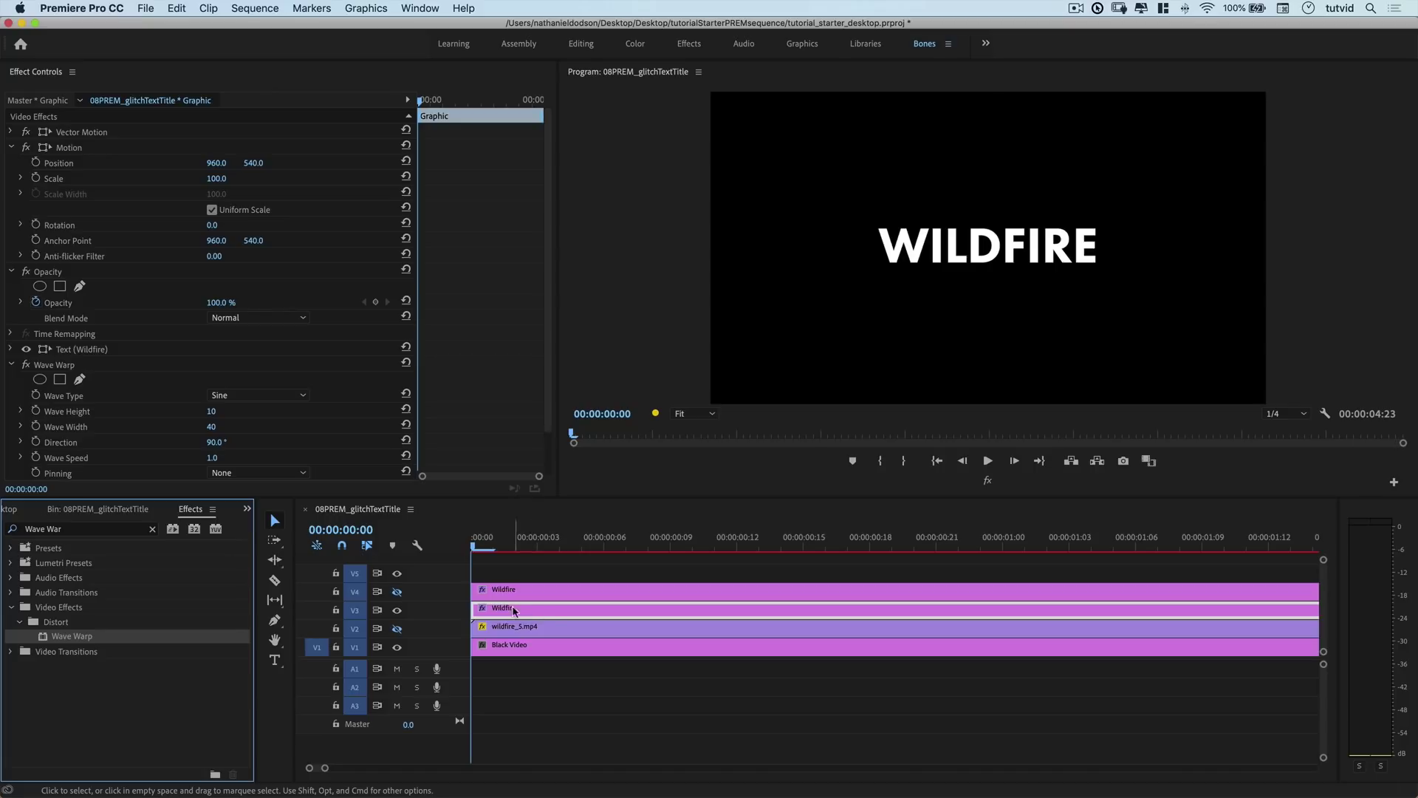
Set the Wave Warp wave type to Square
scroll(123, 387, down, 3)
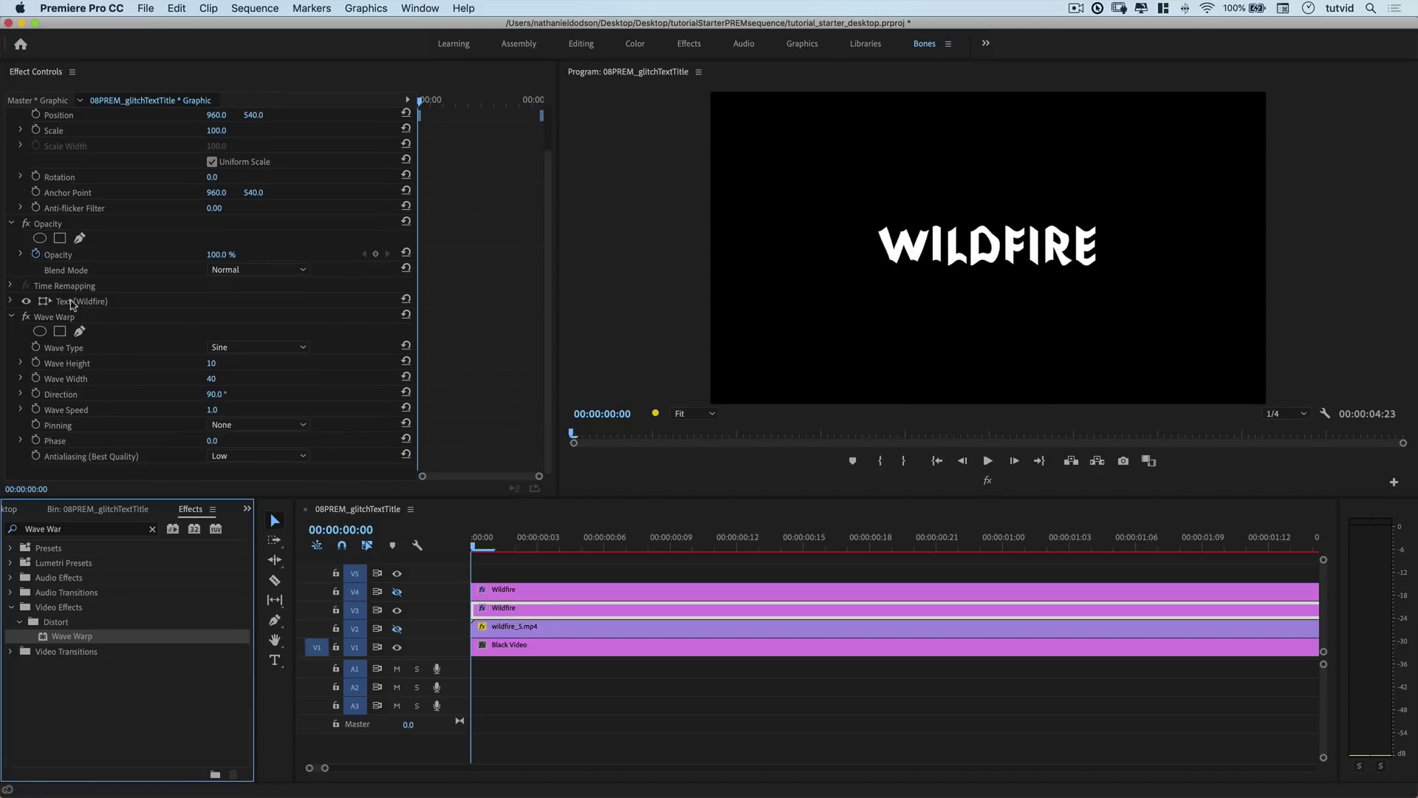
click(262, 347)
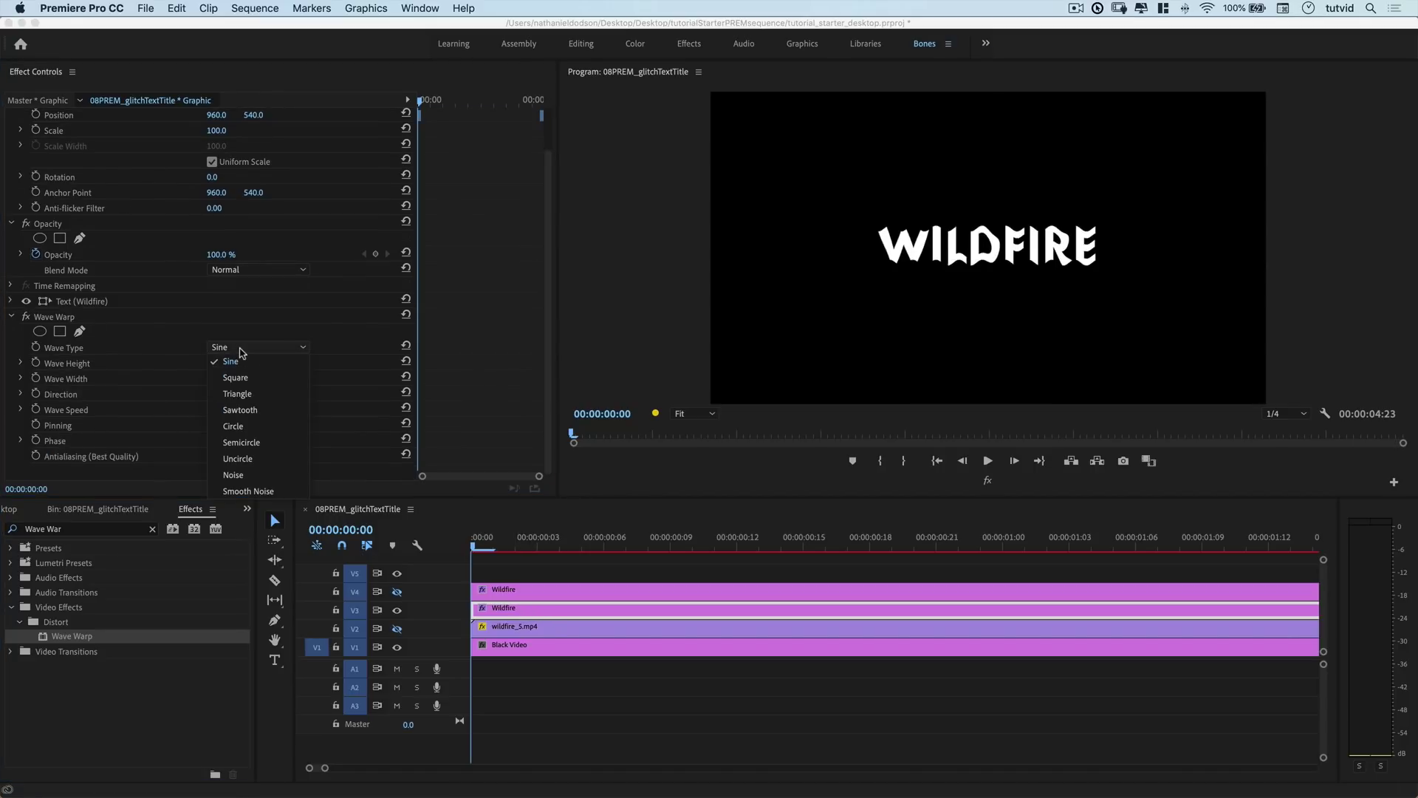
click(246, 378)
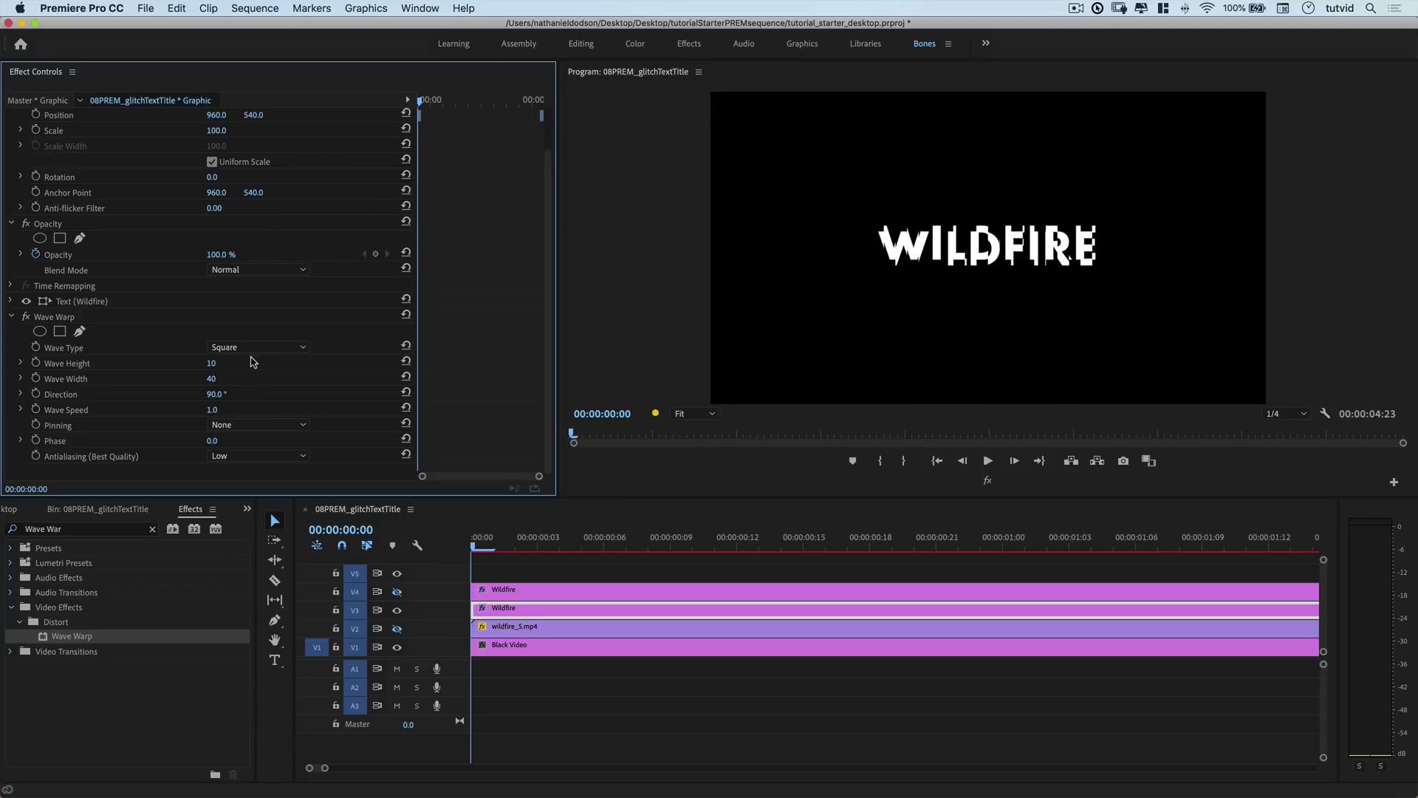
click(254, 347)
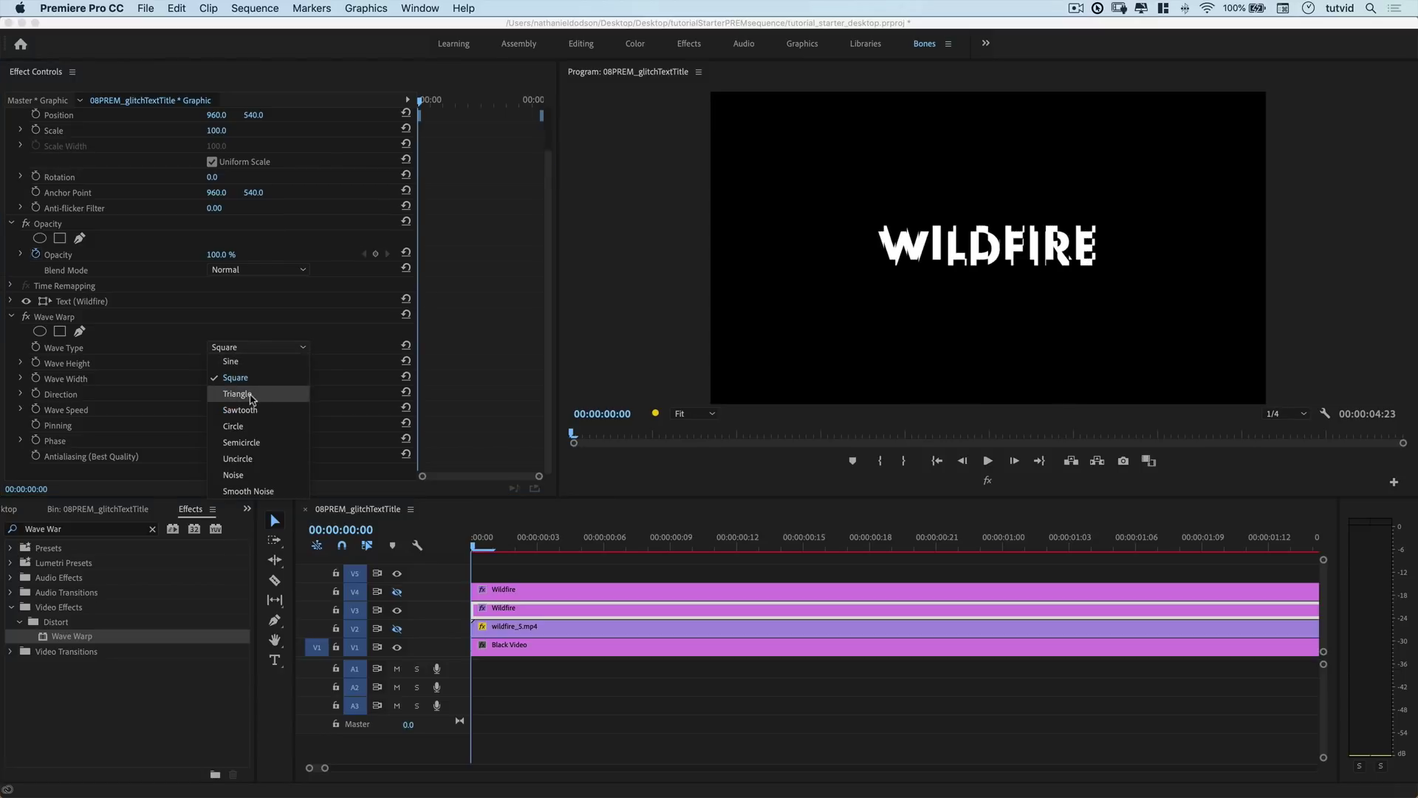
click(253, 395)
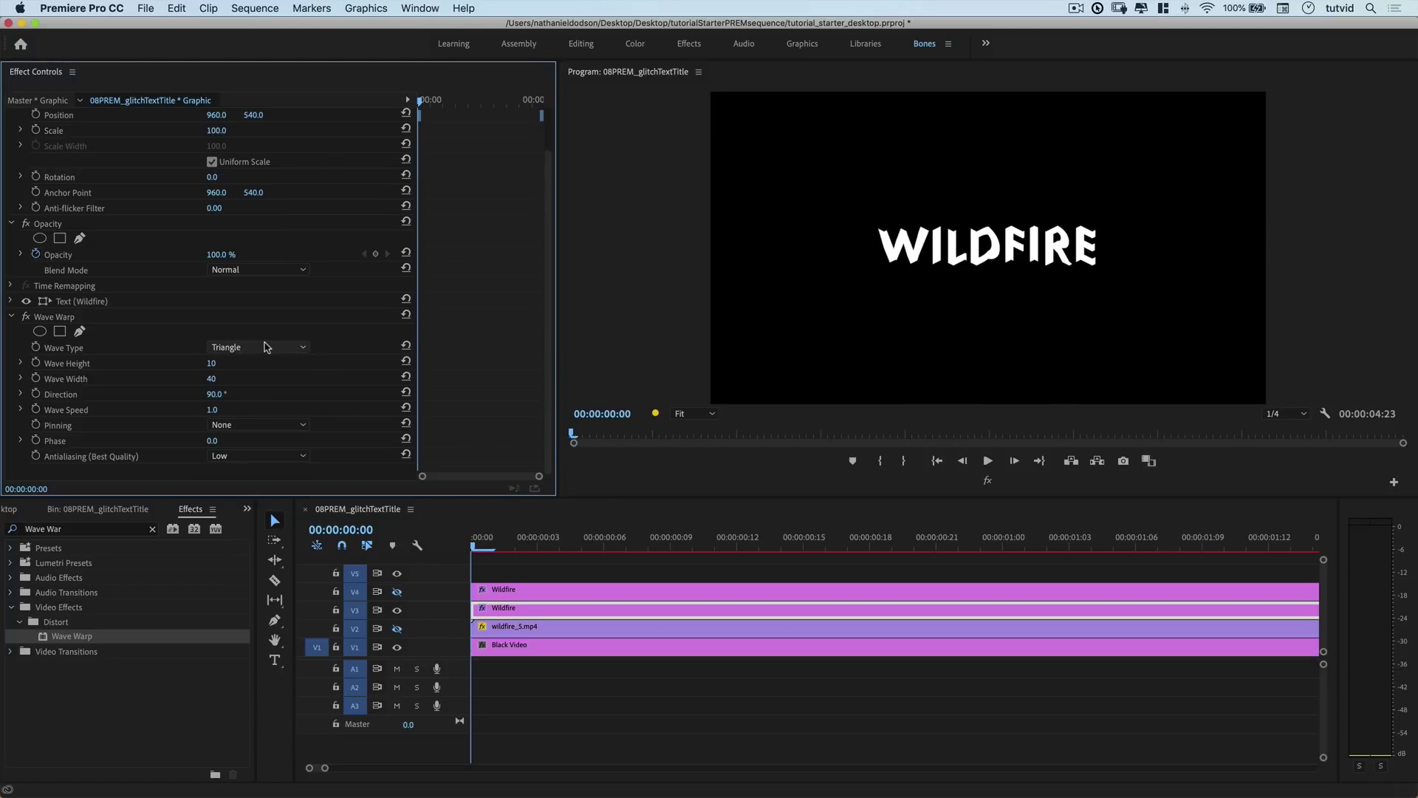
click(259, 347)
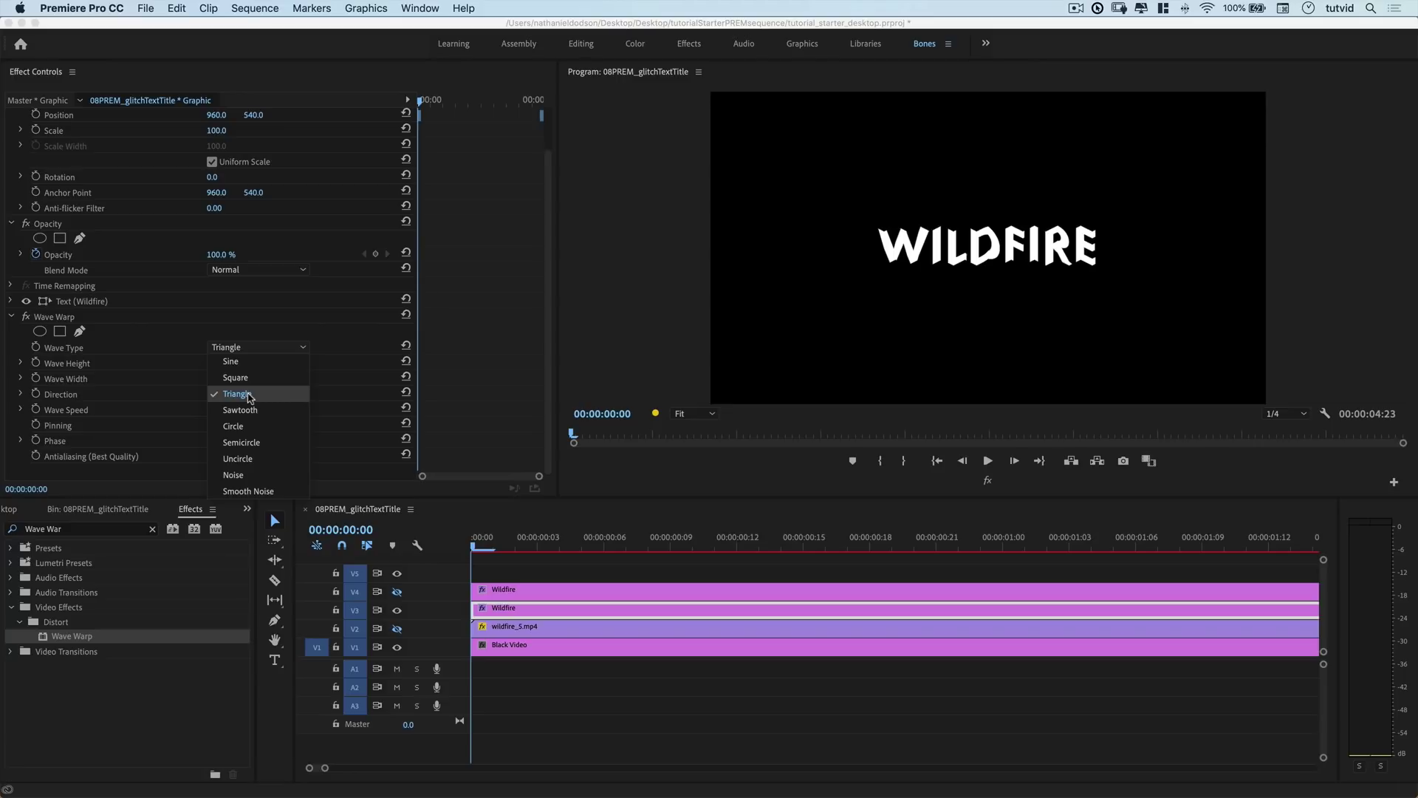
click(249, 380)
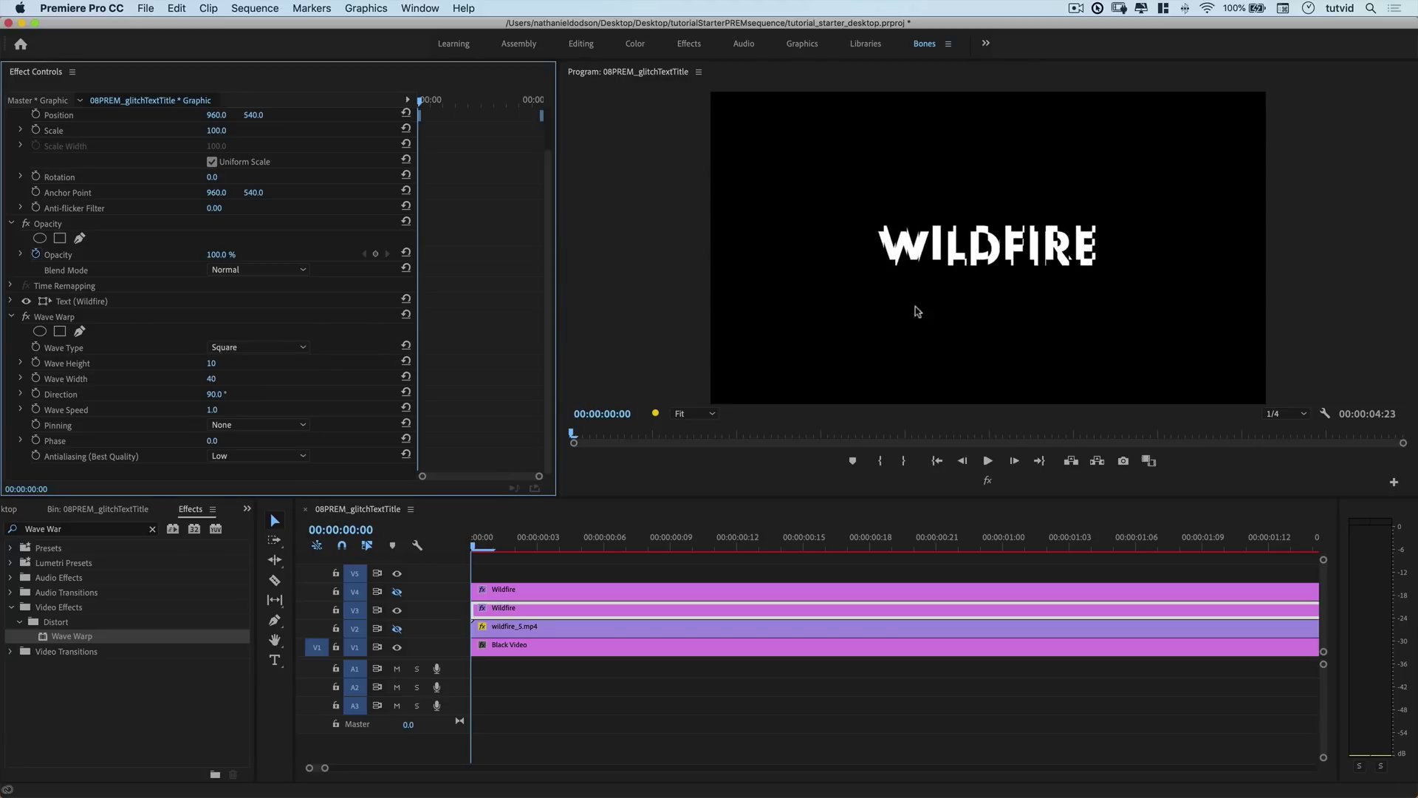
Set Wave Warp width to 100 and phase to 44°
click(218, 379)
text(100)
key(Tab)
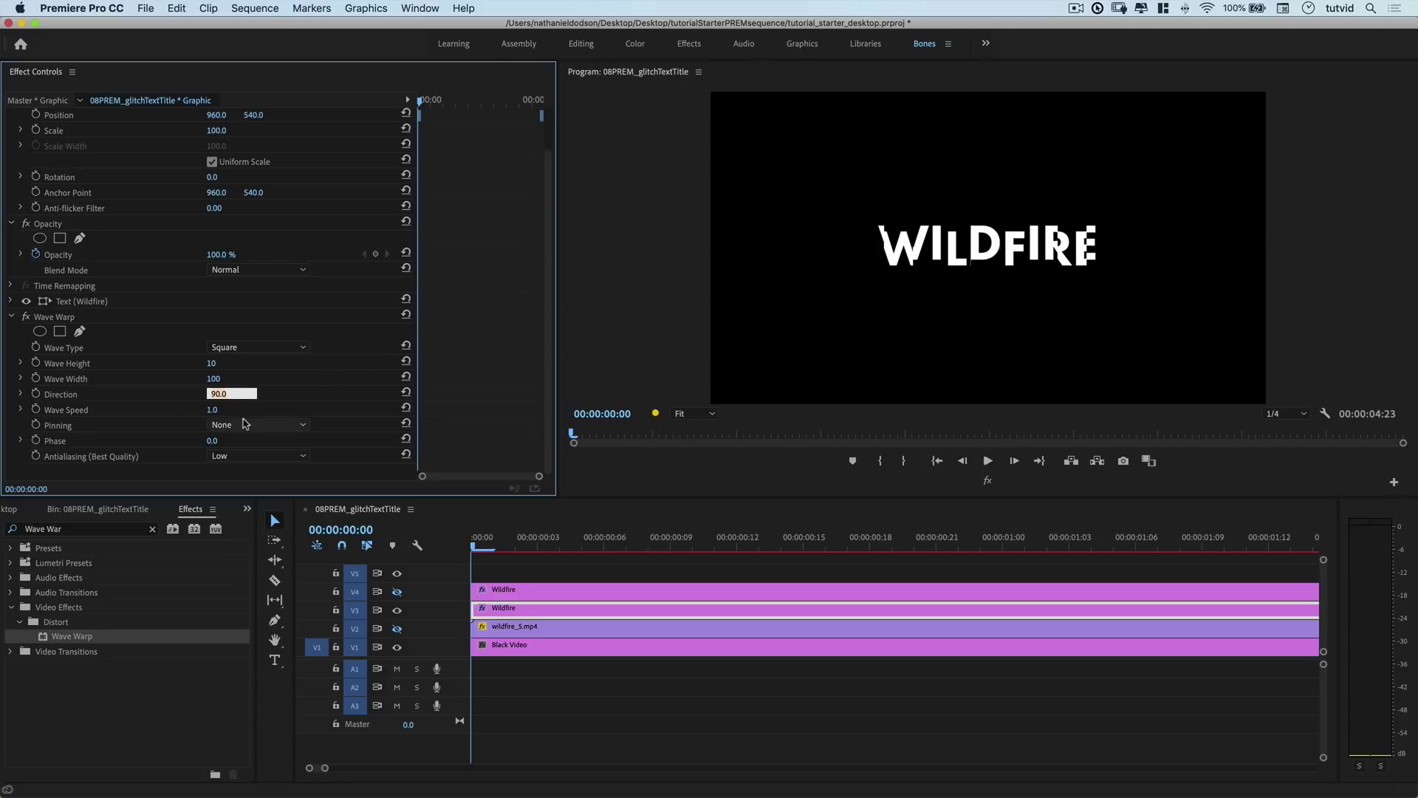
drag(234, 451, 248, 451)
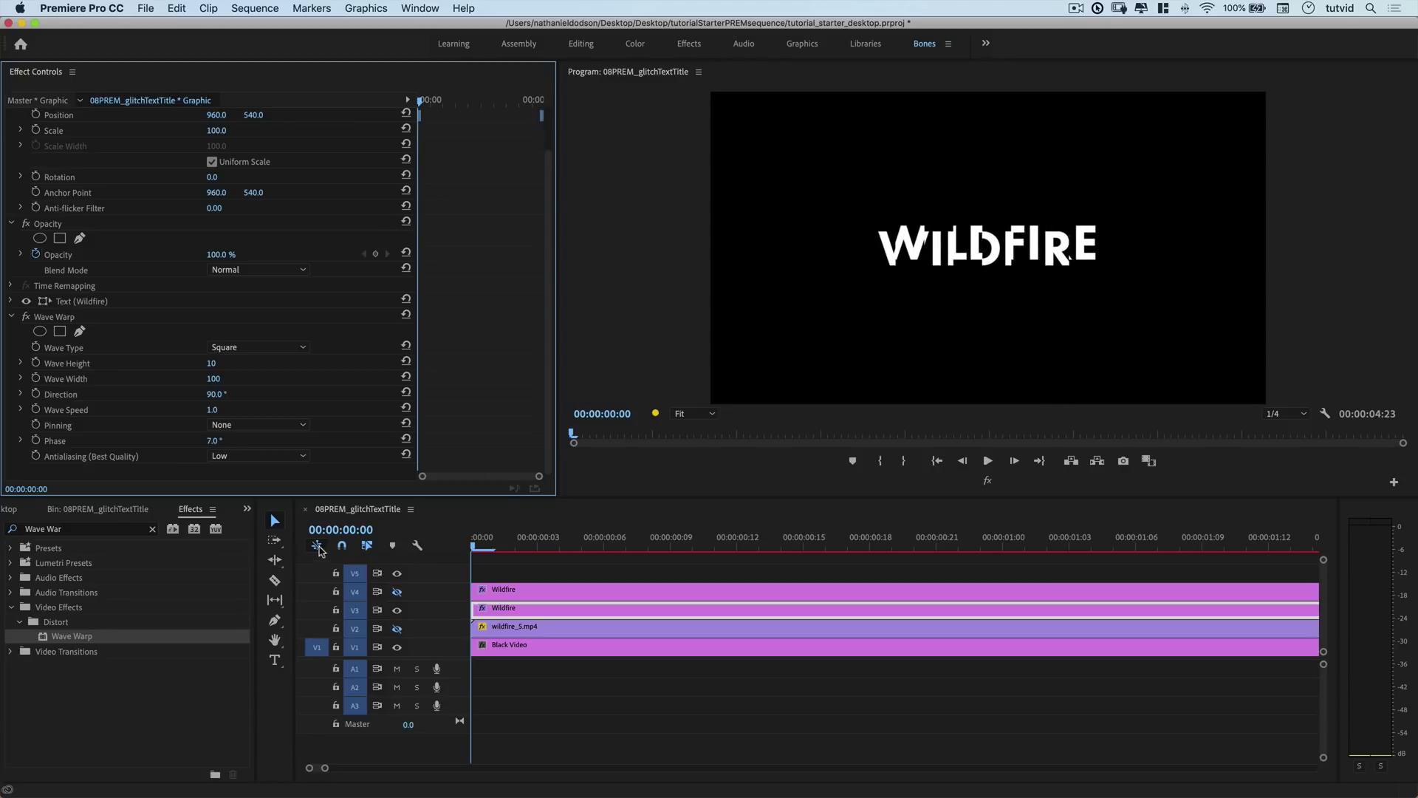
click(211, 441)
text(48)
key(Return)
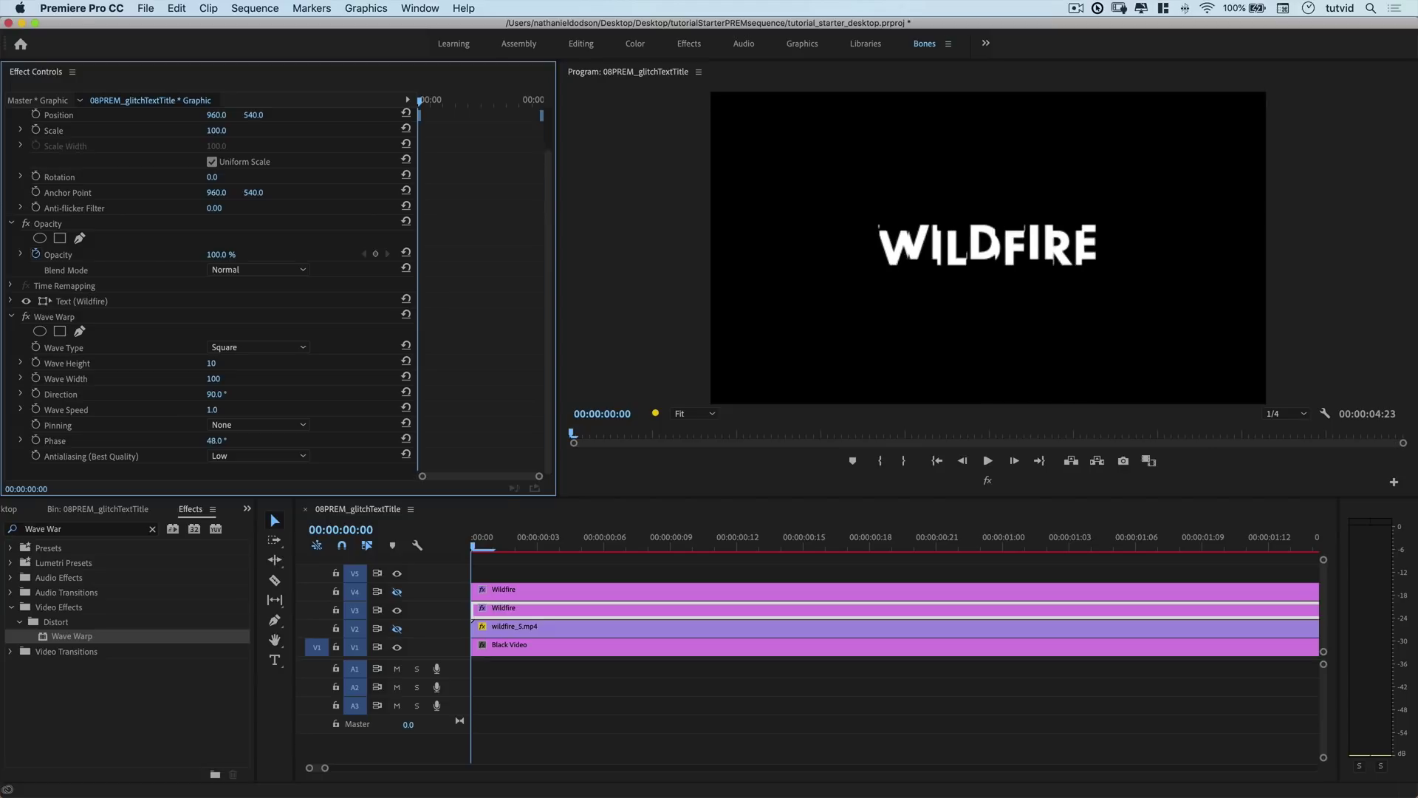
drag(239, 442, 238, 443)
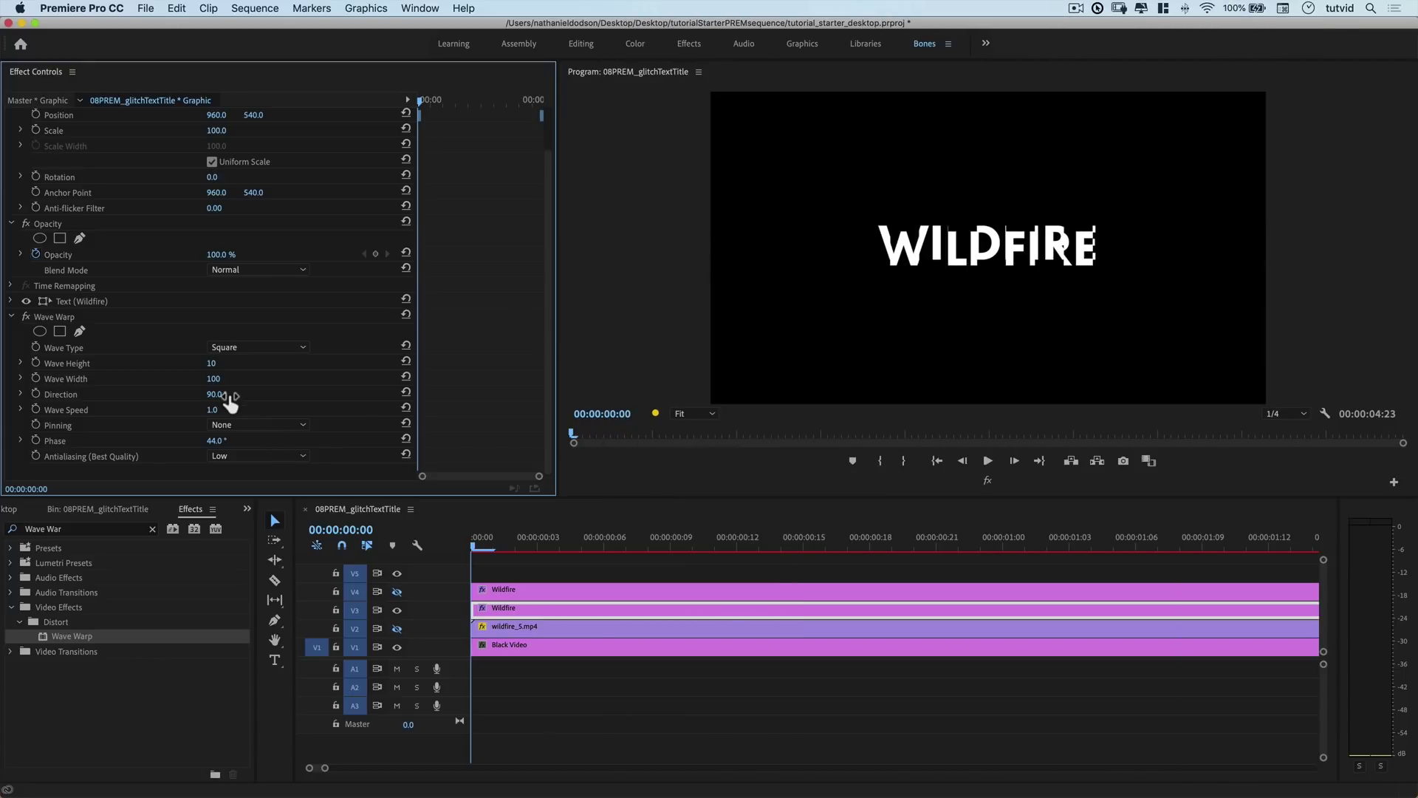
Set Wave Warp height to 50 and deselect the title clip
click(227, 362)
key(BackSpace)
key(BackSpace)
text(75)
key(Tab)
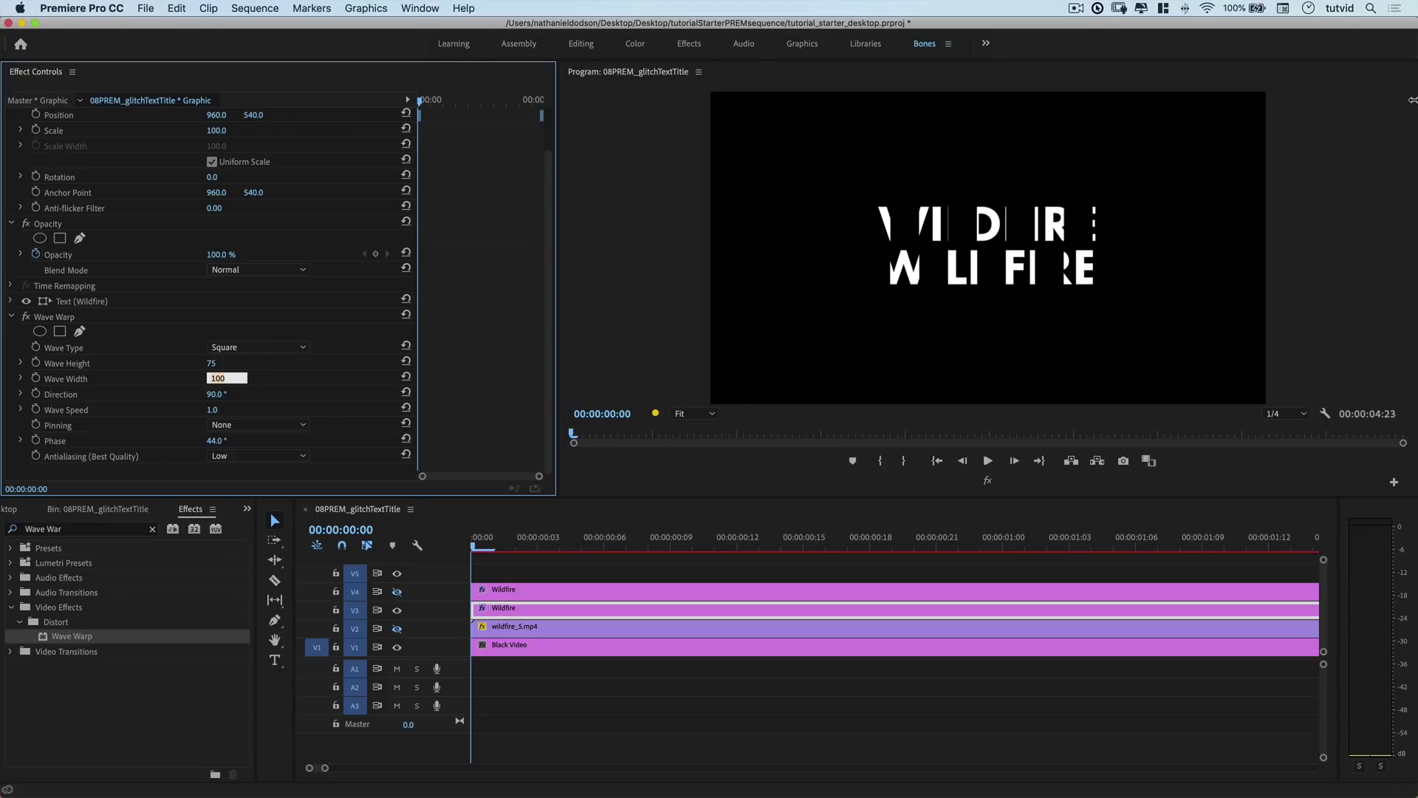
click(227, 361)
key(Tab)
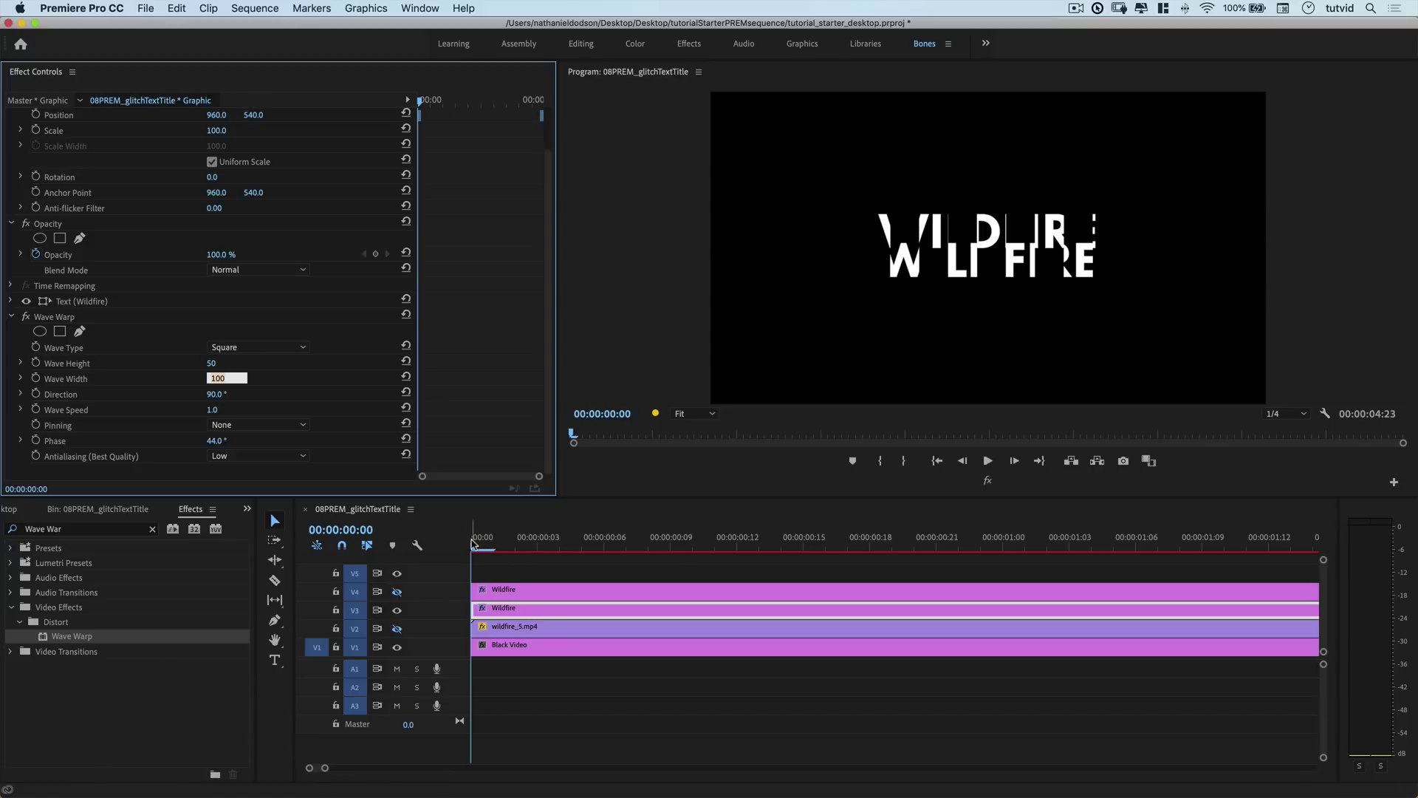
click(494, 560)
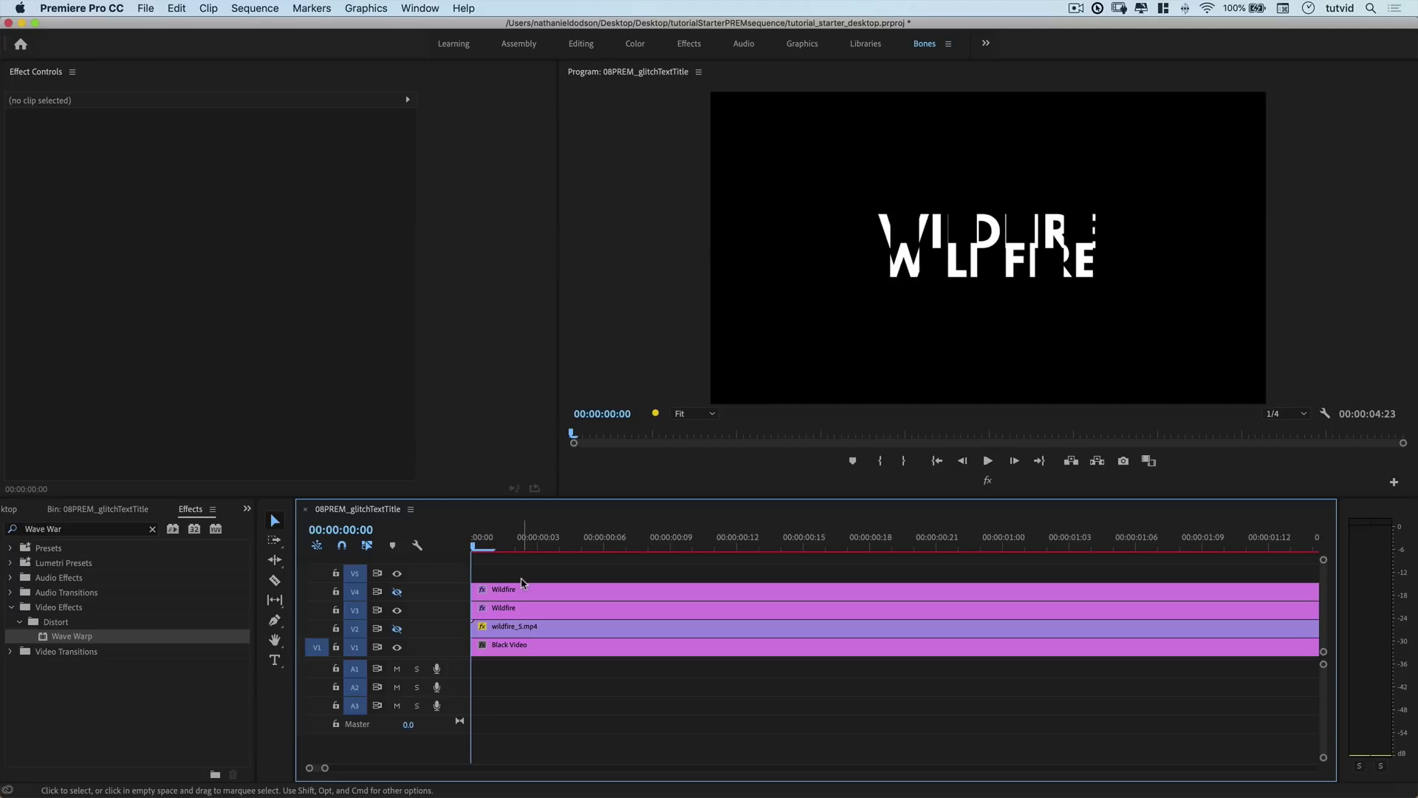
Razor the V3 title at frame 3, enlarge the timeline, and lock tracks V2 and V4
key(Right)
key(Right)
key(Right)
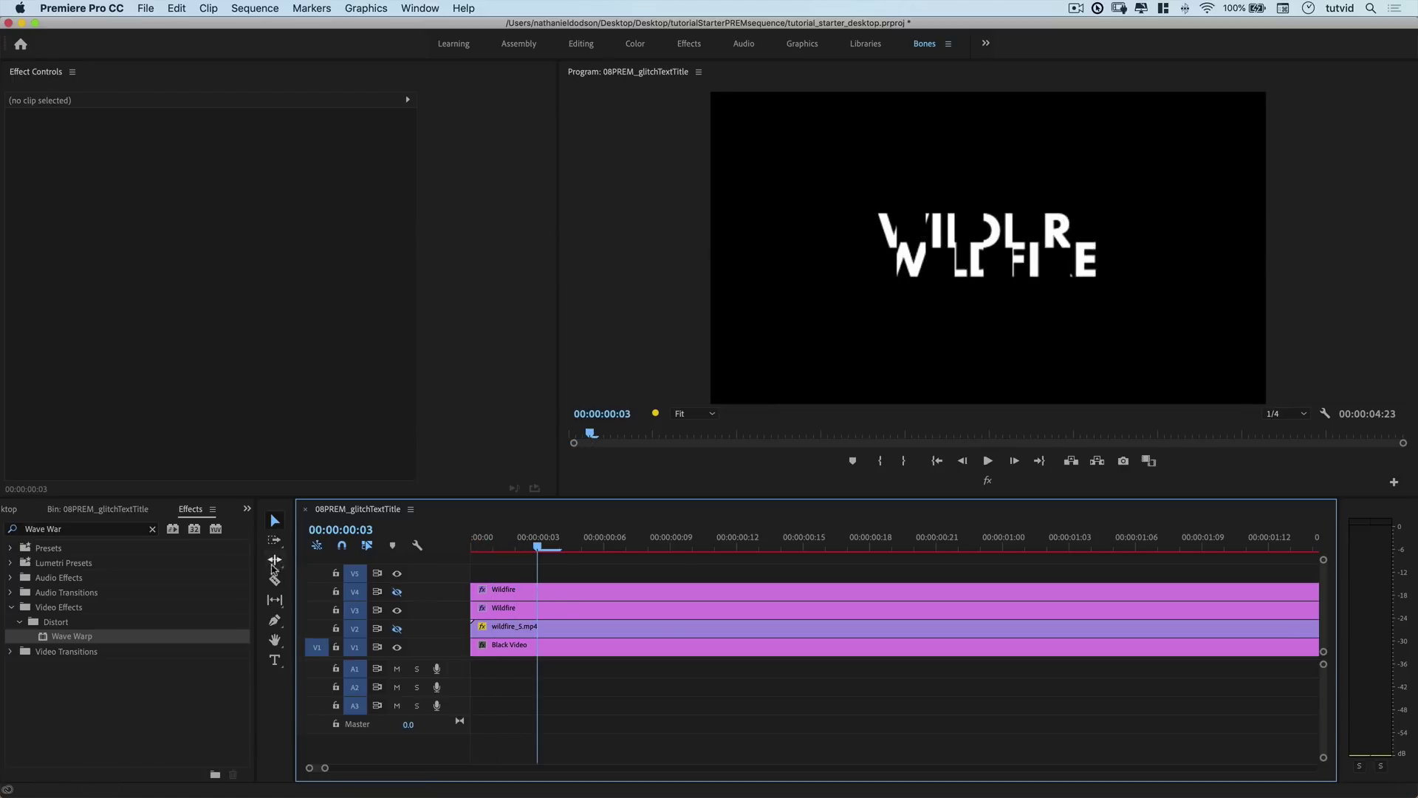
click(275, 581)
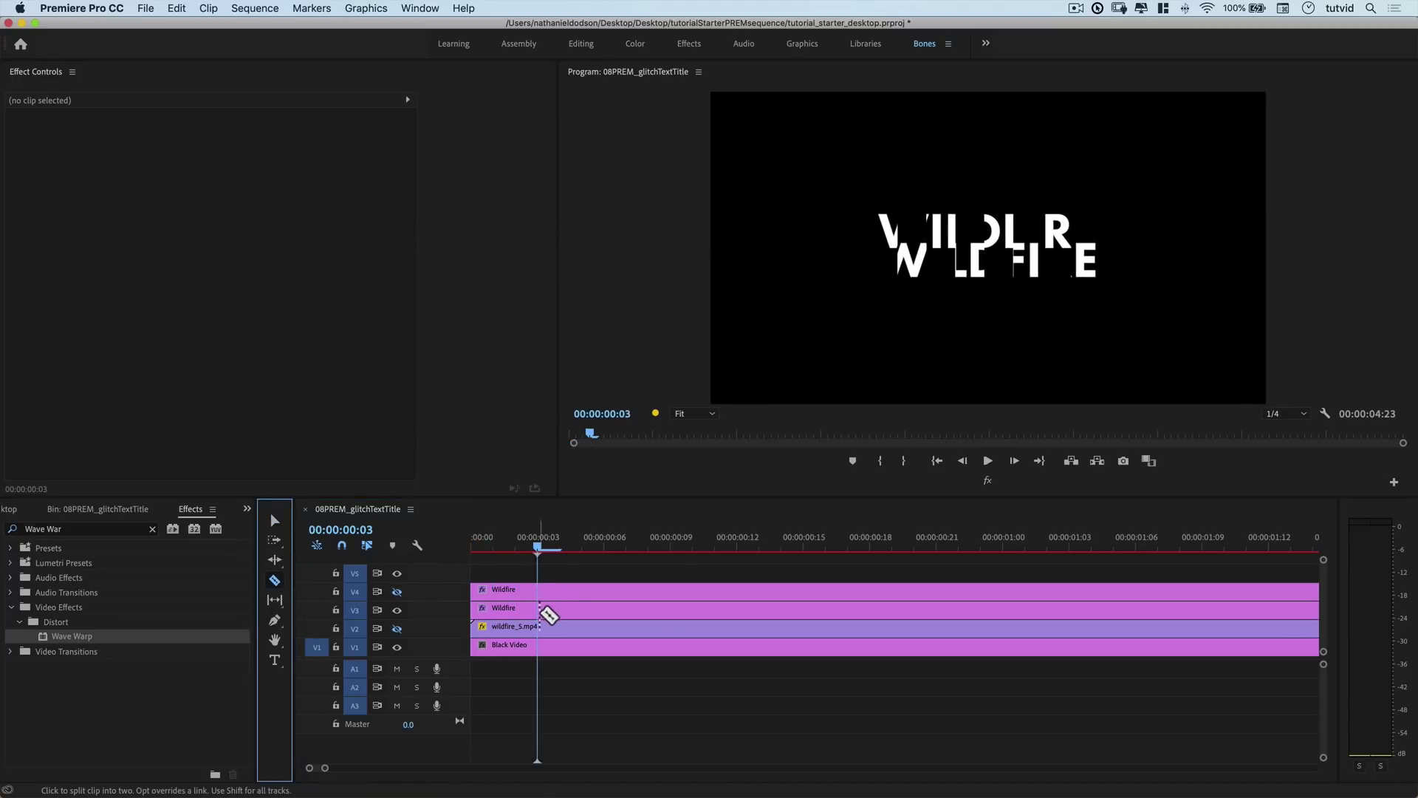
click(541, 607)
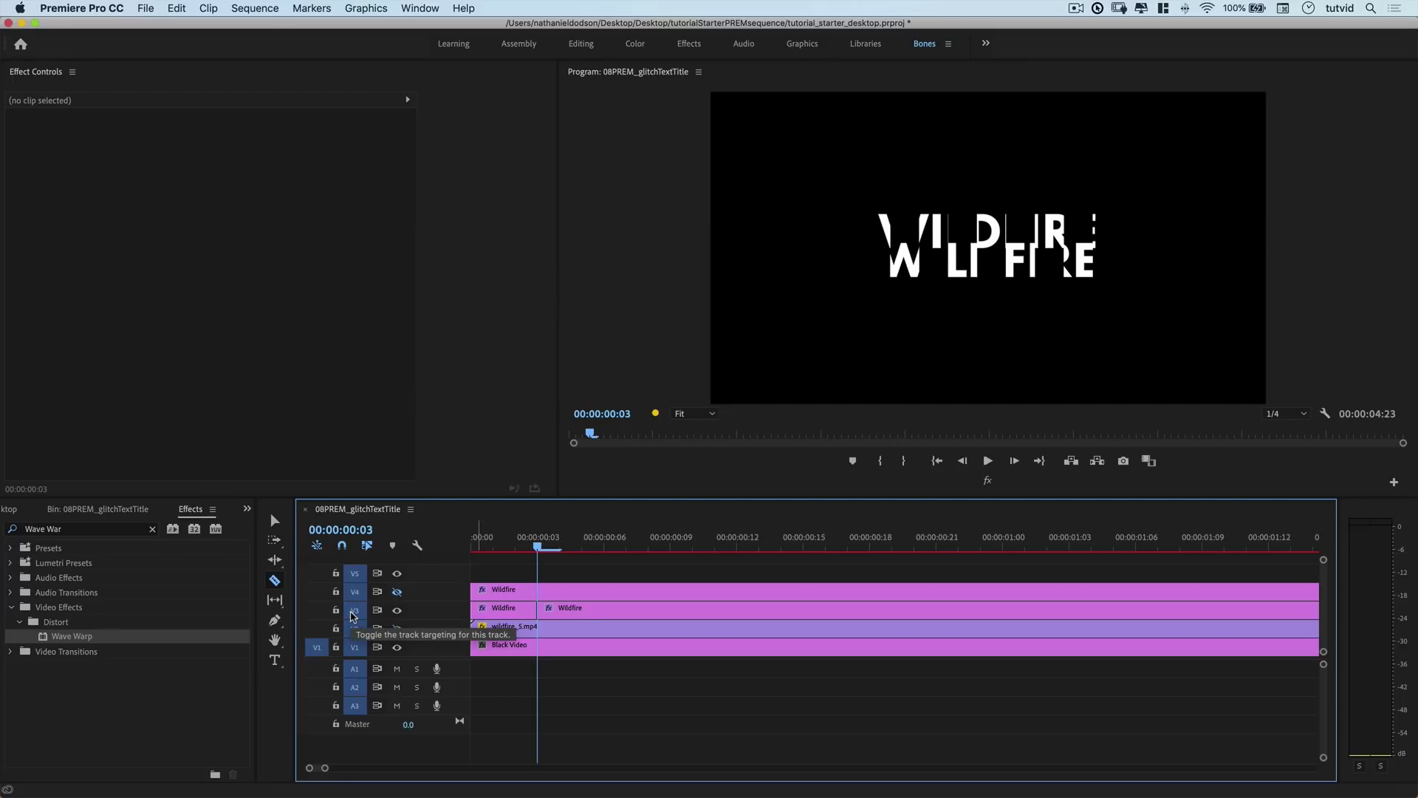
key(shift+equal)
key(shift+equal)
key(shift+equal)
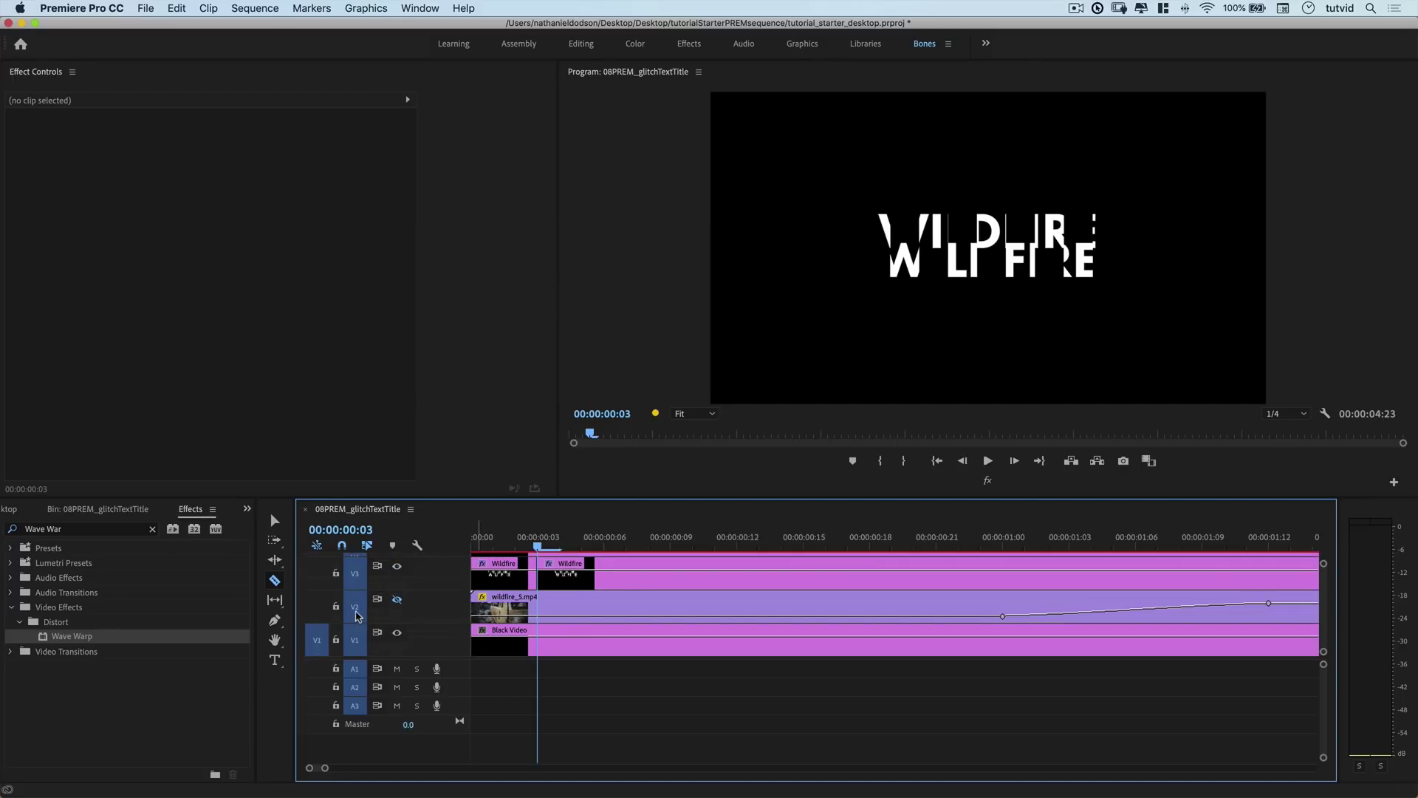
drag(503, 493, 503, 423)
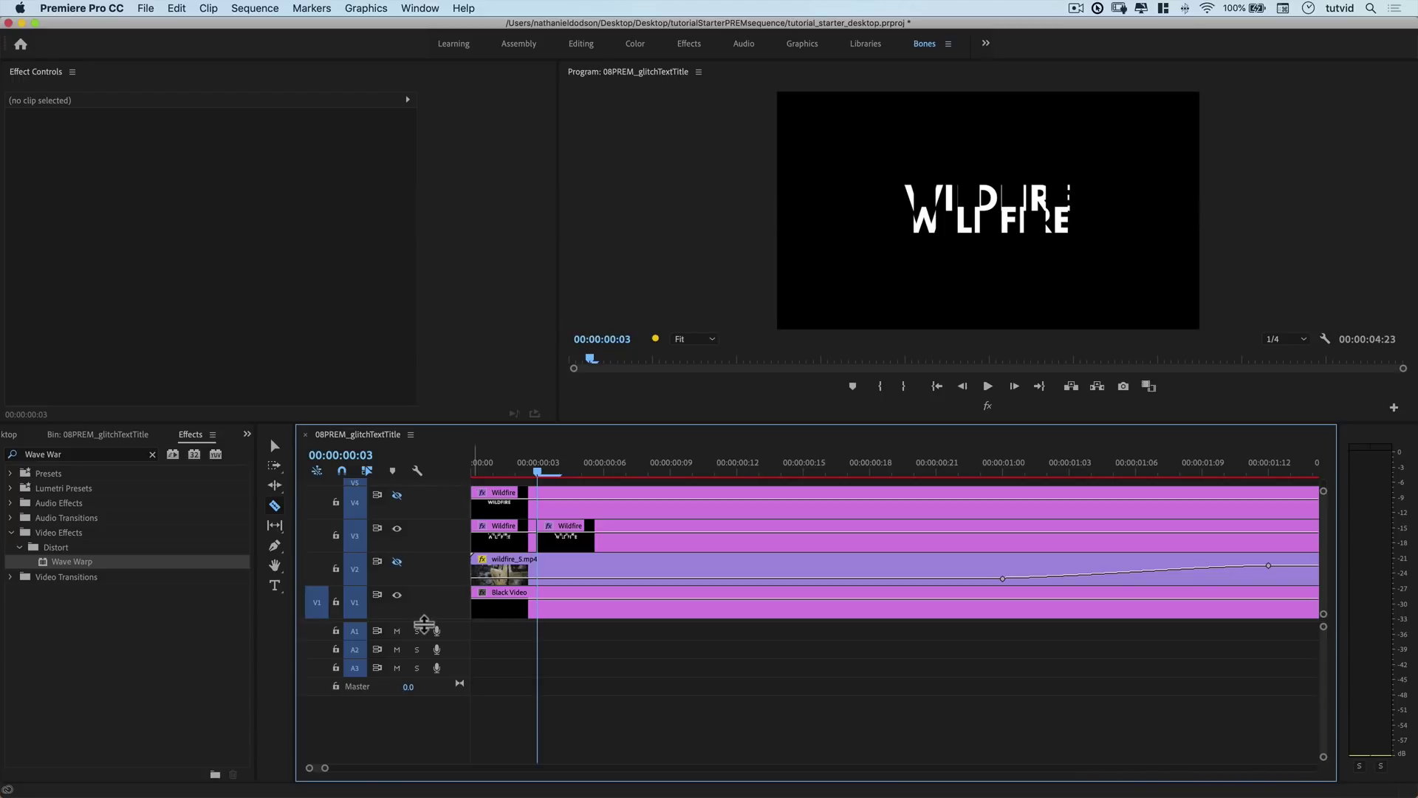
drag(425, 624, 426, 715)
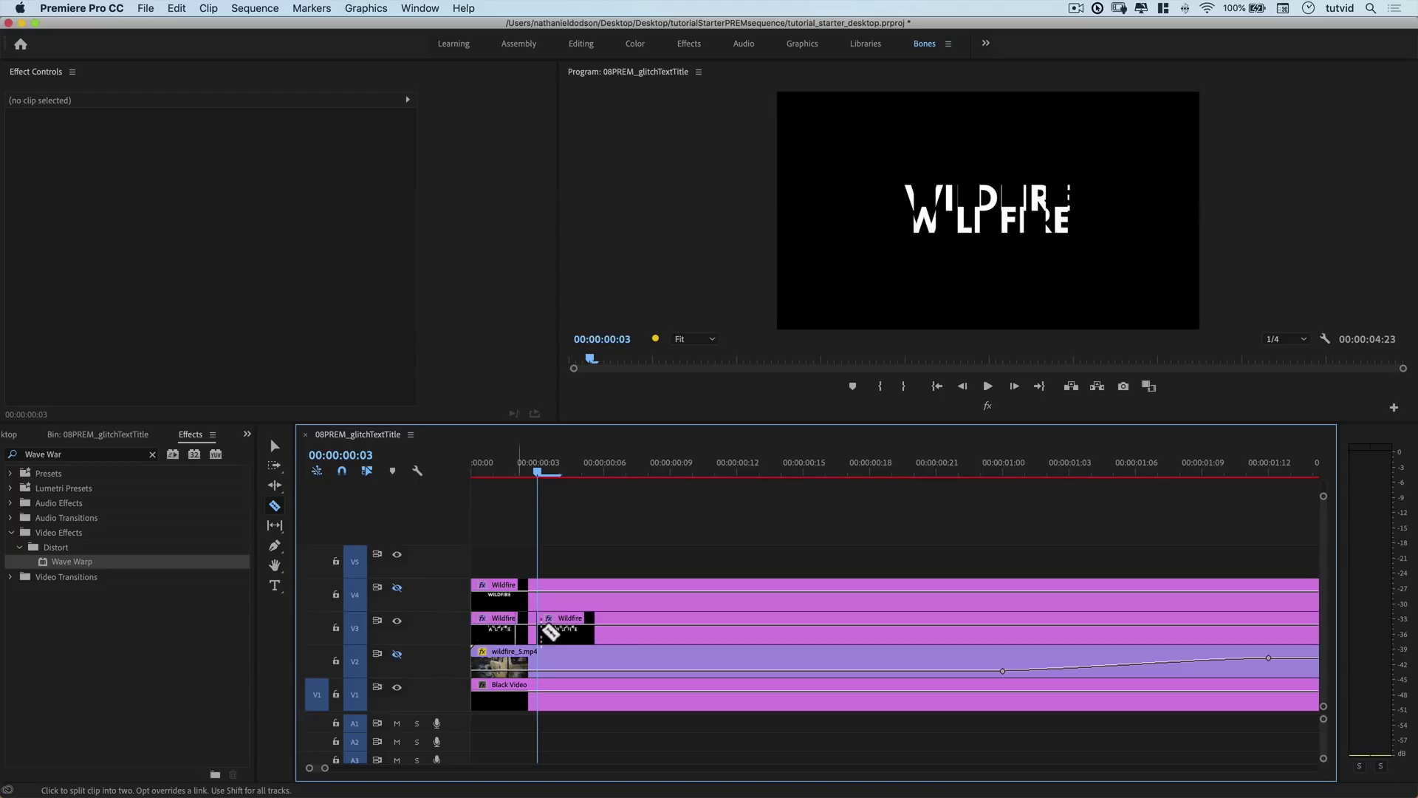
click(336, 593)
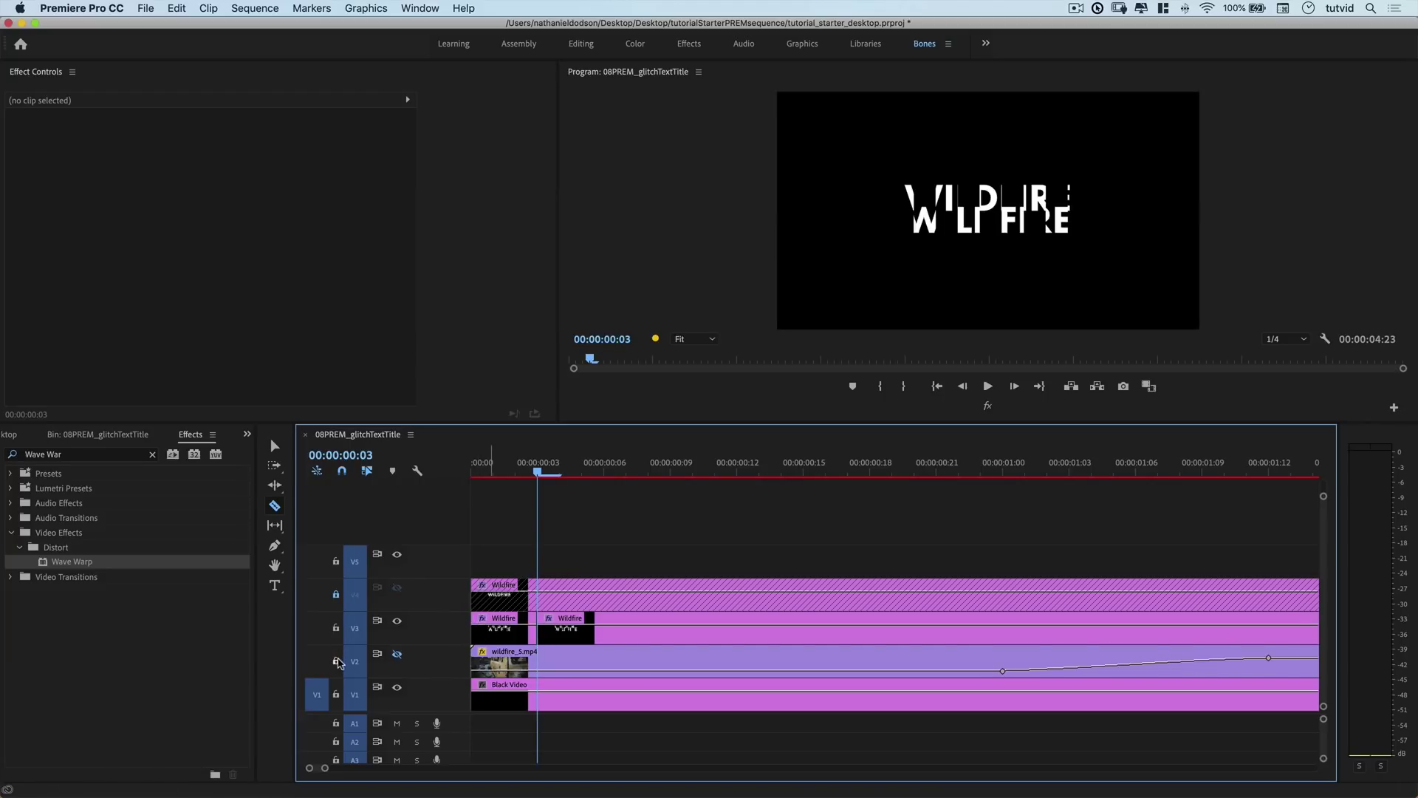
click(336, 661)
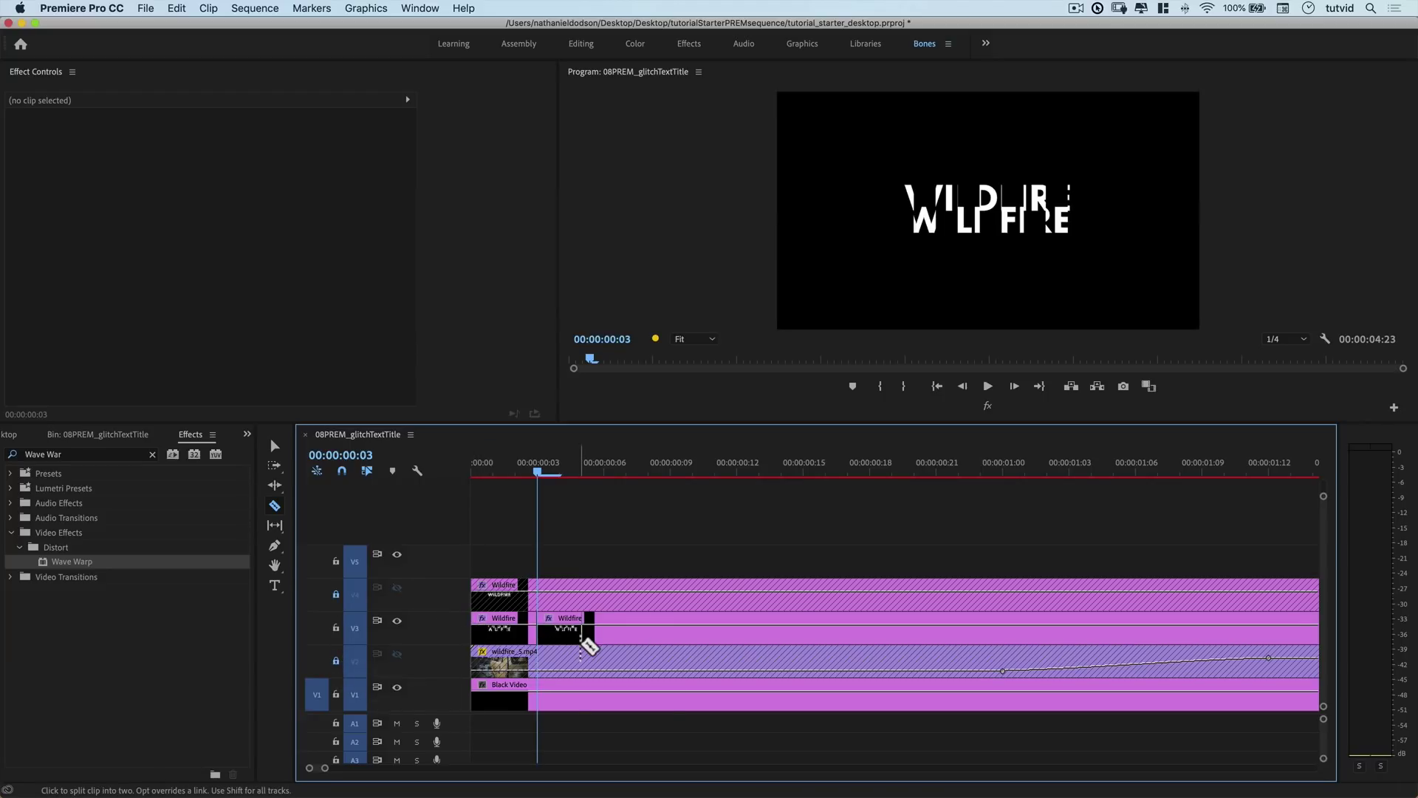
Cut the V3 title at frame 6 and delete the piece between frames 3 and 6
key(Right)
key(Right)
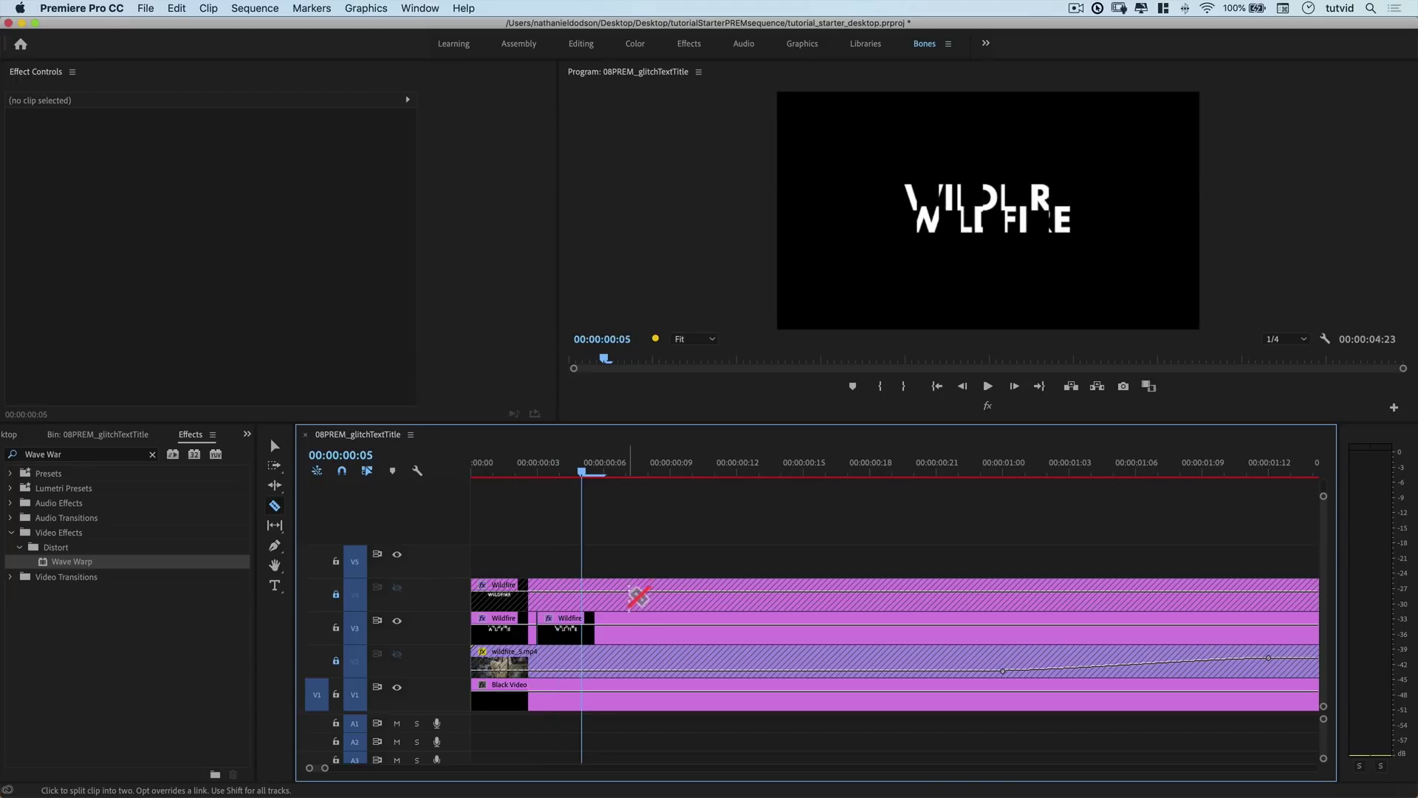
key(Right)
click(604, 628)
key(v)
click(576, 634)
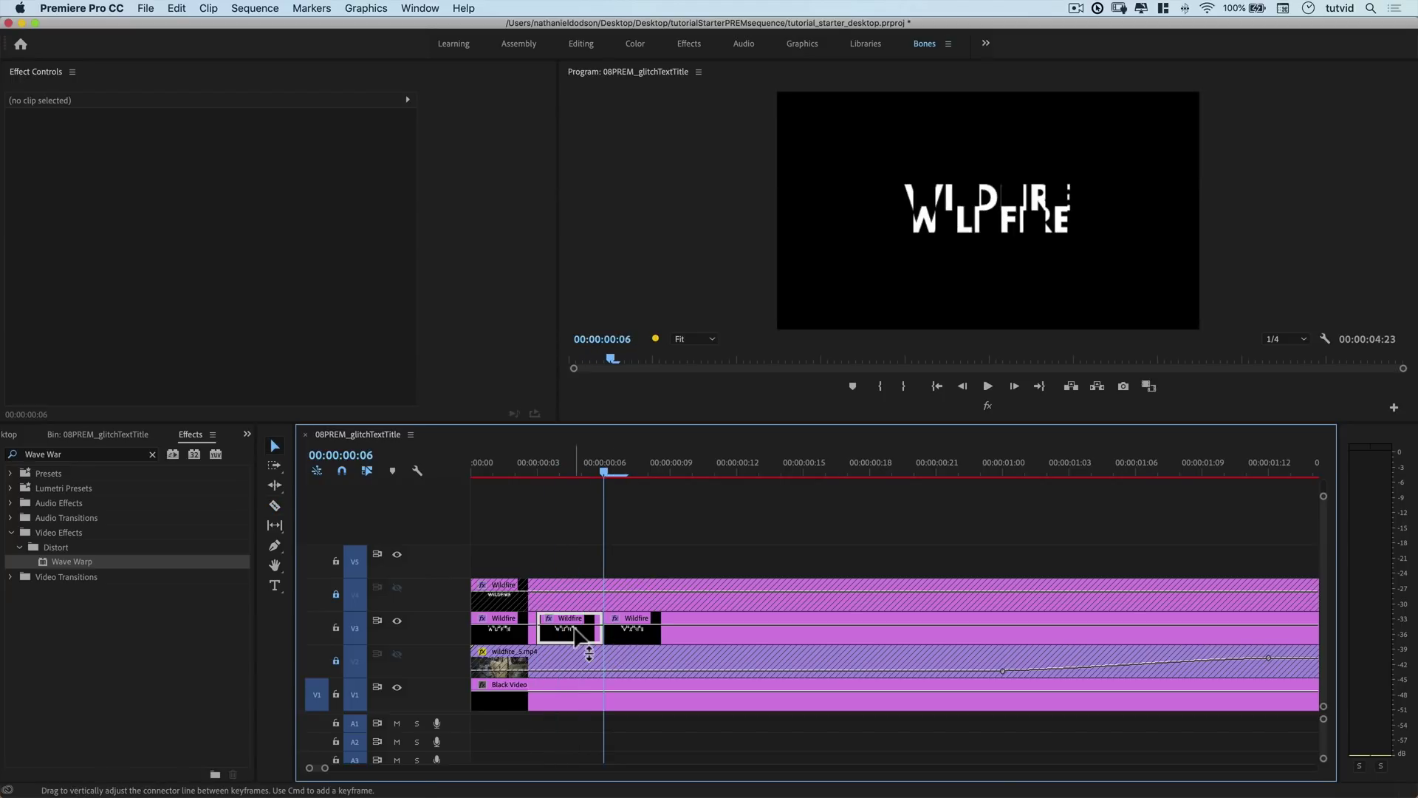
key(Delete)
Preview the cut from the start and select the first V3 Wildfire piece
key(shift+Left)
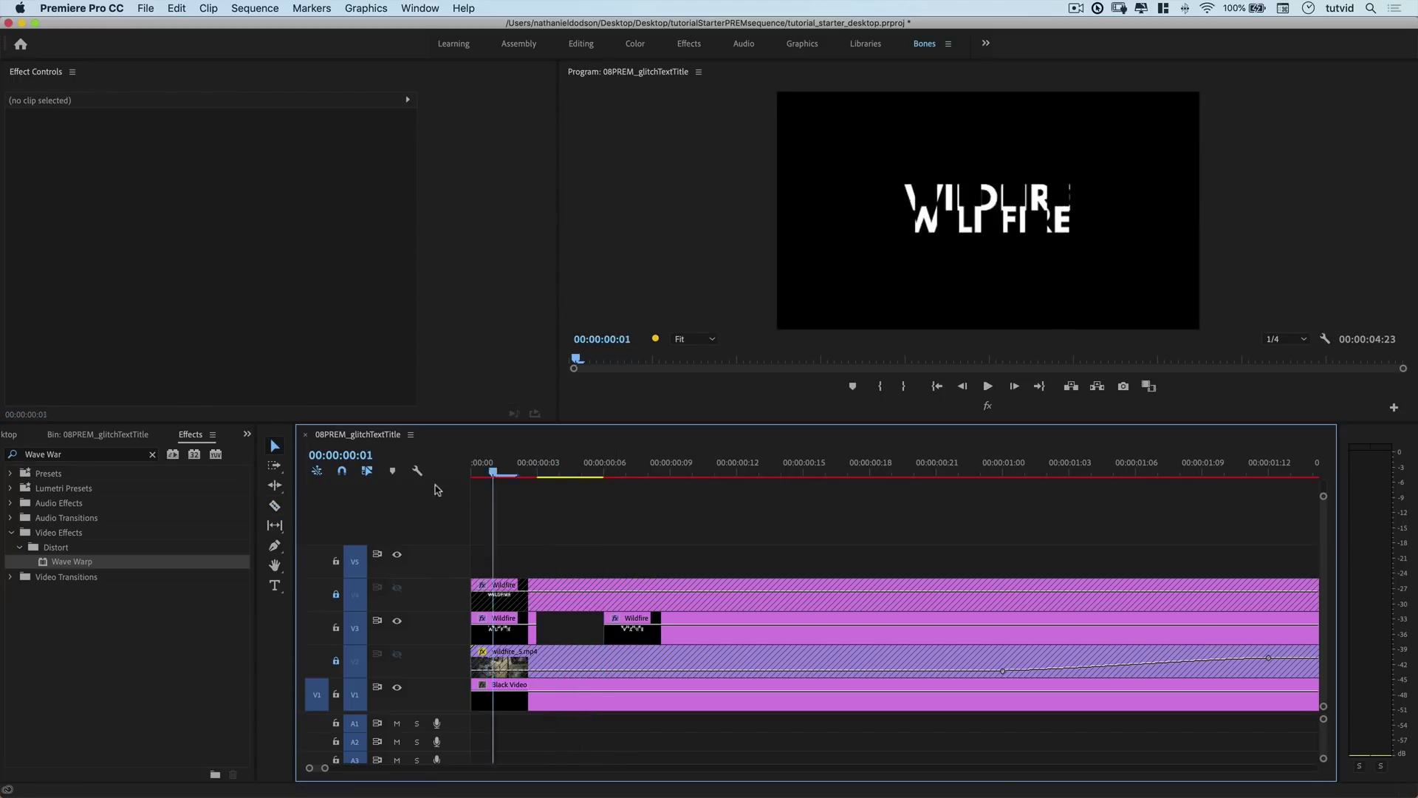
key(Left)
key(space)
key(space)
key(Home)
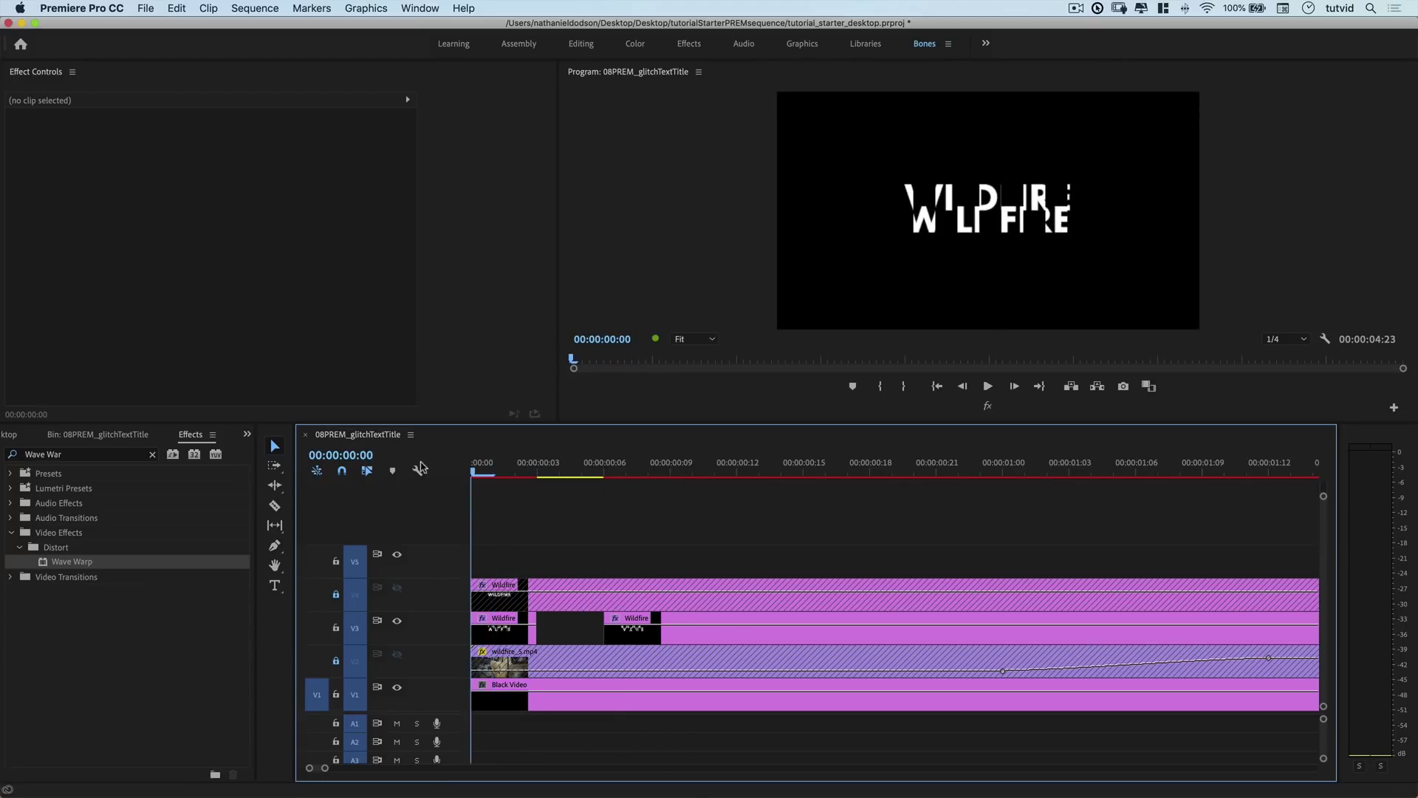
key(space)
key(space)
key(space)
key(space)
mouse_move(473, 476)
mouse_down()
mouse_move(515, 476)
mouse_move(493, 476)
mouse_up()
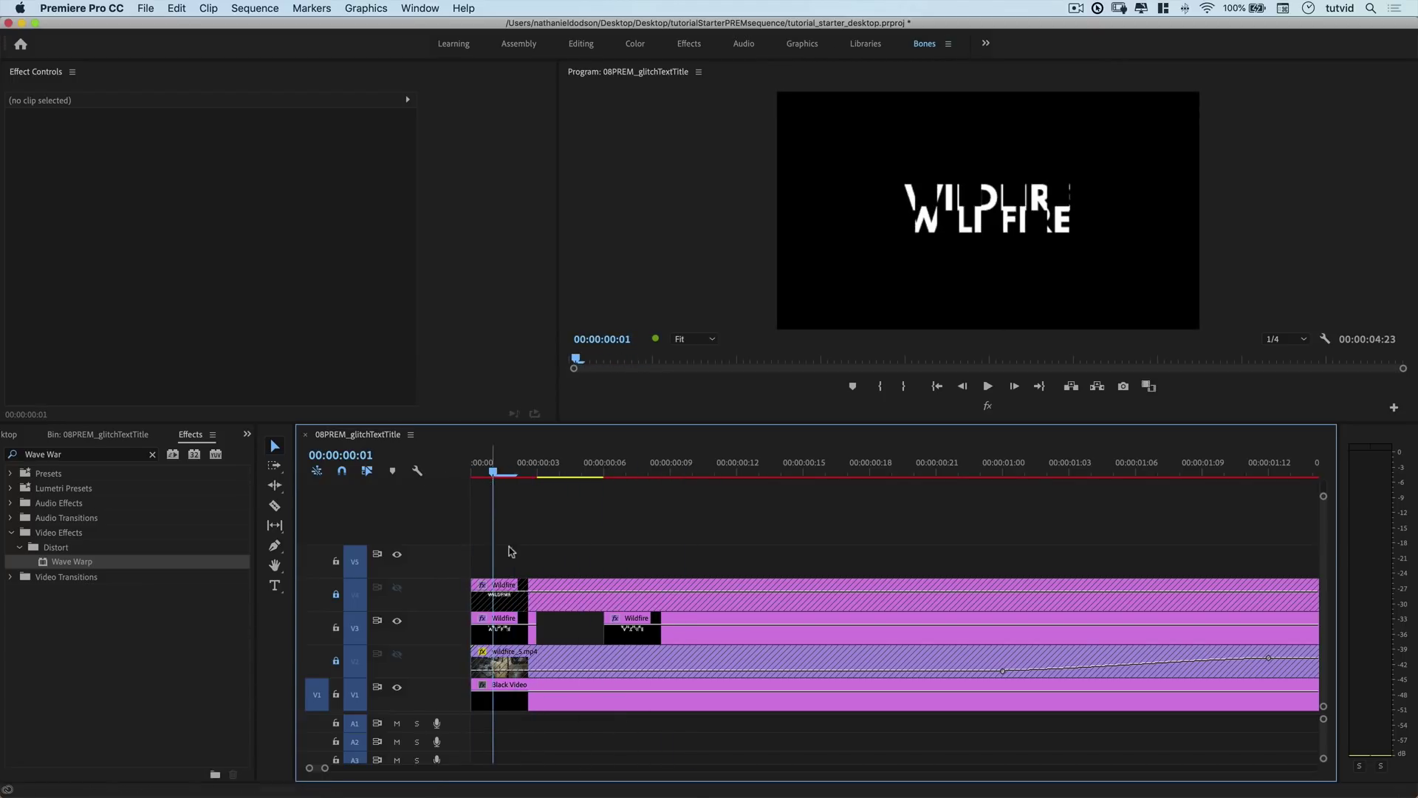
click(515, 635)
Set Wave Speed to 0 on the first V3 piece, then on the later piece at frame 6
scroll(172, 353, down, 4)
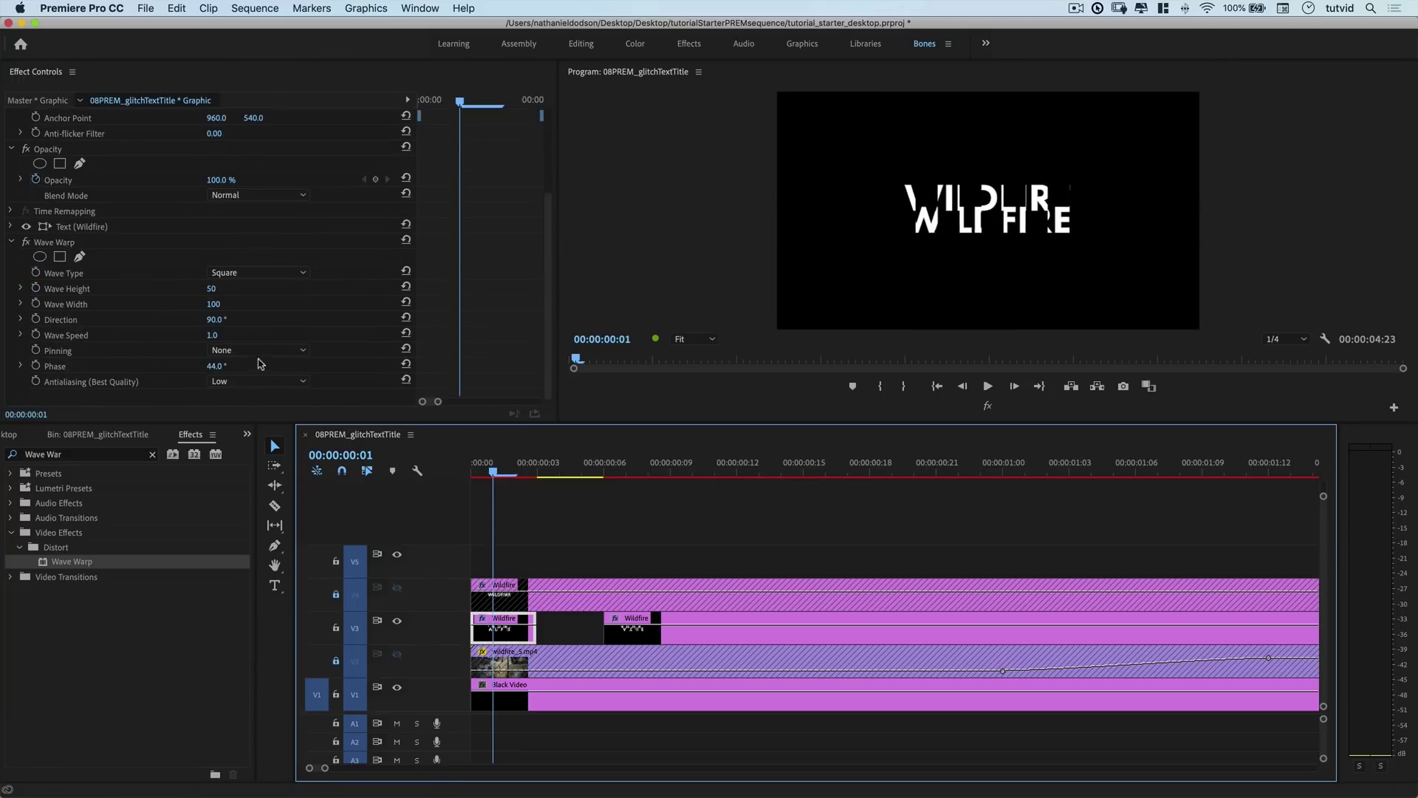
click(214, 337)
key(Return)
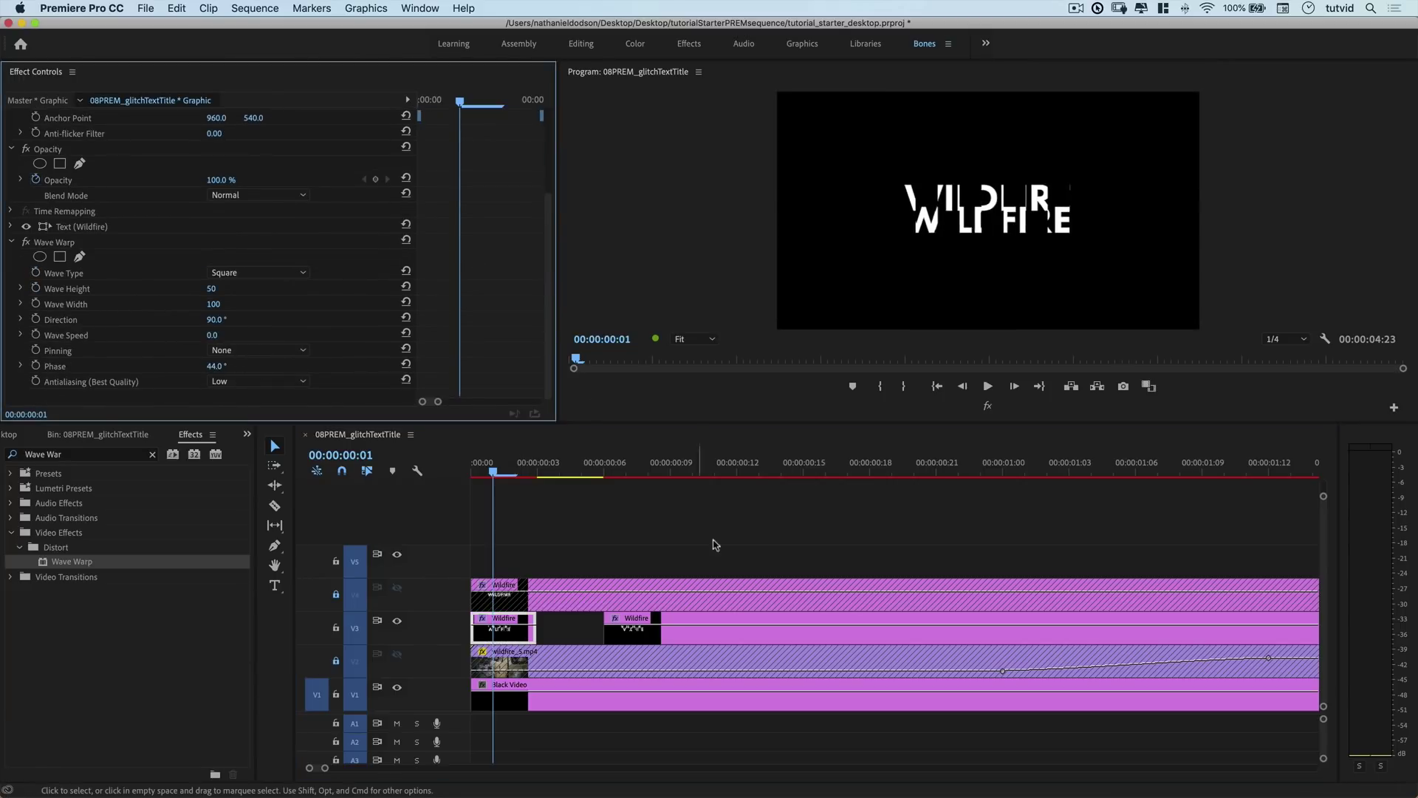
click(515, 477)
drag(514, 478, 648, 484)
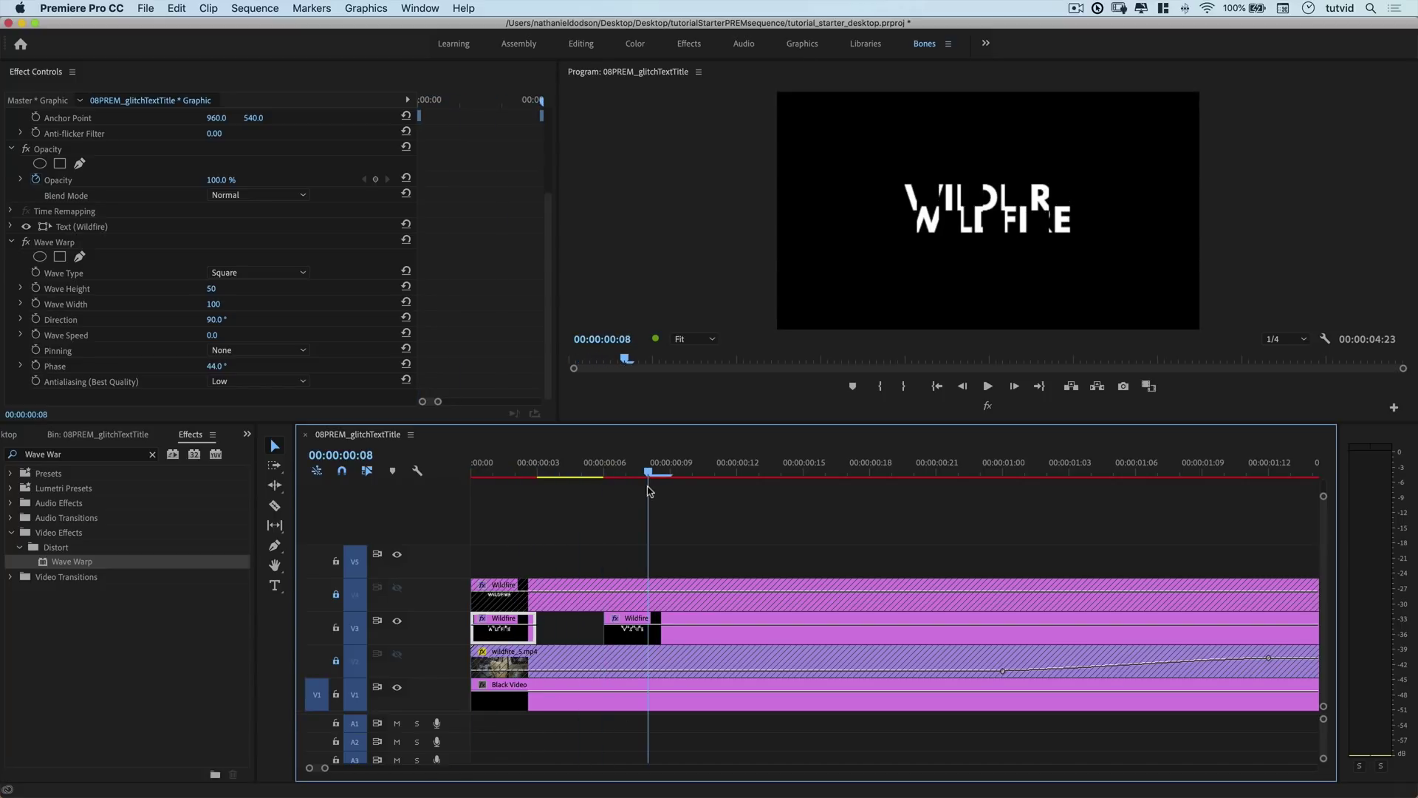
click(669, 626)
scroll(167, 397, down, 5)
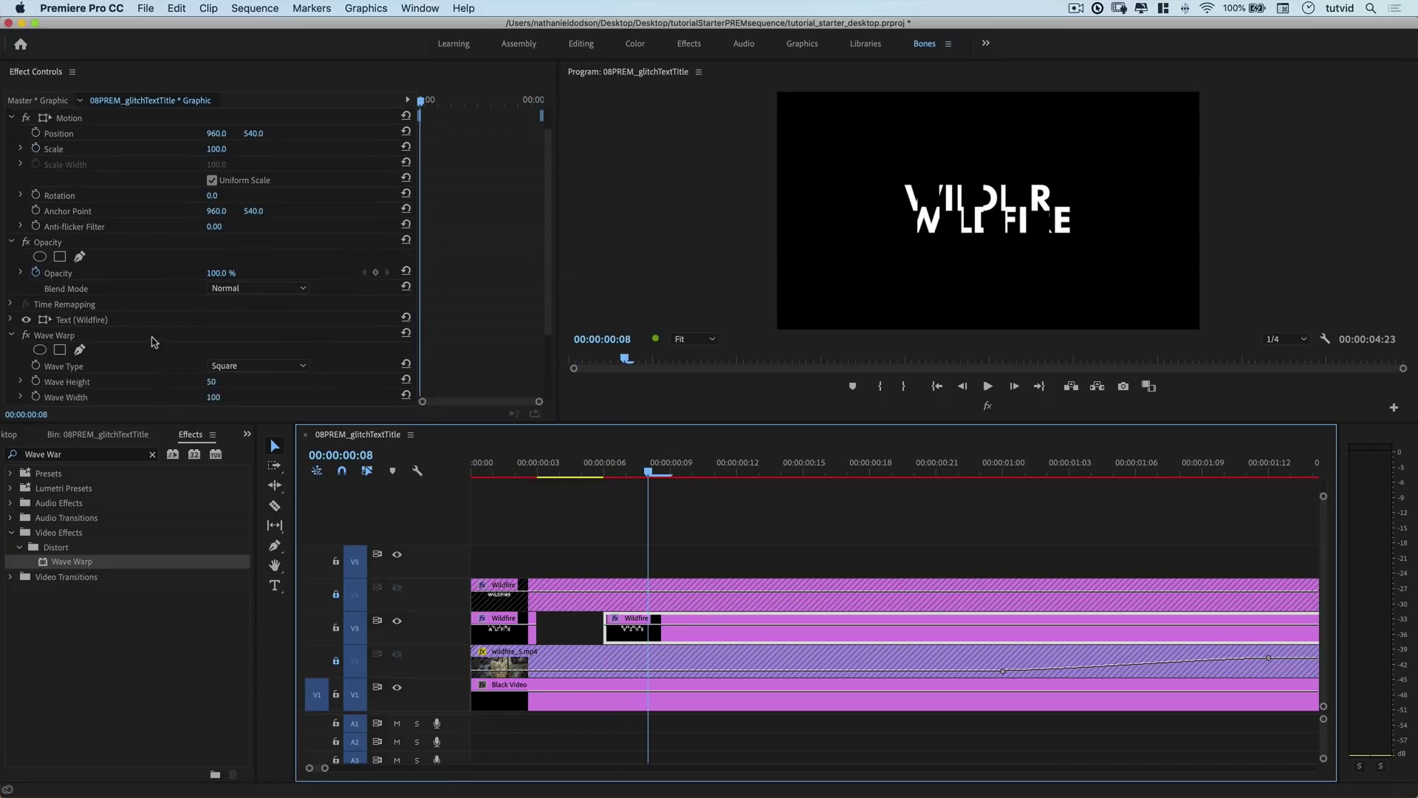
click(212, 339)
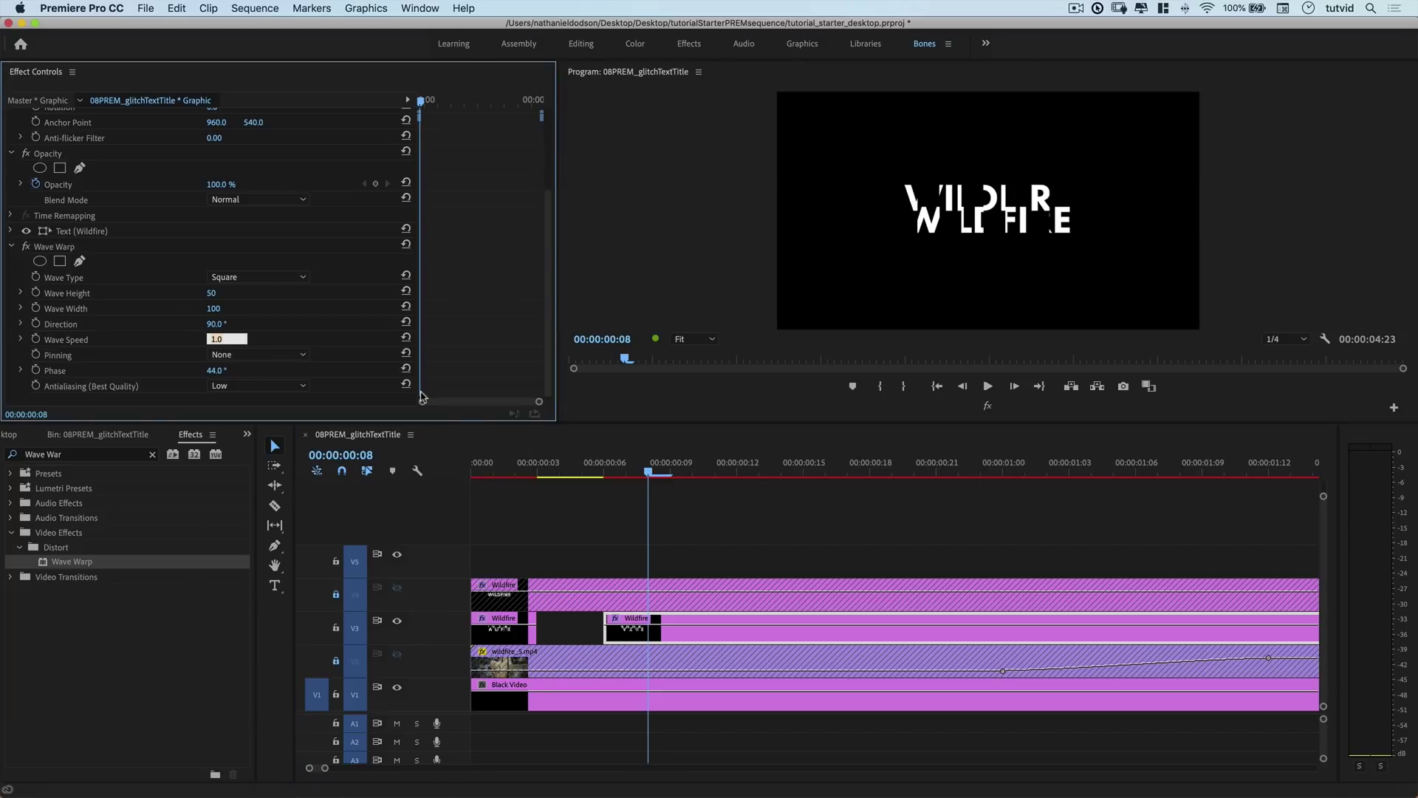
text(0)
key(Return)
drag(648, 476, 613, 479)
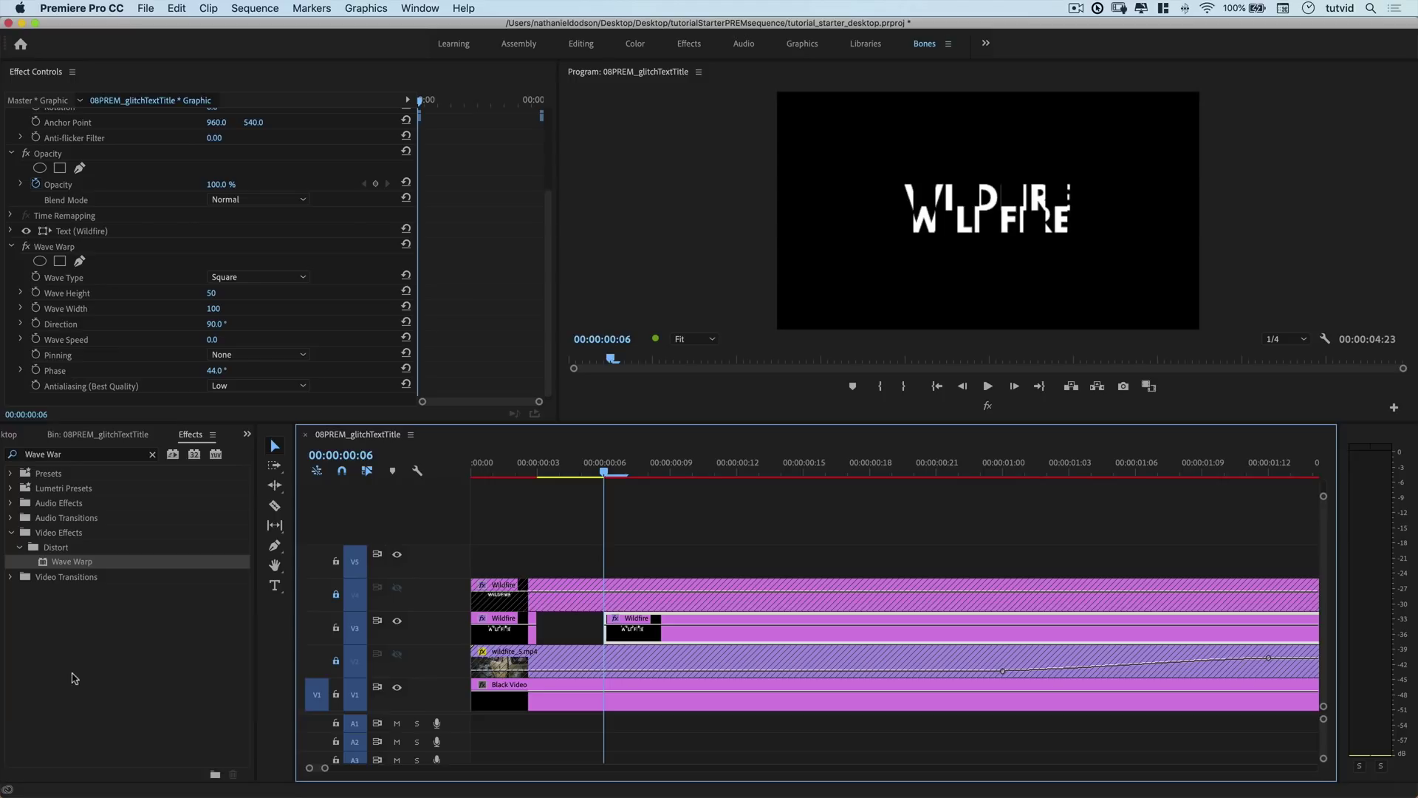
Copy the short V3 Wildfire piece and paste a duplicate at frame 9
key(Right)
key(Right)
key(Right)
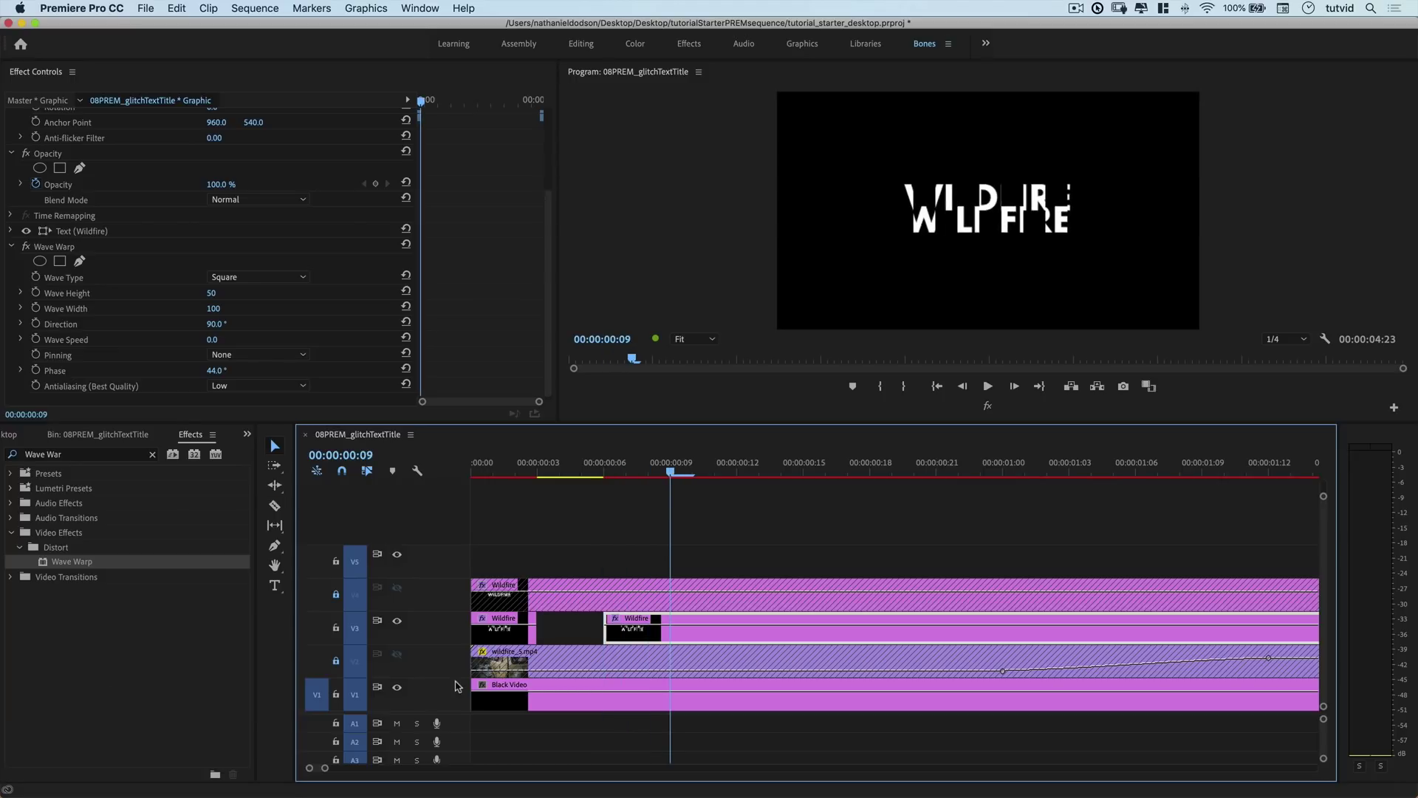
click(658, 627)
key(super+c)
key(super+v)
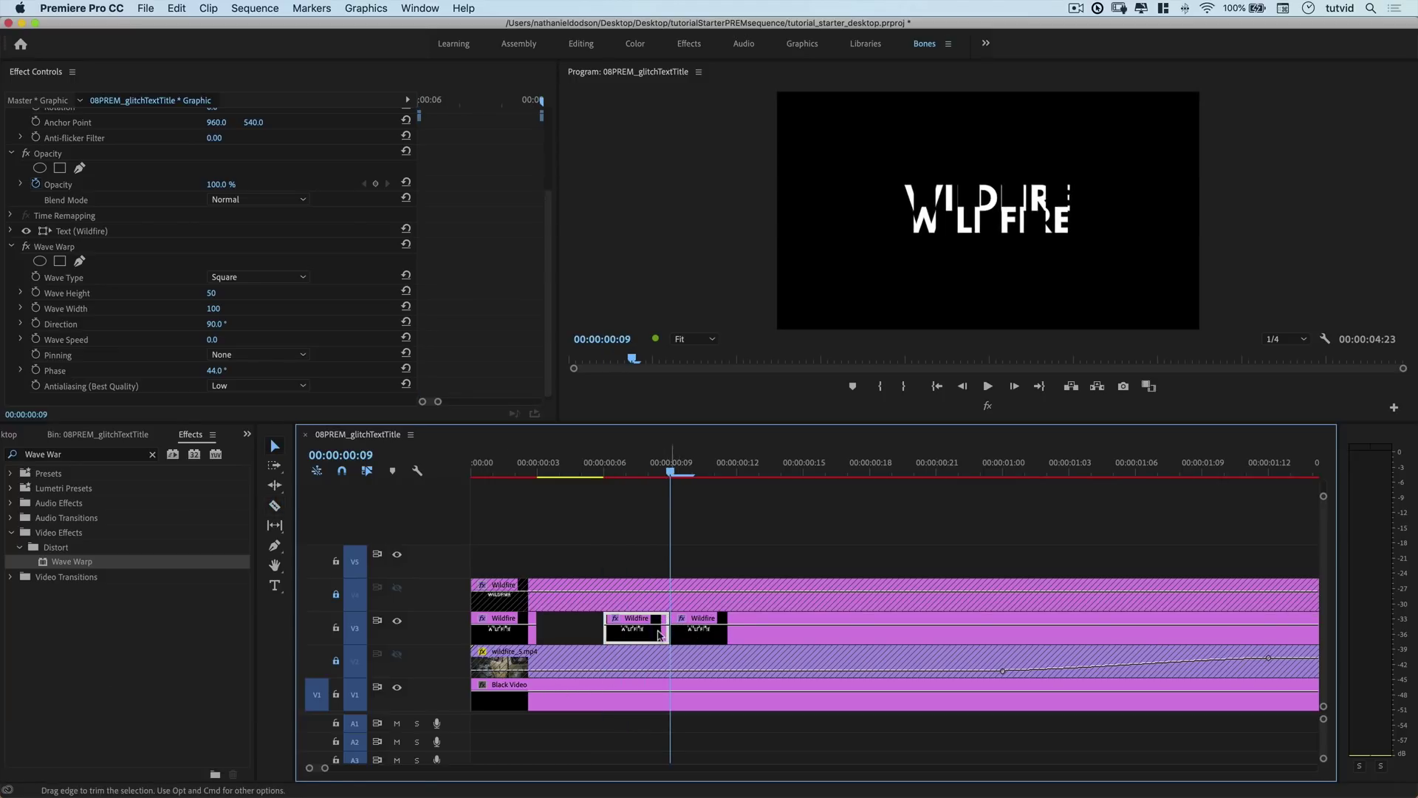
key(Left)
key(Left)
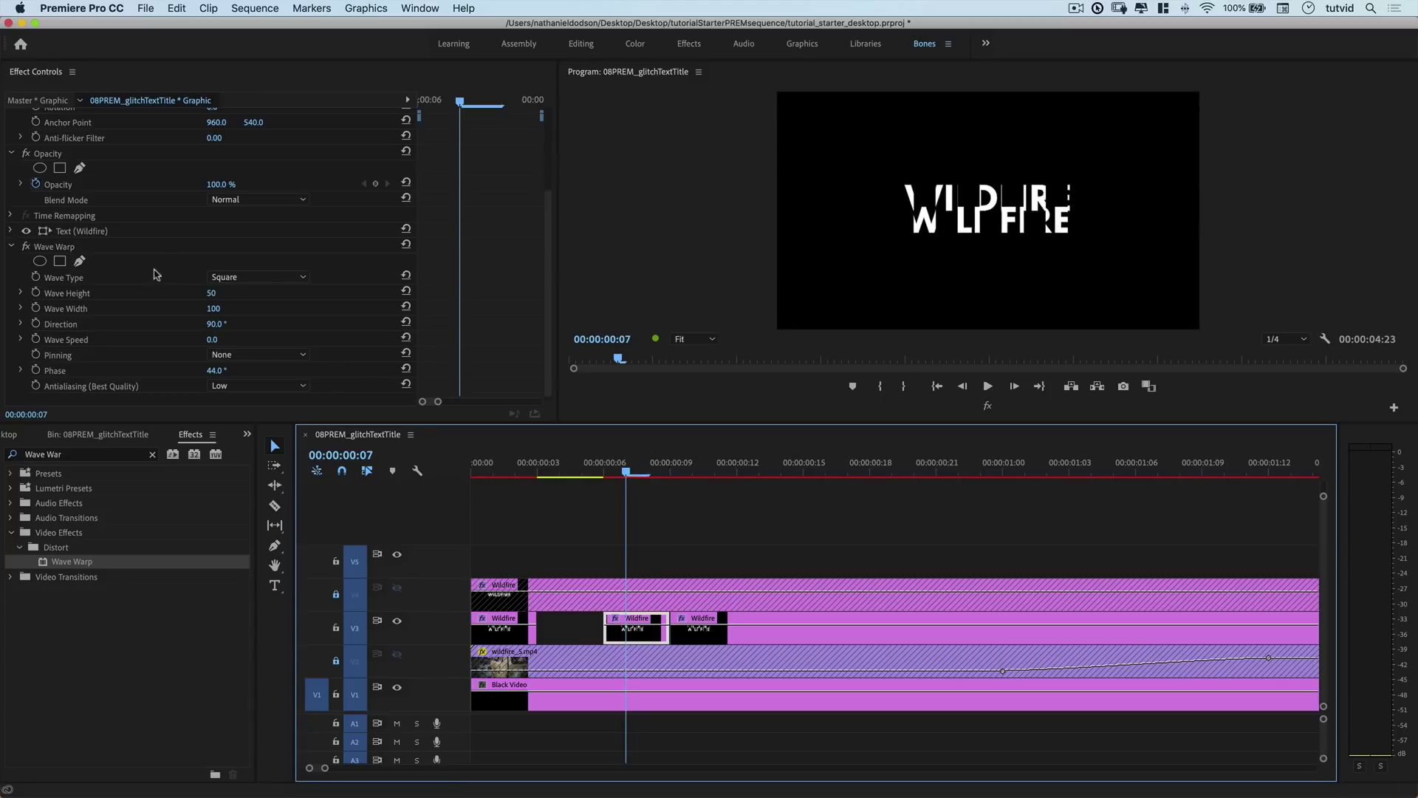
Give this piece Wave Warp height 25 and width 65, then preview the glitch
click(216, 307)
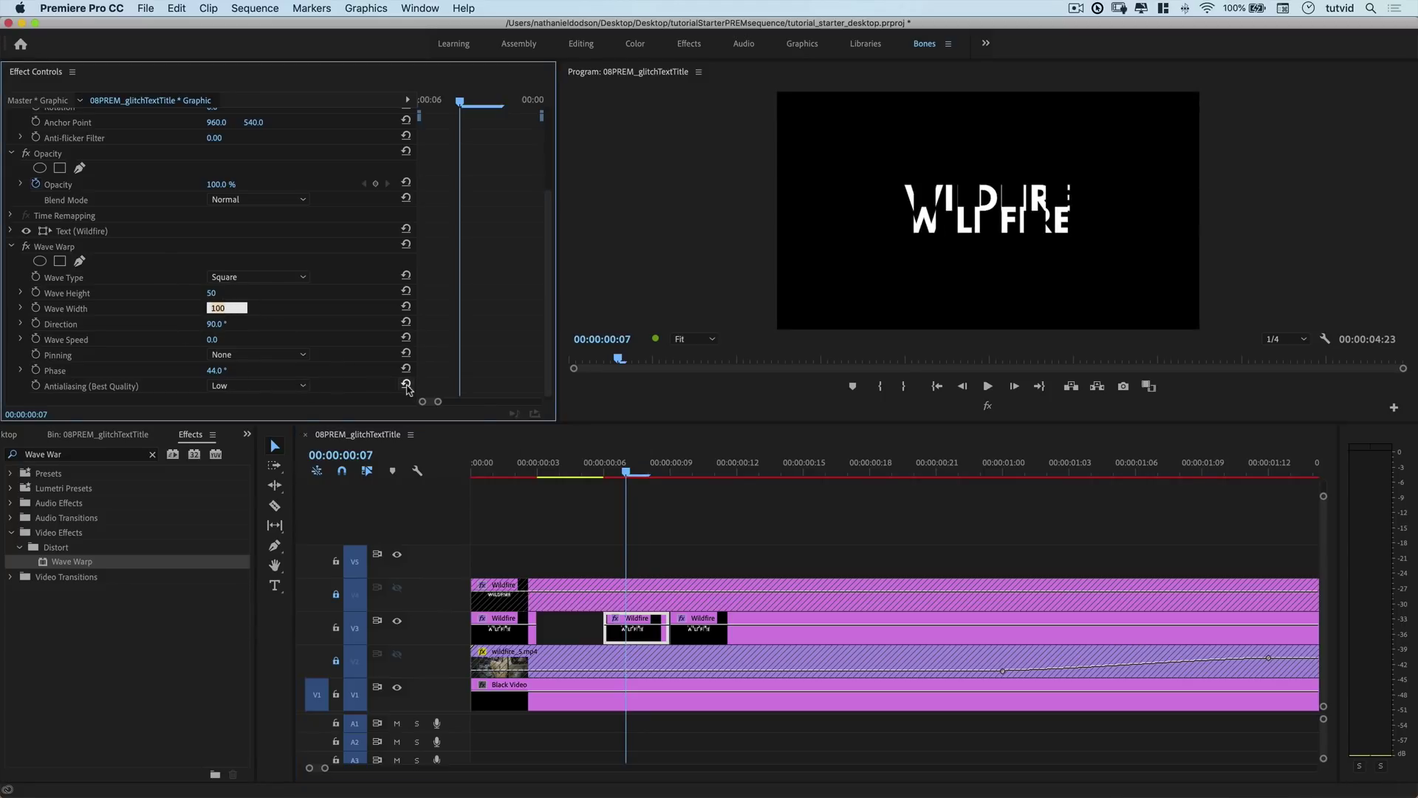
text(65)
key(Tab)
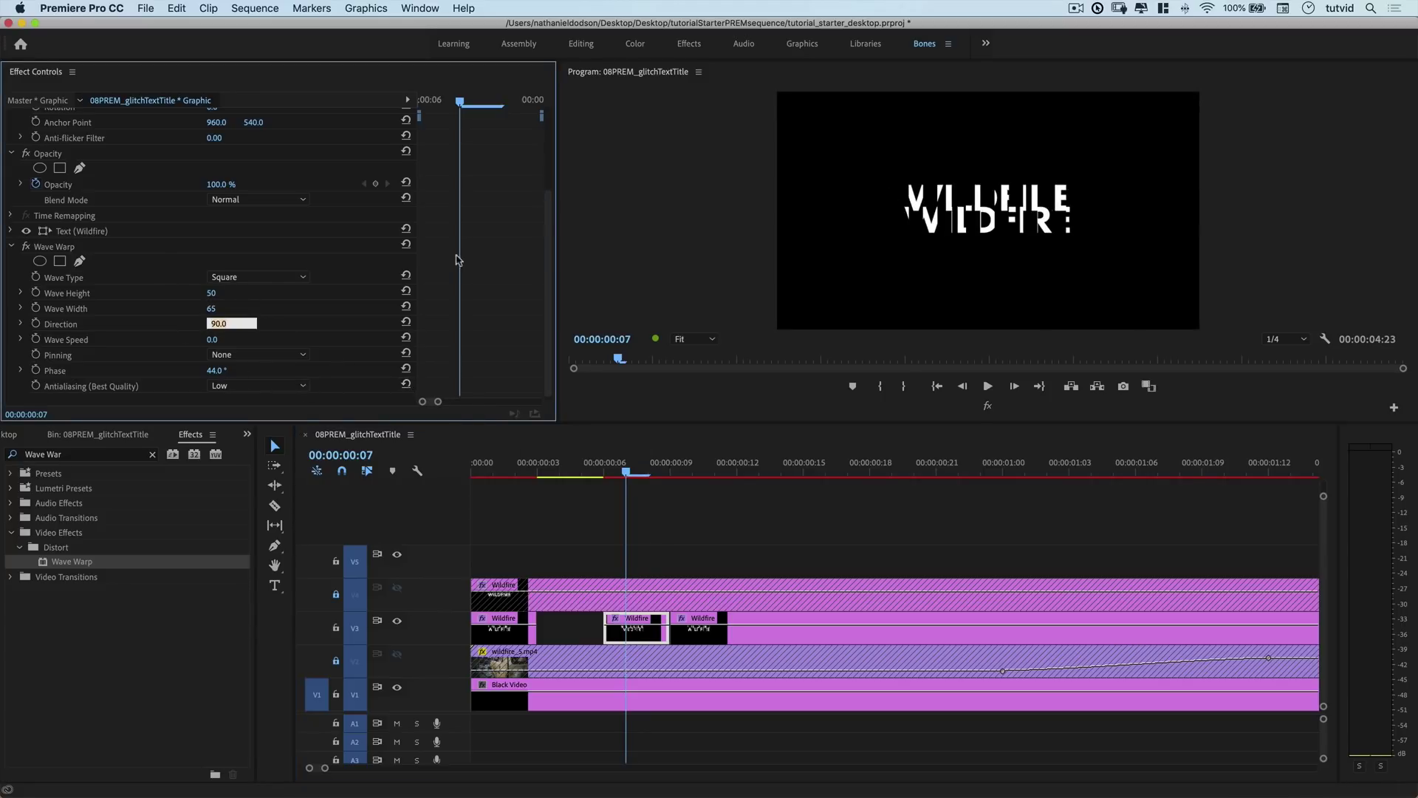
key(shift+Tab)
key(shift+Tab)
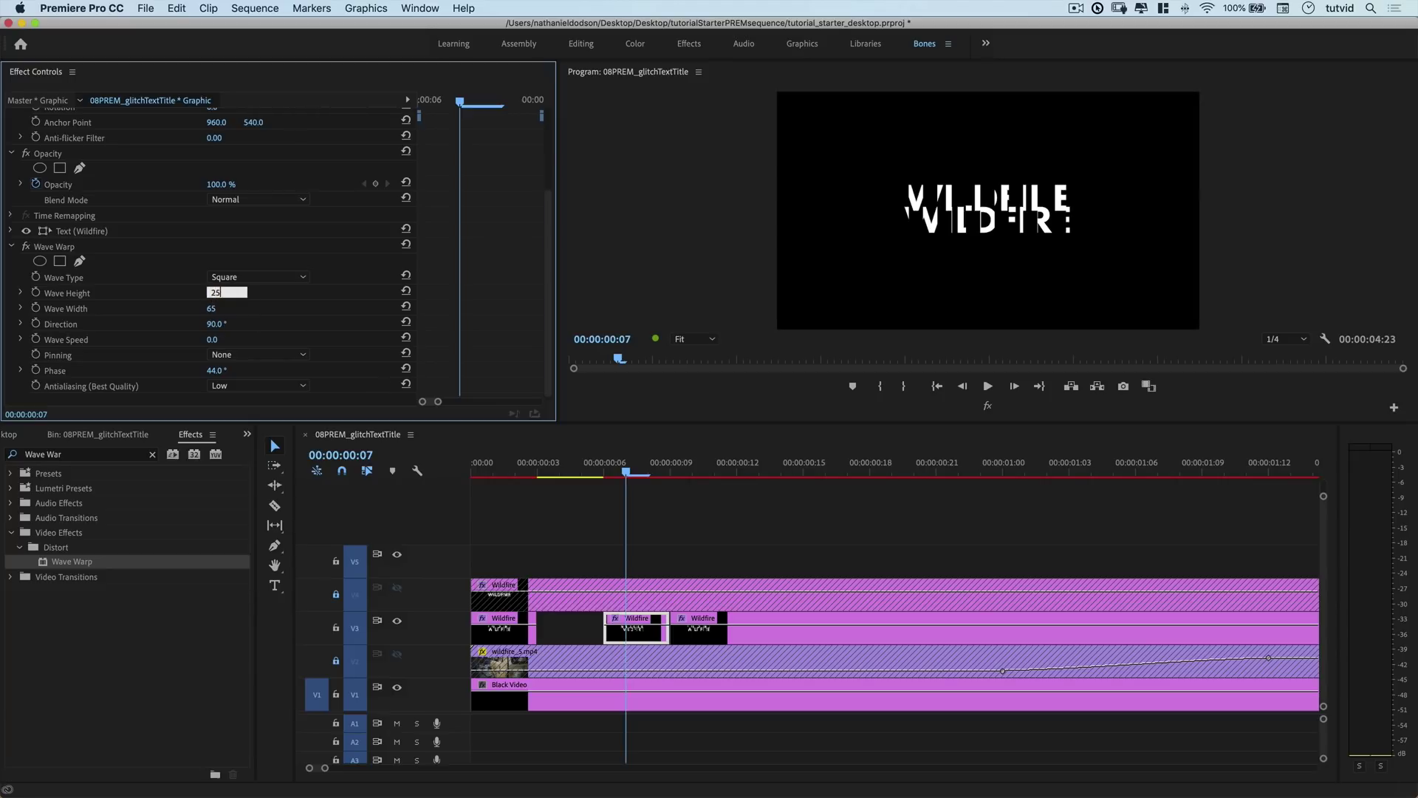
key(Tab)
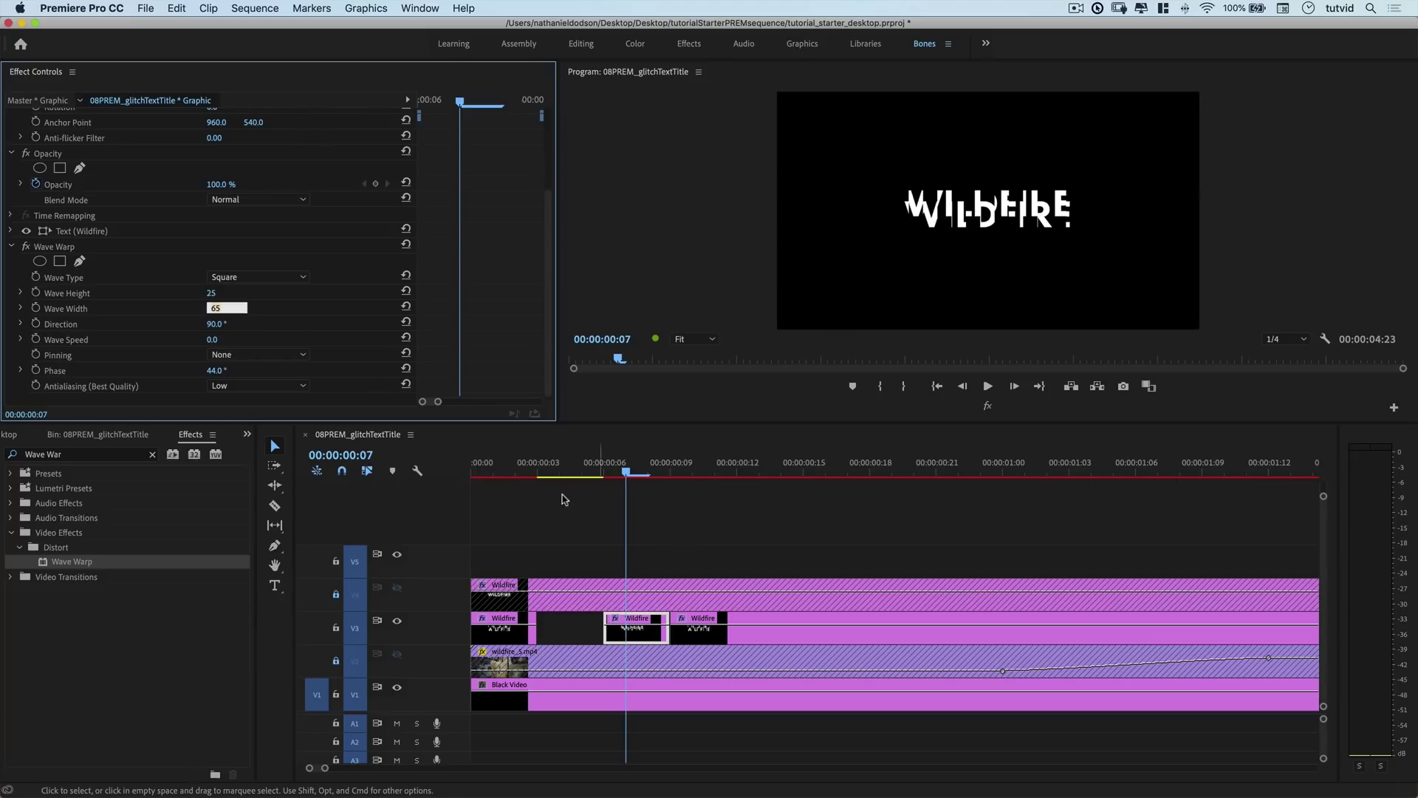
click(544, 473)
key(space)
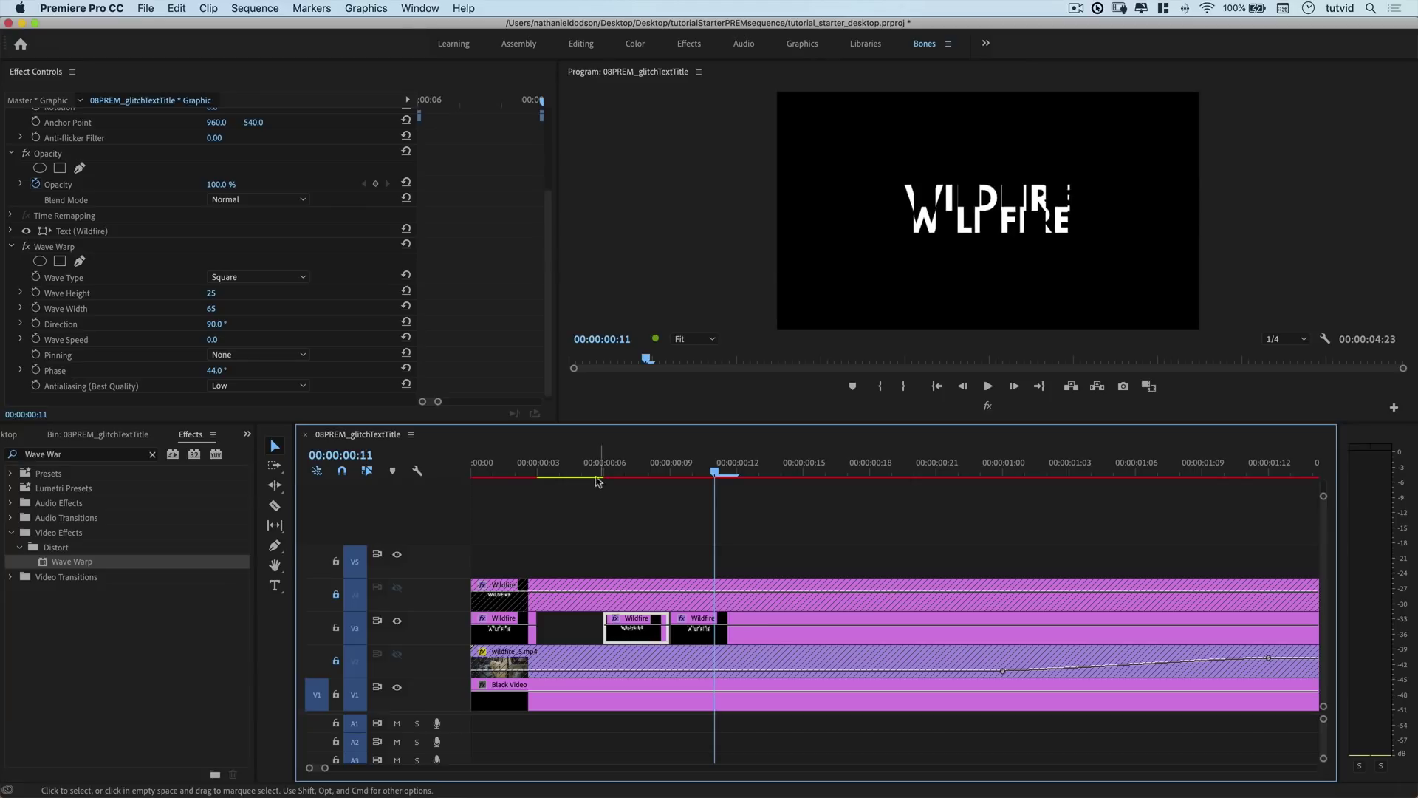
drag(484, 470, 671, 480)
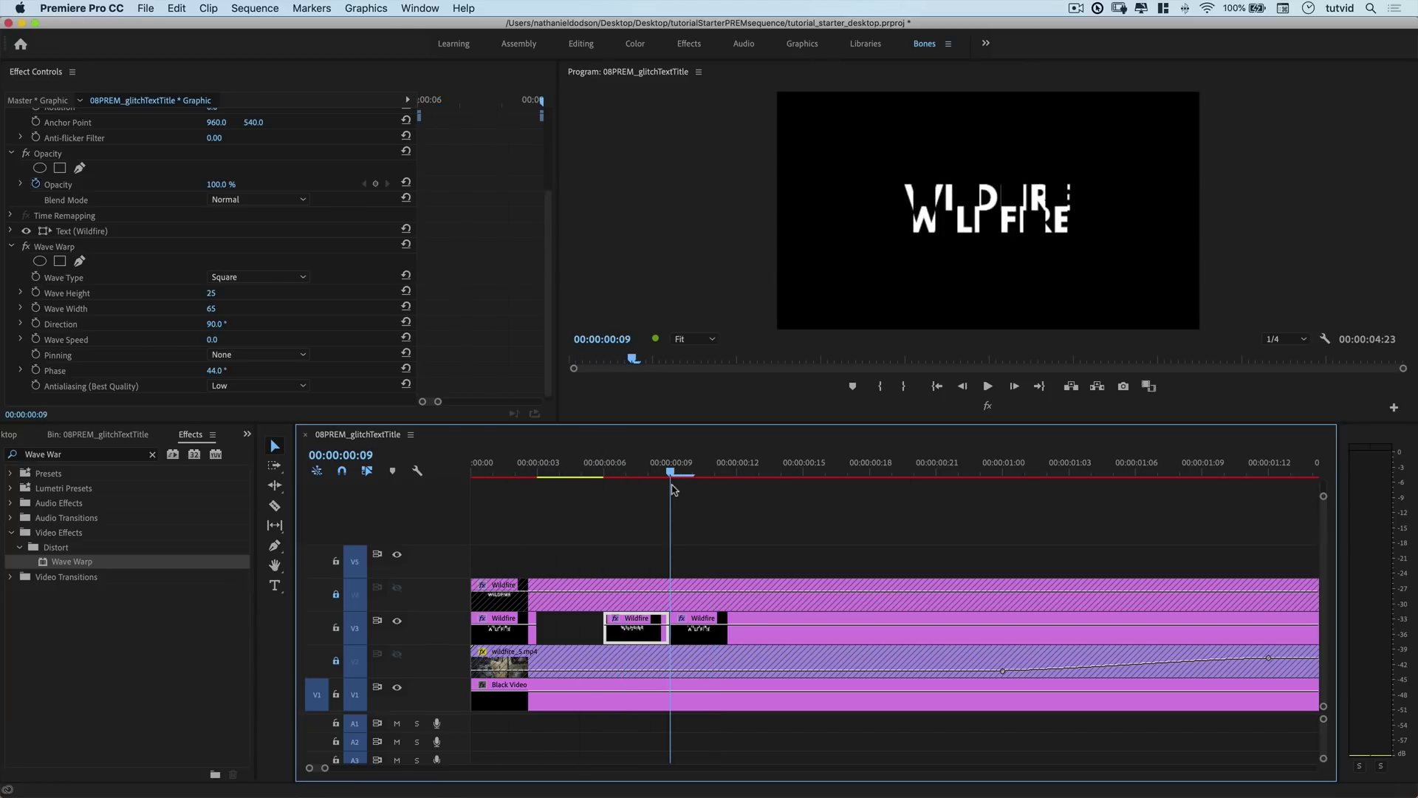
Razor the V3 title at frame 12 and trim the next piece's start to around frame 23
click(694, 642)
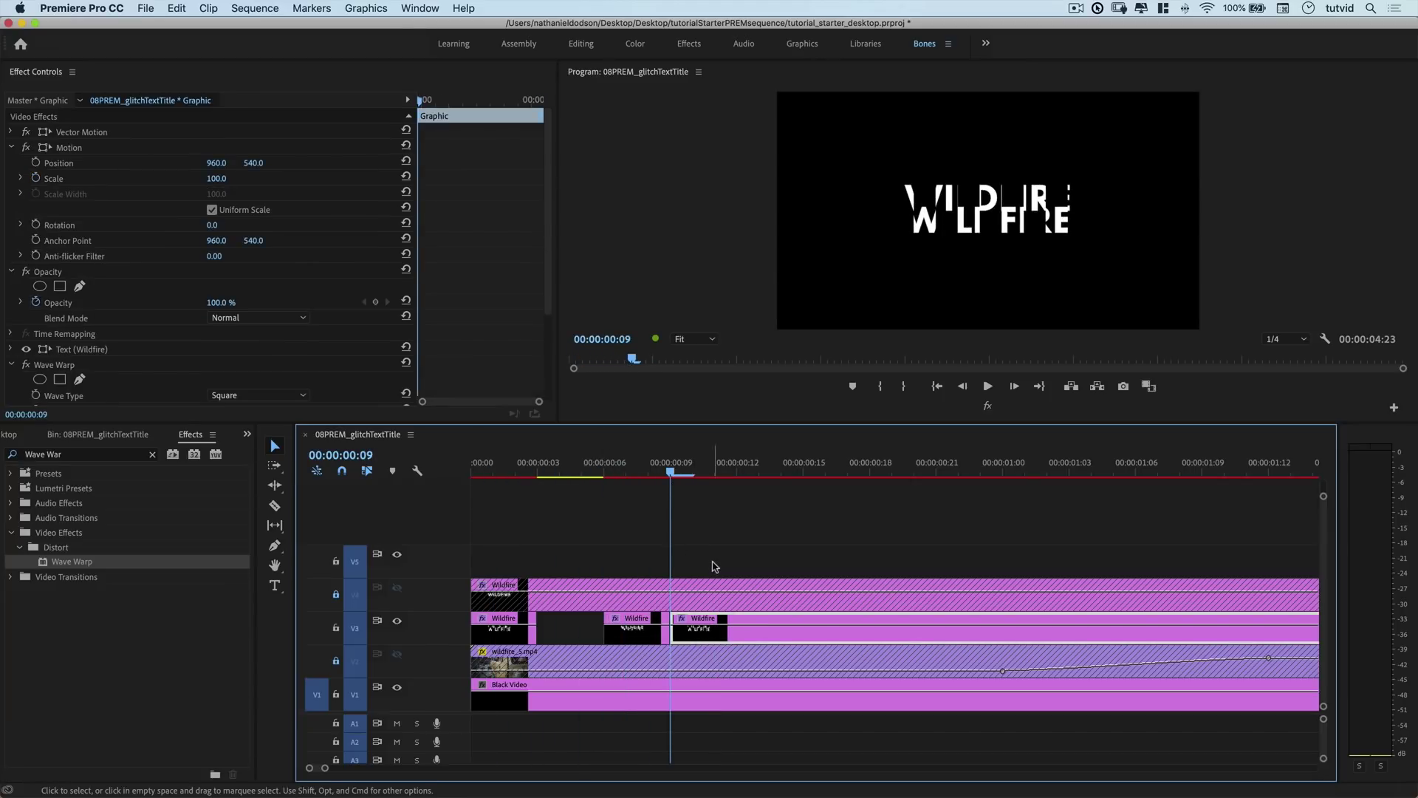
key(Right)
key(Right)
key(Right)
key(c)
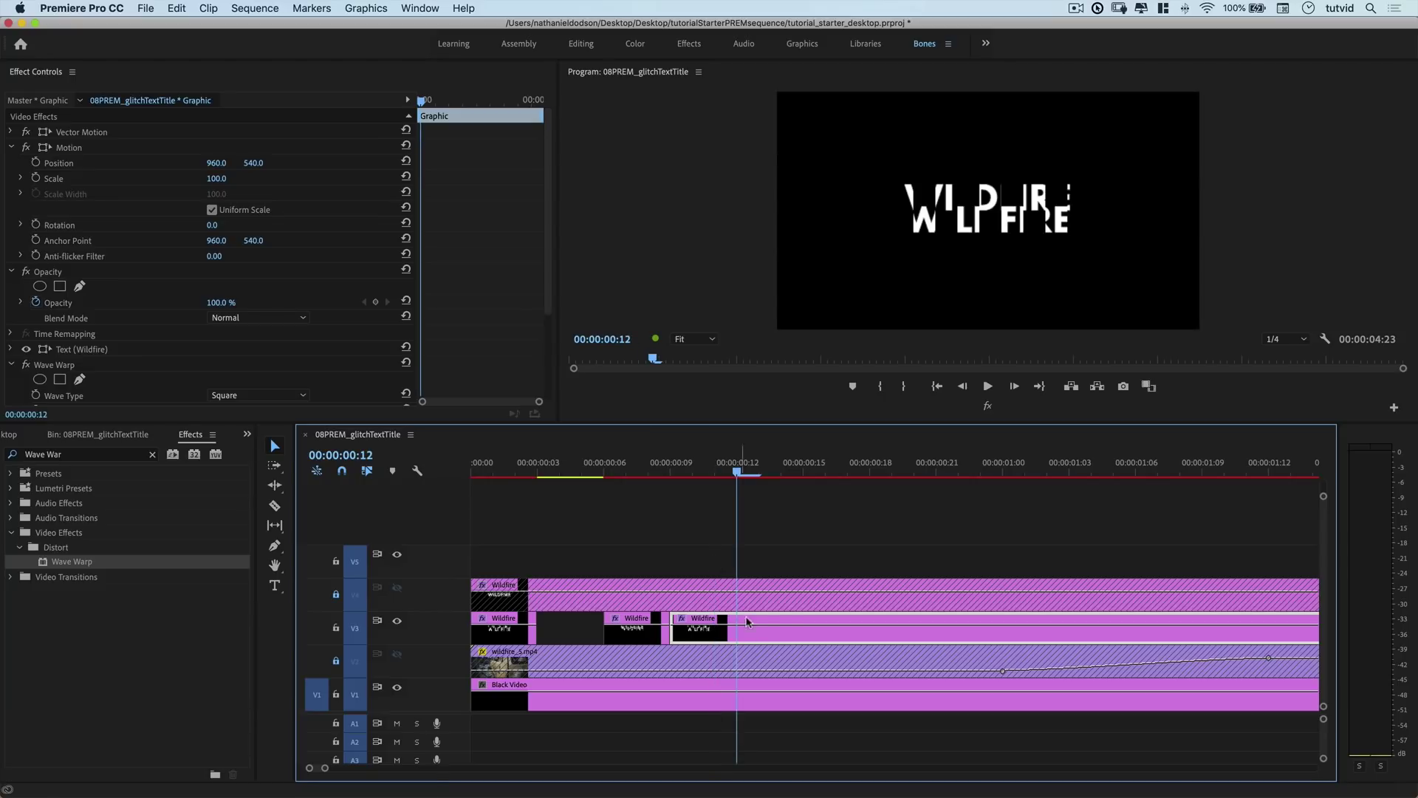
click(742, 626)
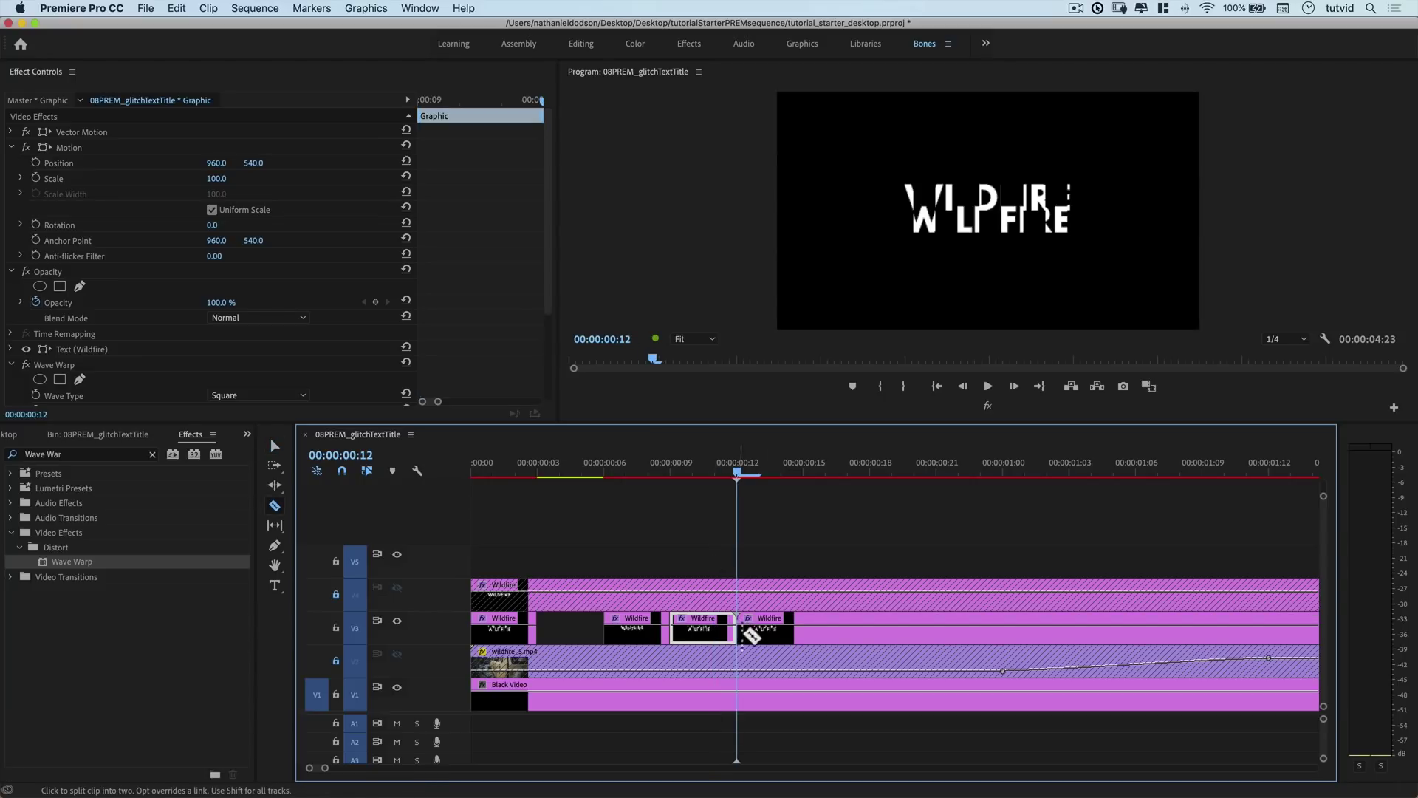
key(v)
click(751, 635)
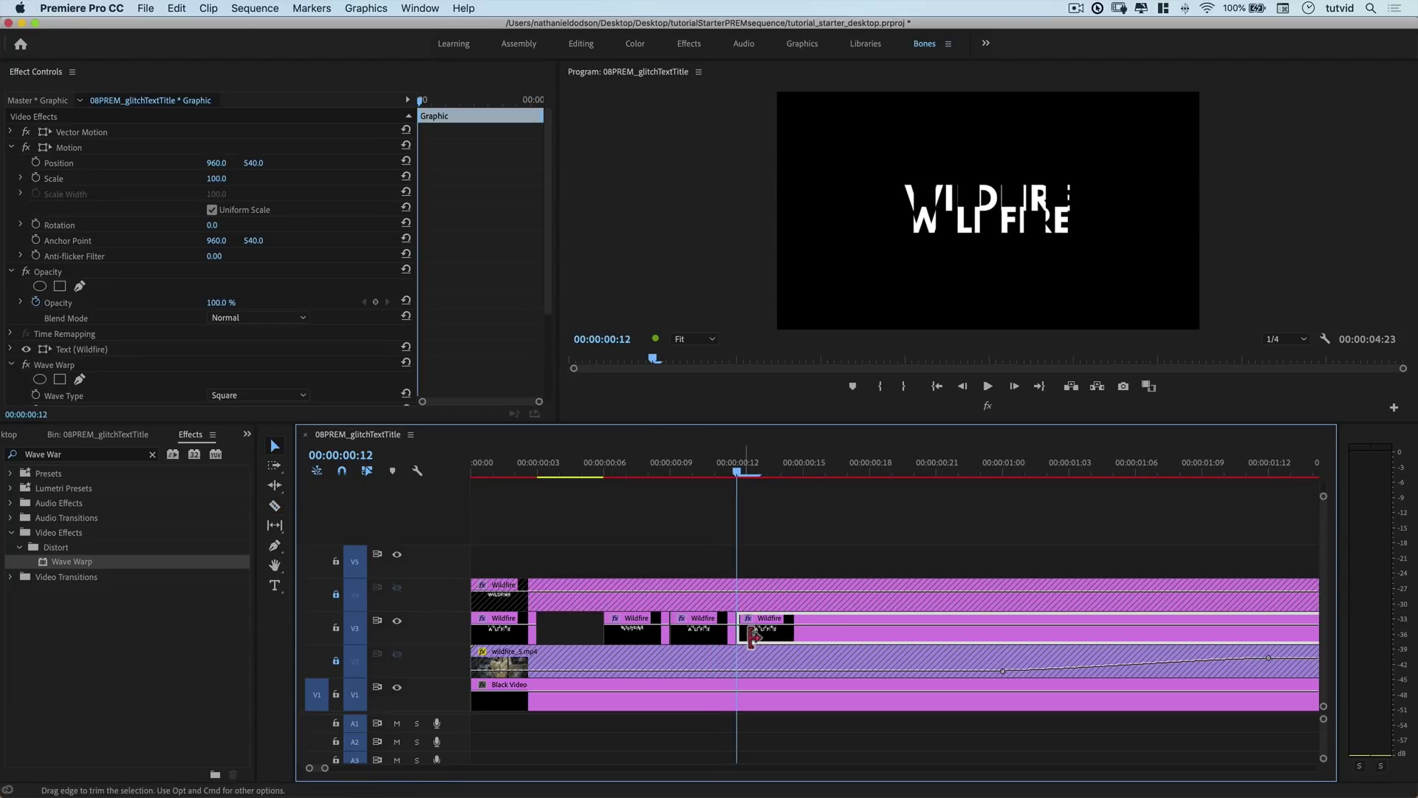
drag(742, 634, 982, 633)
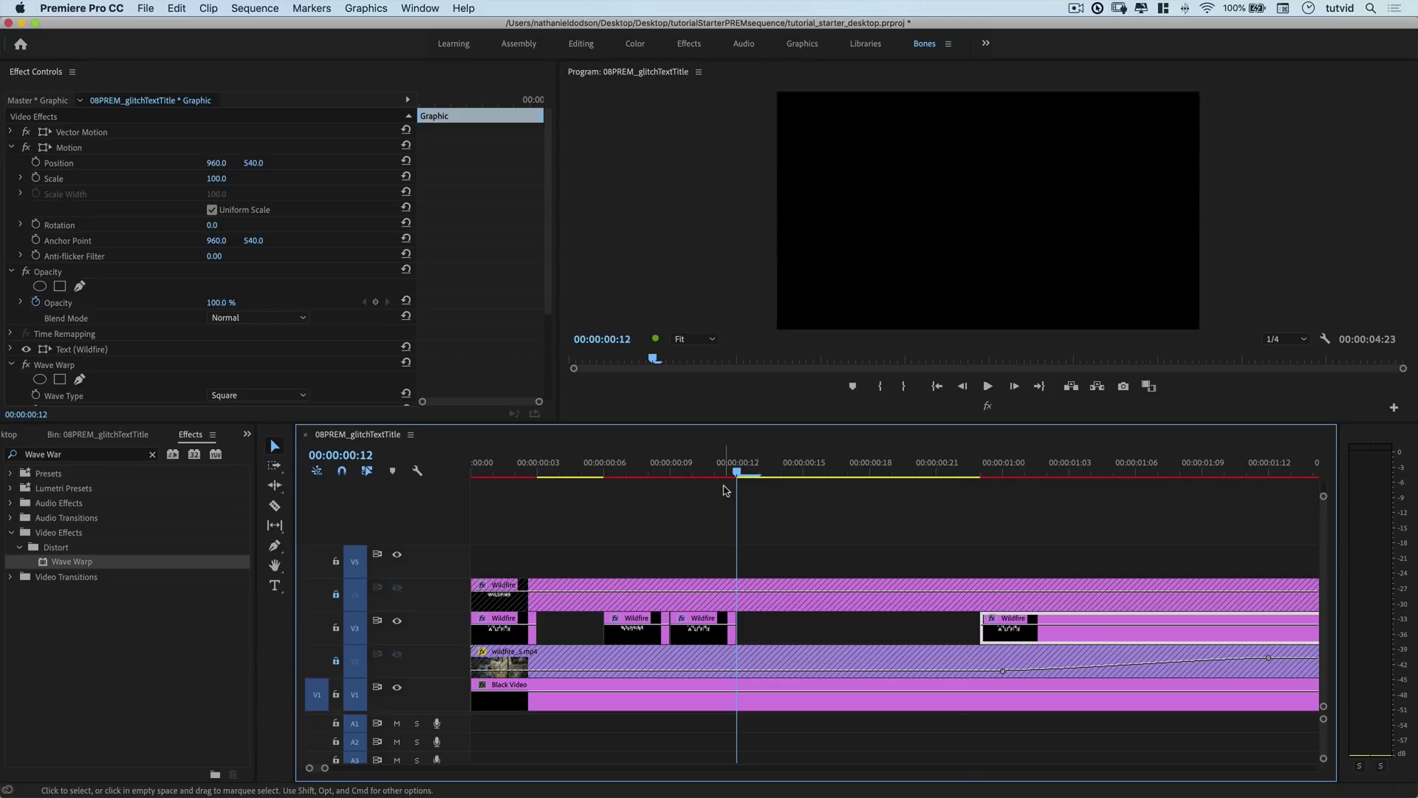
key(Left)
click(703, 631)
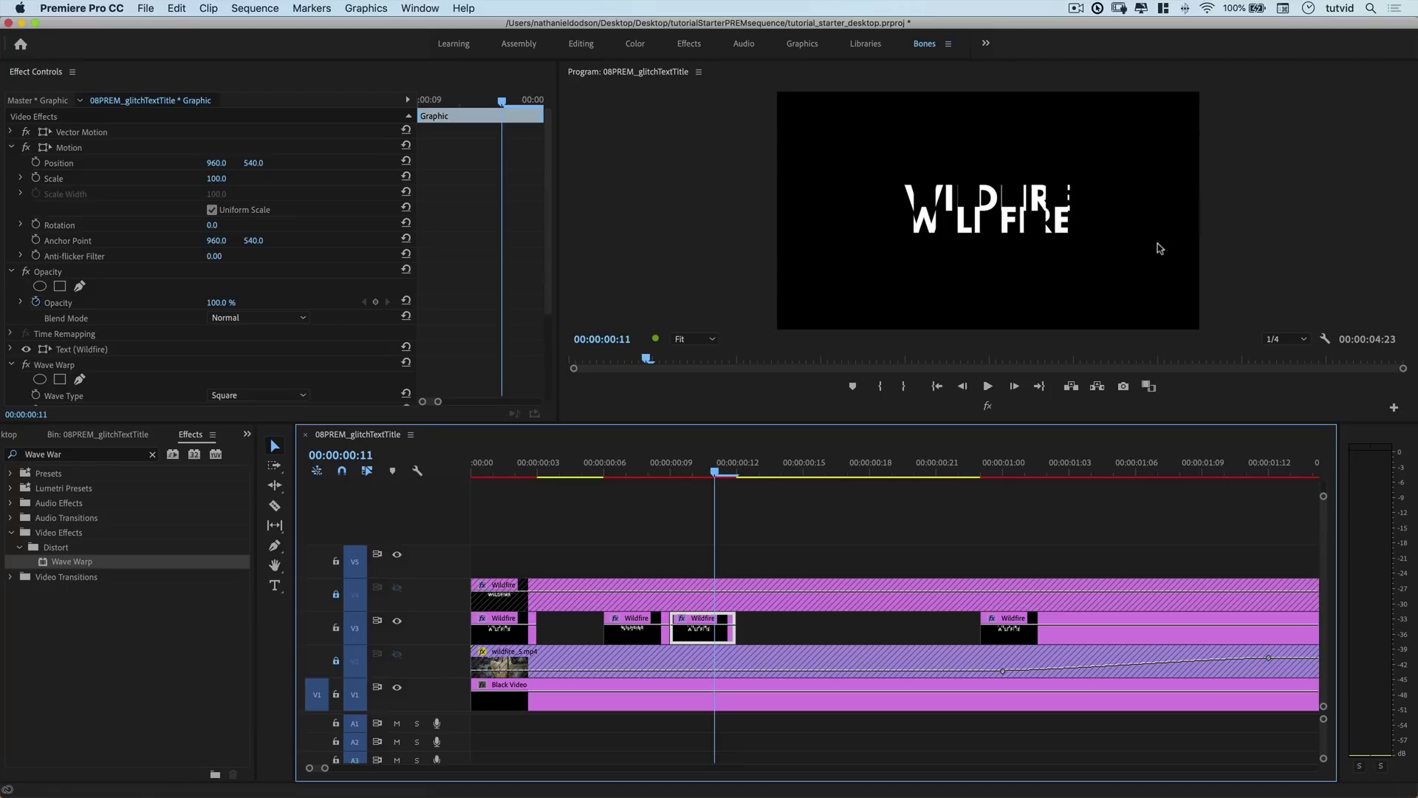
scroll(180, 332, down, 4)
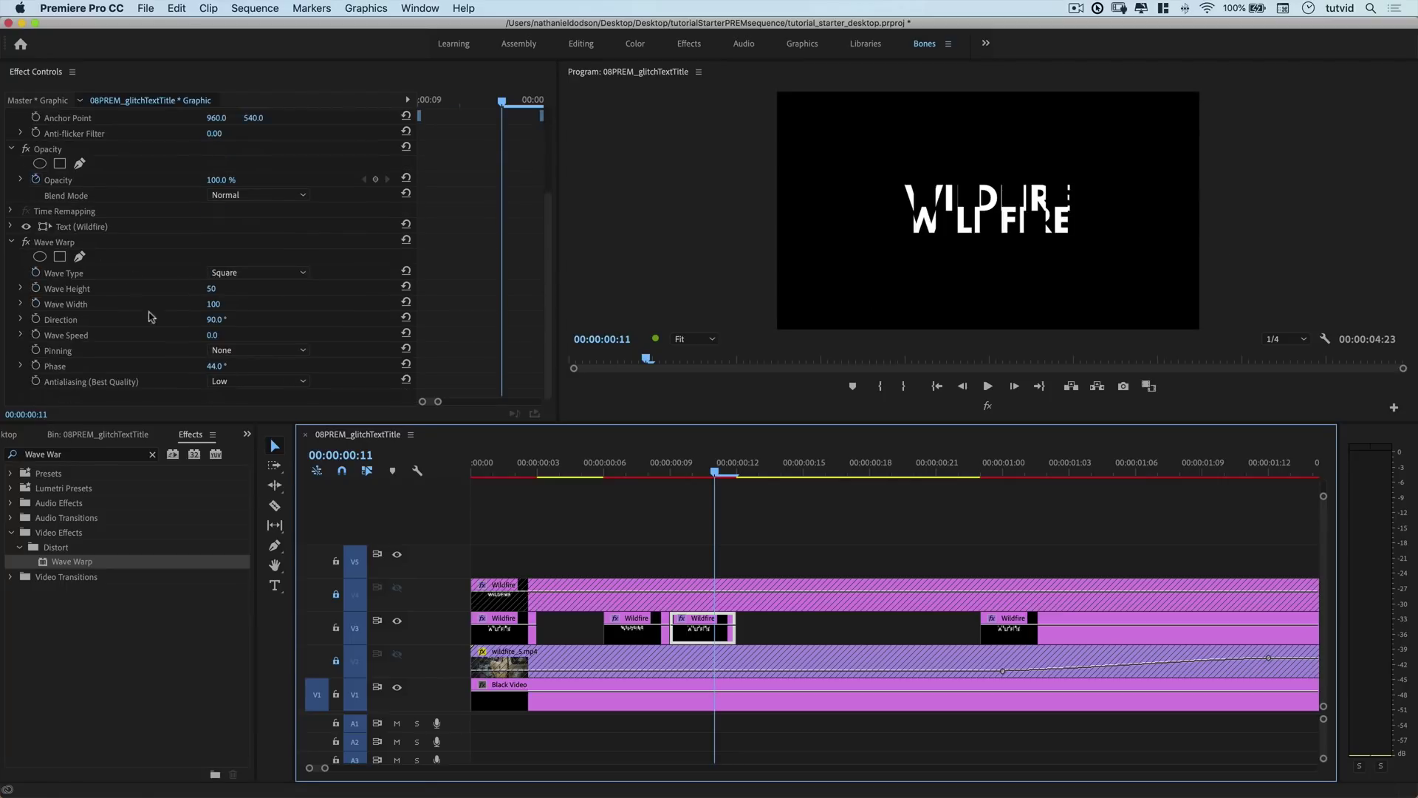
Set the third piece's Wave Warp direction to 0°, height 75 and width 50
click(217, 320)
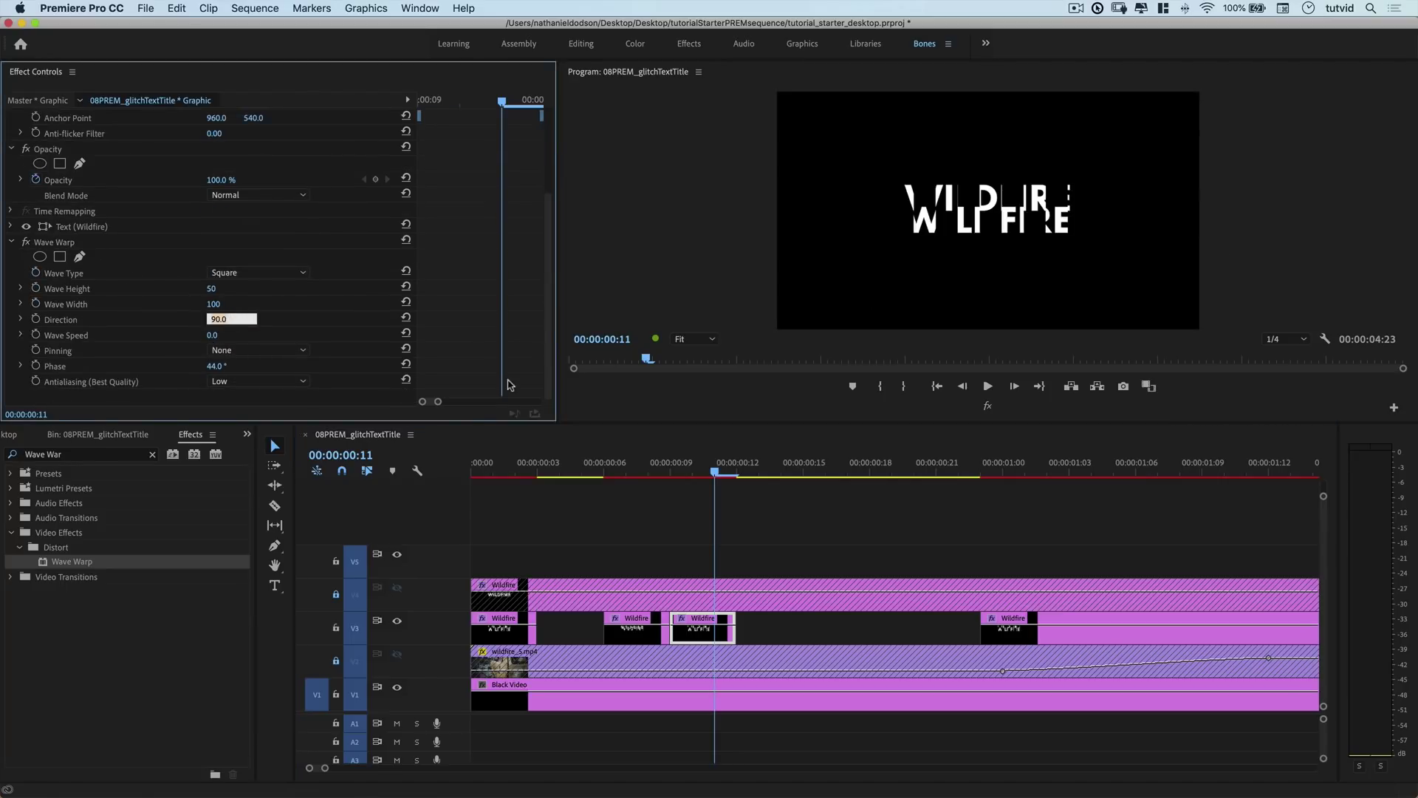
key(Tab)
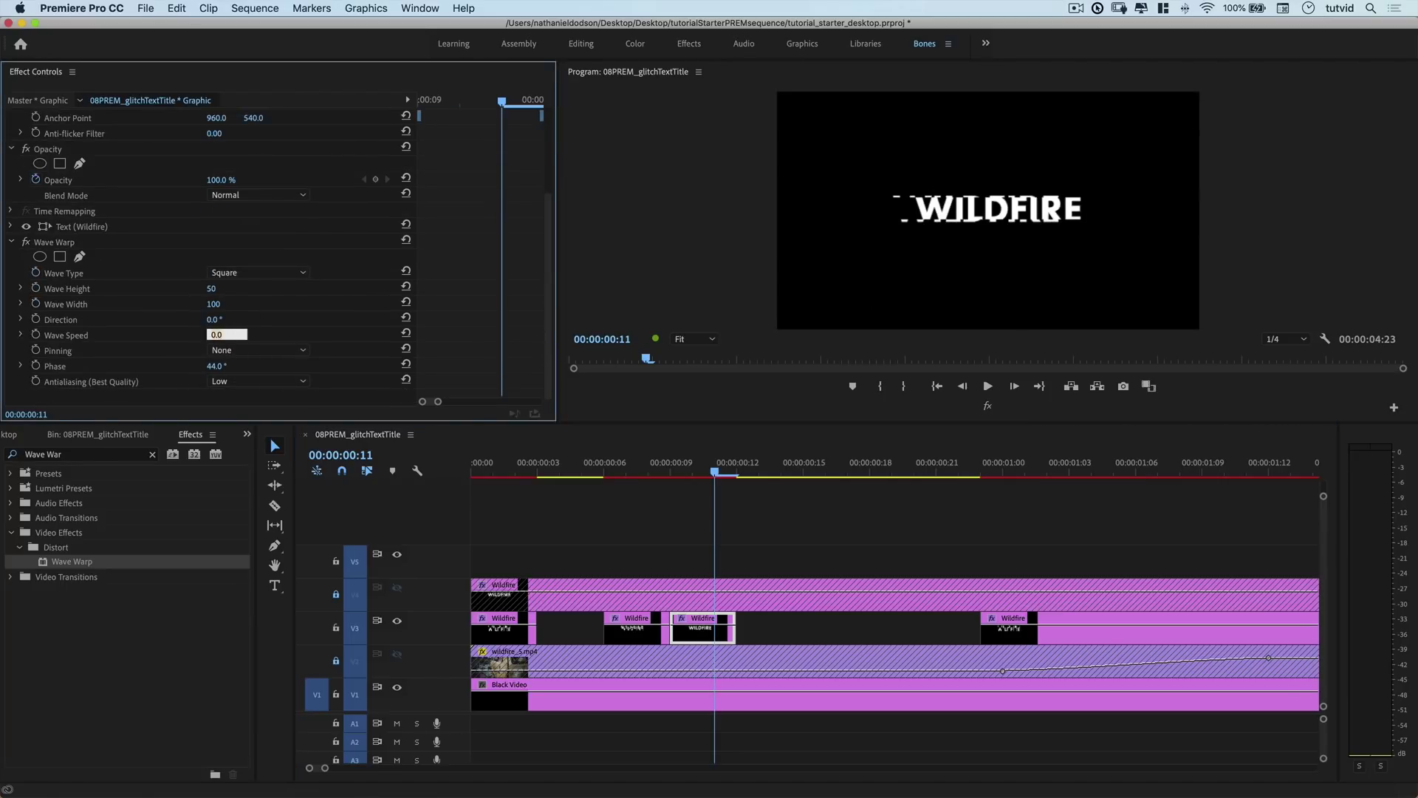
click(223, 288)
text(25)
key(Tab)
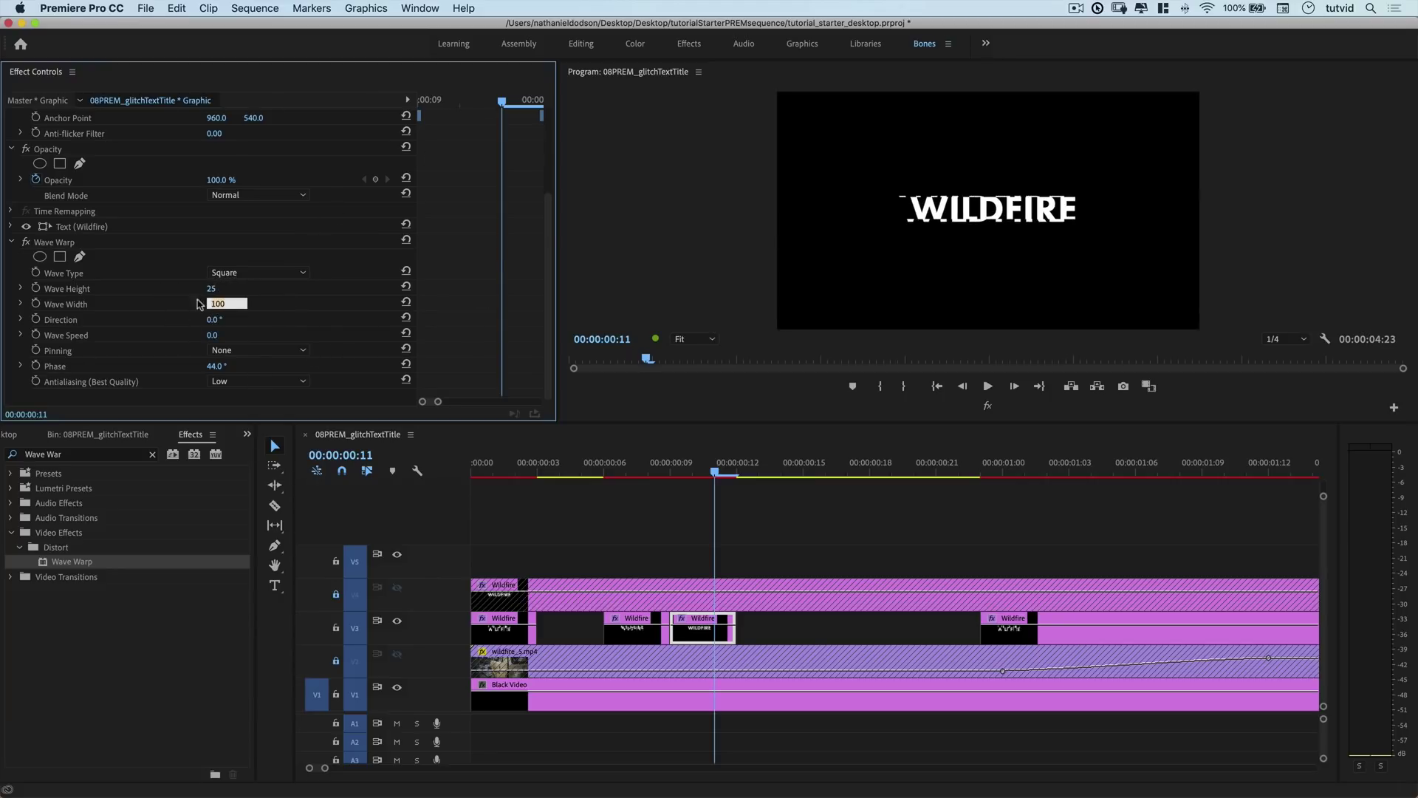
click(223, 288)
text(75)
key(Tab)
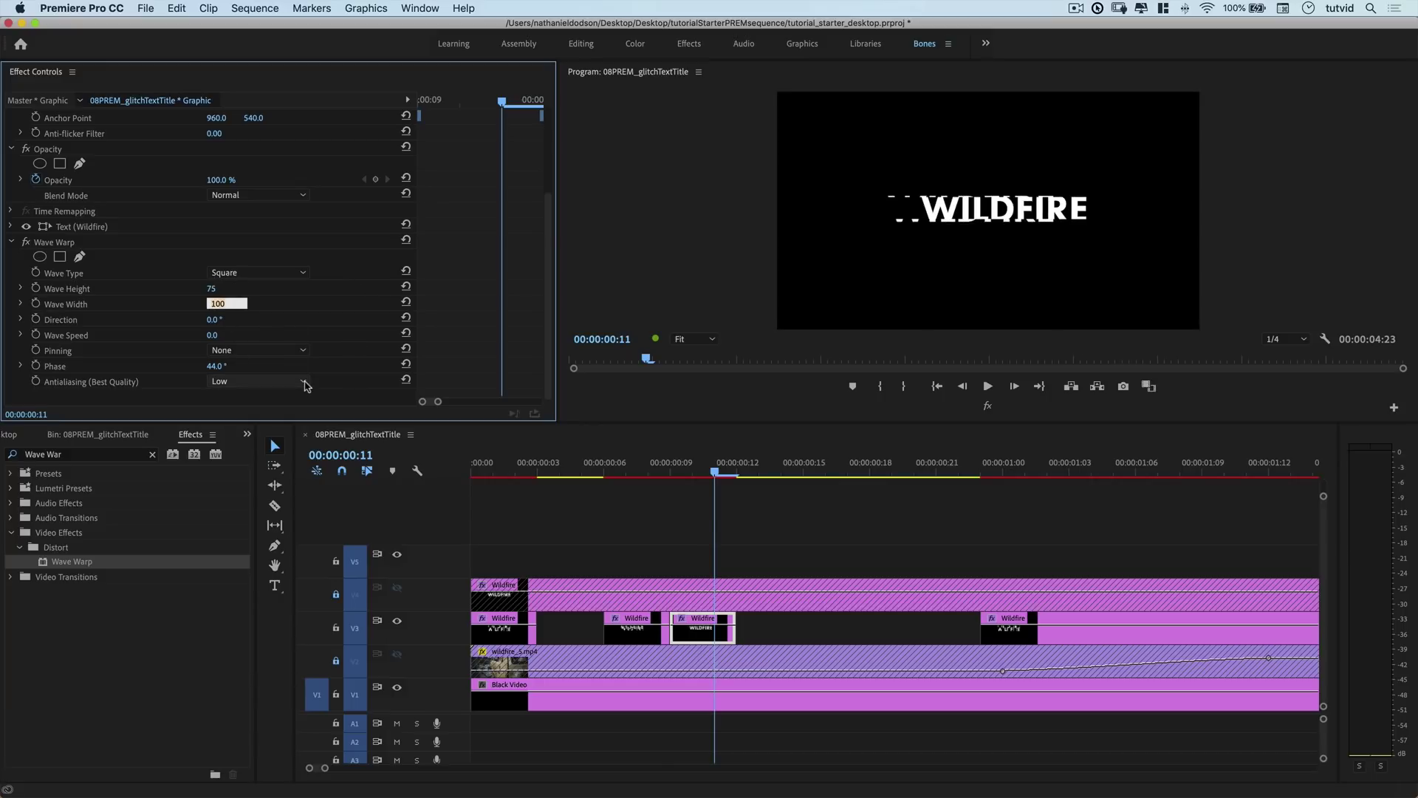
key(Tab)
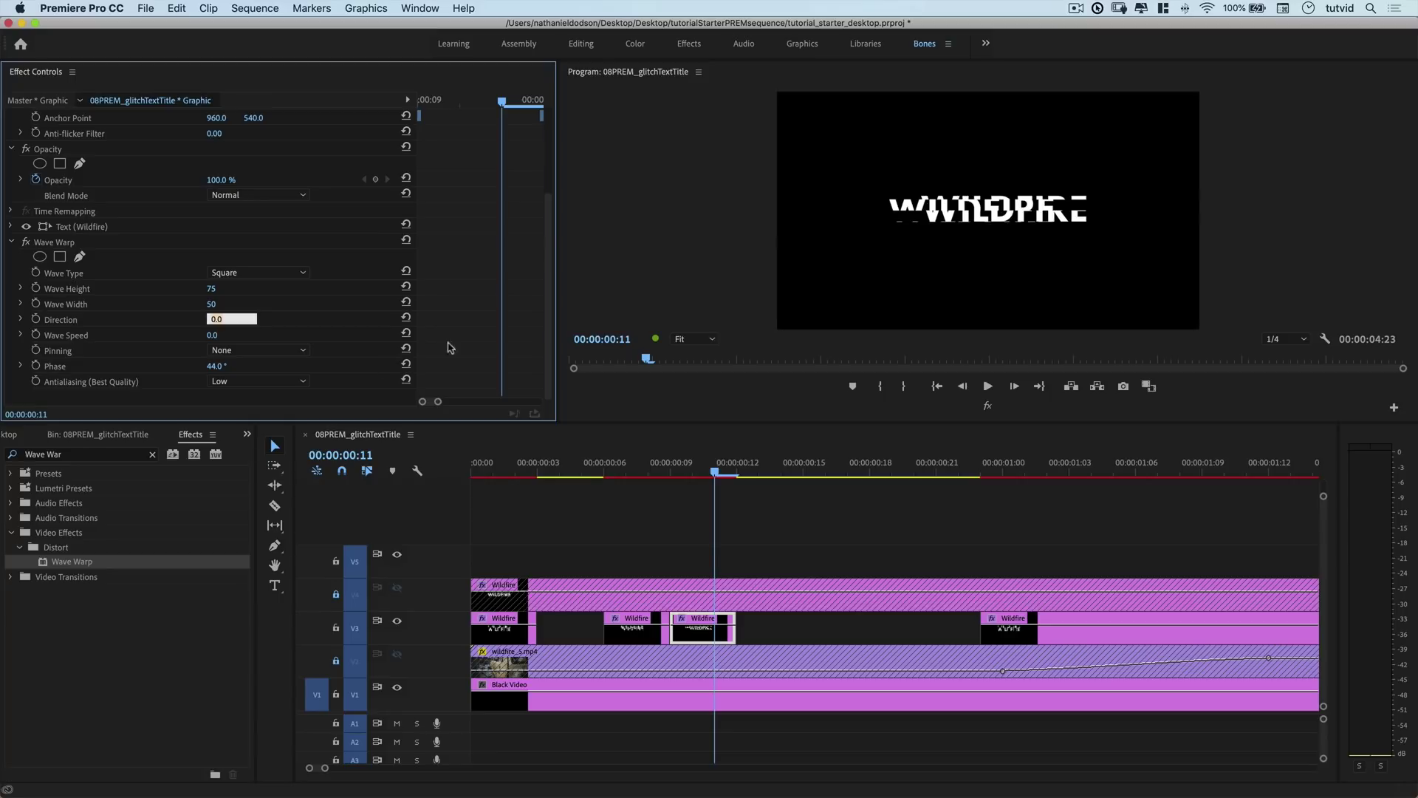
Set the third piece's Wave Warp phase to 55°
click(221, 367)
key(Return)
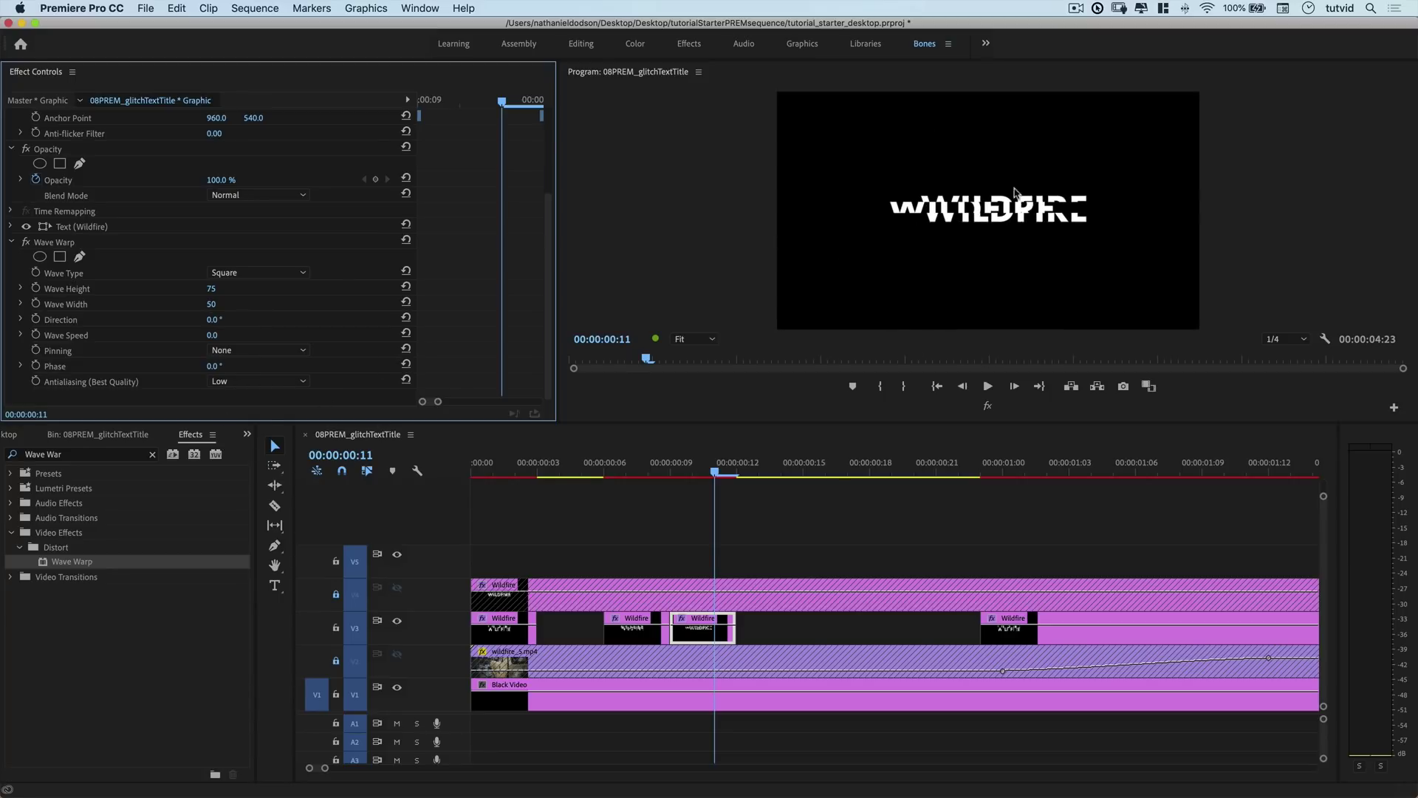
click(212, 367)
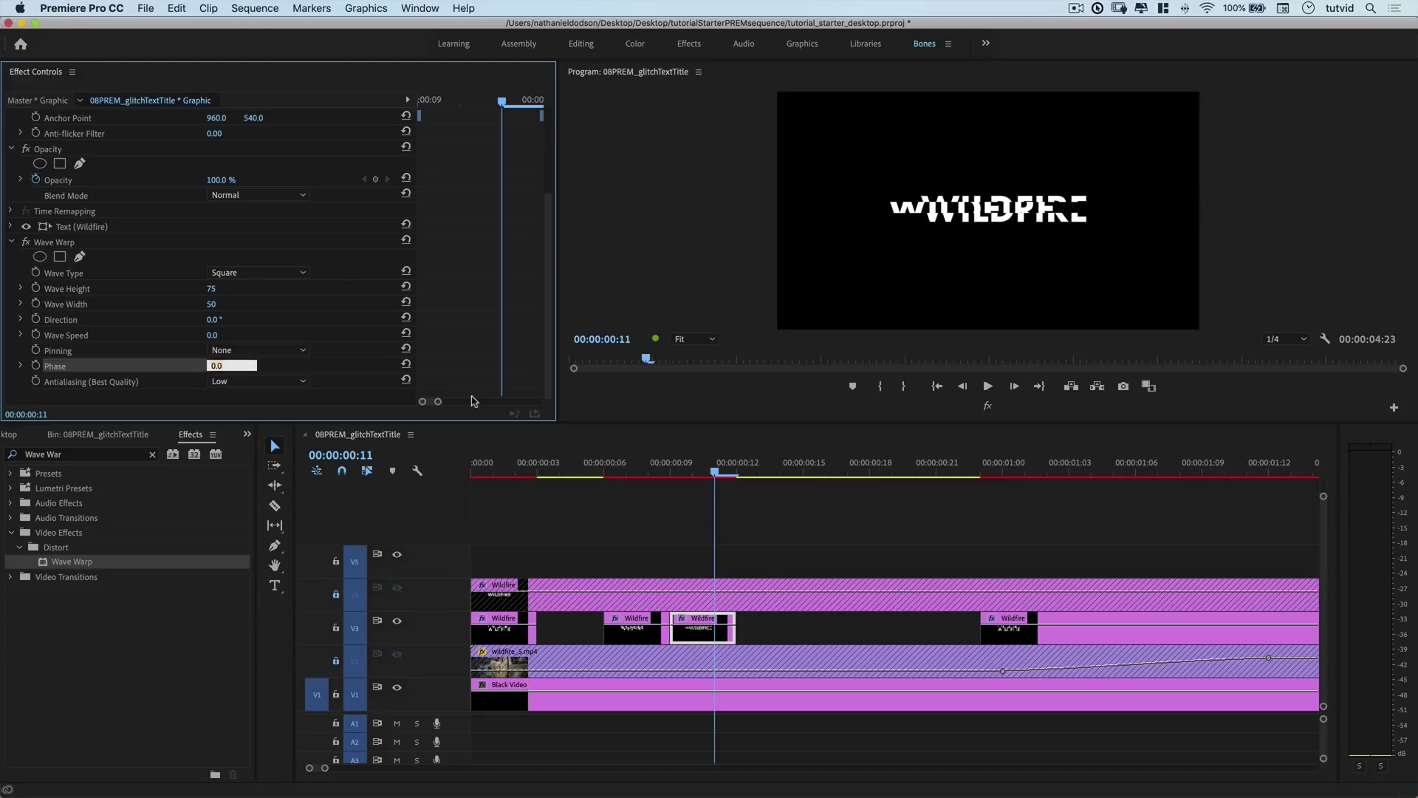
key(Return)
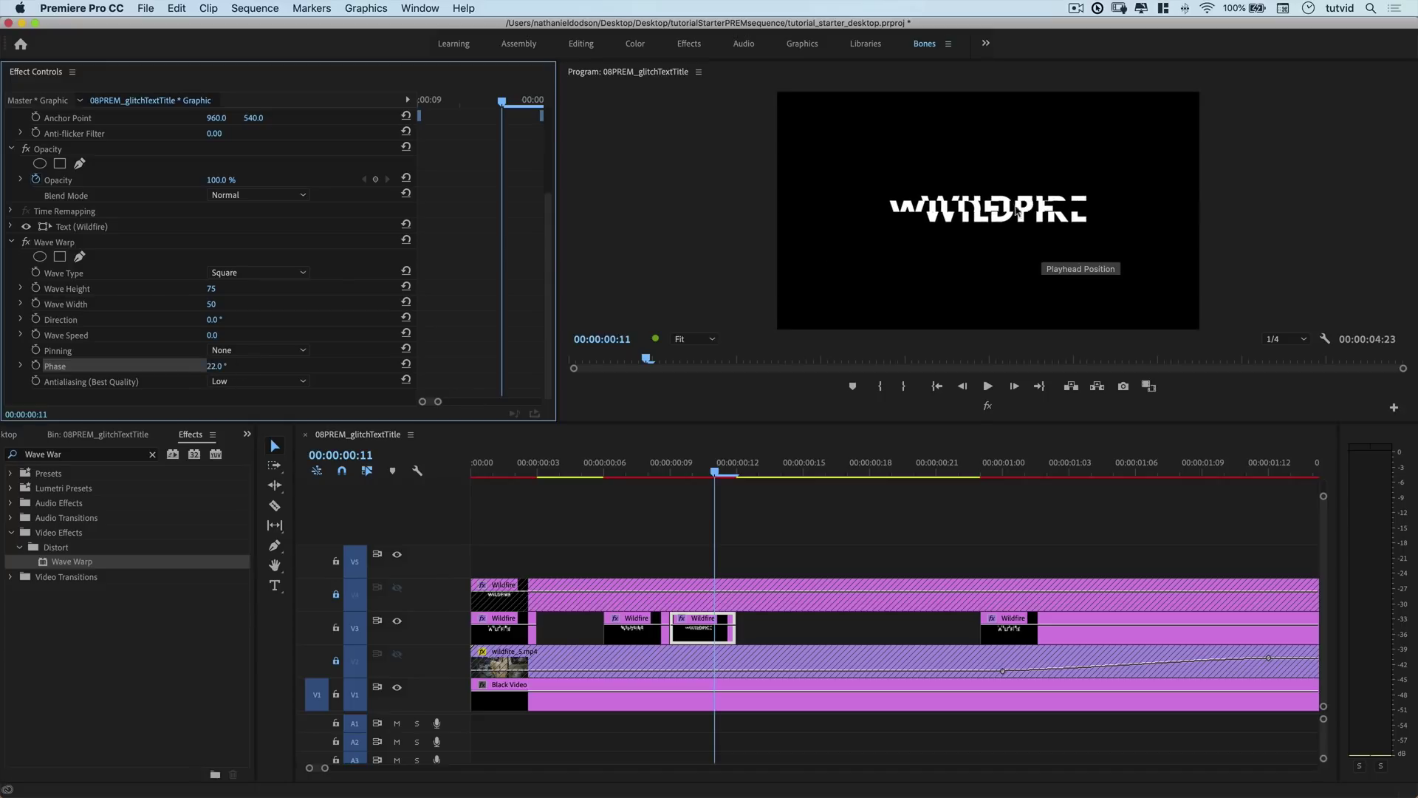
click(213, 367)
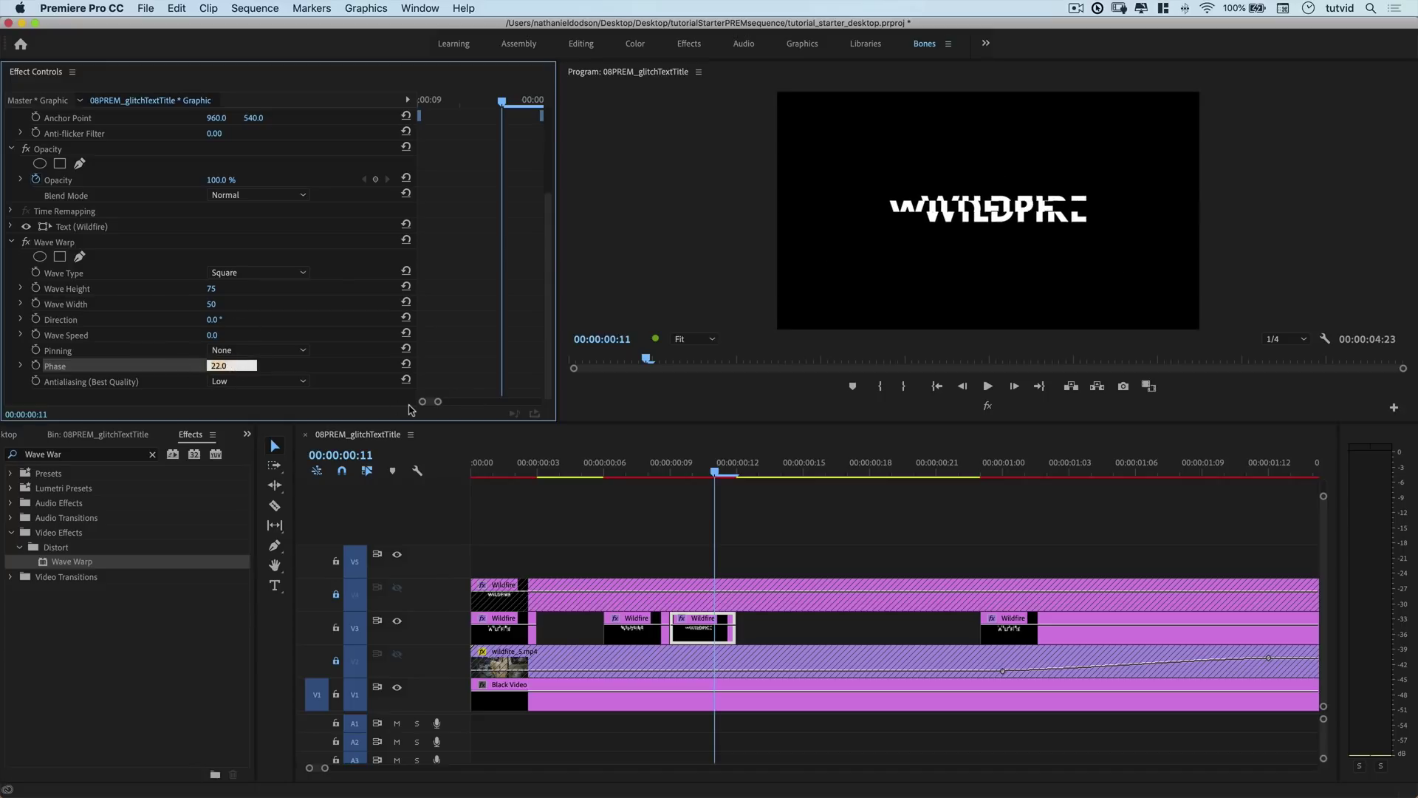
text(55)
key(Return)
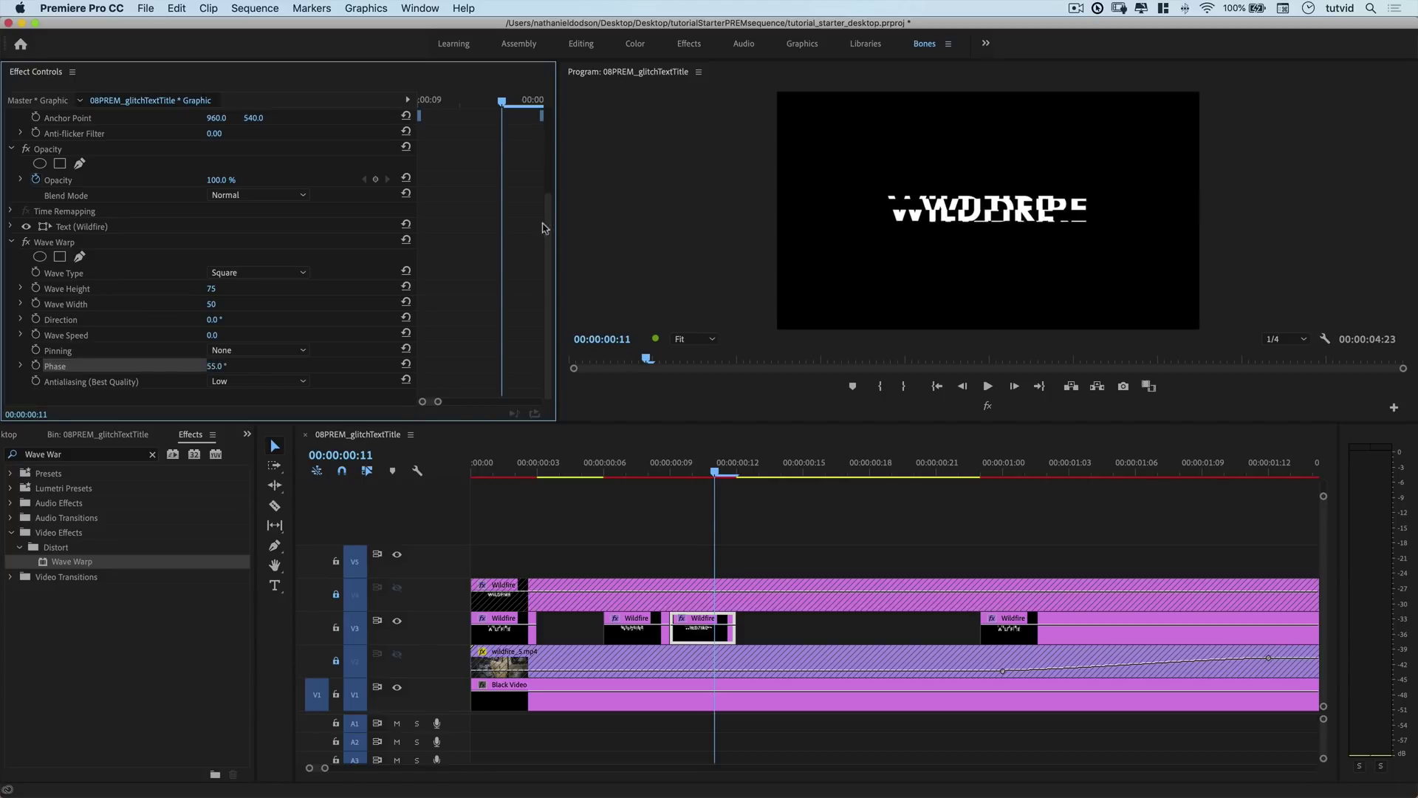
click(639, 646)
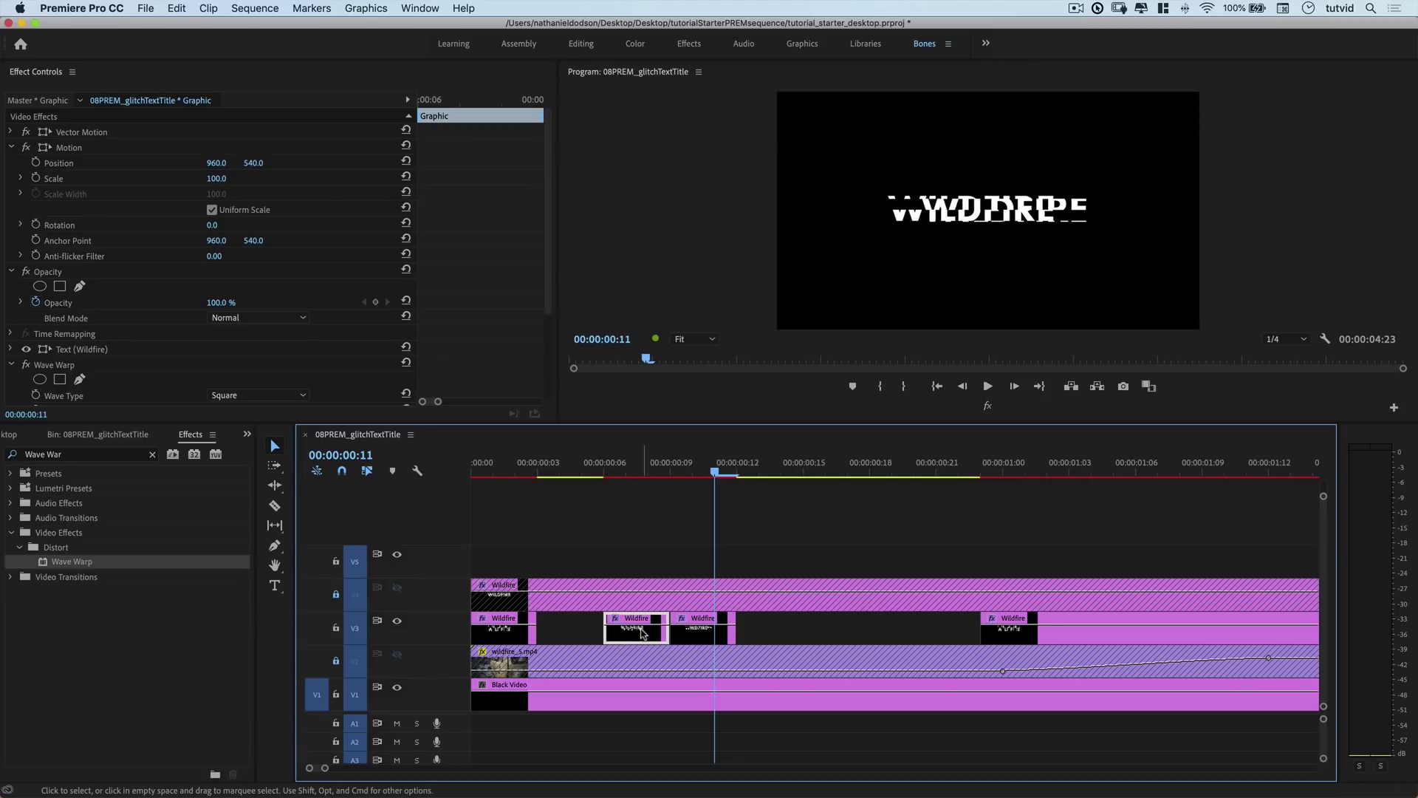
Alt-drag a copy of the Wildfire clip nine frames later into the V3 gap
drag(642, 633, 838, 643)
click(824, 476)
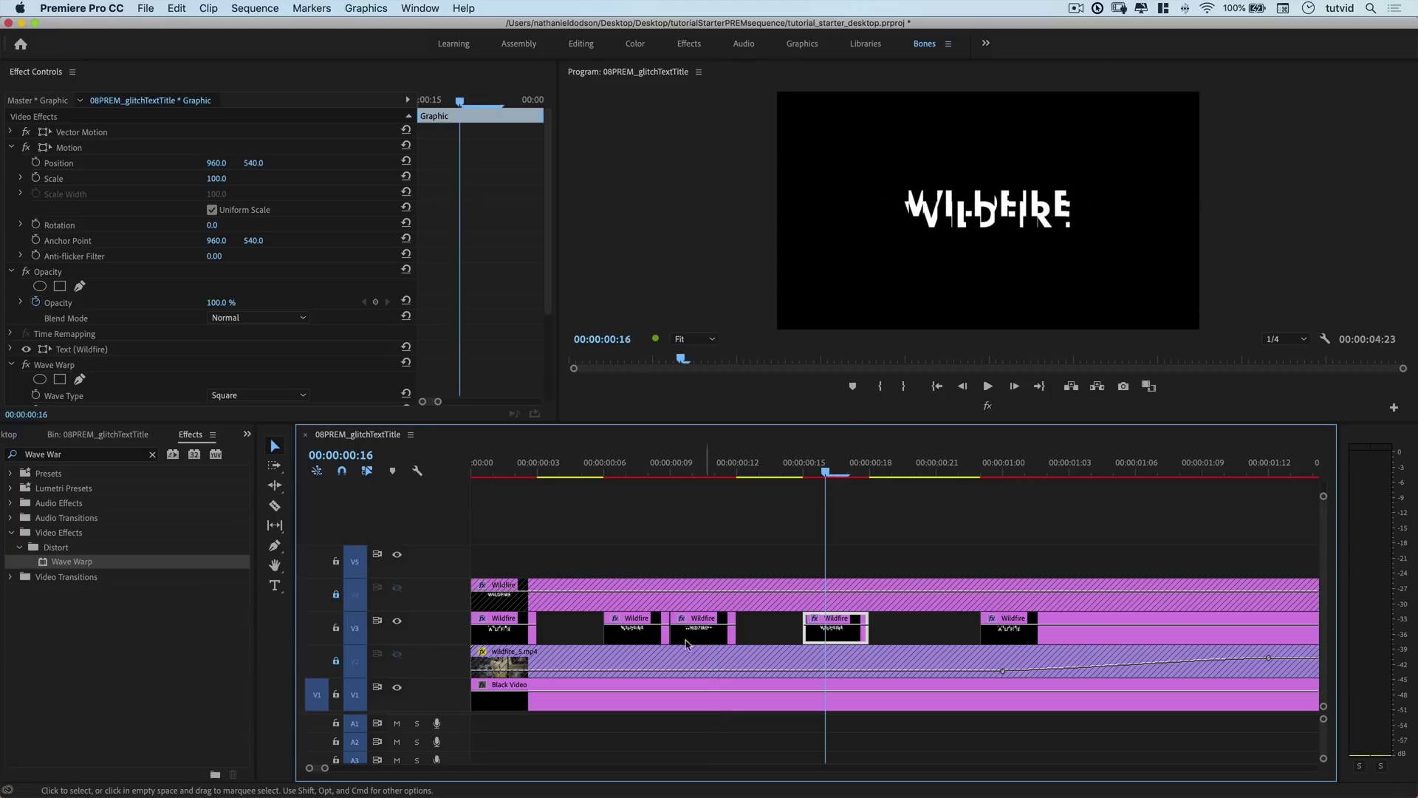
scroll(244, 307, down, 5)
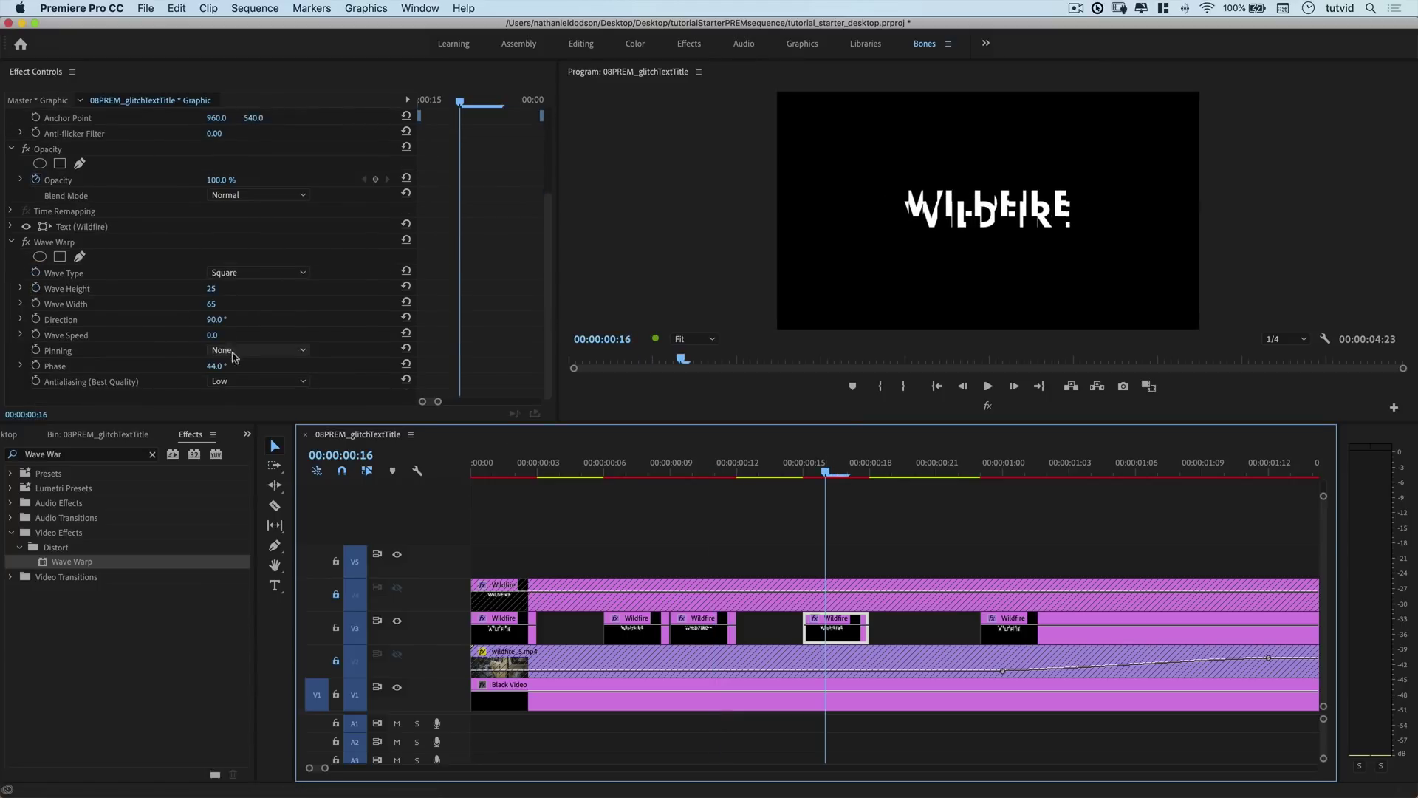
Set the copy's Wave Warp Phase to 0°, Wave Width 90 and Wave Height 40
click(221, 365)
text(0)
key(Return)
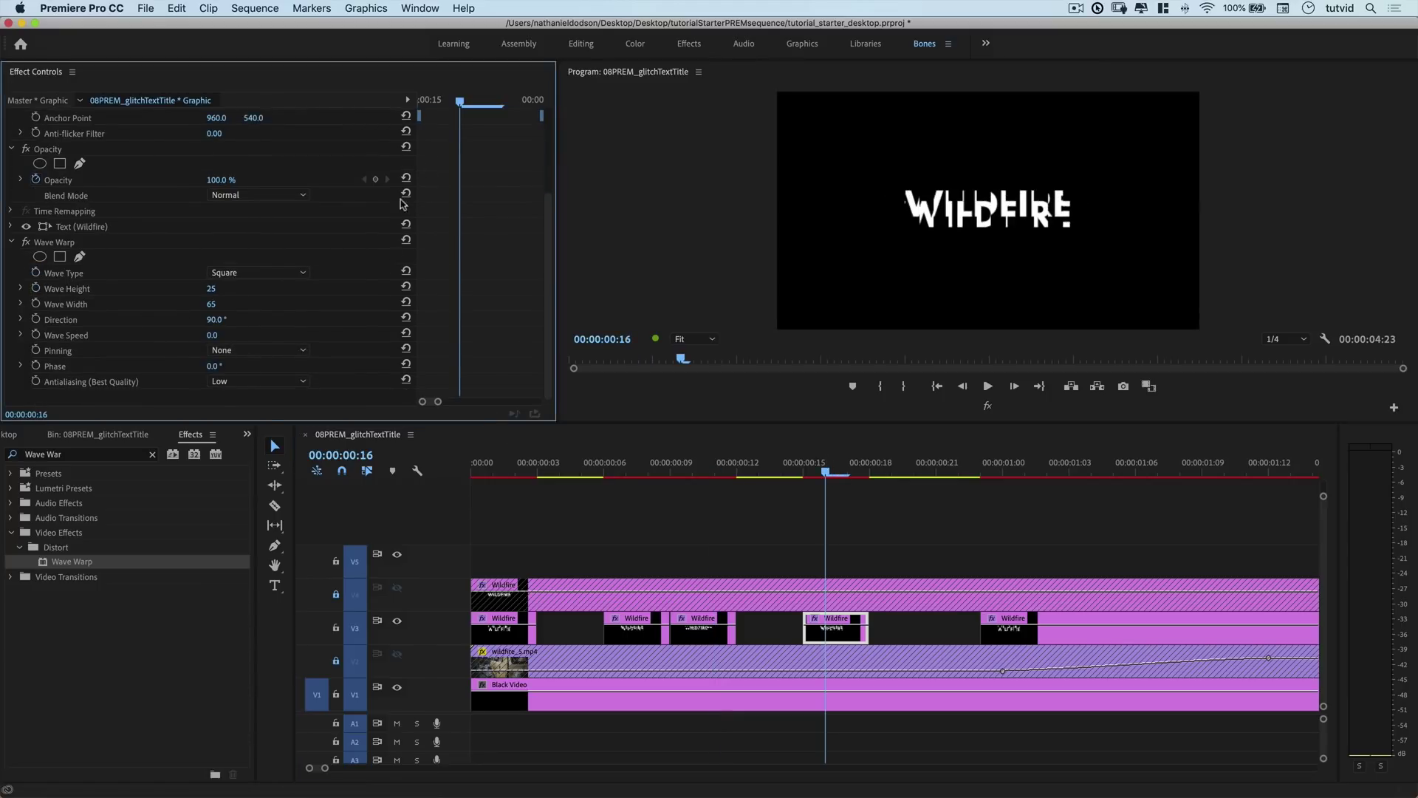
click(229, 303)
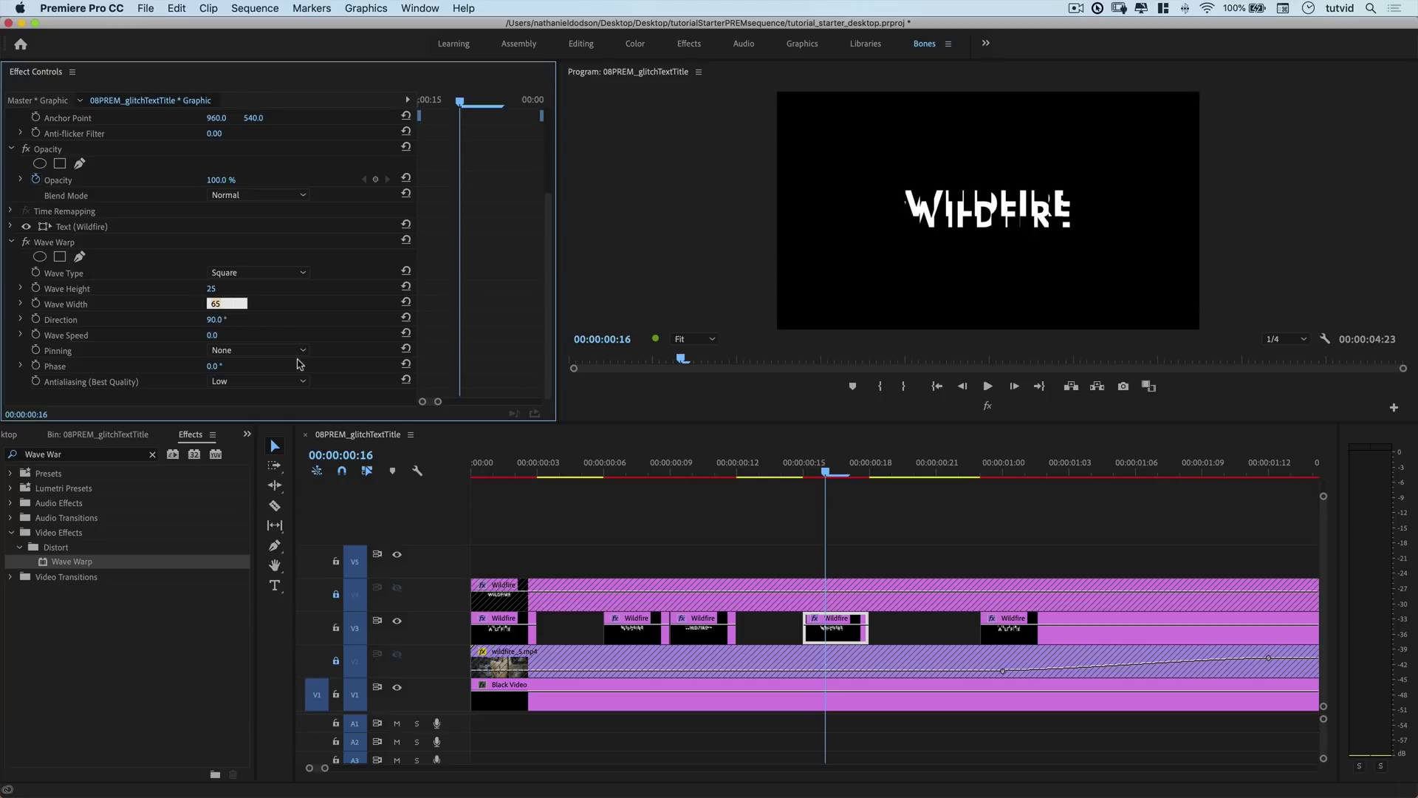
text(90)
key(Tab)
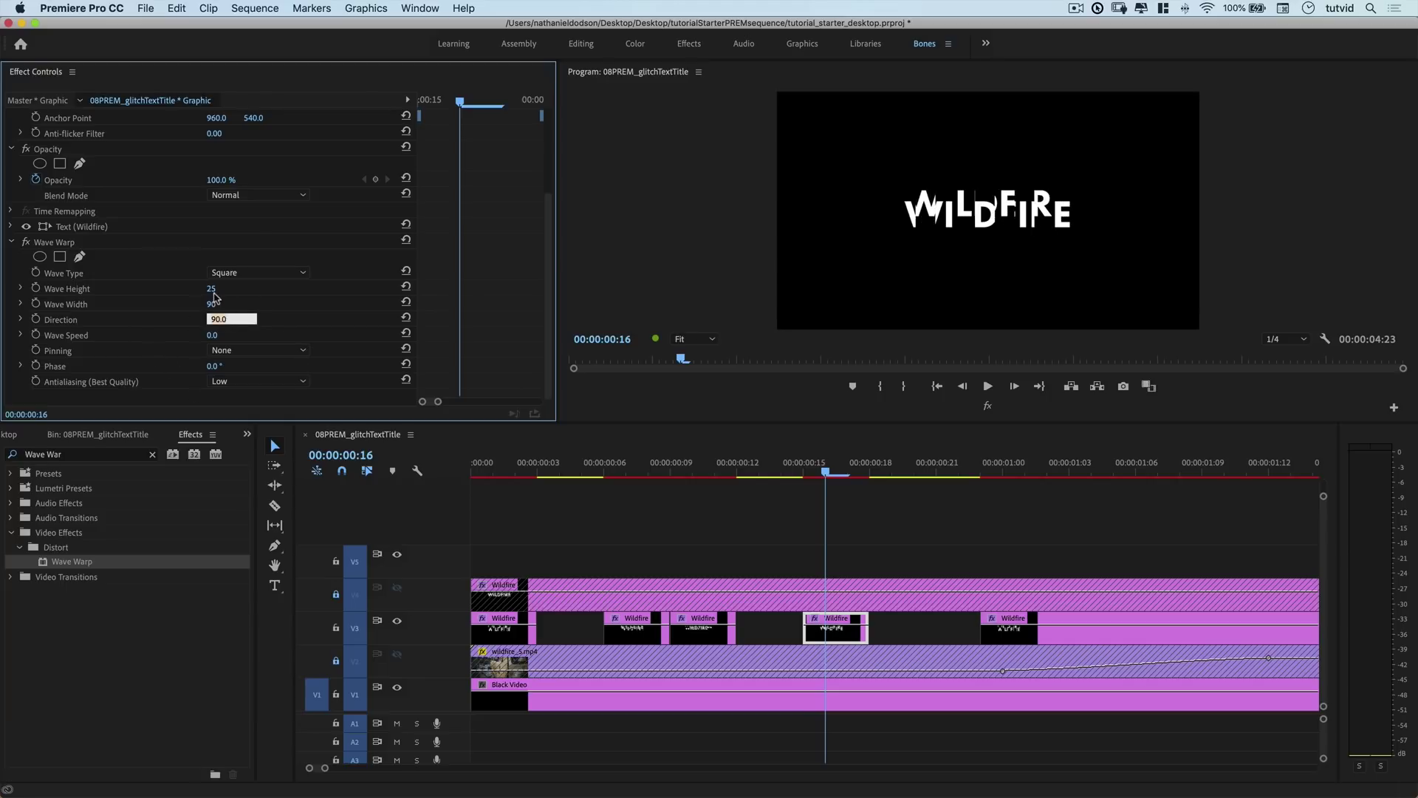
click(211, 289)
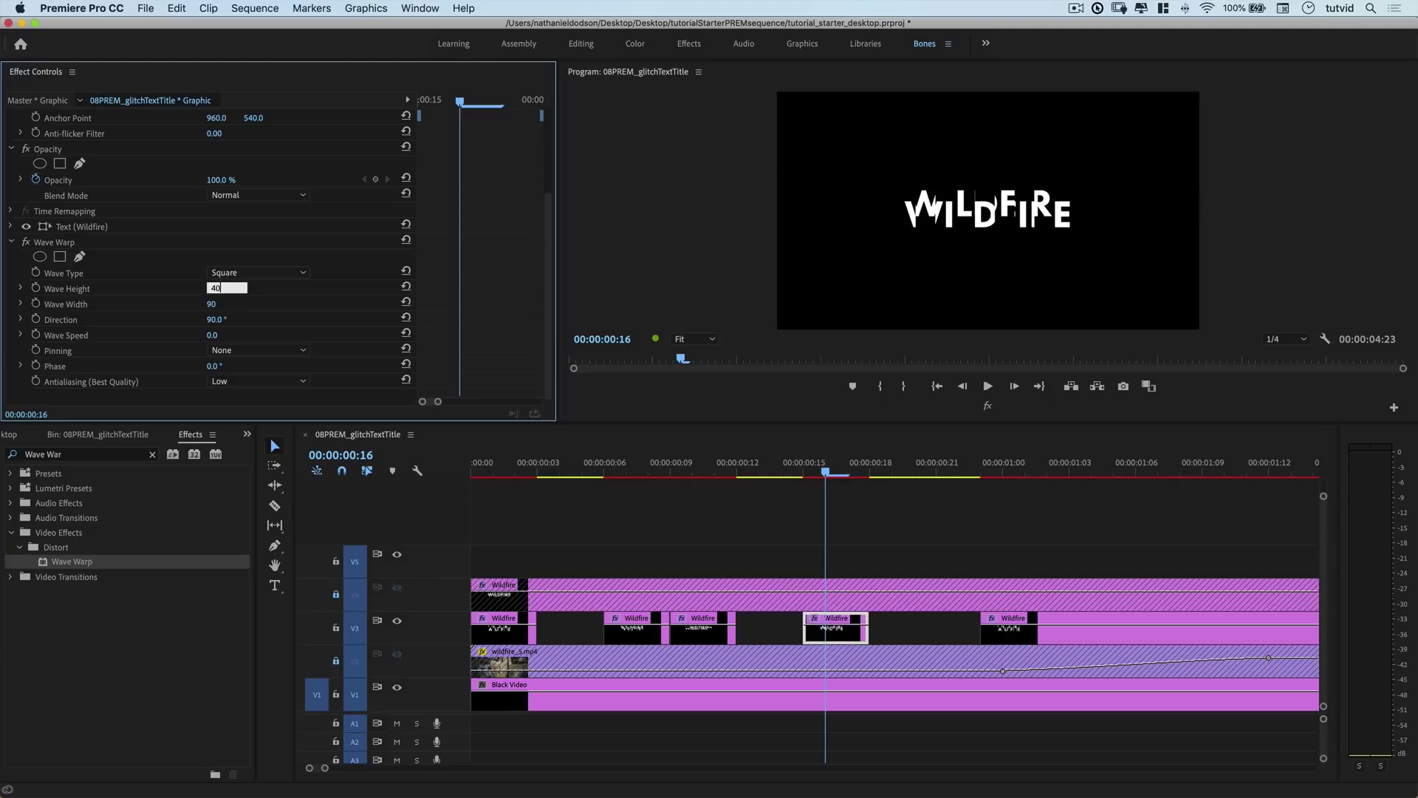
key(Return)
click(393, 507)
key(Home)
Play and scrub back through the glitch title, then unlock track V4
key(space)
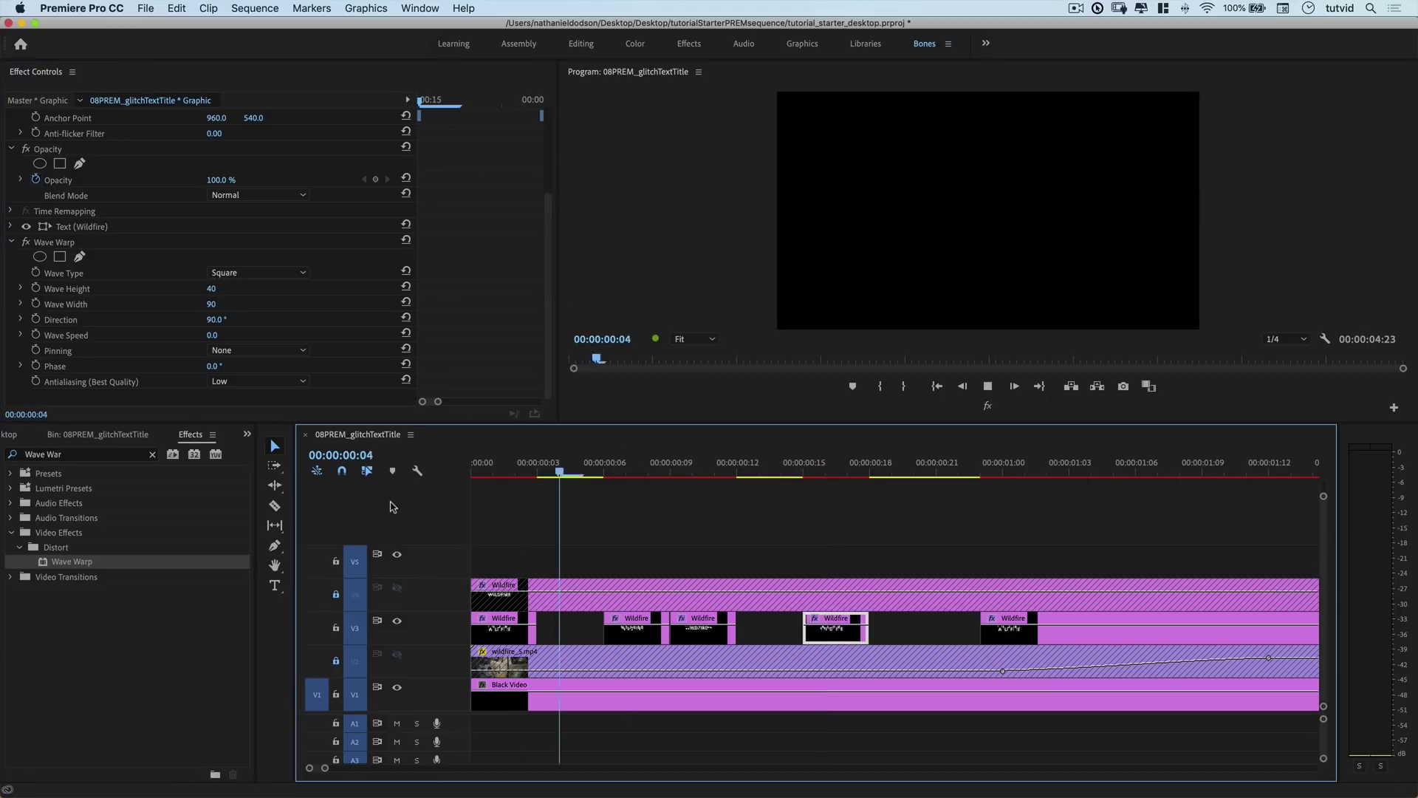
key(space)
click(641, 471)
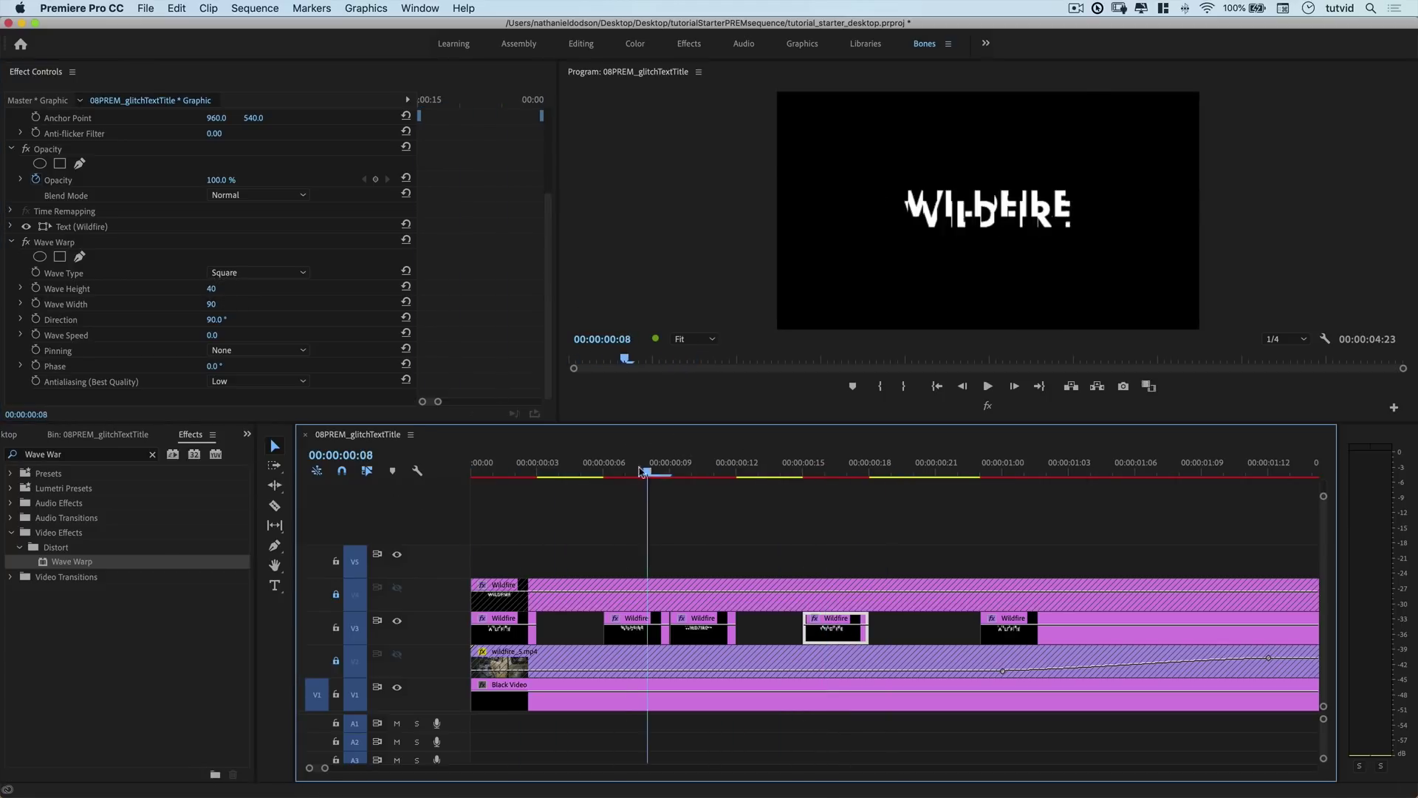
drag(641, 471, 493, 471)
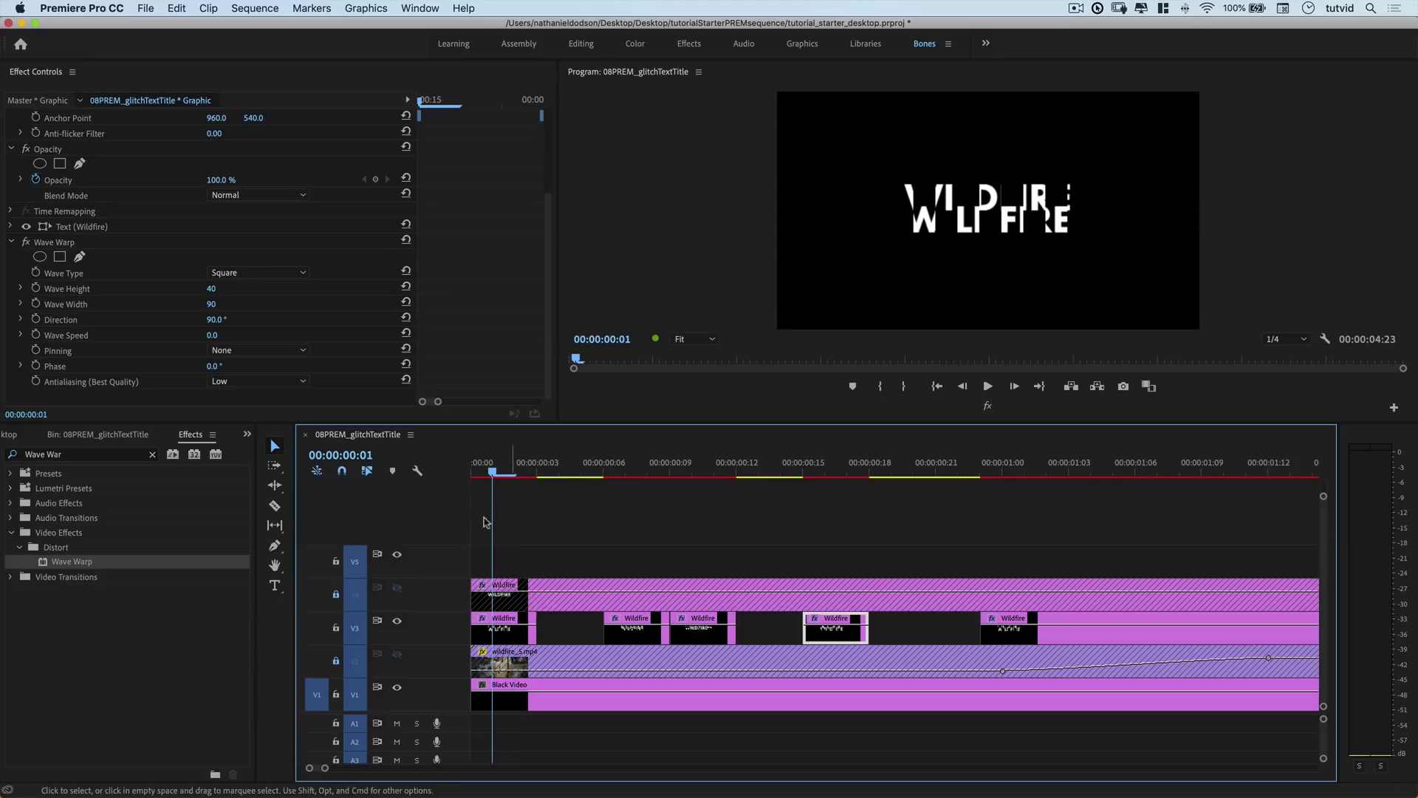
click(335, 594)
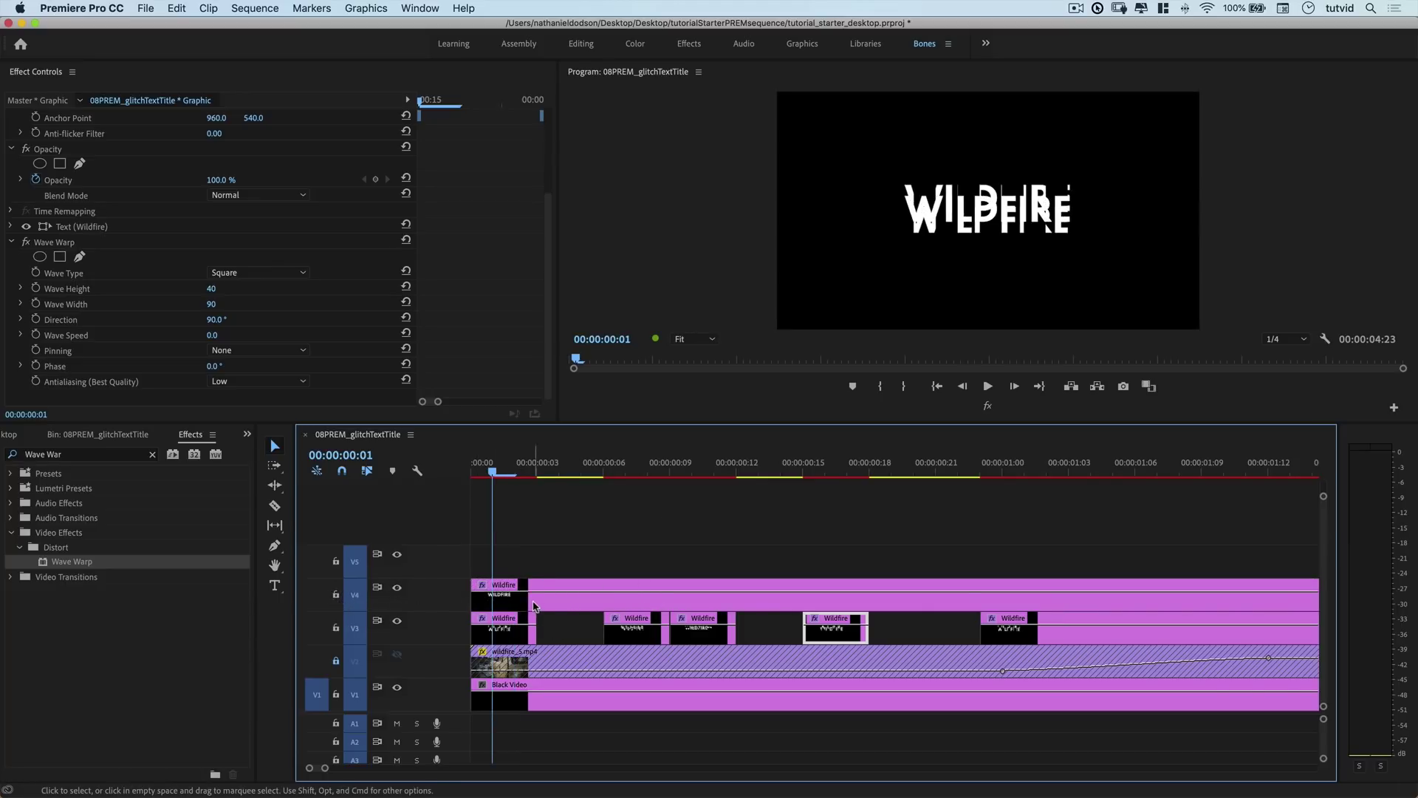
Razor-cut the V4 Wildfire clip at six points along its length
click(275, 506)
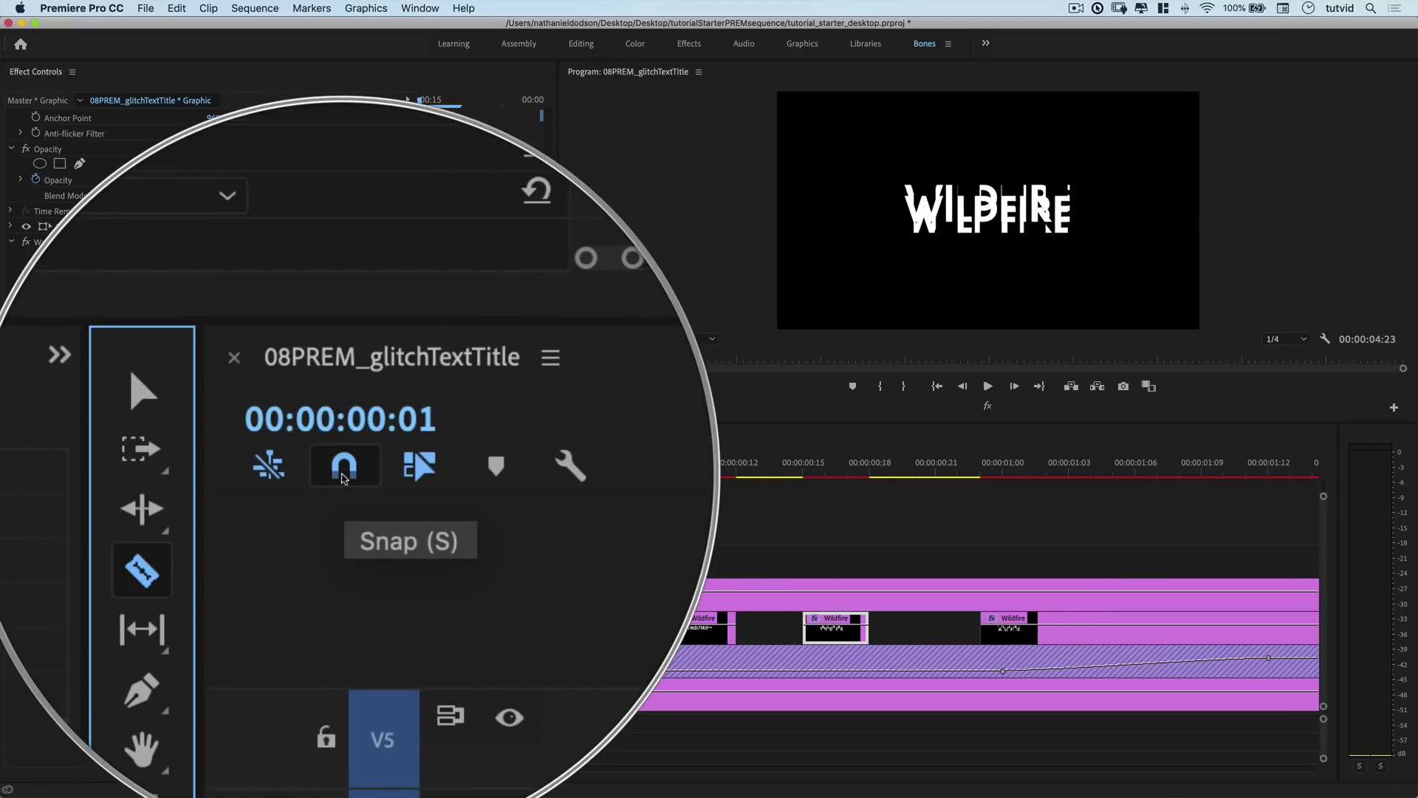
click(538, 592)
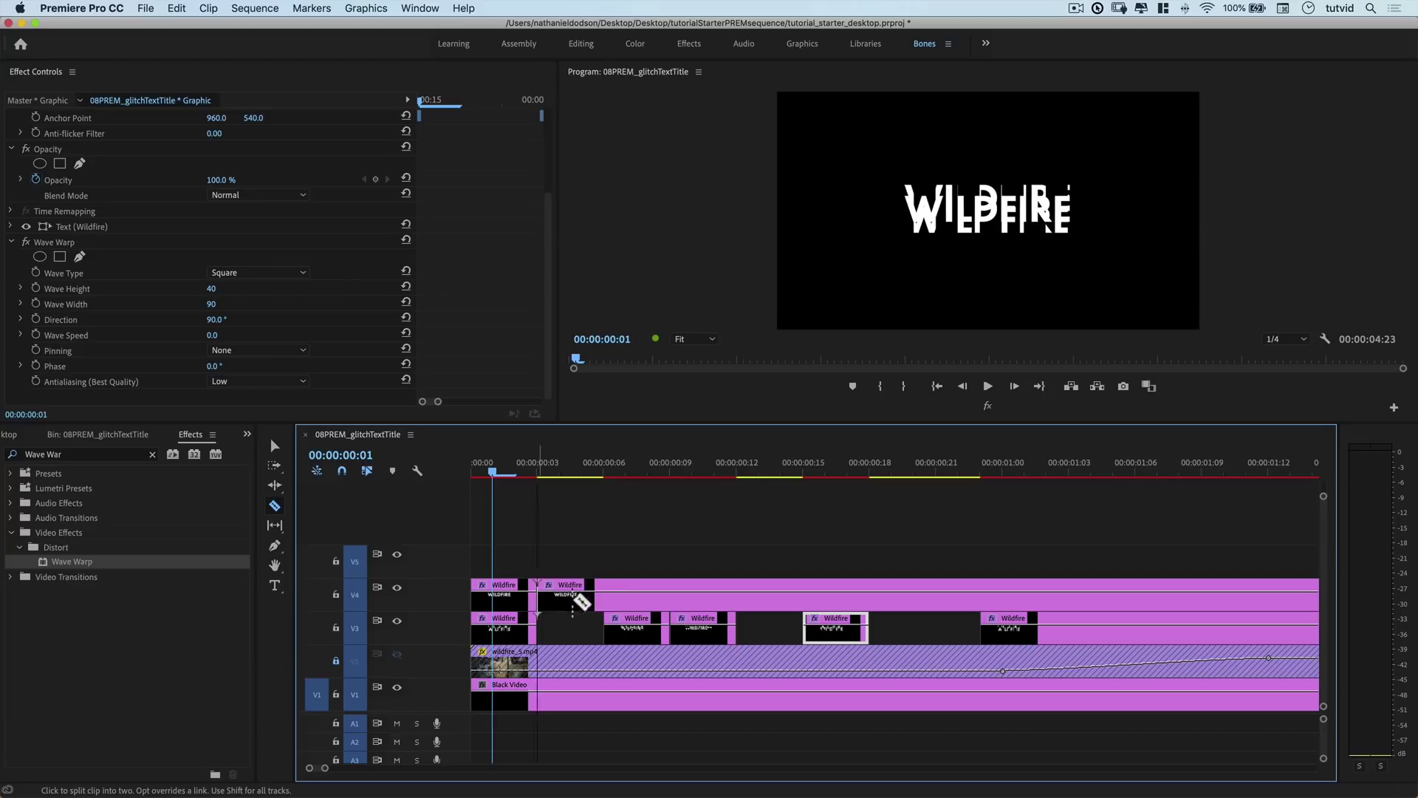
click(604, 593)
click(737, 593)
click(803, 593)
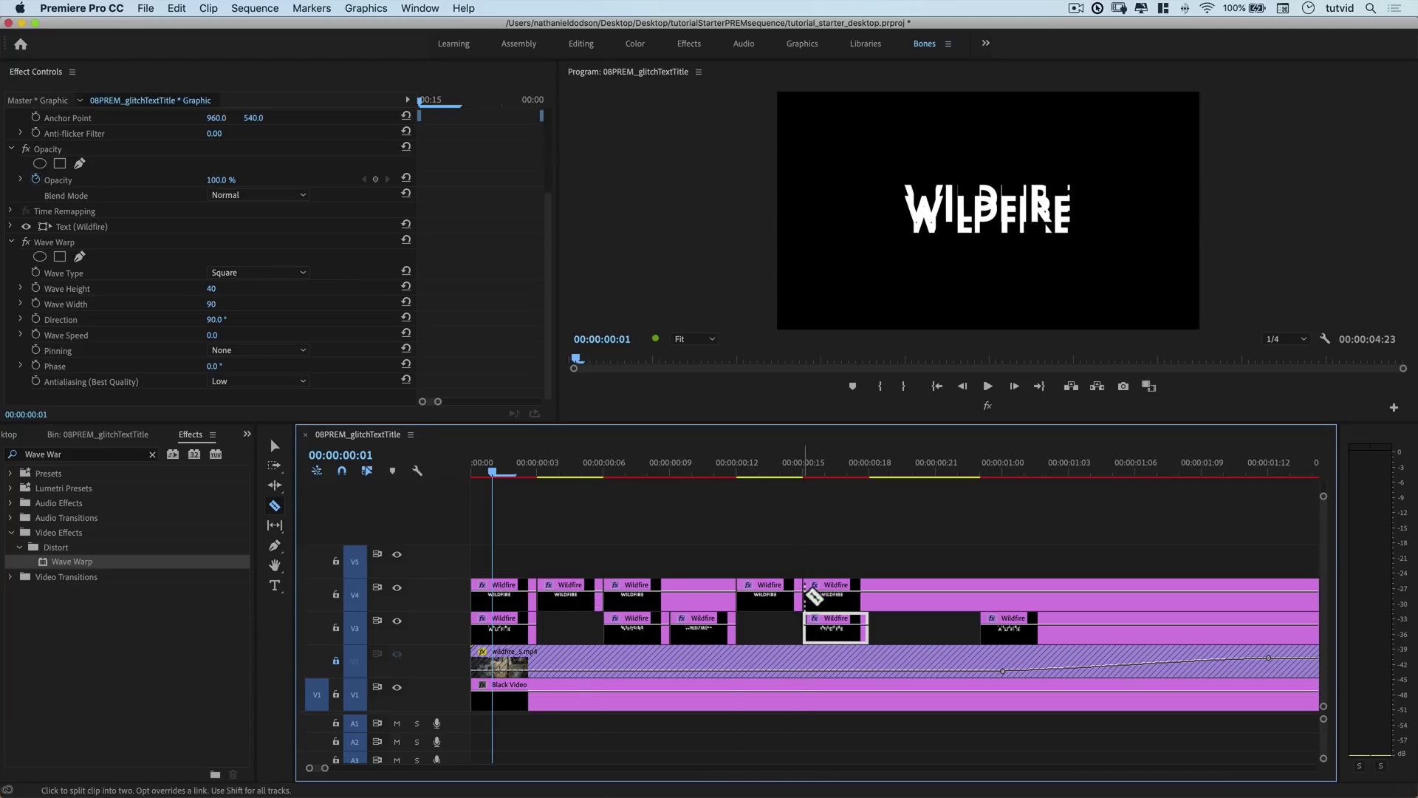
click(869, 593)
click(927, 597)
Delete the first and two other alternate V4 Wildfire pieces to leave gaps
key(v)
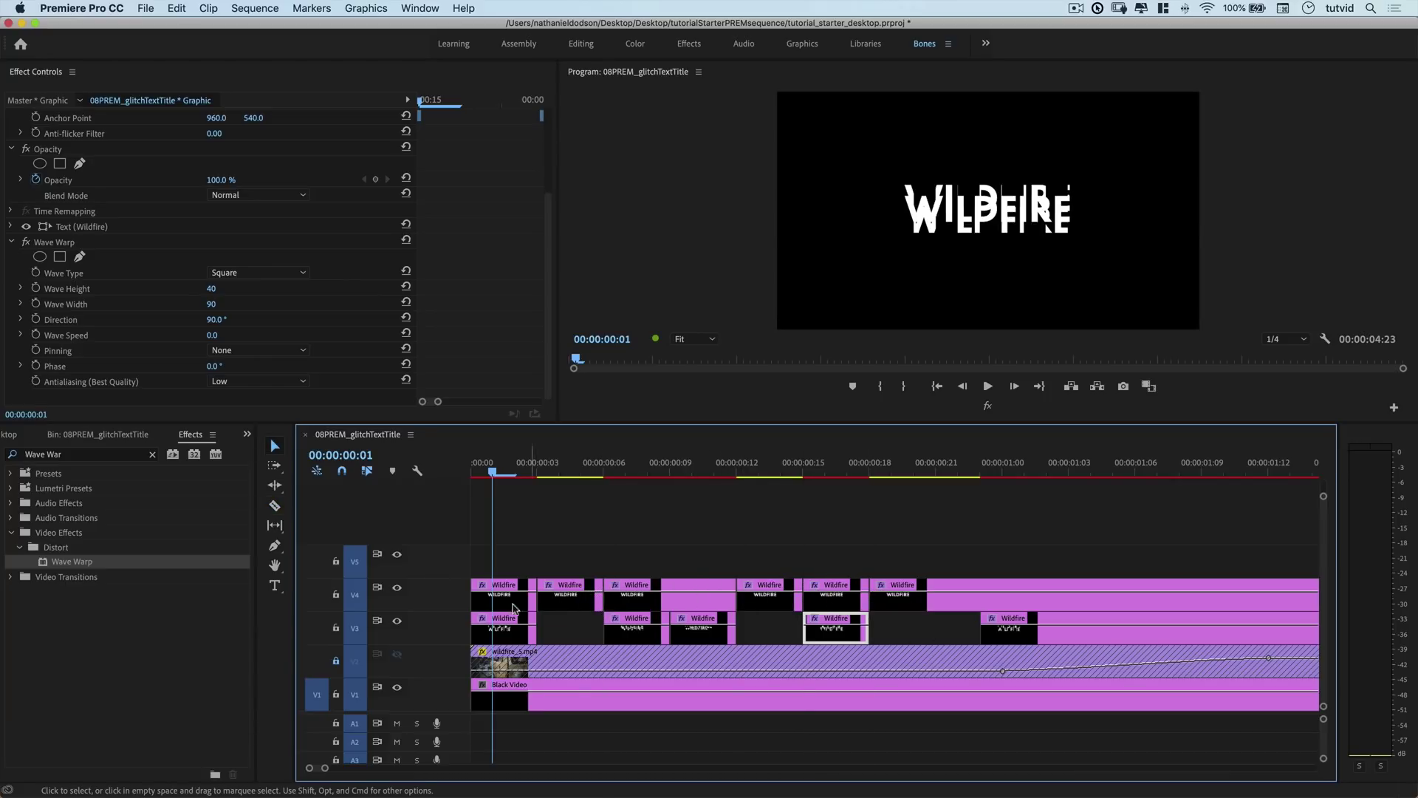
click(506, 607)
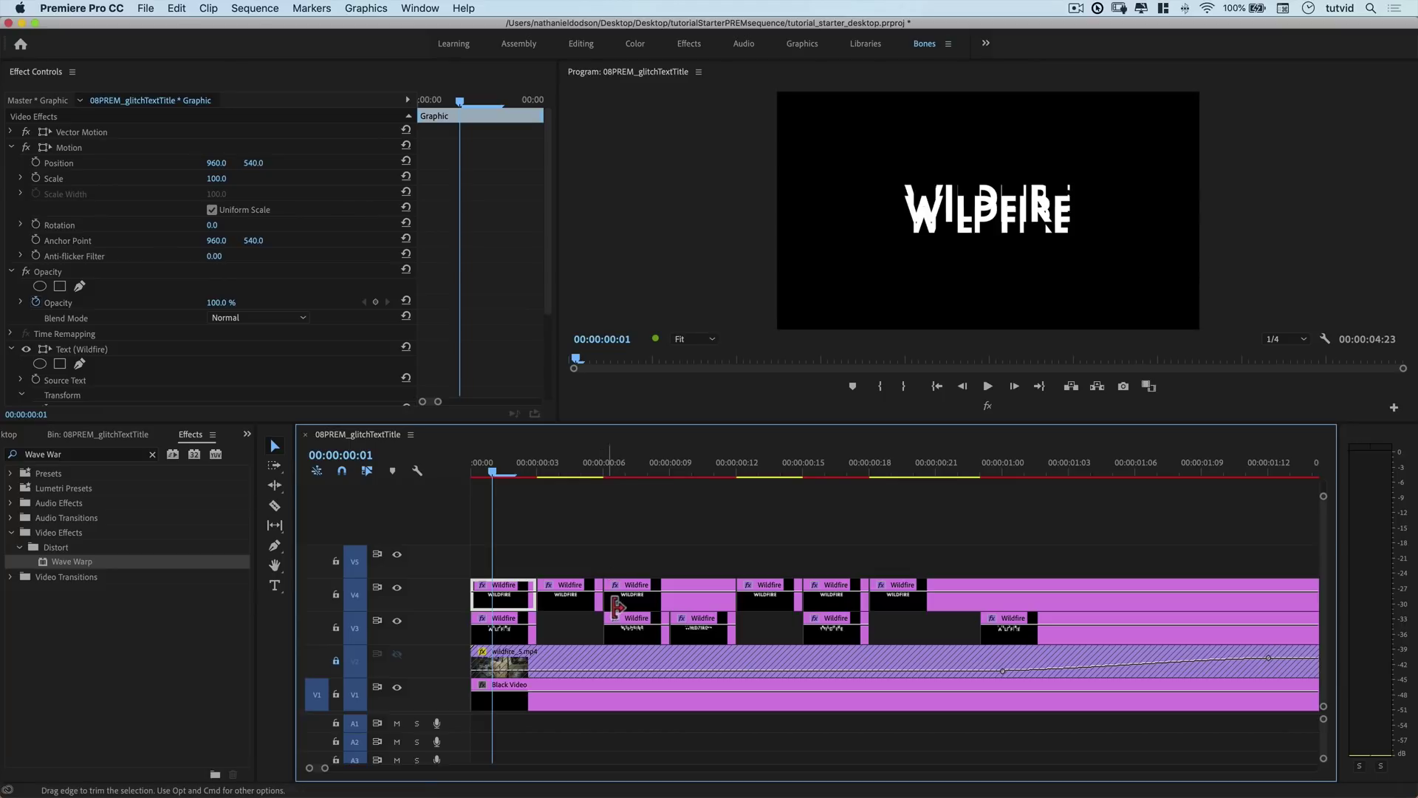
key(Delete)
click(639, 604)
key(Delete)
click(834, 600)
key(Delete)
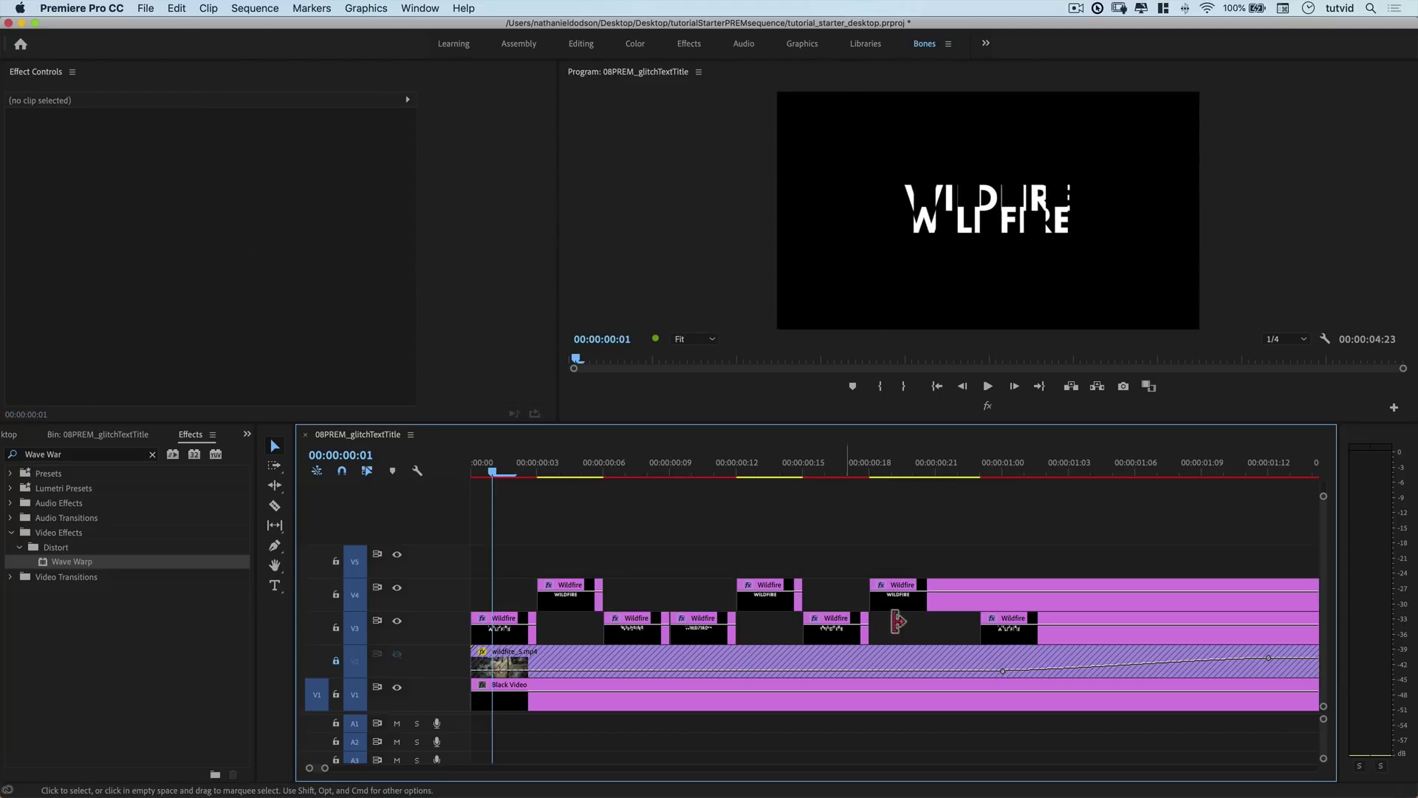
Play the chopped glitch title back from the start twice
key(Home)
key(space)
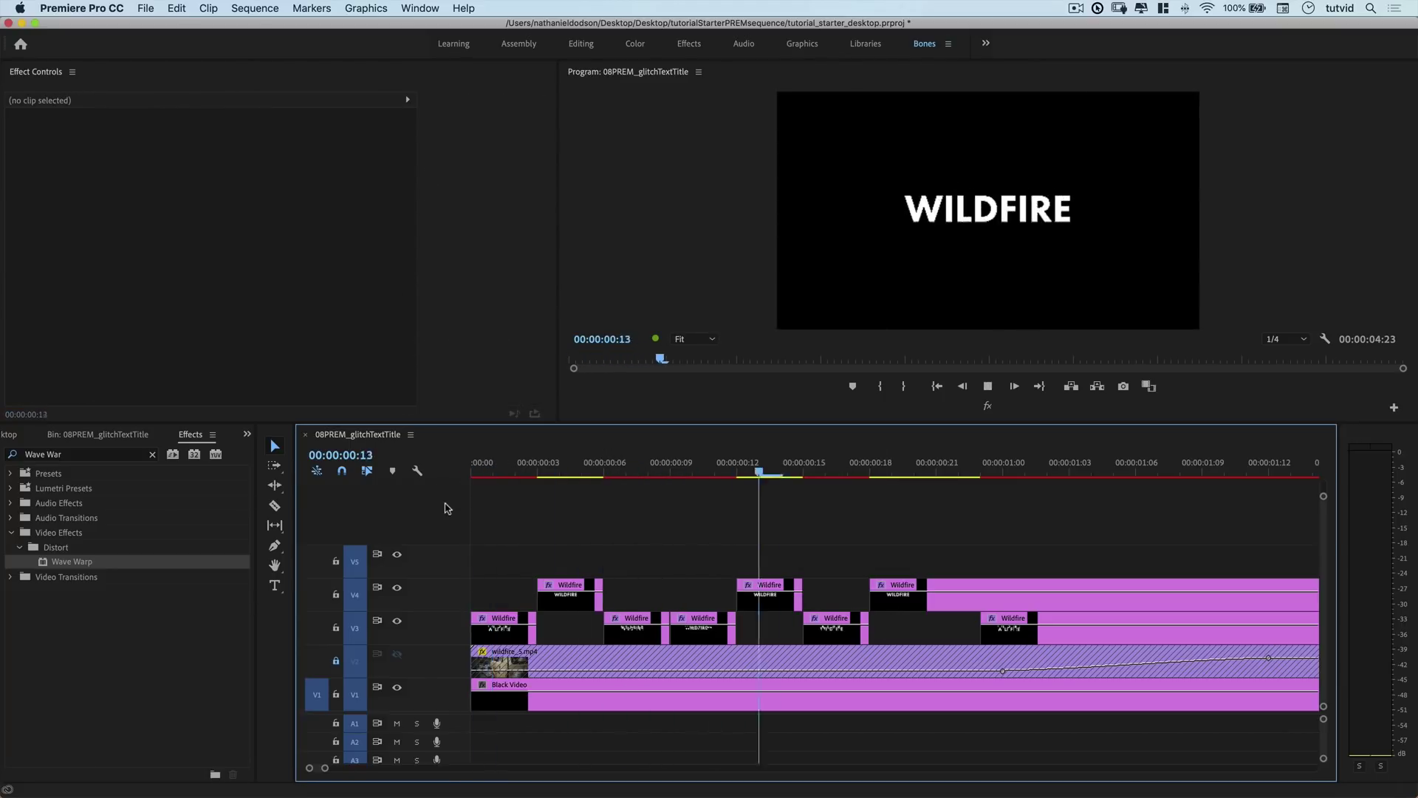
key(space)
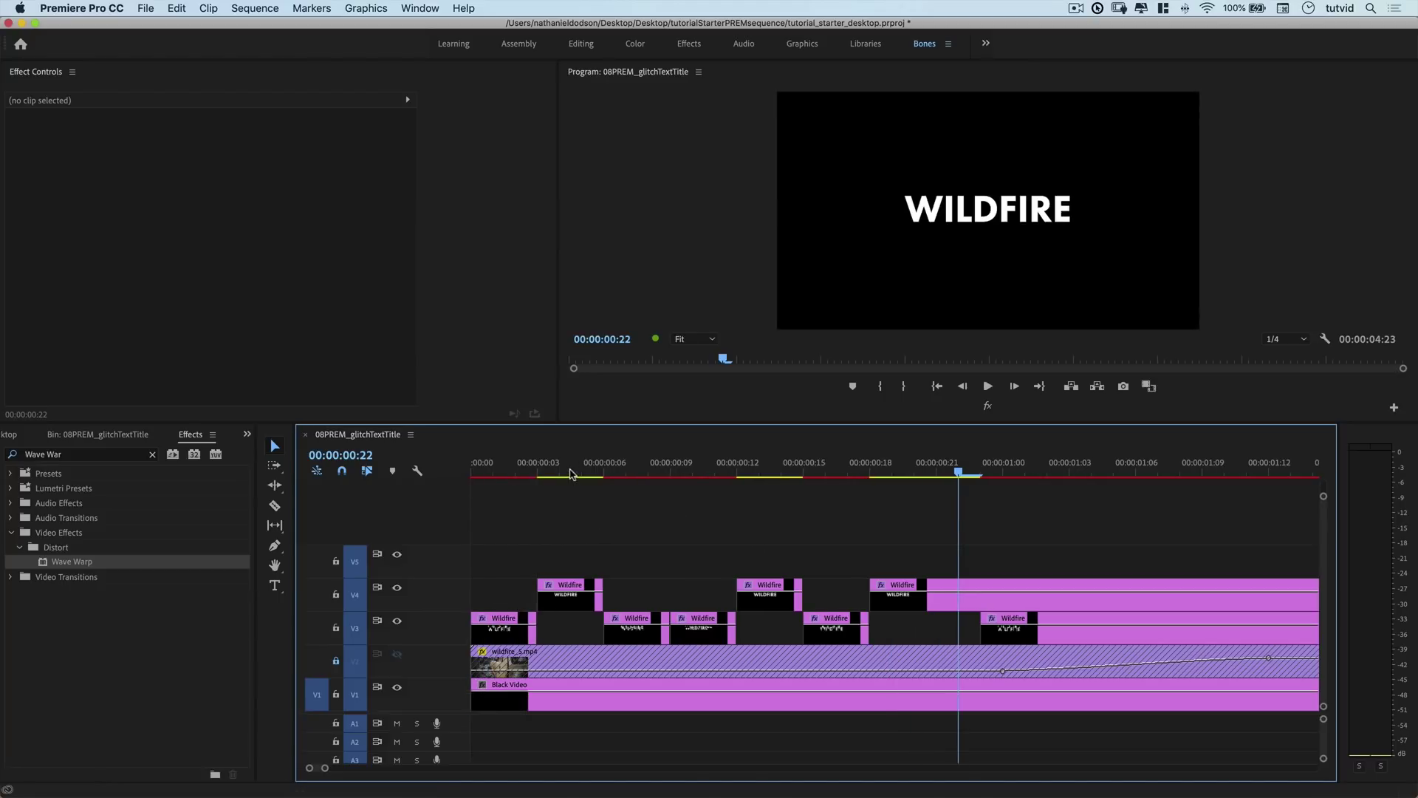
key(Home)
key(space)
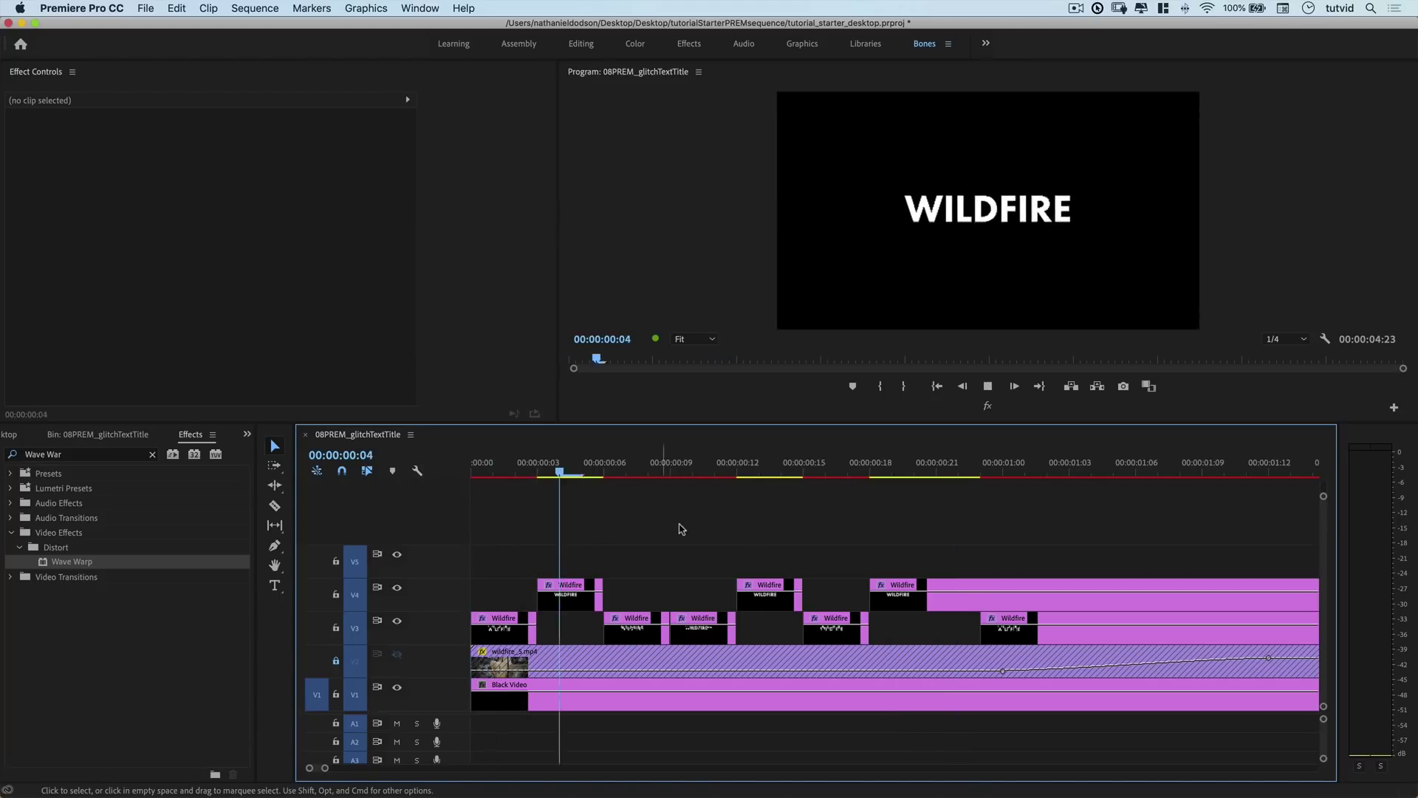
key(space)
Move the first V4 Wildfire piece one frame earlier and extend its start one frame
click(676, 480)
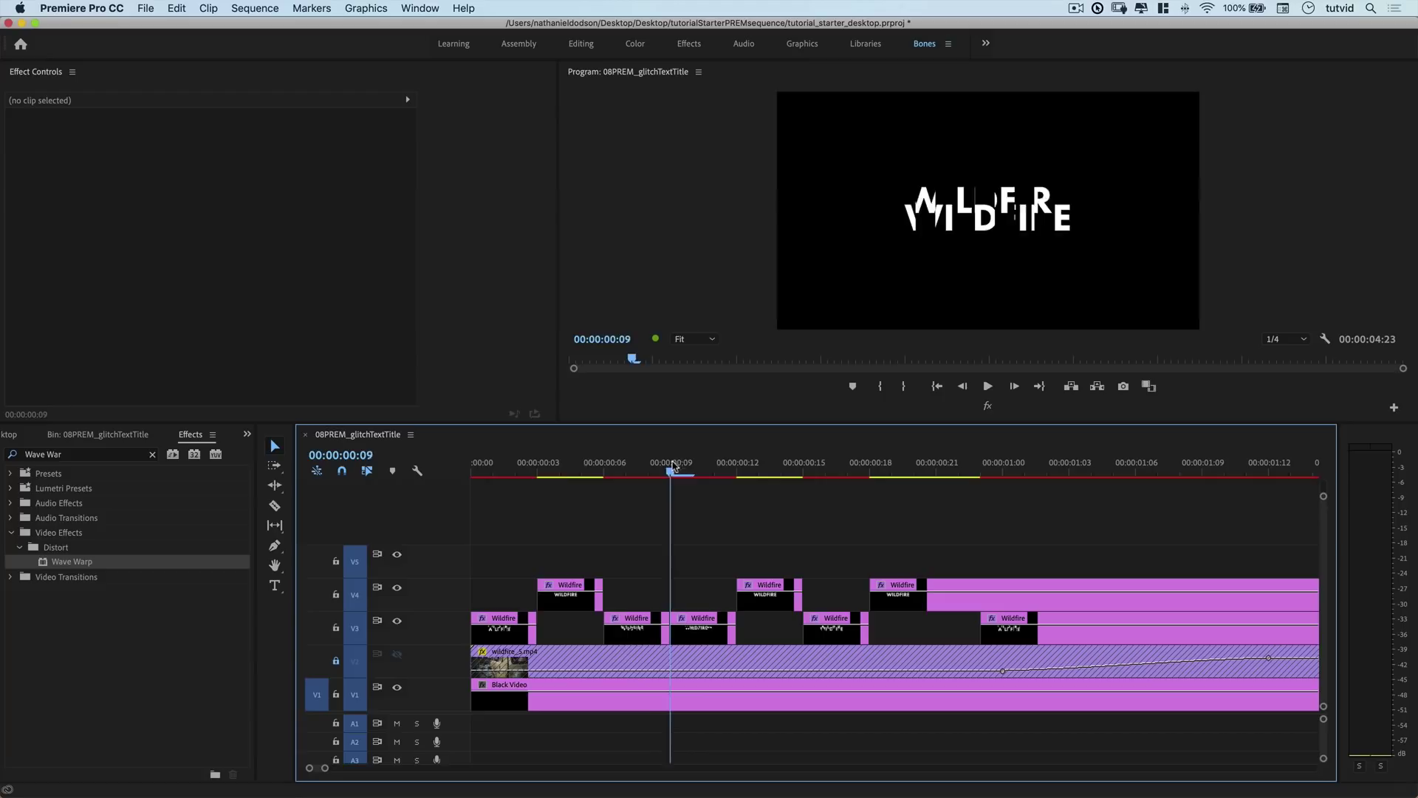
key(Home)
click(581, 600)
drag(581, 601, 559, 601)
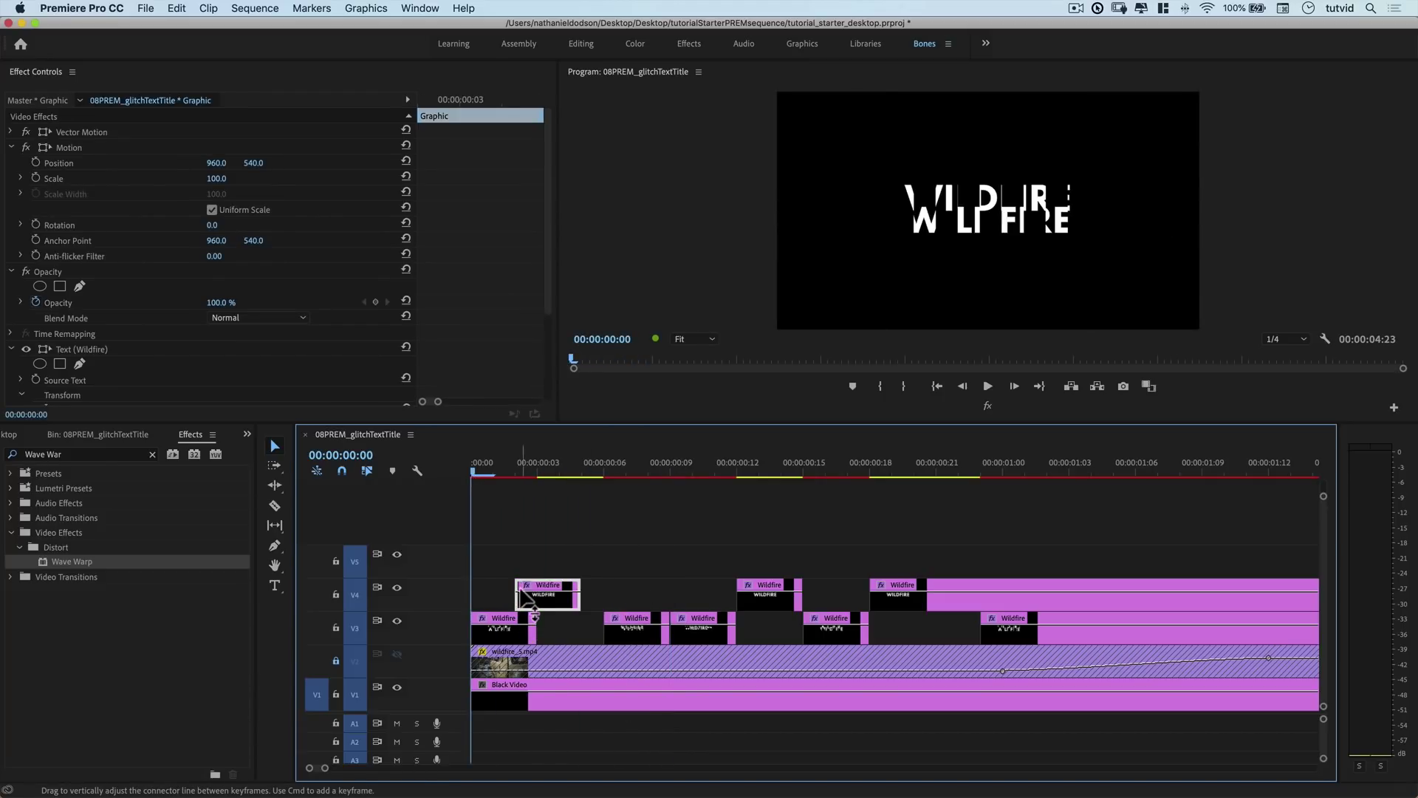
drag(516, 595, 494, 594)
key(space)
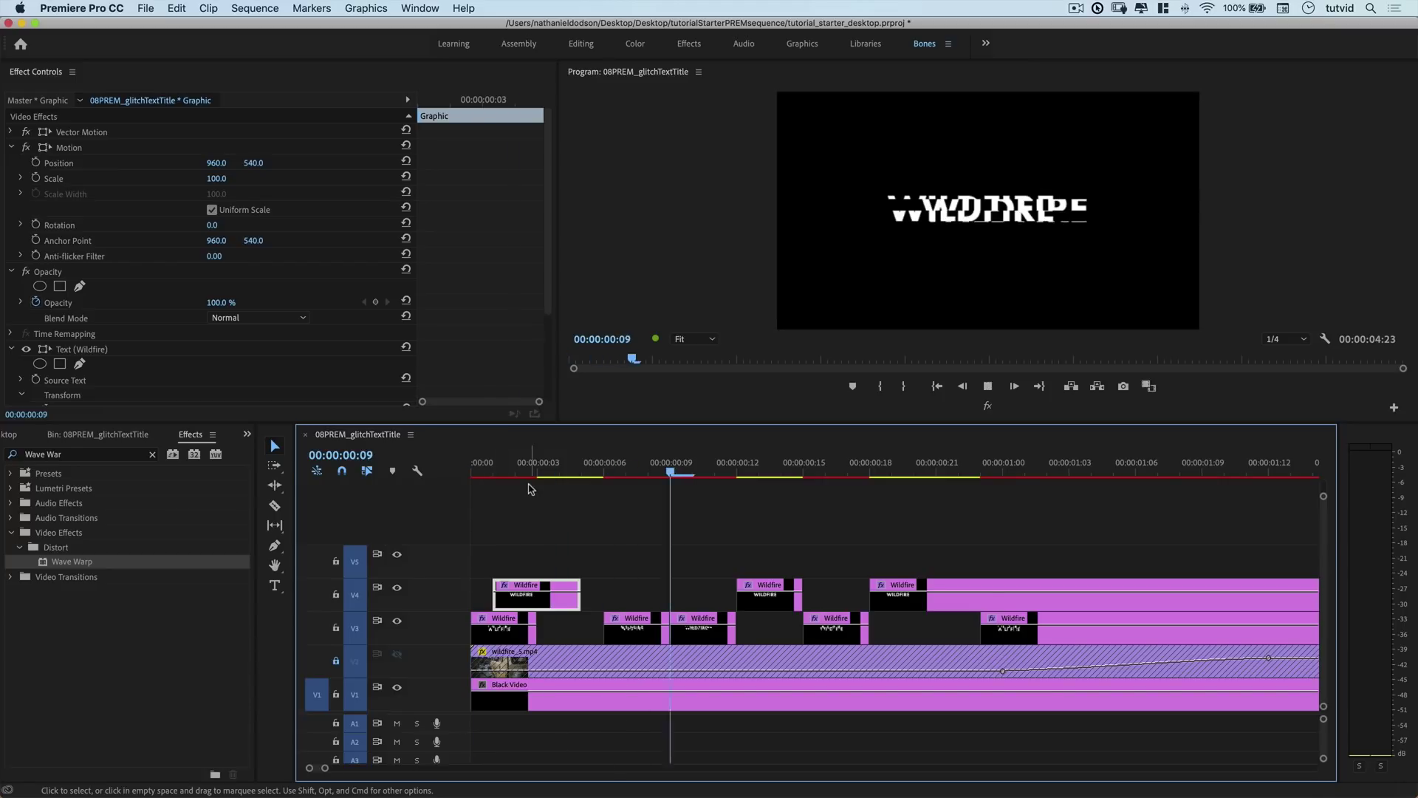
key(space)
Extend a V3 piece's start one frame earlier and place a trimmed Wildfire piece five frames earlier on V4
click(629, 639)
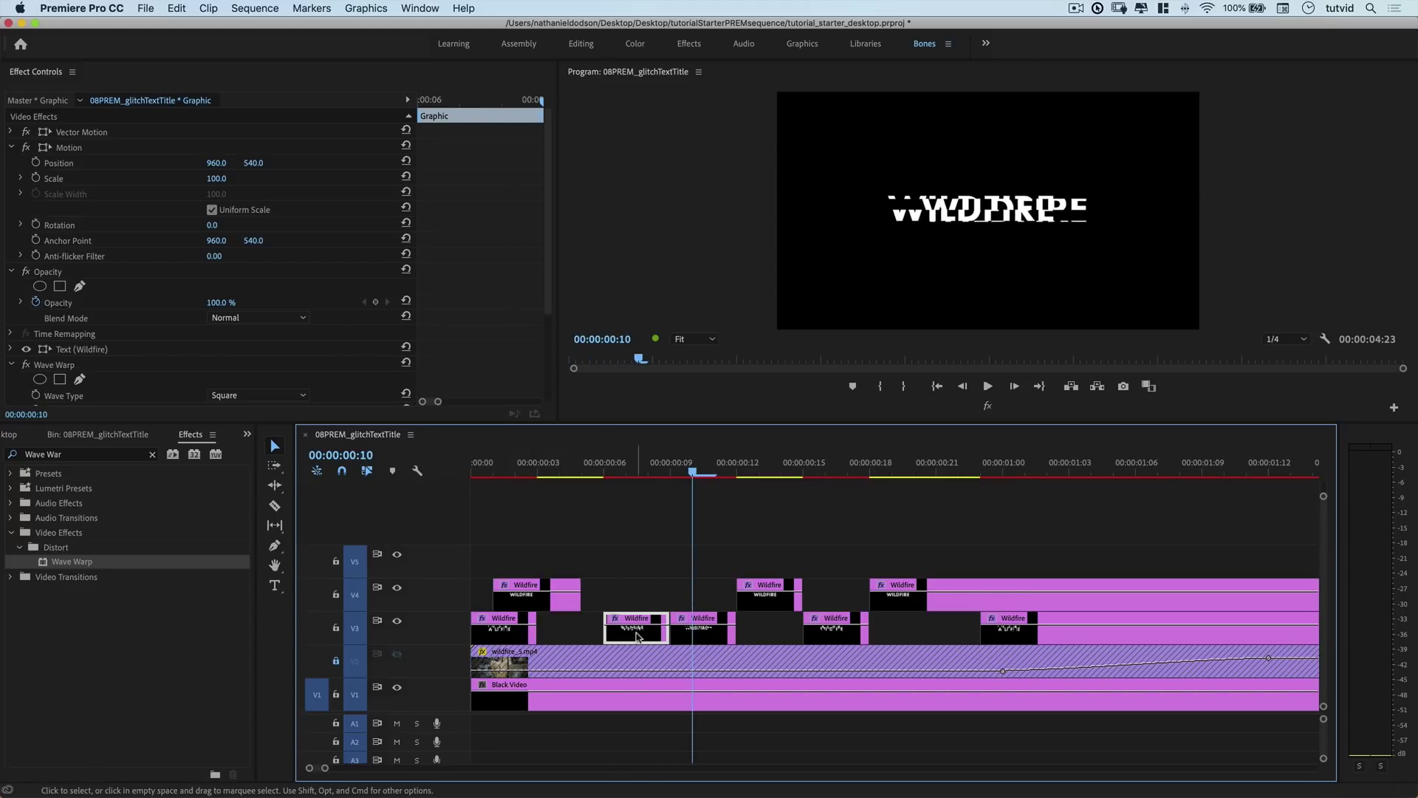
drag(606, 630, 582, 629)
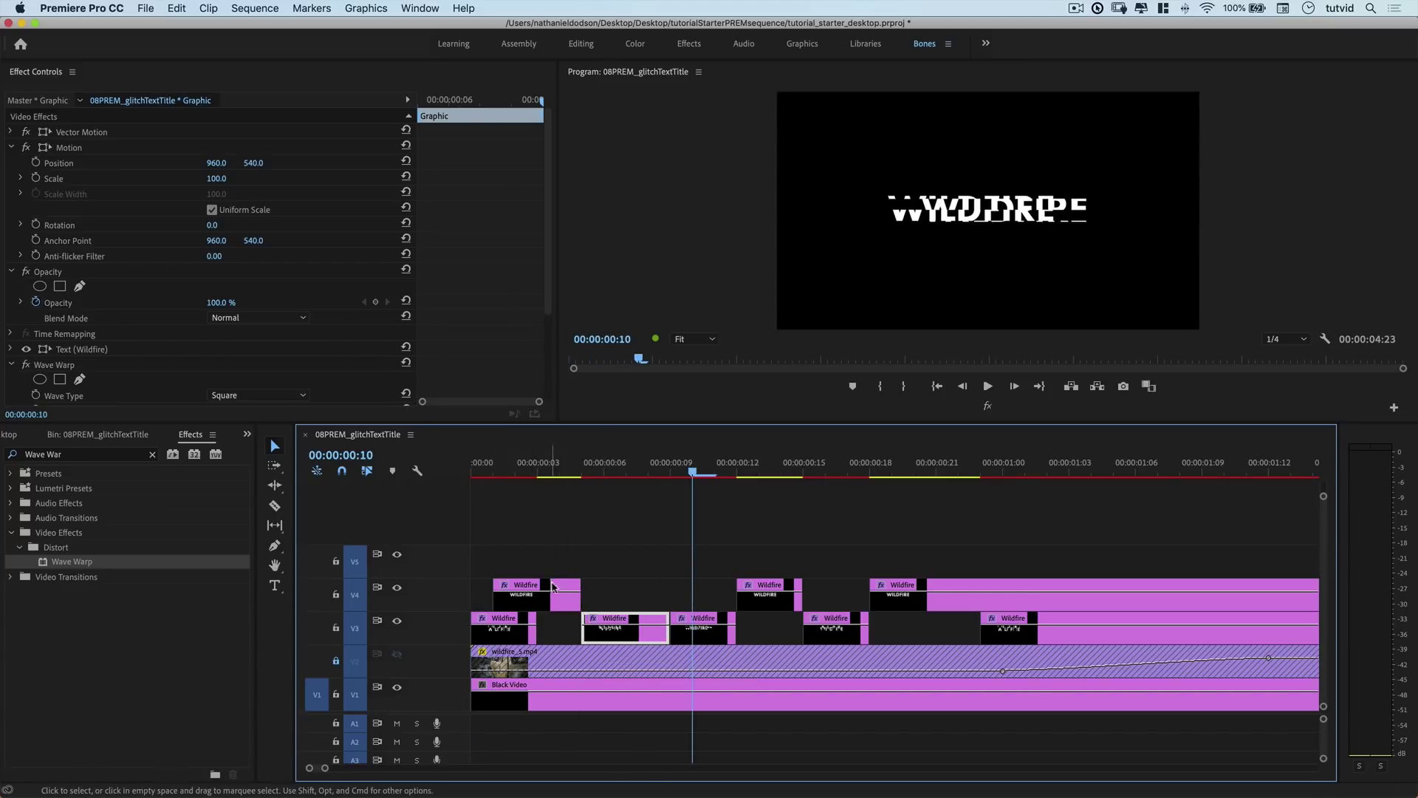
drag(786, 585, 676, 609)
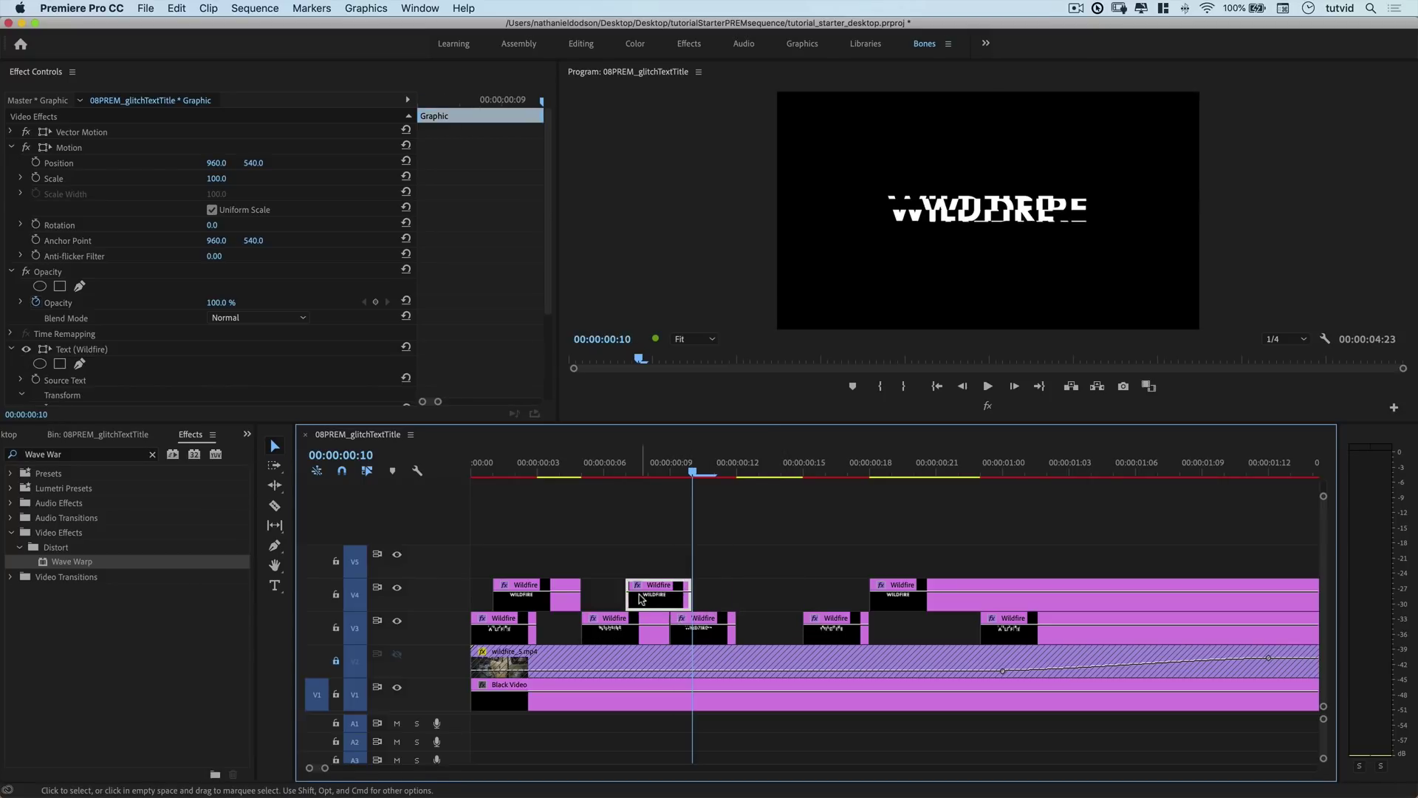
drag(630, 600, 649, 601)
Add another Wildfire piece on V4 around frame 12 and play back from the start
click(664, 465)
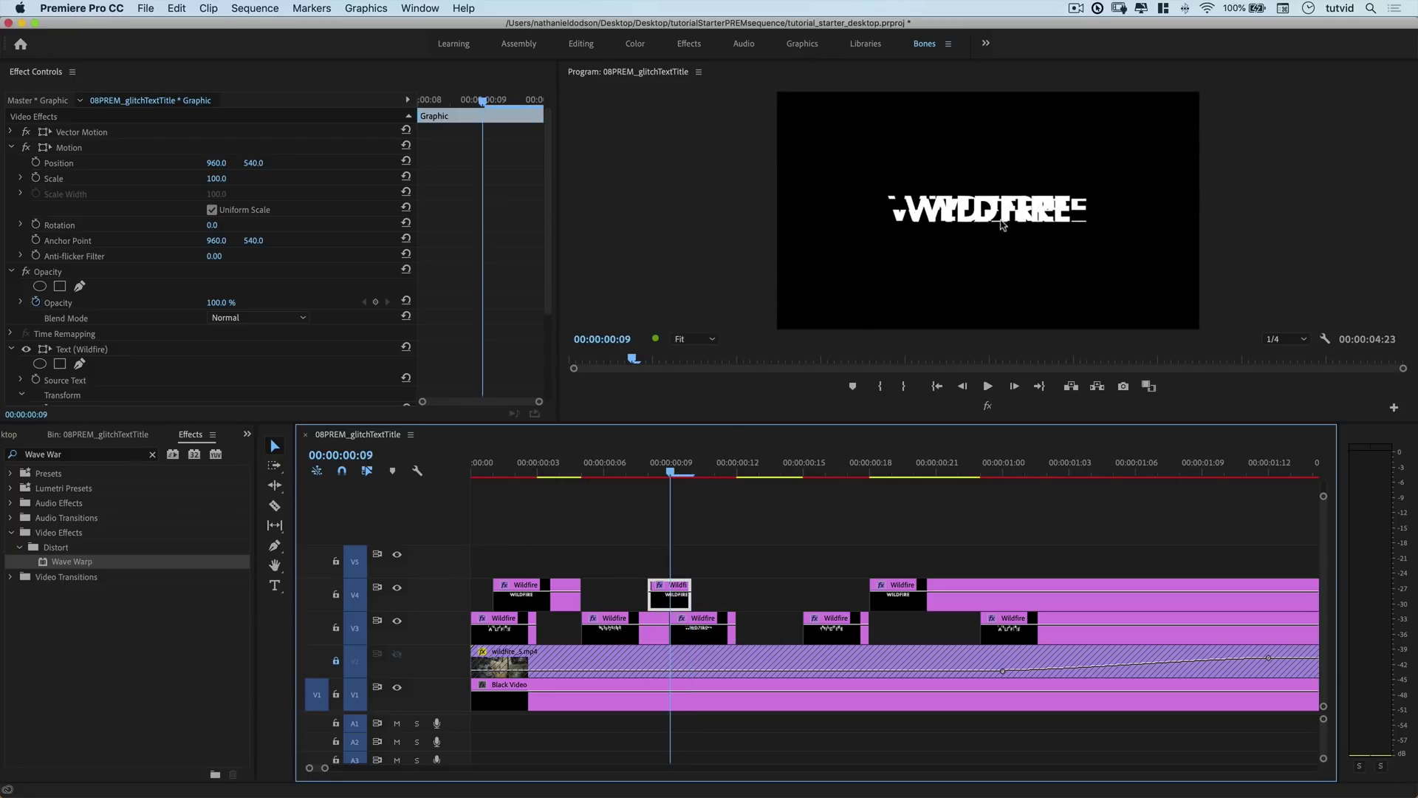
mouse_move(668, 468)
mouse_down()
mouse_move(626, 468)
mouse_move(692, 472)
mouse_up()
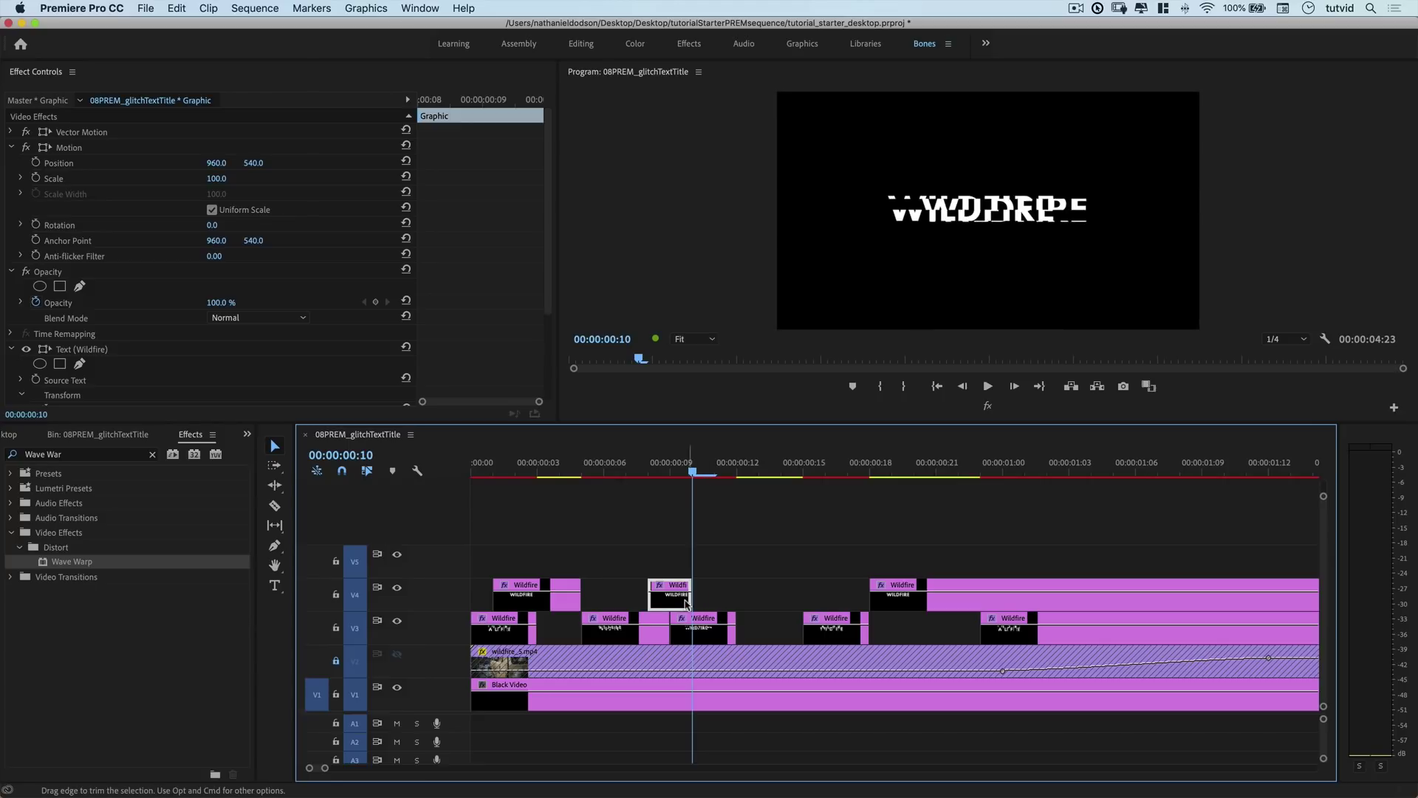
drag(673, 600, 824, 598)
click(648, 469)
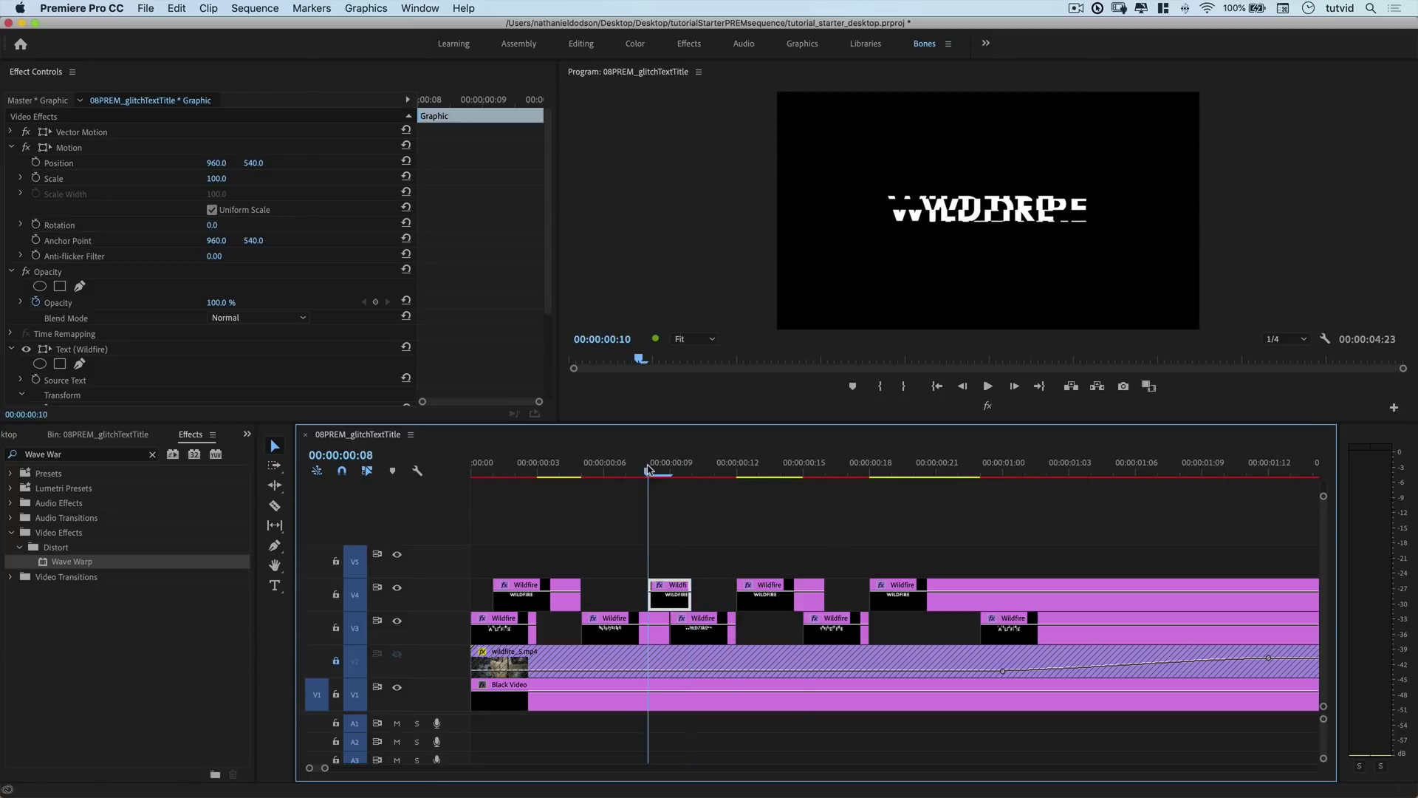
key(Home)
key(space)
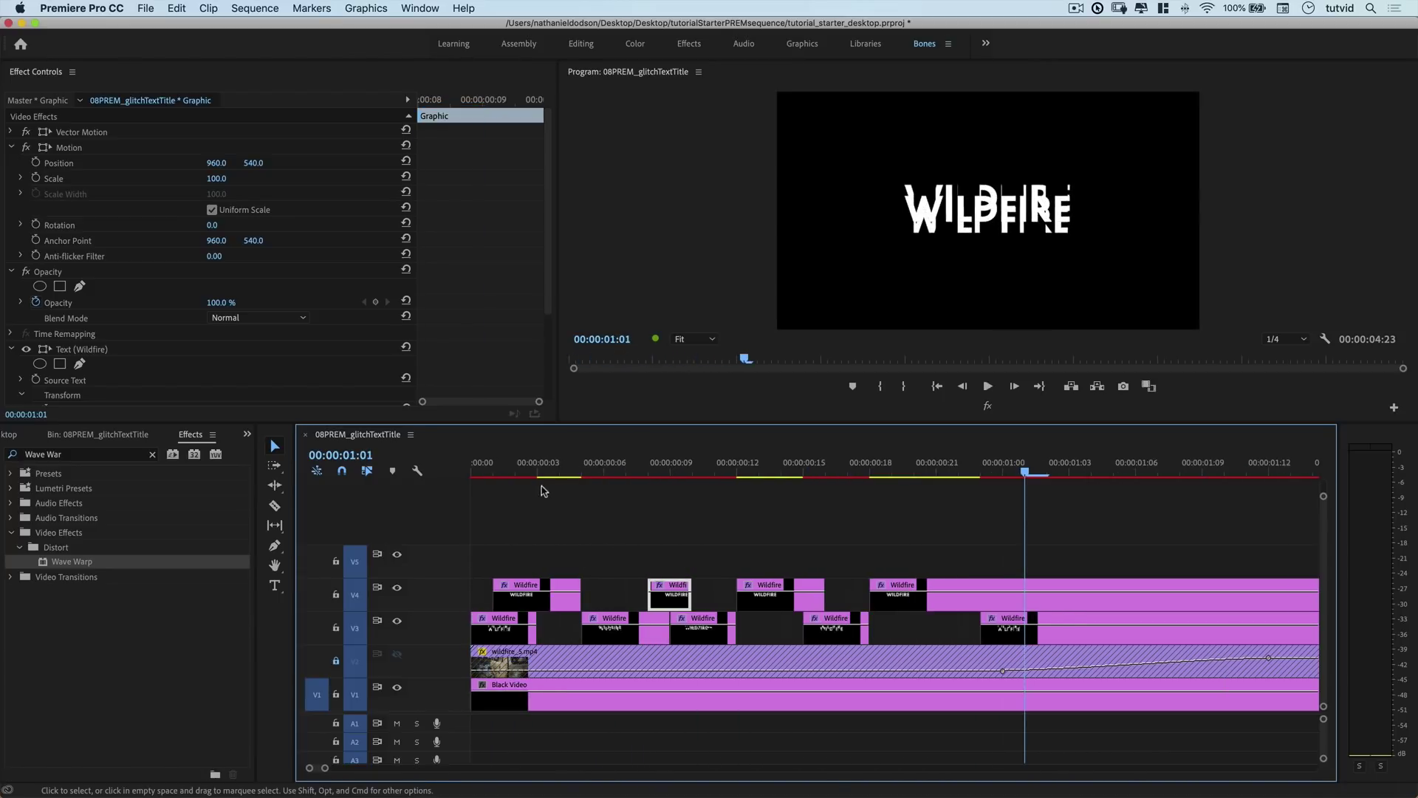
key(Home)
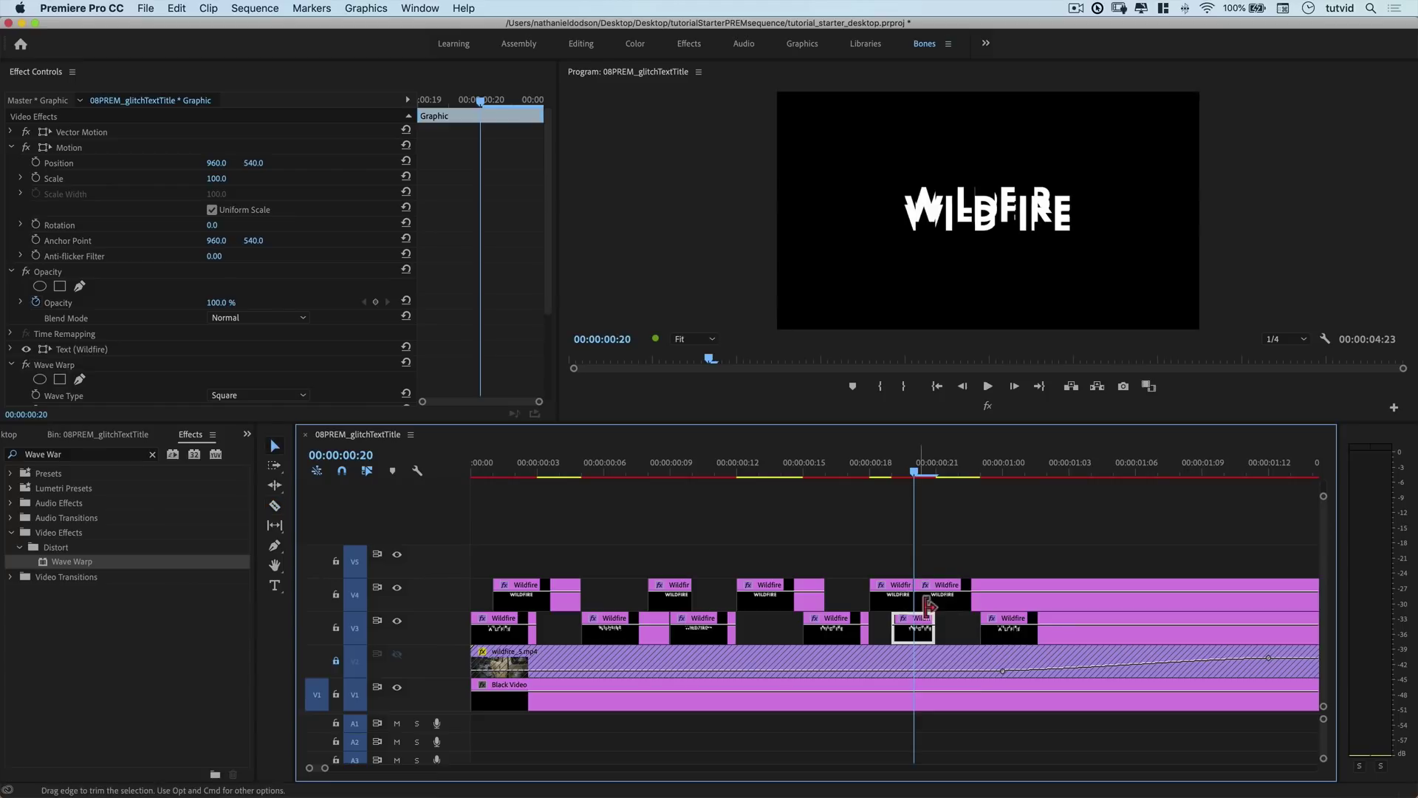
Enter Wave Warp Height 145, Width 45, Direction 0° and Phase 22° for the V3 piece
scroll(293, 259, down, 5)
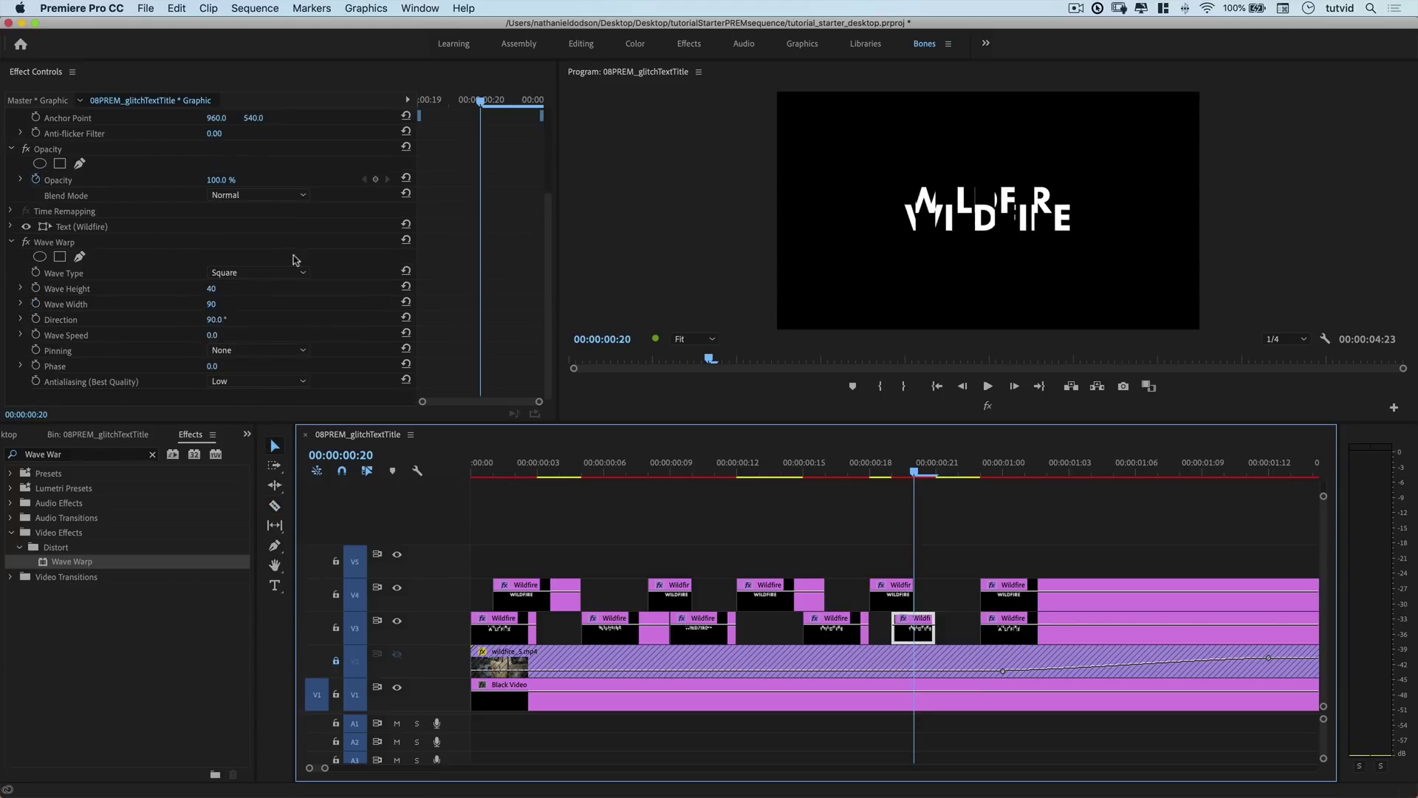
click(211, 288)
text(145)
key(Tab)
text(45)
key(Tab)
text(0)
key(Tab)
key(Tab)
text(22)
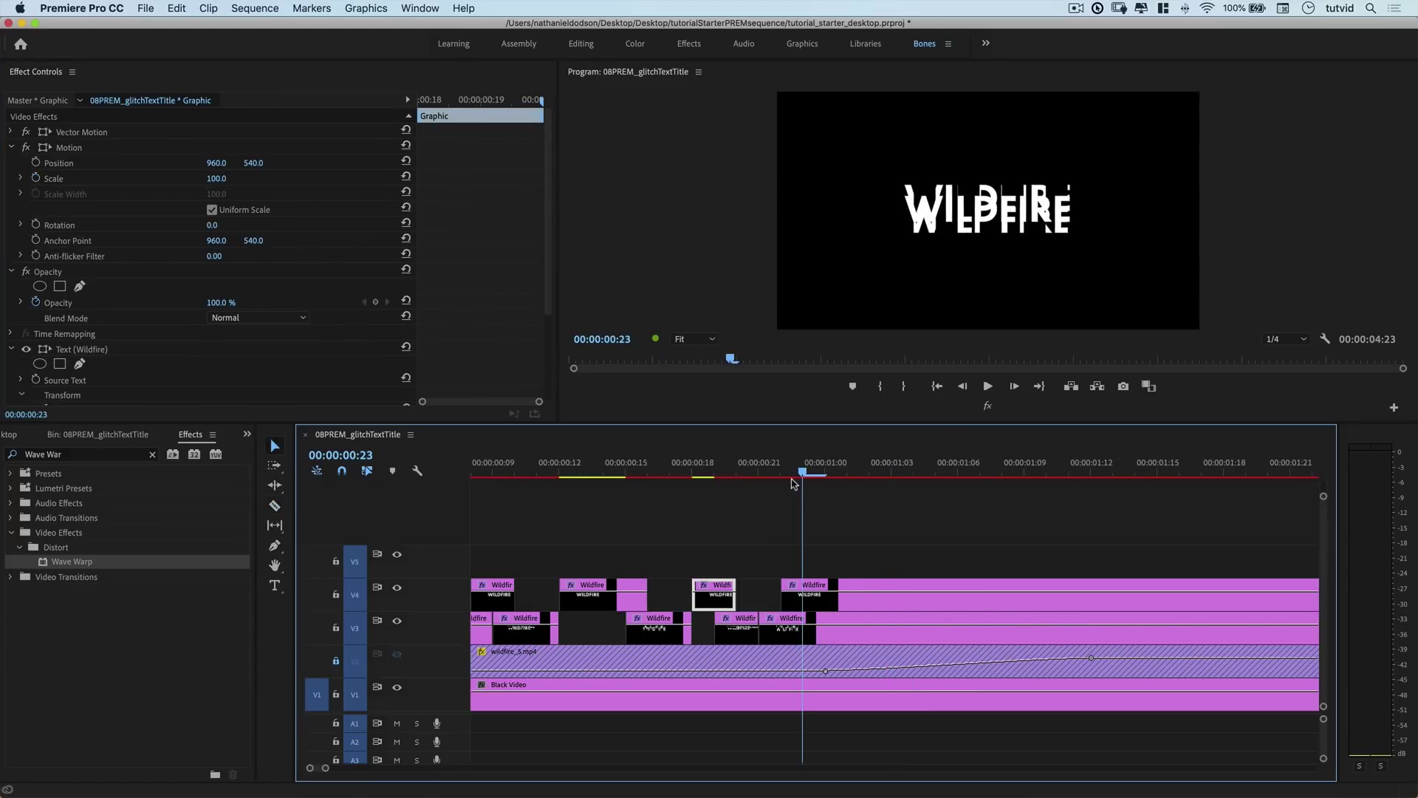
Extend the small V3 clip's end and delete the V3 clip following it
key(c)
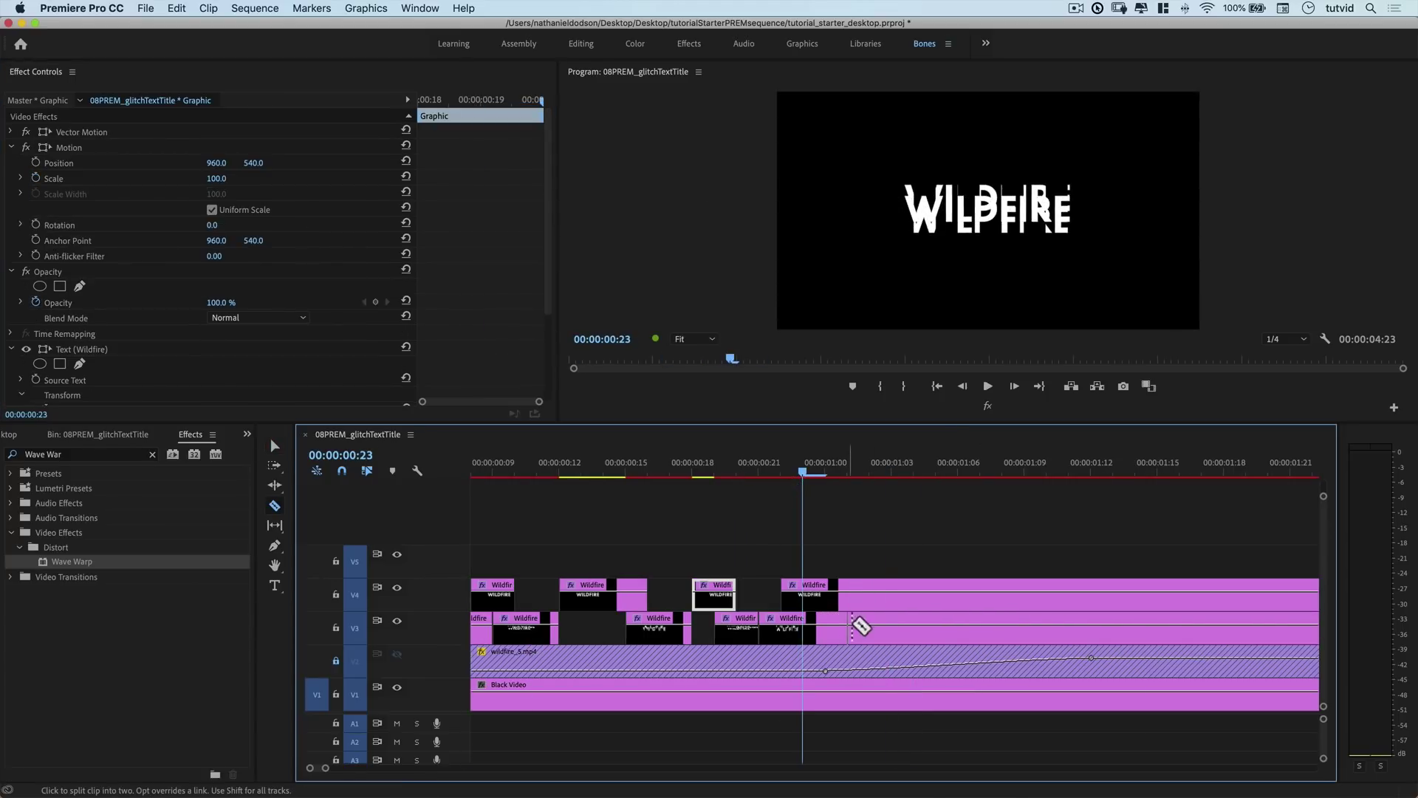
key(v)
drag(815, 633, 857, 631)
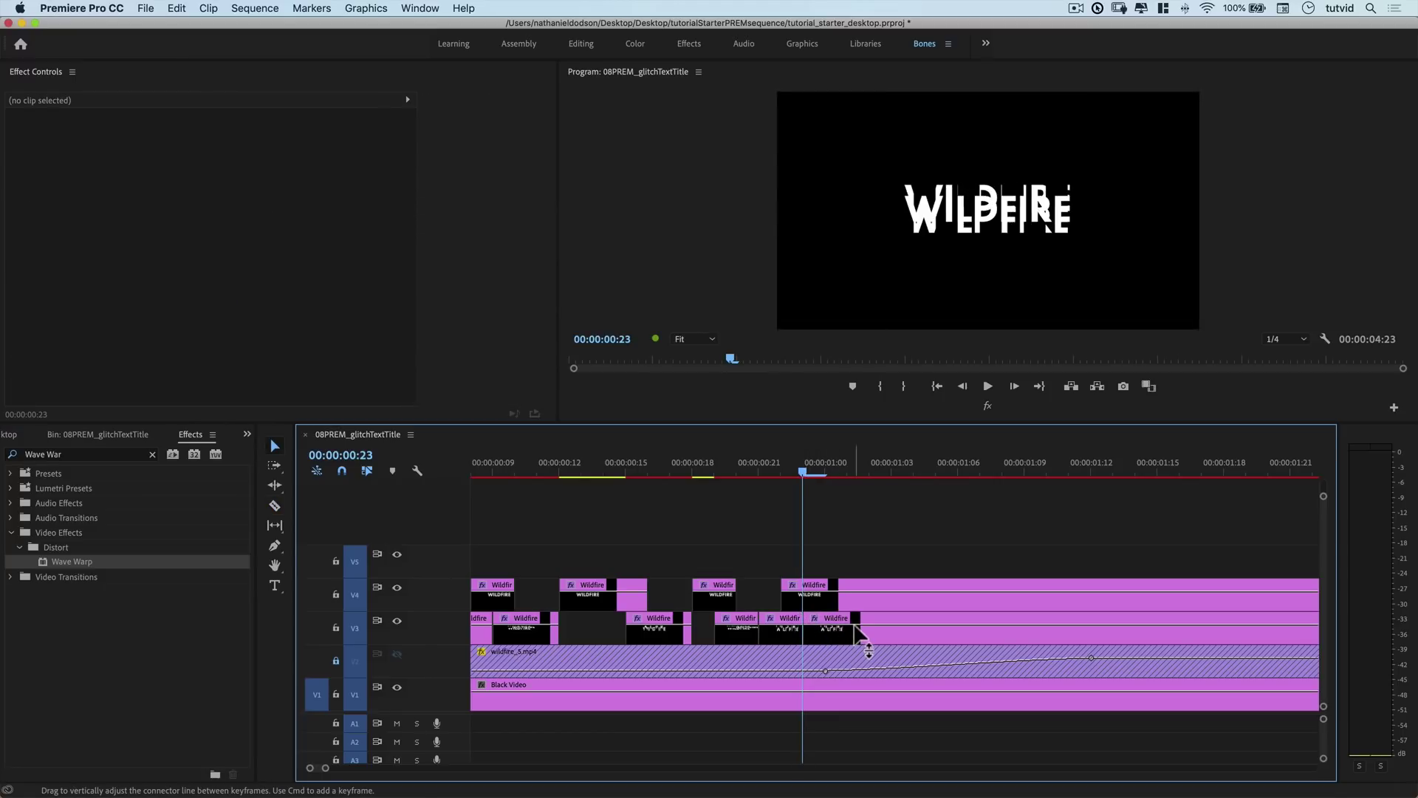
click(857, 628)
key(Delete)
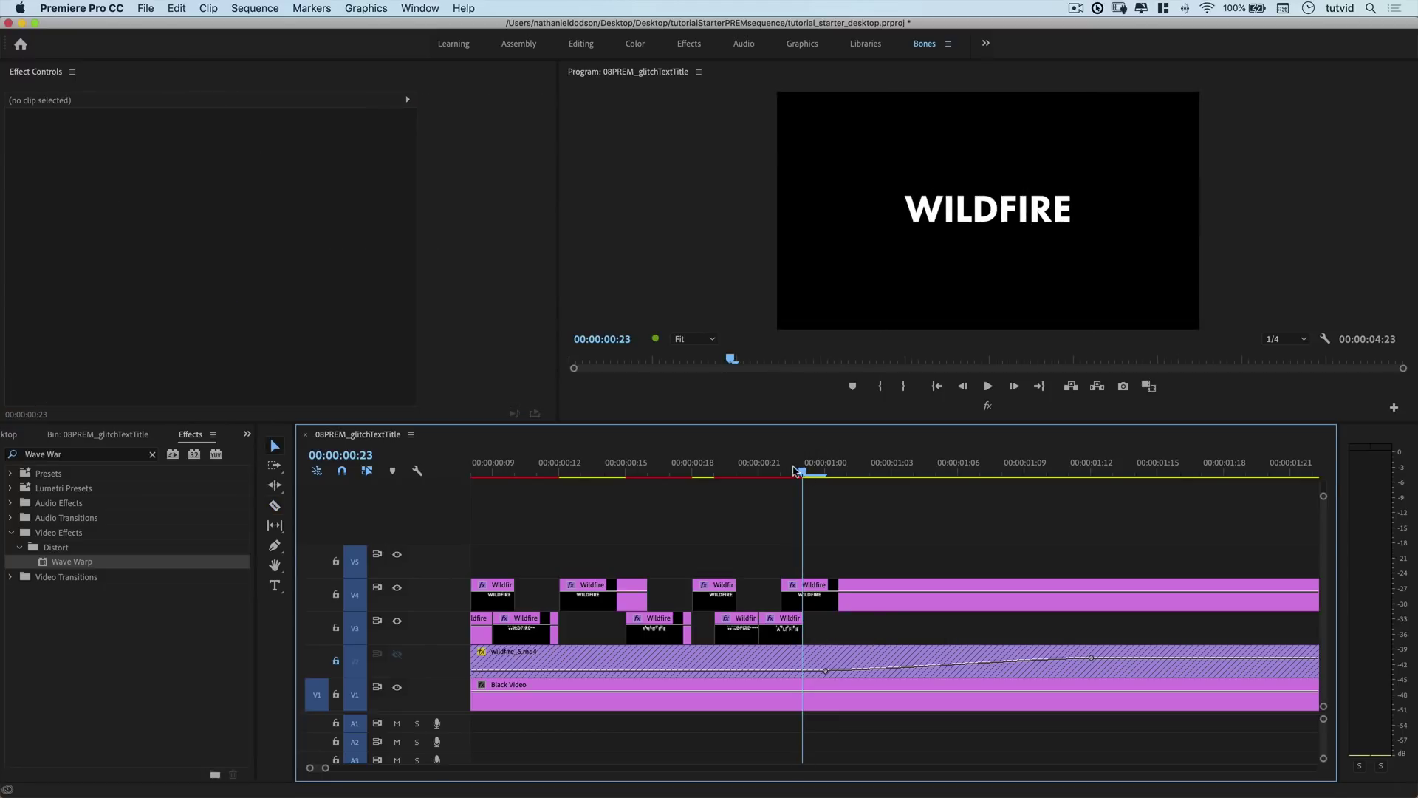
Scrub and play the title from the start, then inspect frame 9
drag(795, 470, 979, 497)
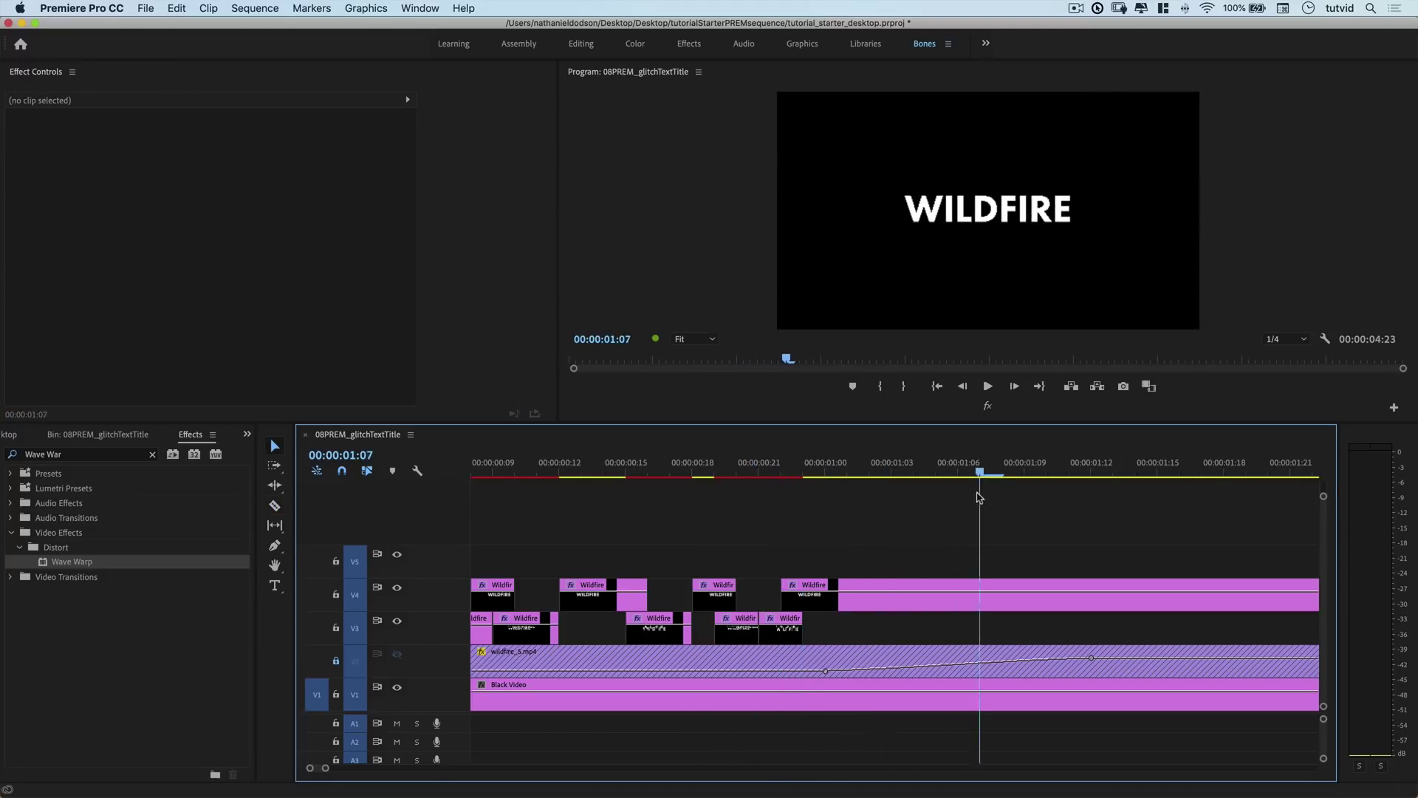
scroll(776, 547, left, 5)
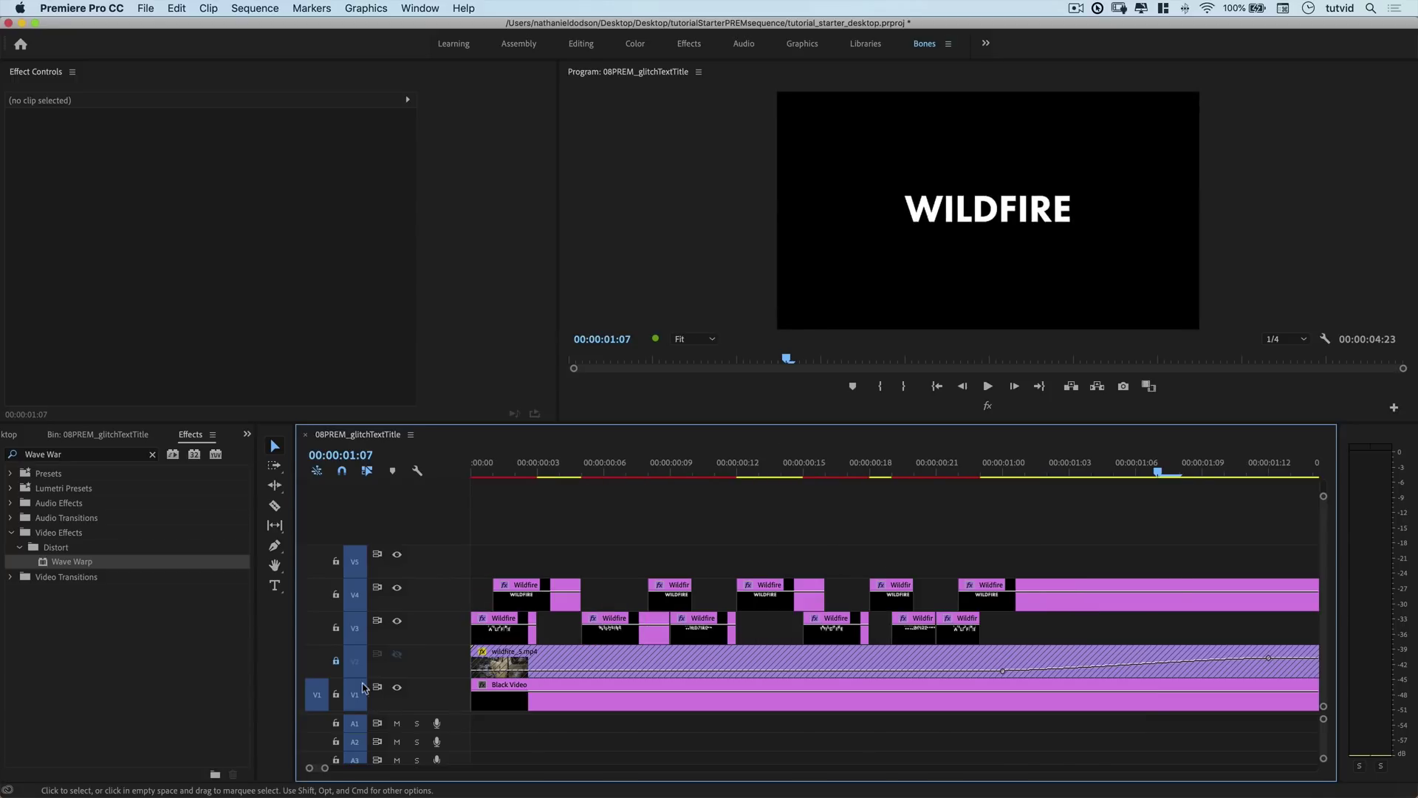
drag(506, 467, 453, 466)
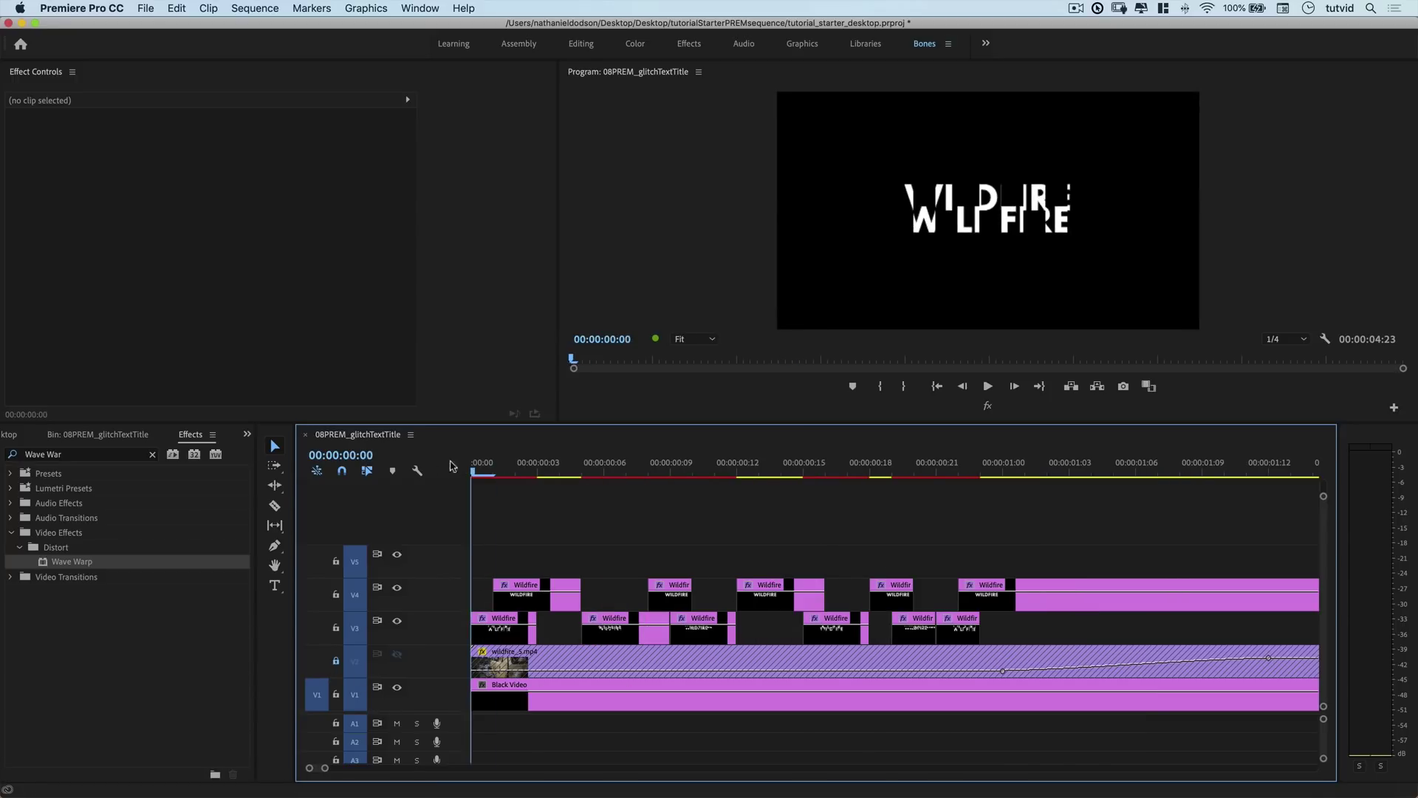
key(space)
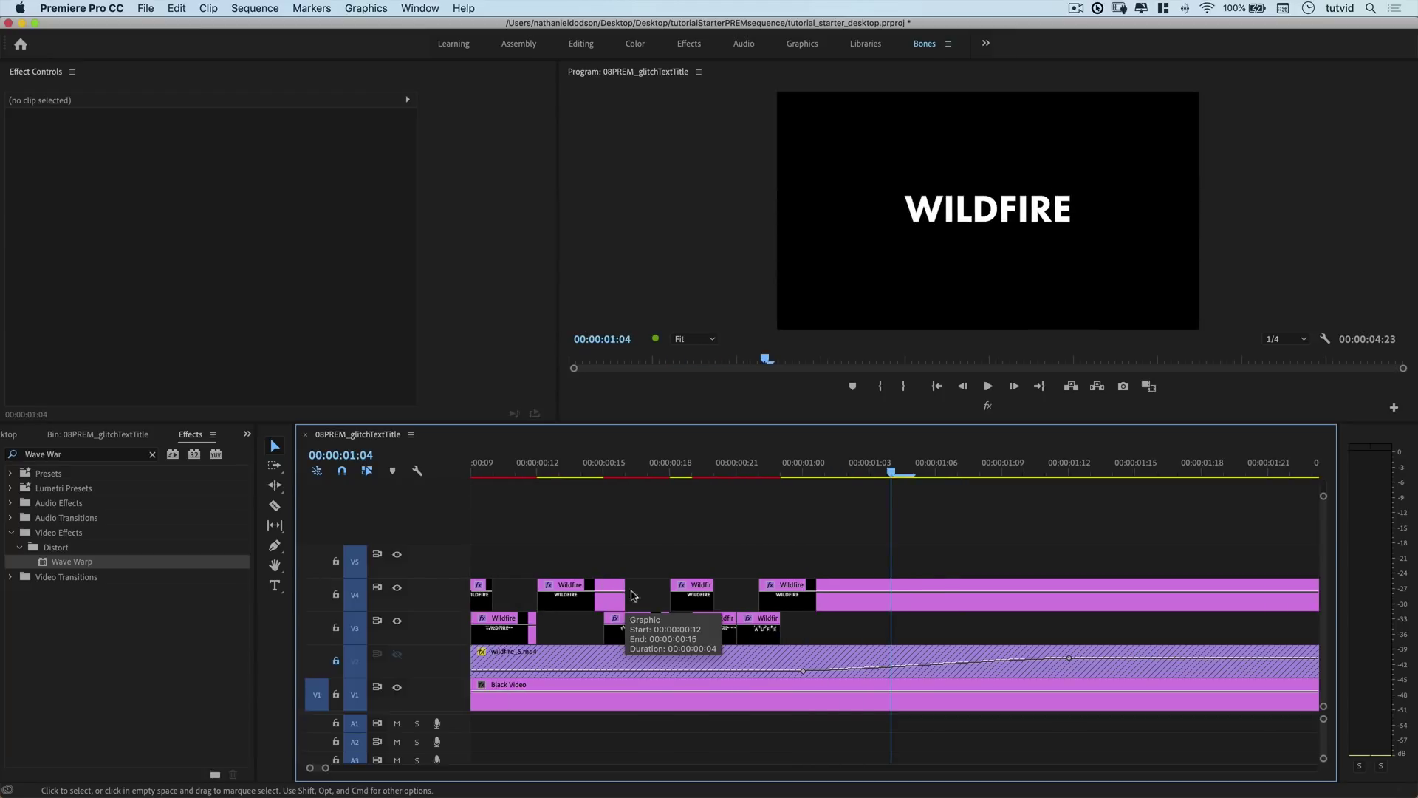
scroll(627, 595, left, 5)
drag(624, 467, 603, 517)
Split the V3 clip at frame 6 and select its left piece
key(c)
click(626, 633)
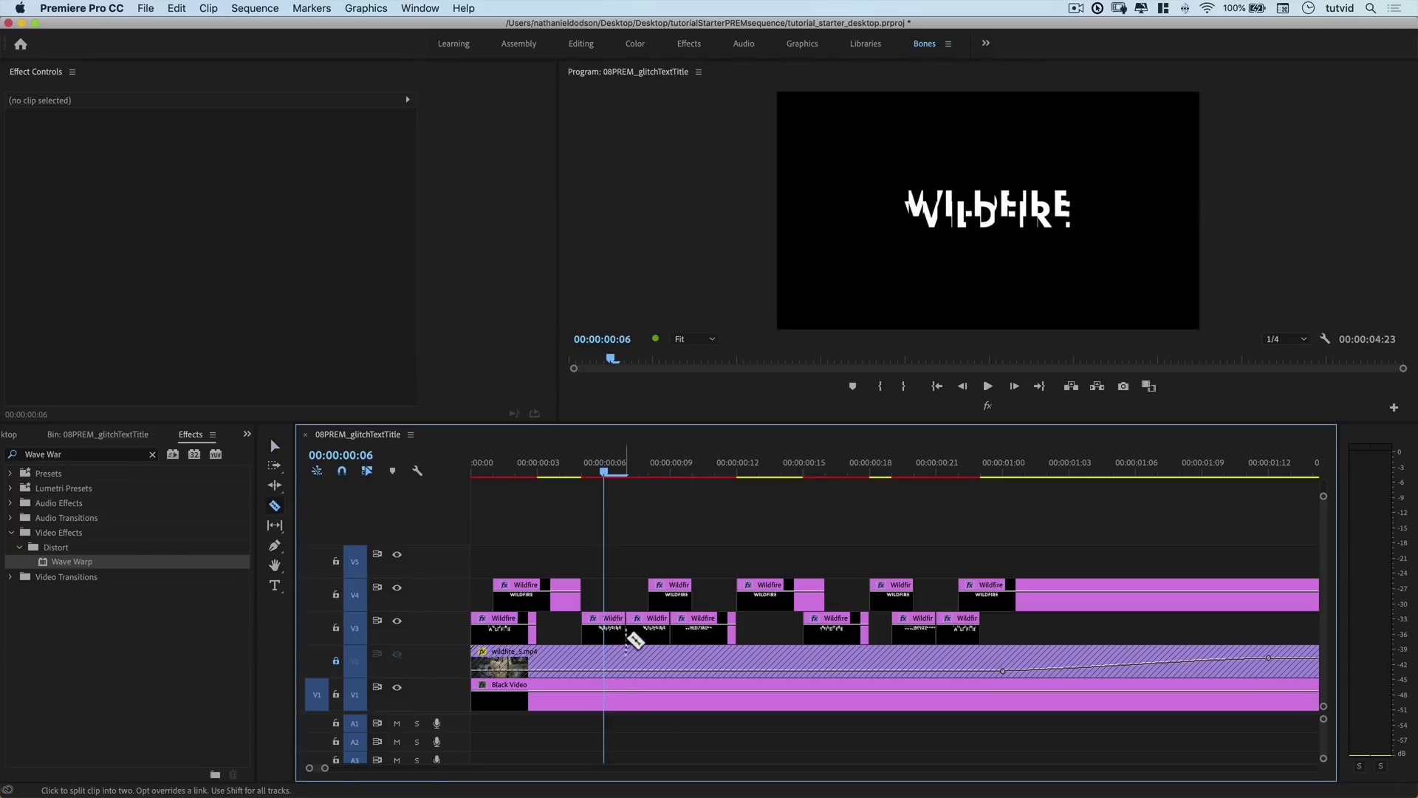
key(v)
click(607, 633)
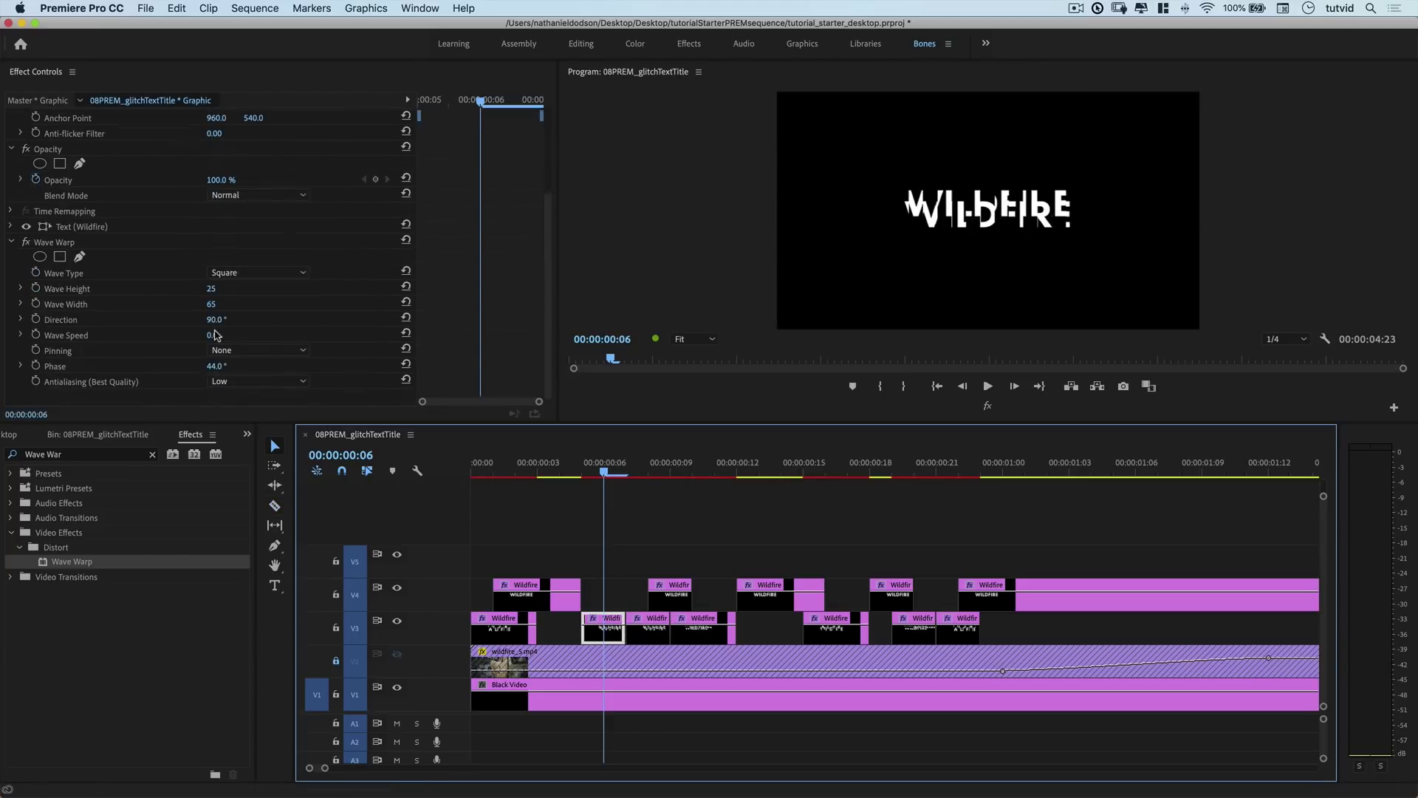
Give that piece Wave Warp Height 65, Width 110 and Direction 90°
click(212, 289)
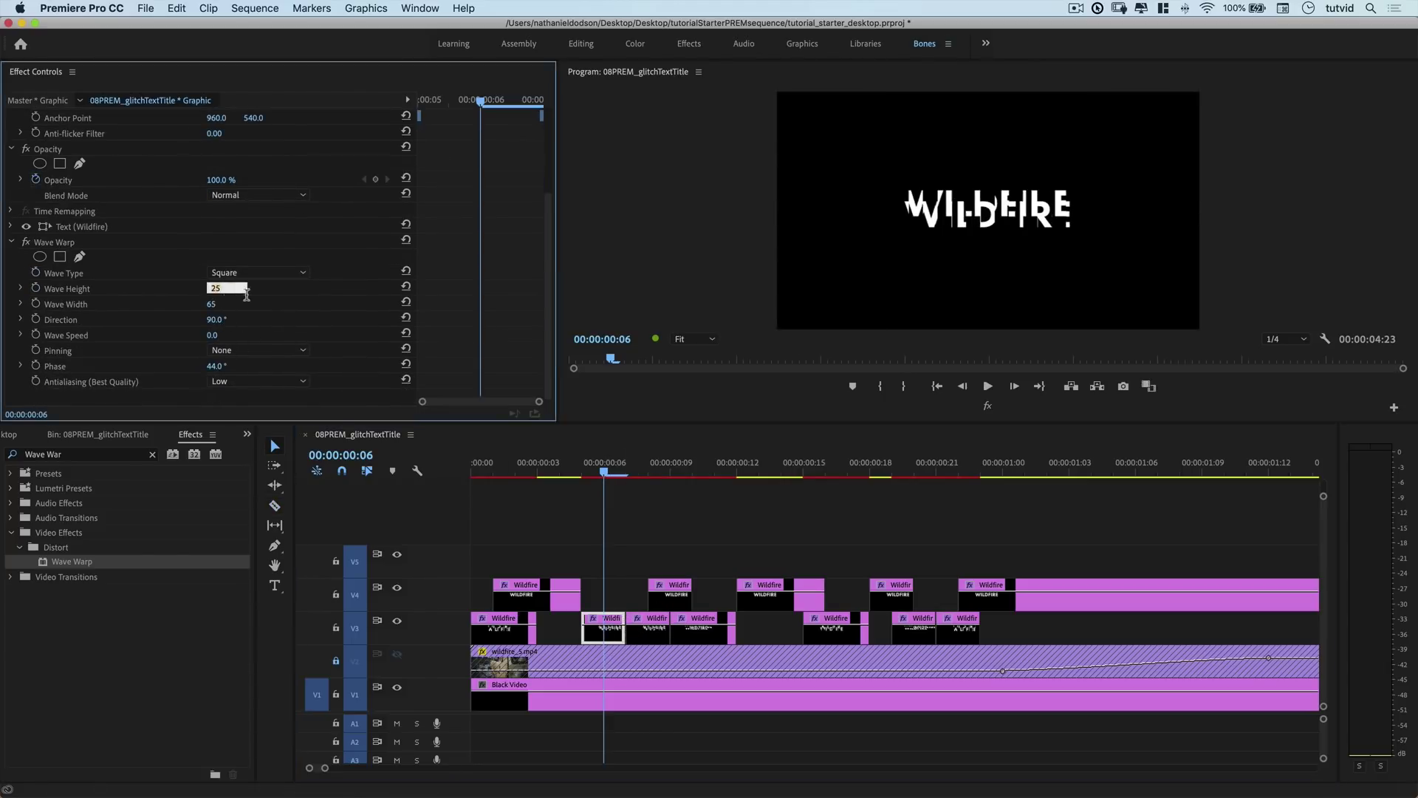
text(65)
key(Tab)
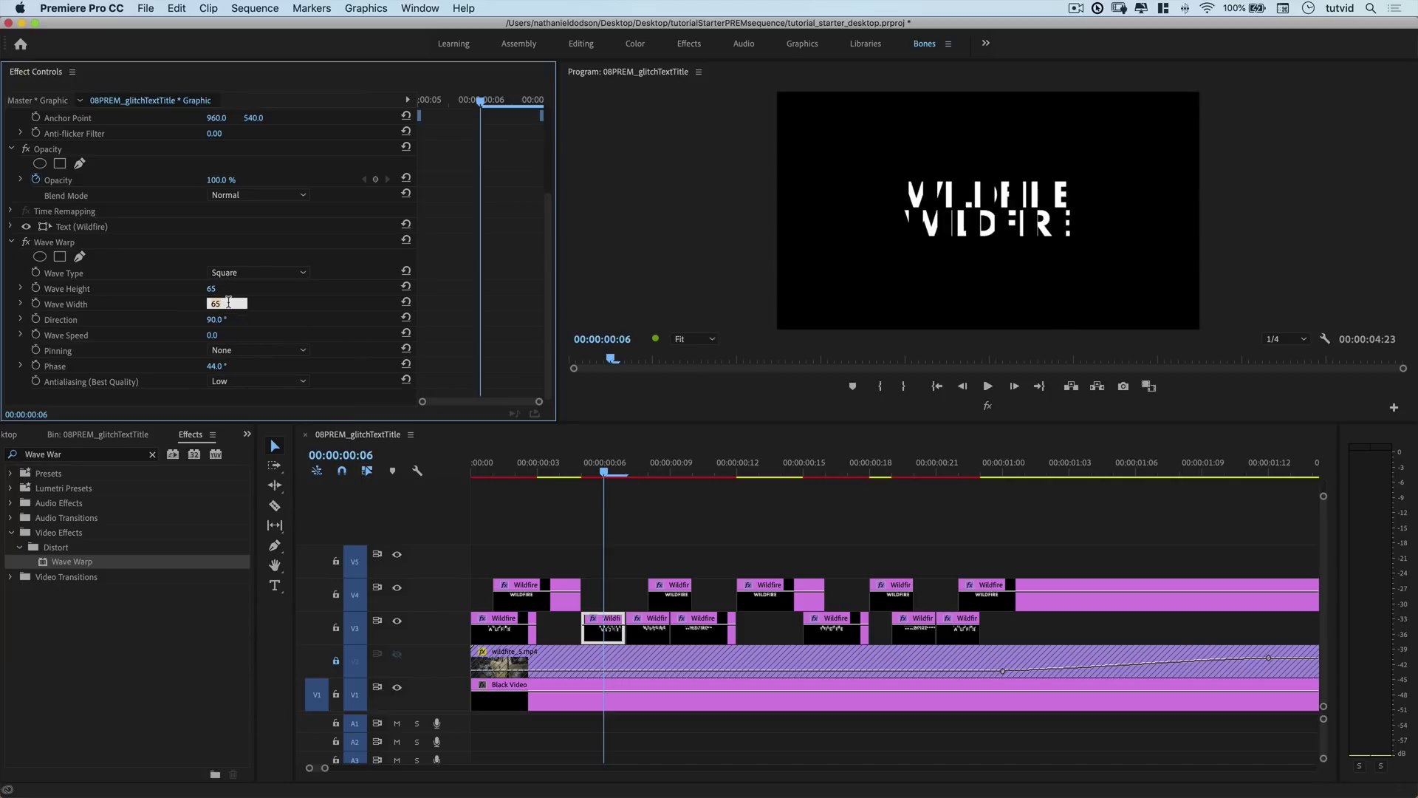
text(110)
key(Tab)
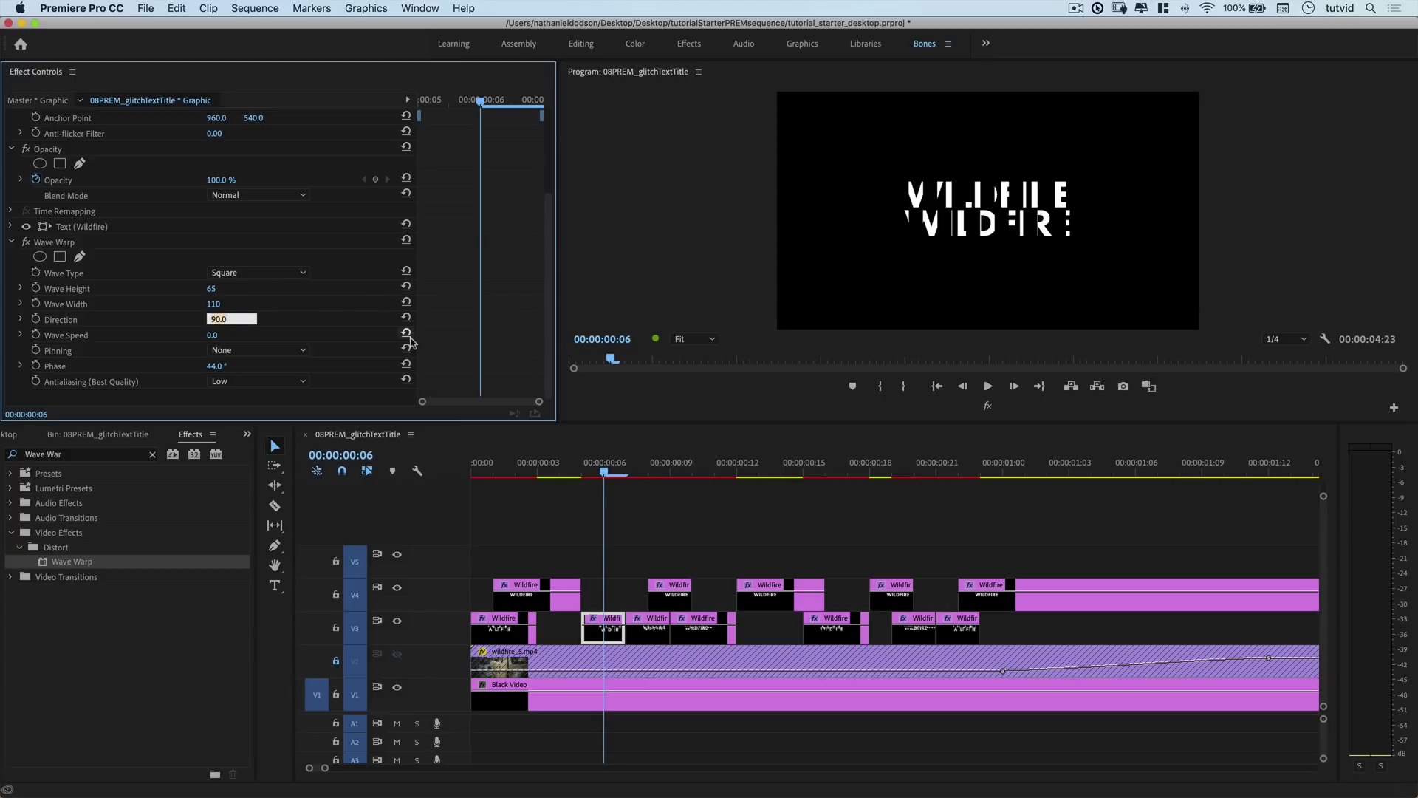
click(592, 496)
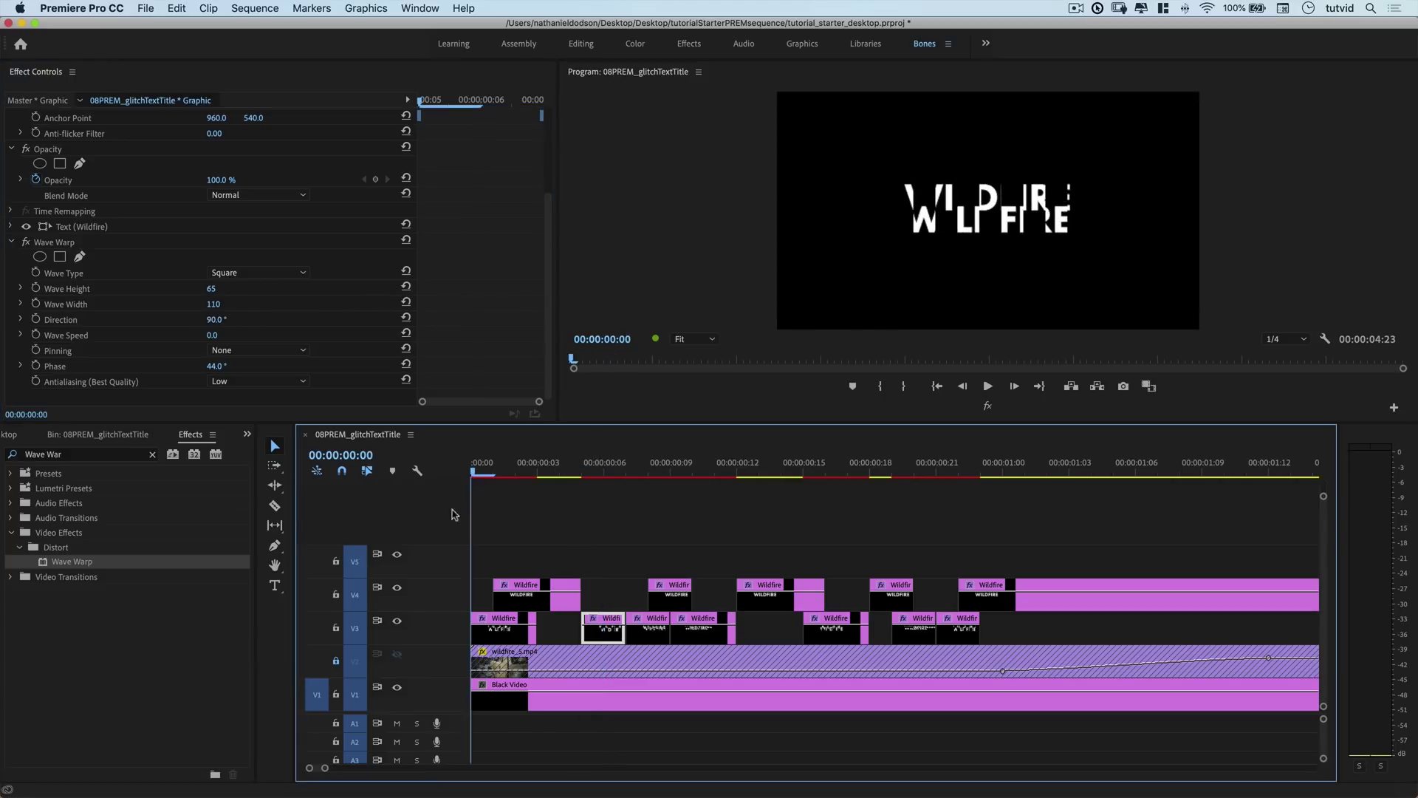
Play the warped title from the sequence start to preview it
key(space)
key(Home)
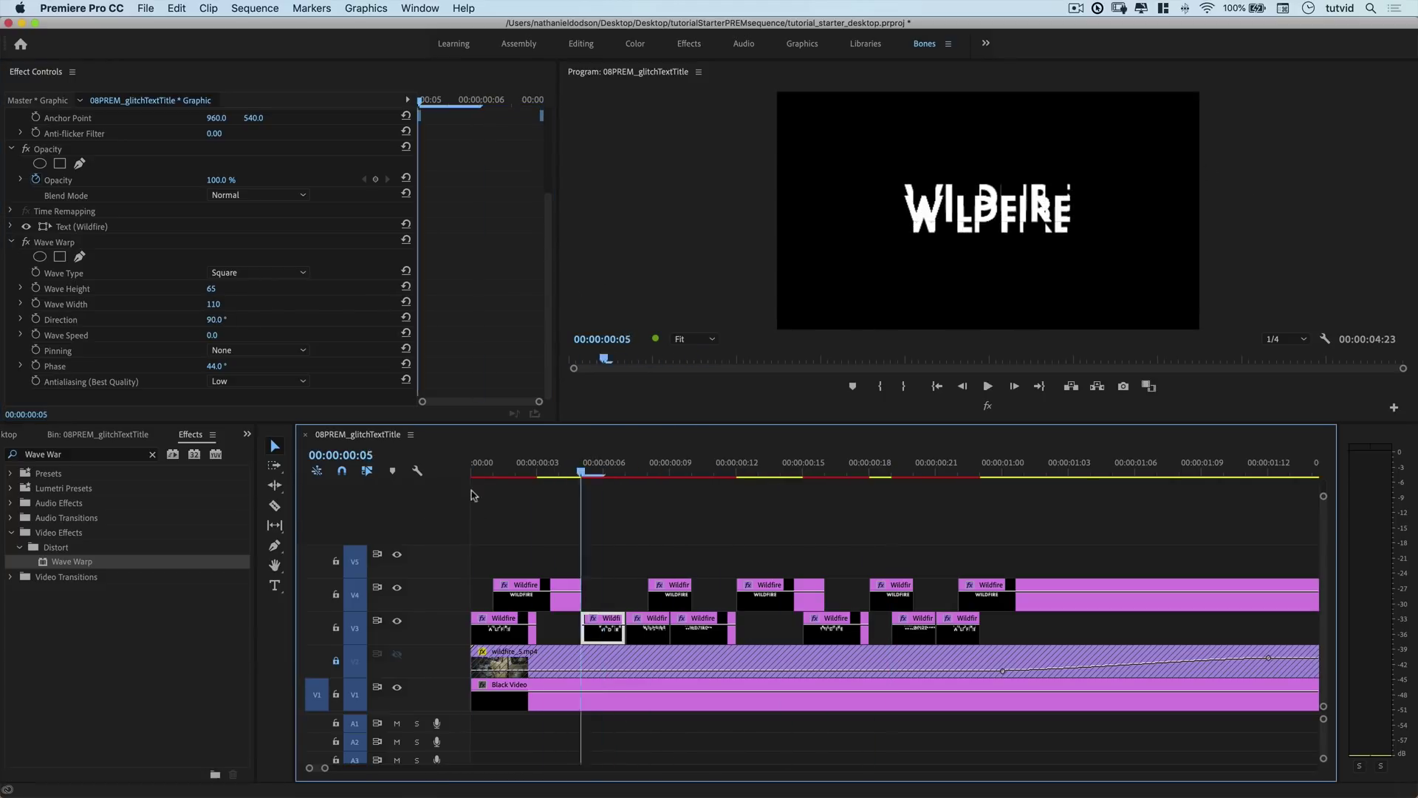
key(space)
key(Home)
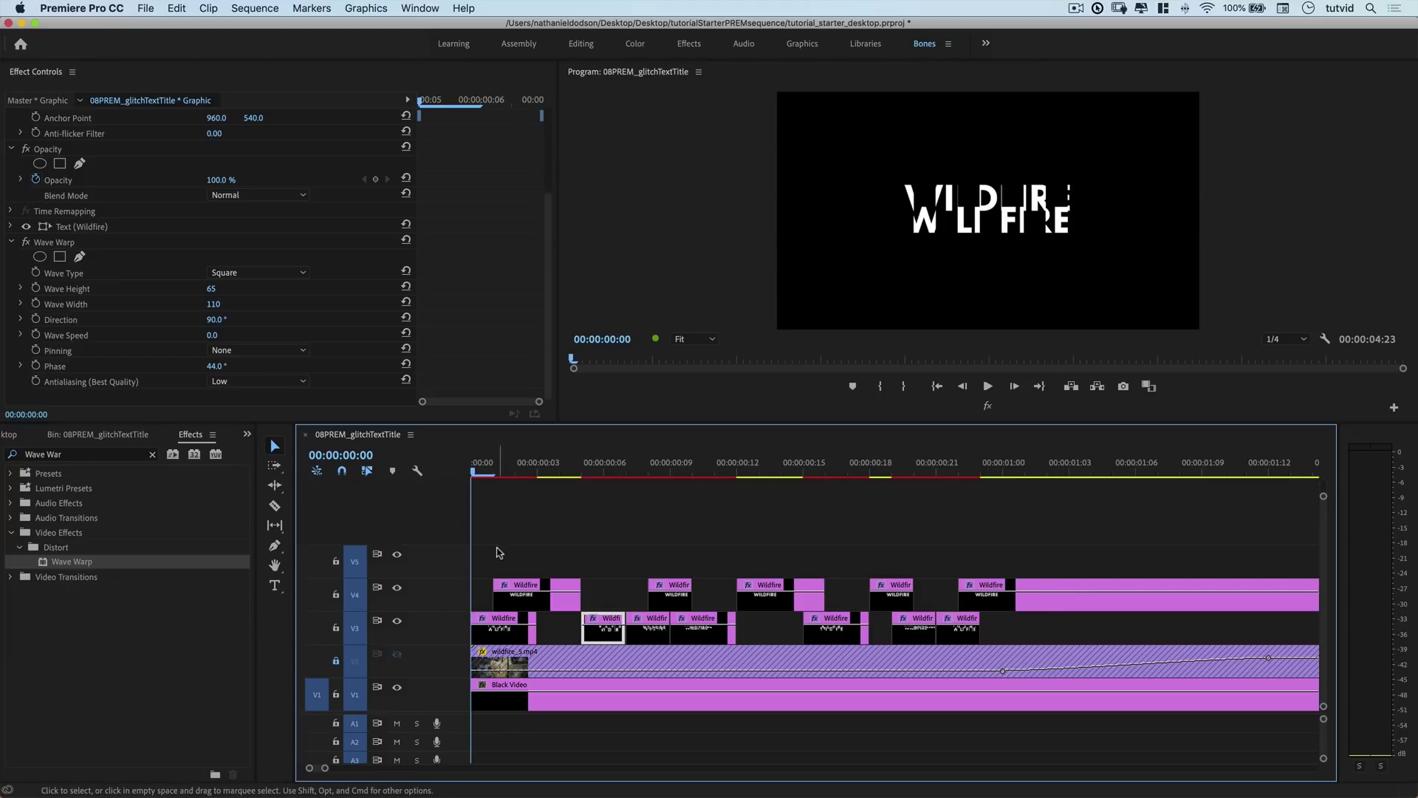
Shift all V3 and V4 Wildfire clips up one track with Alt+Up, then preview
drag(481, 561, 1115, 626)
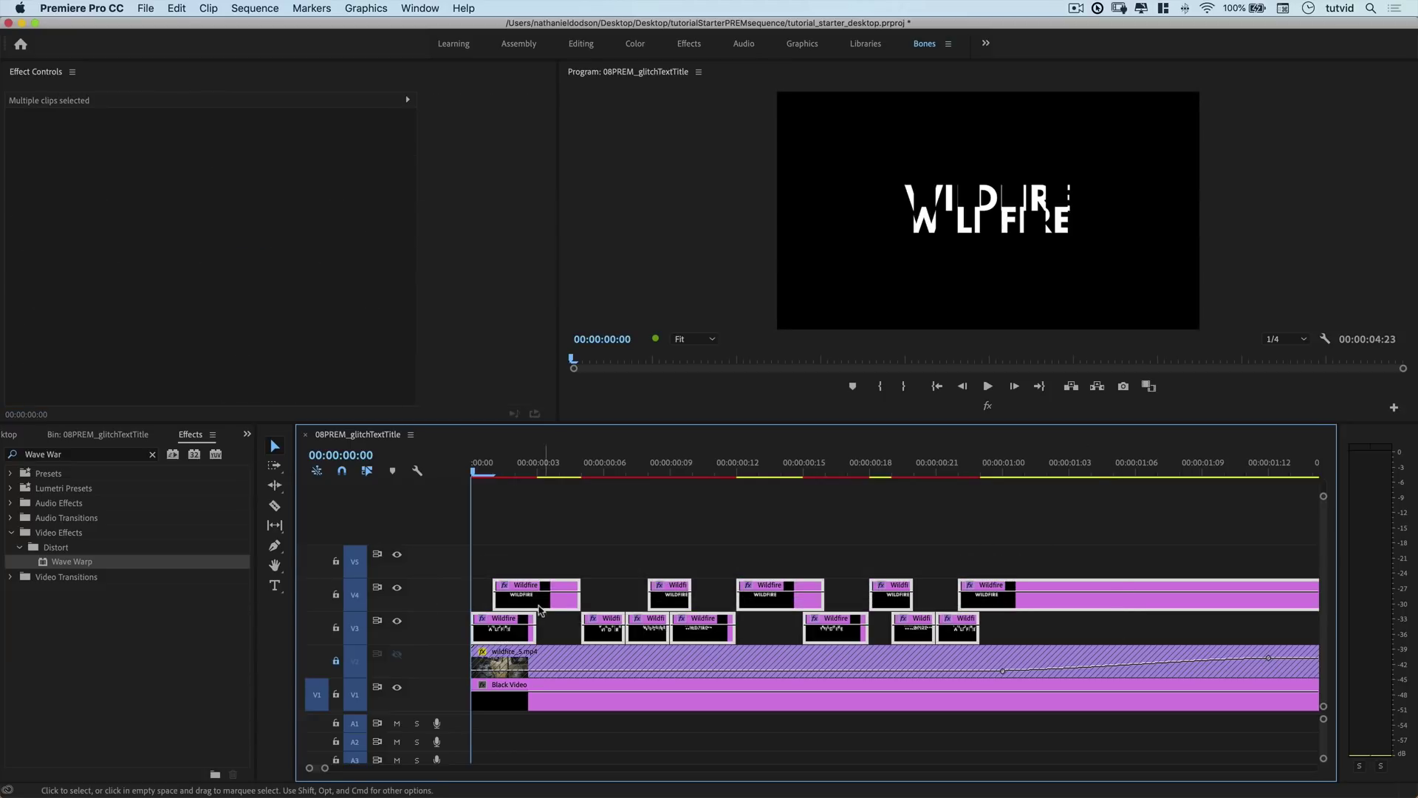
key(alt+Up)
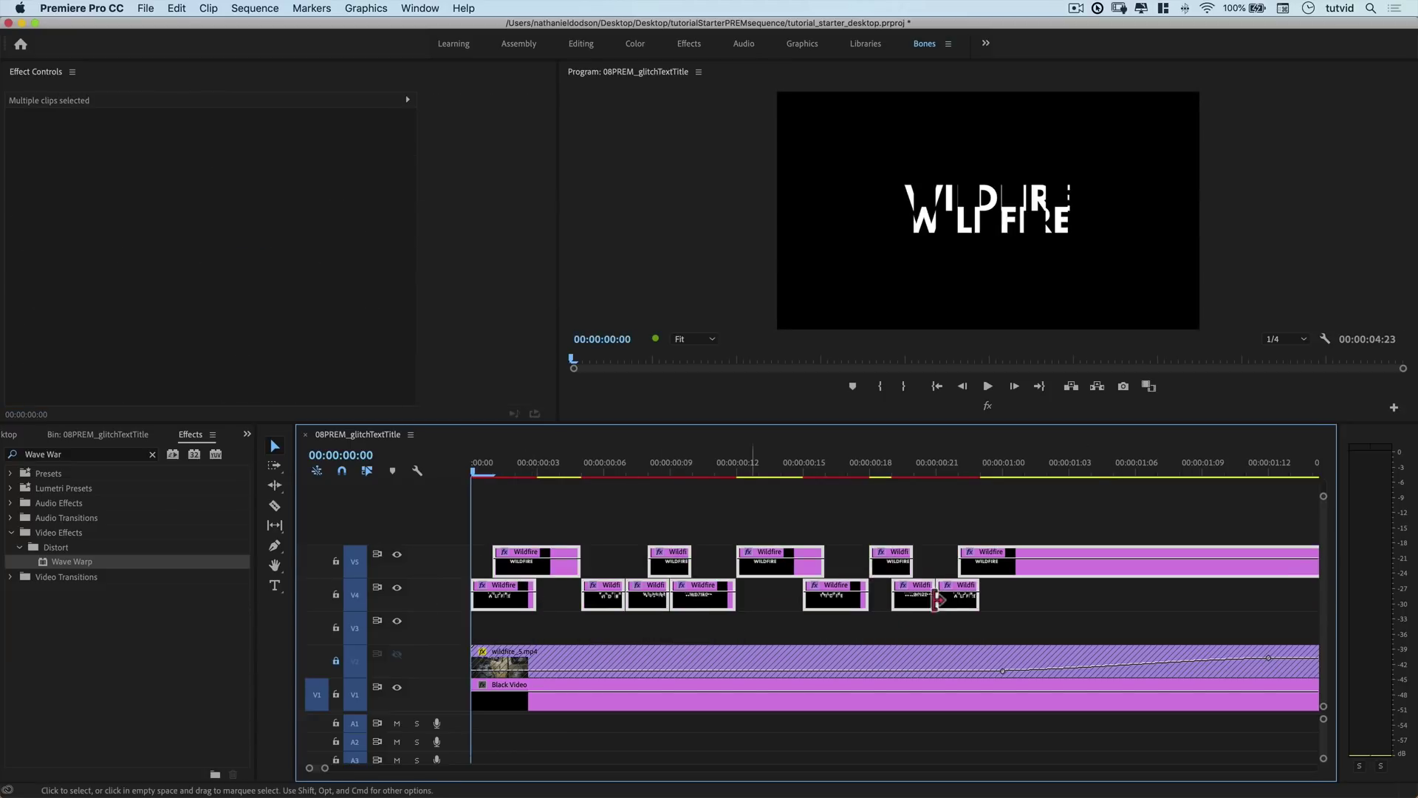
click(514, 630)
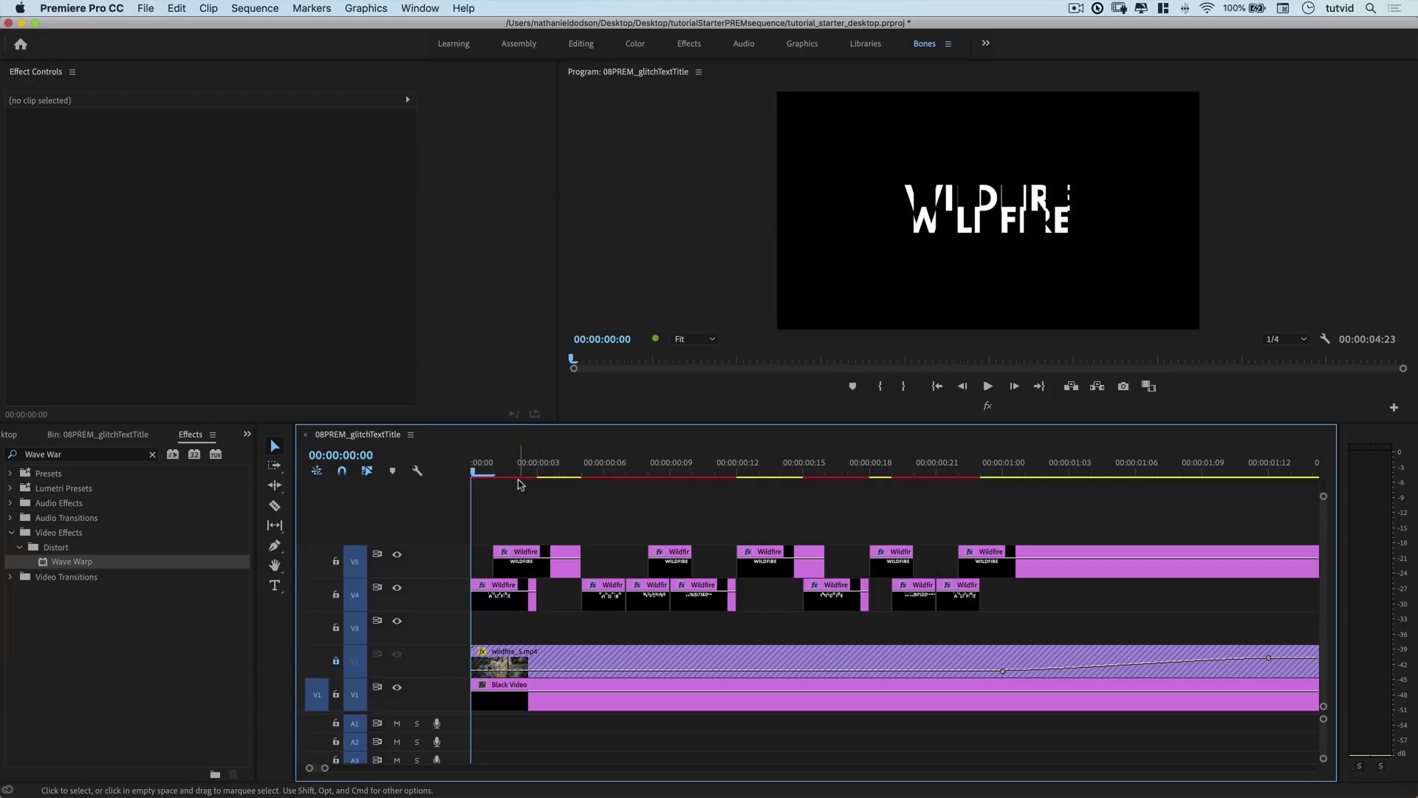
key(space)
key(space)
mouse_move(521, 497)
mouse_down()
mouse_move(1091, 500)
mouse_move(516, 506)
mouse_up()
click(490, 606)
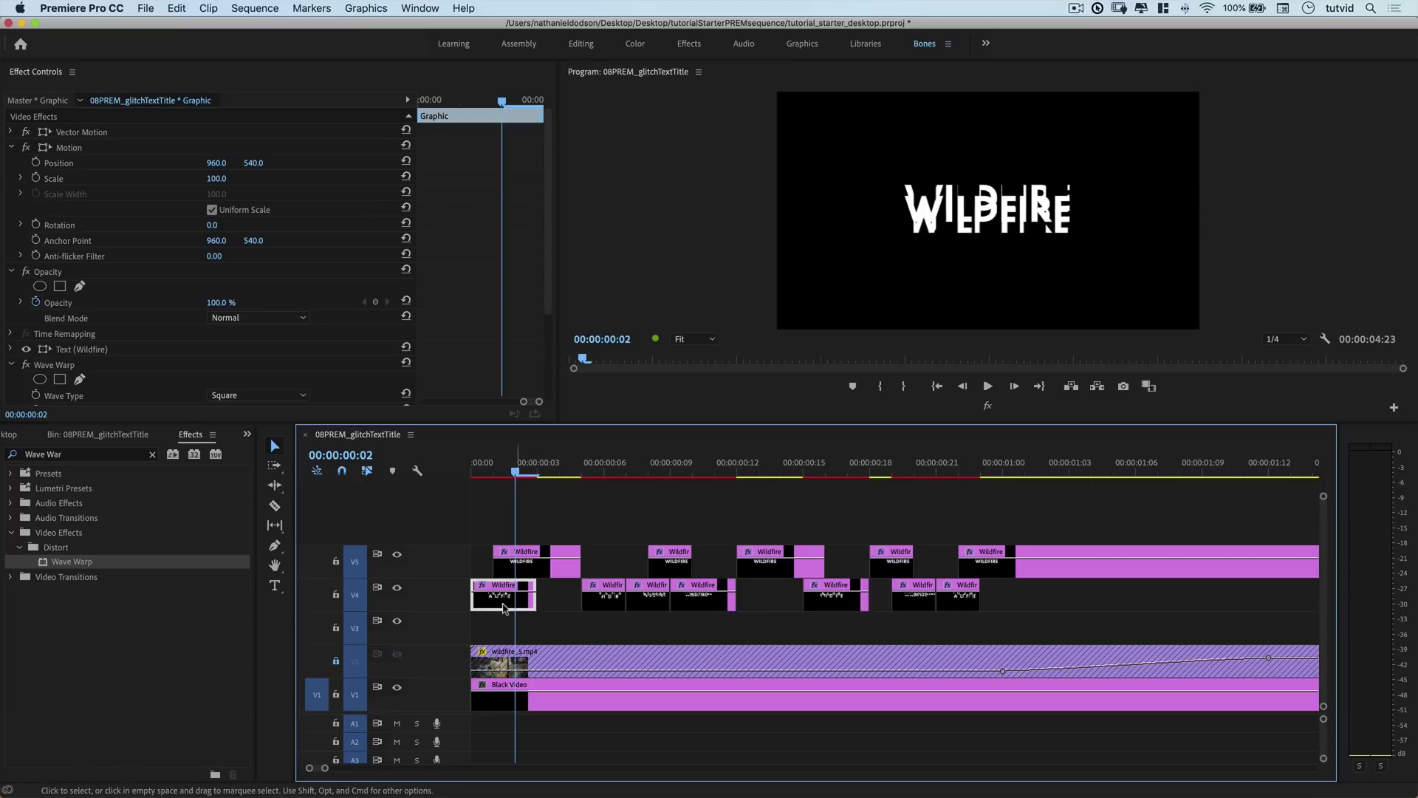
Apply Color Balance (RGB) to the first Wildfire clip on V4
click(64, 458)
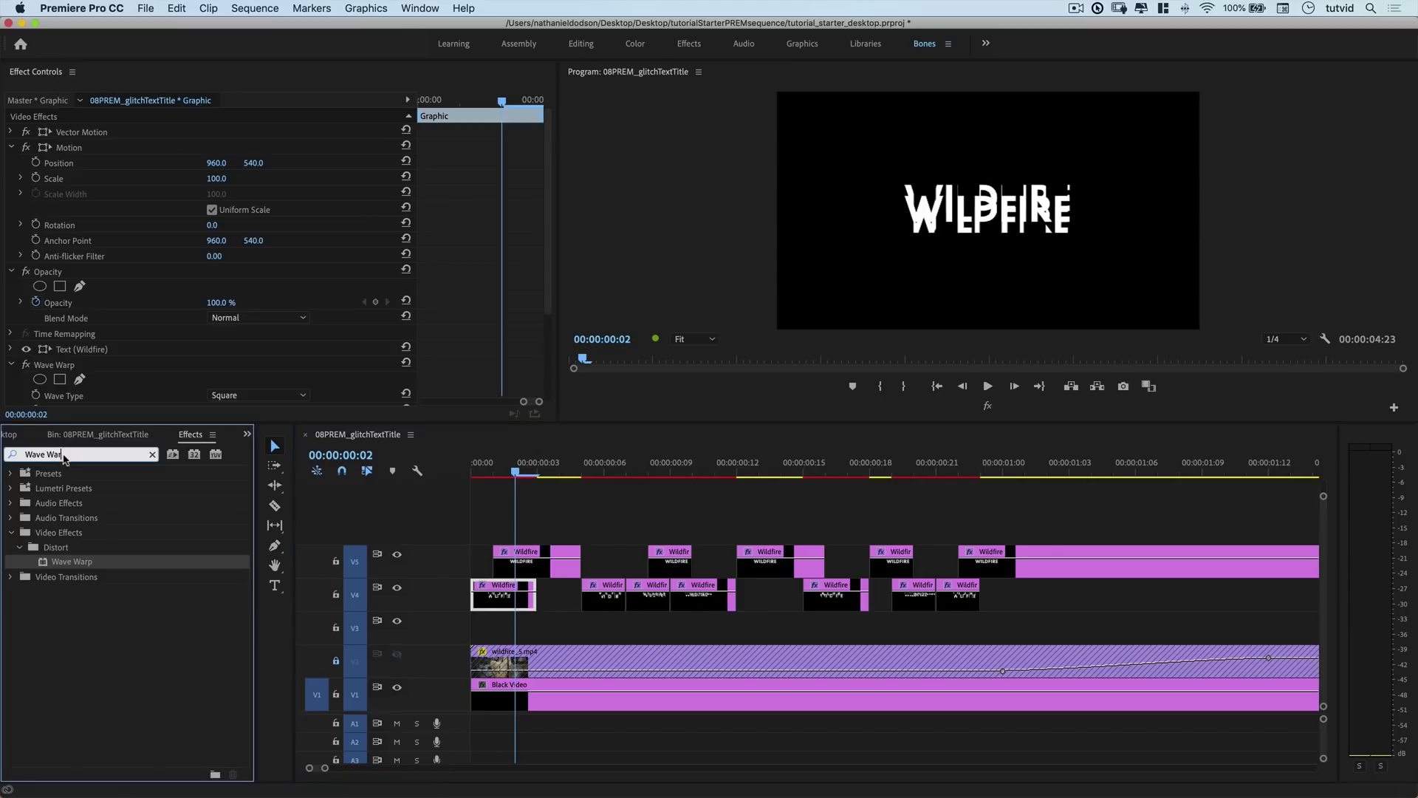
key(super+a)
text(RG)
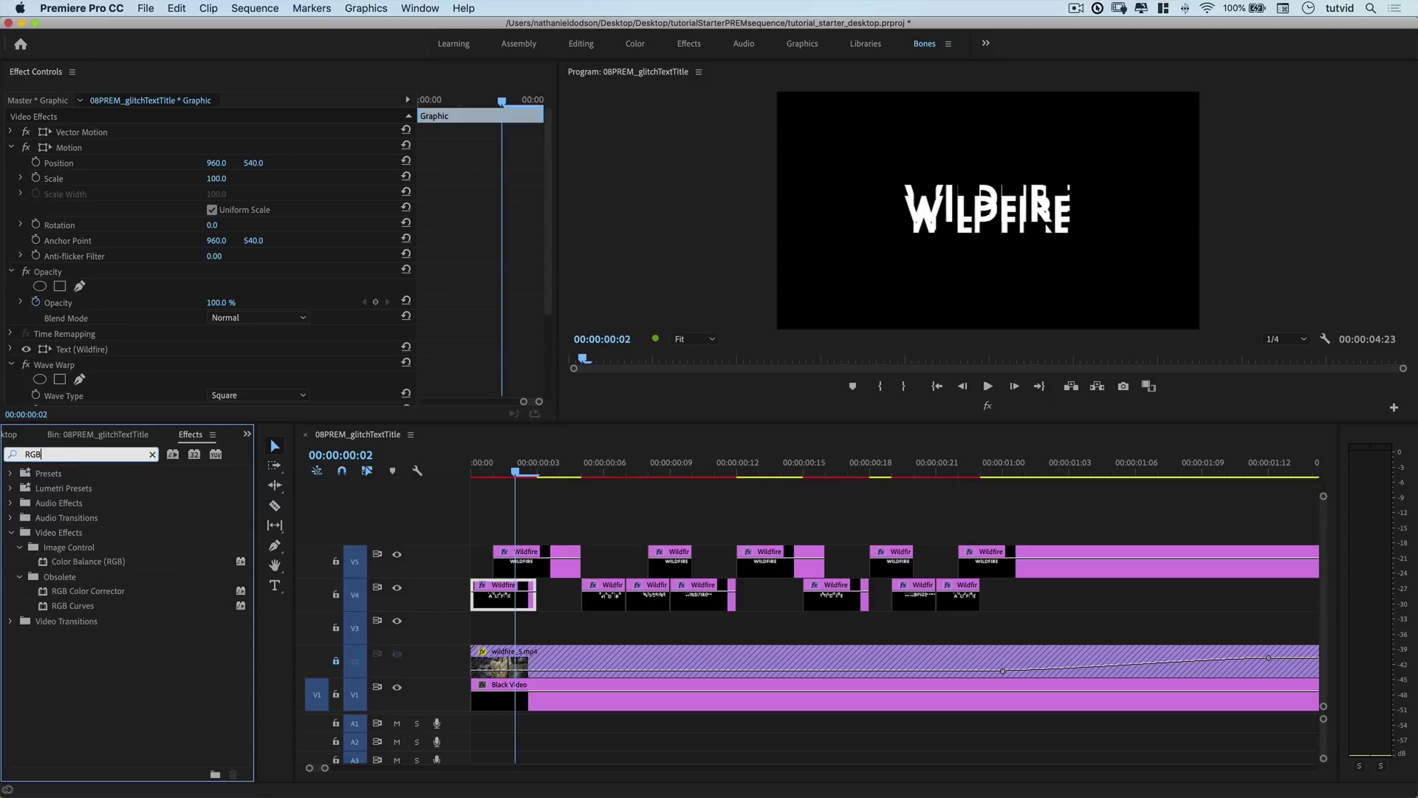
click(86, 563)
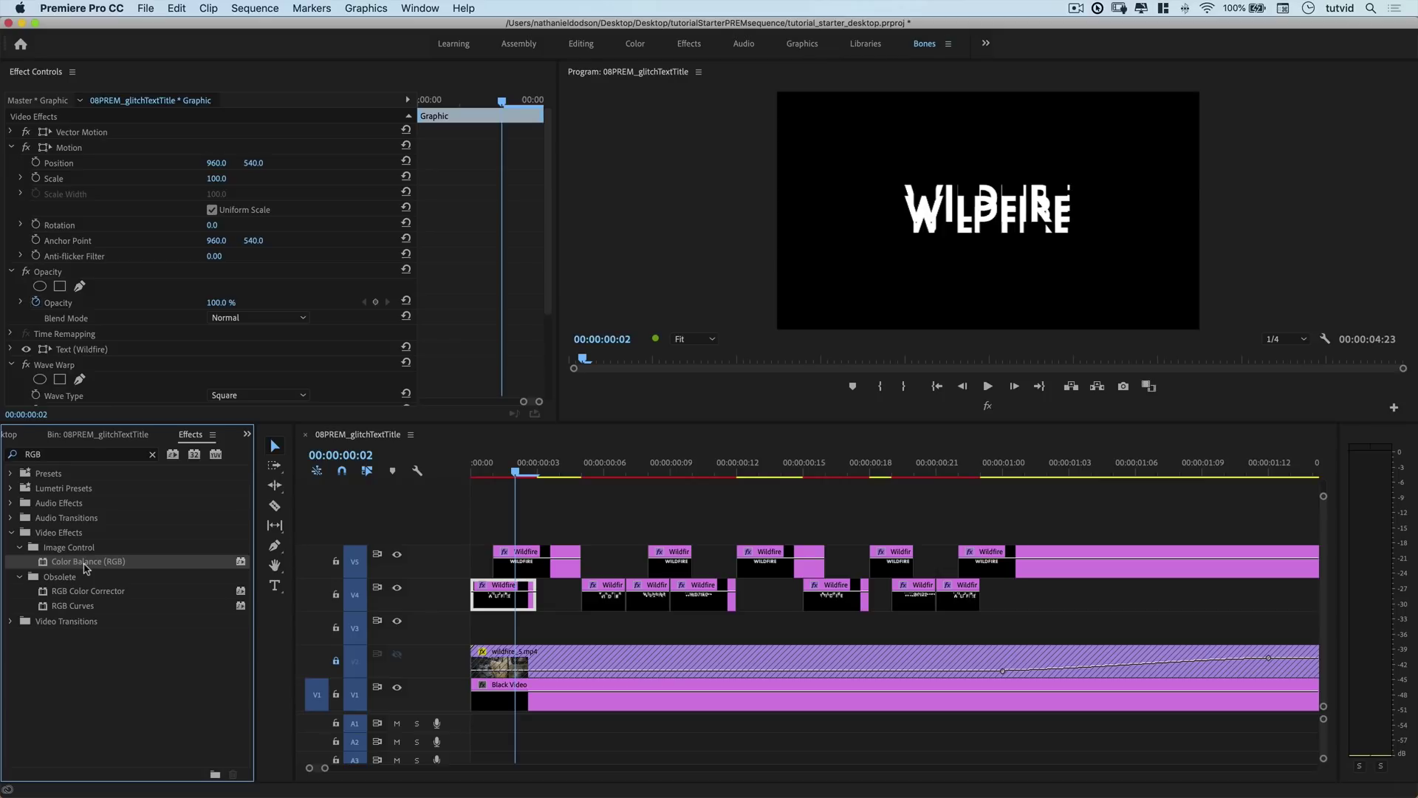
drag(86, 566, 507, 598)
Set Color Balance Green and Blue to 0 so the clip turns red
scroll(171, 295, down, 5)
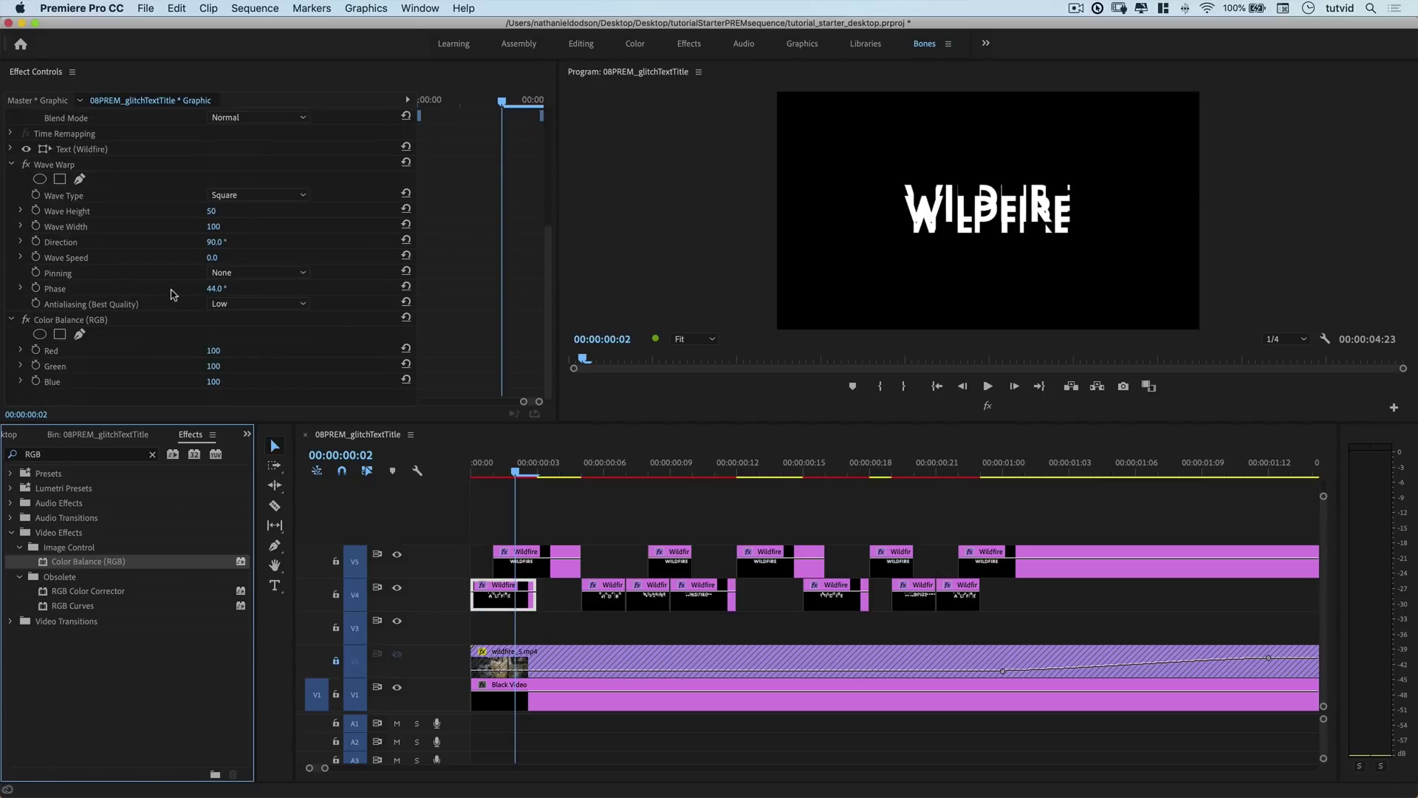
click(11, 165)
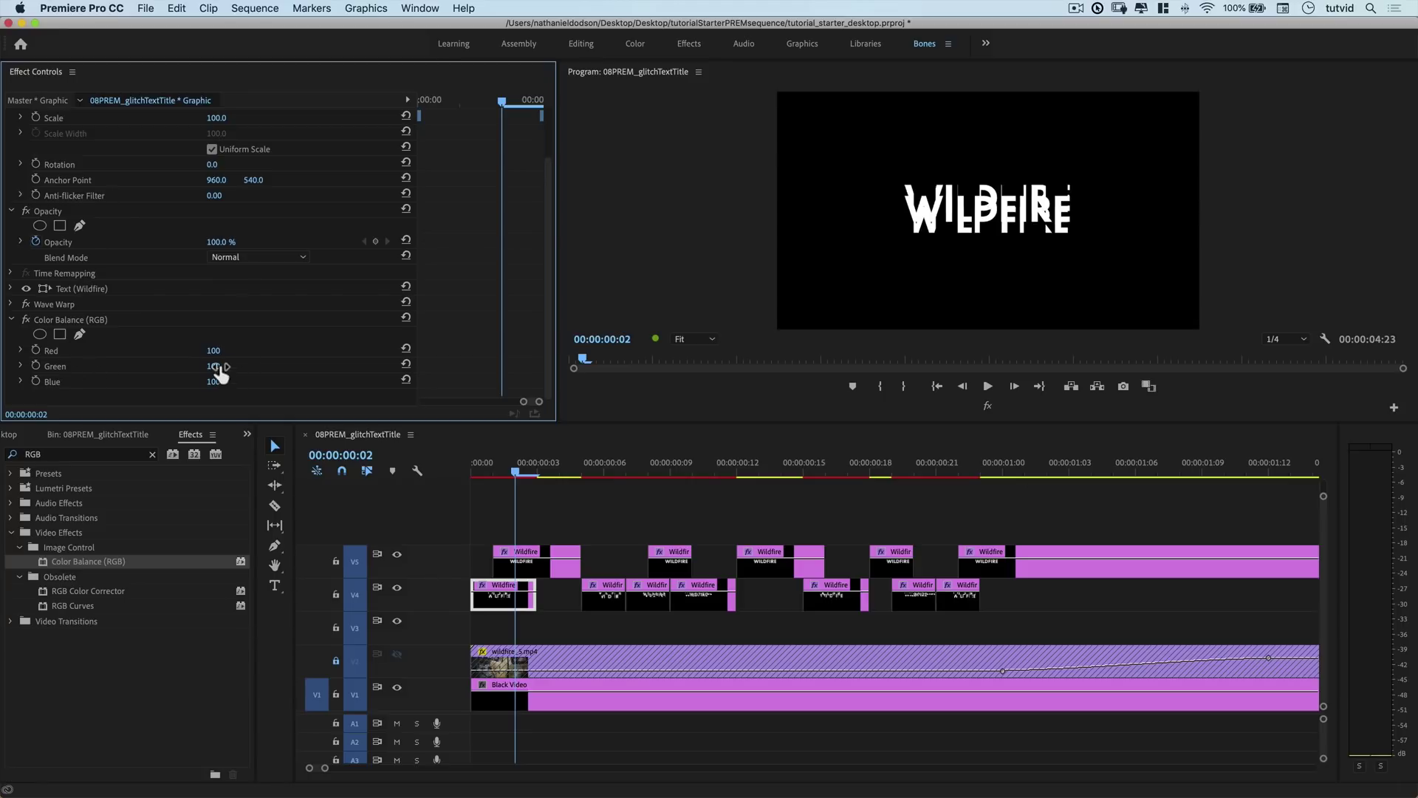
drag(220, 373, 147, 381)
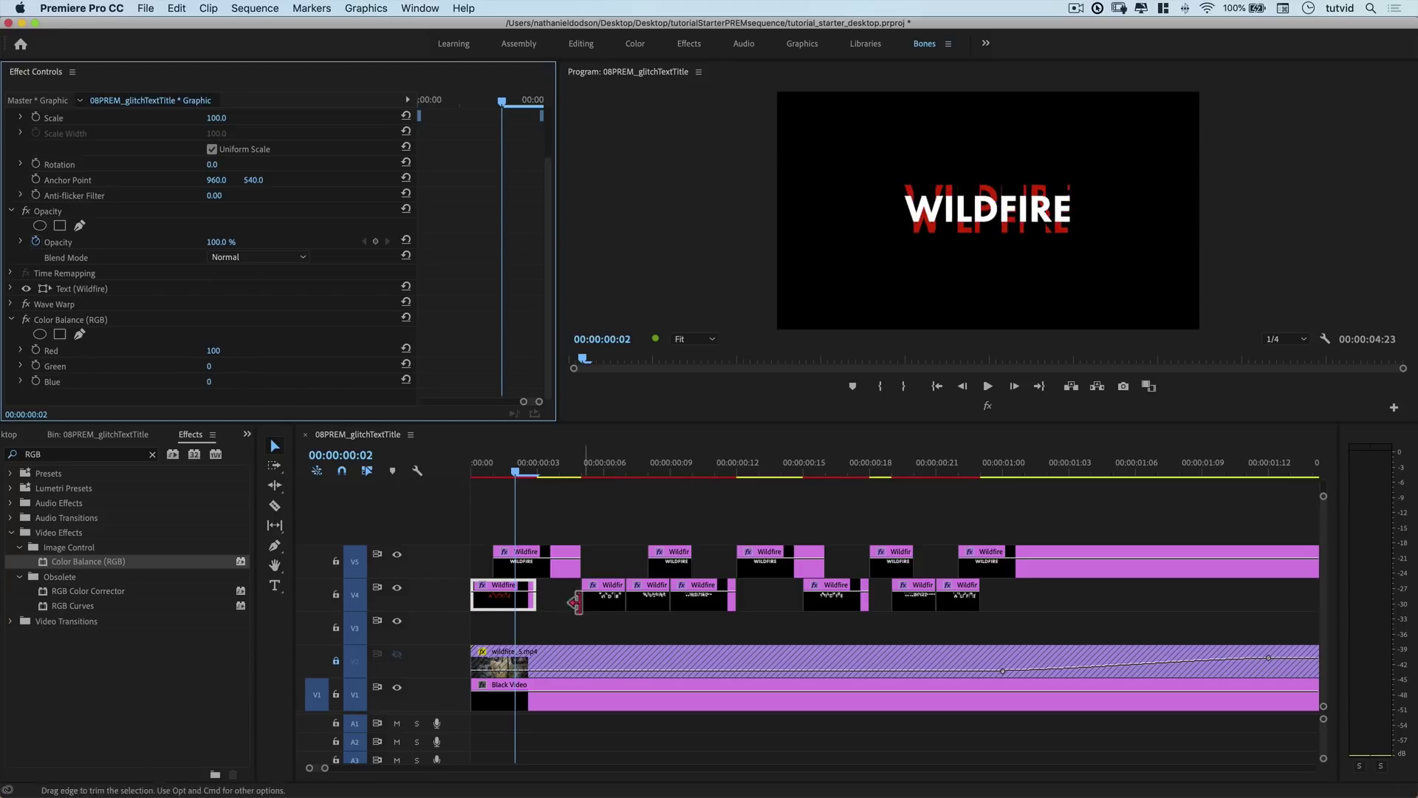
click(93, 320)
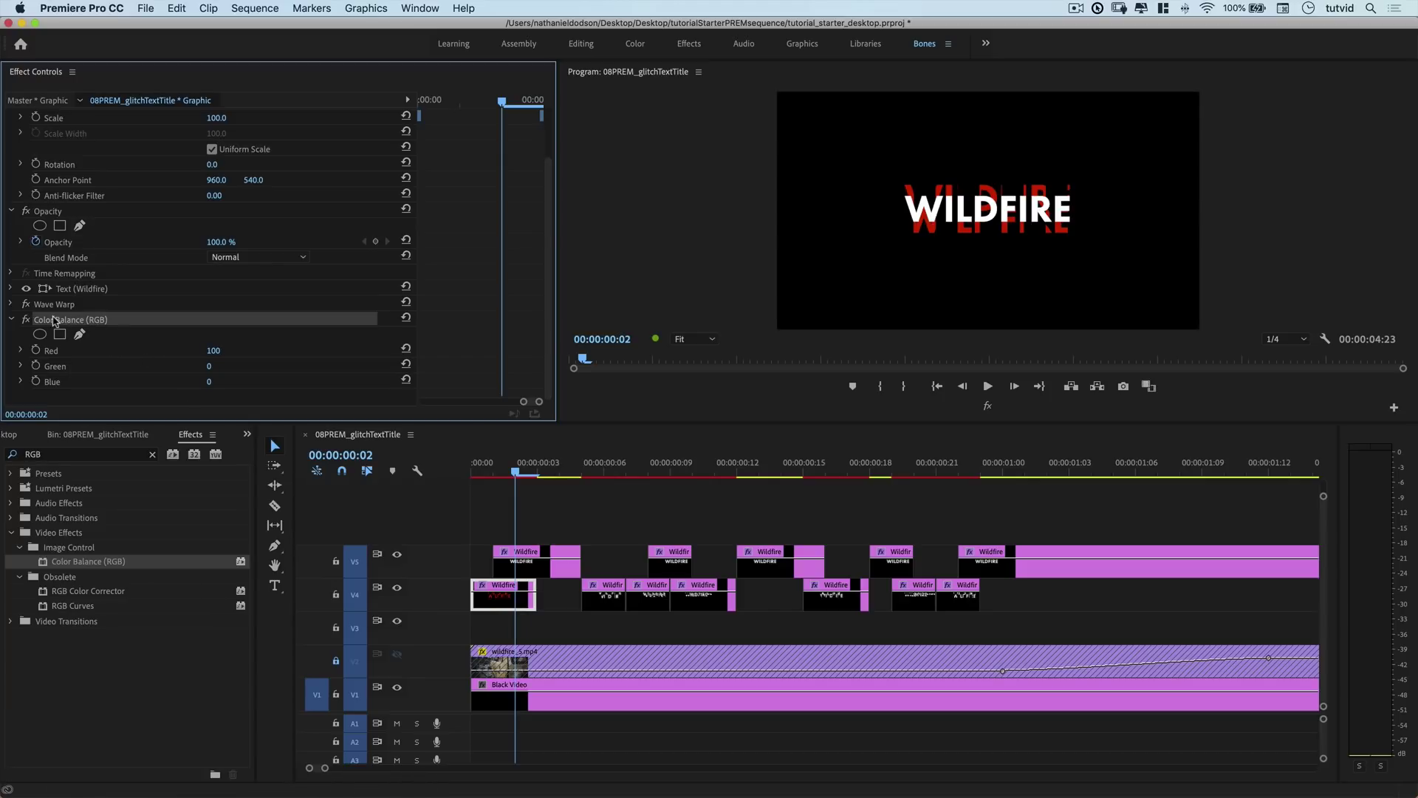
right_click(92, 320)
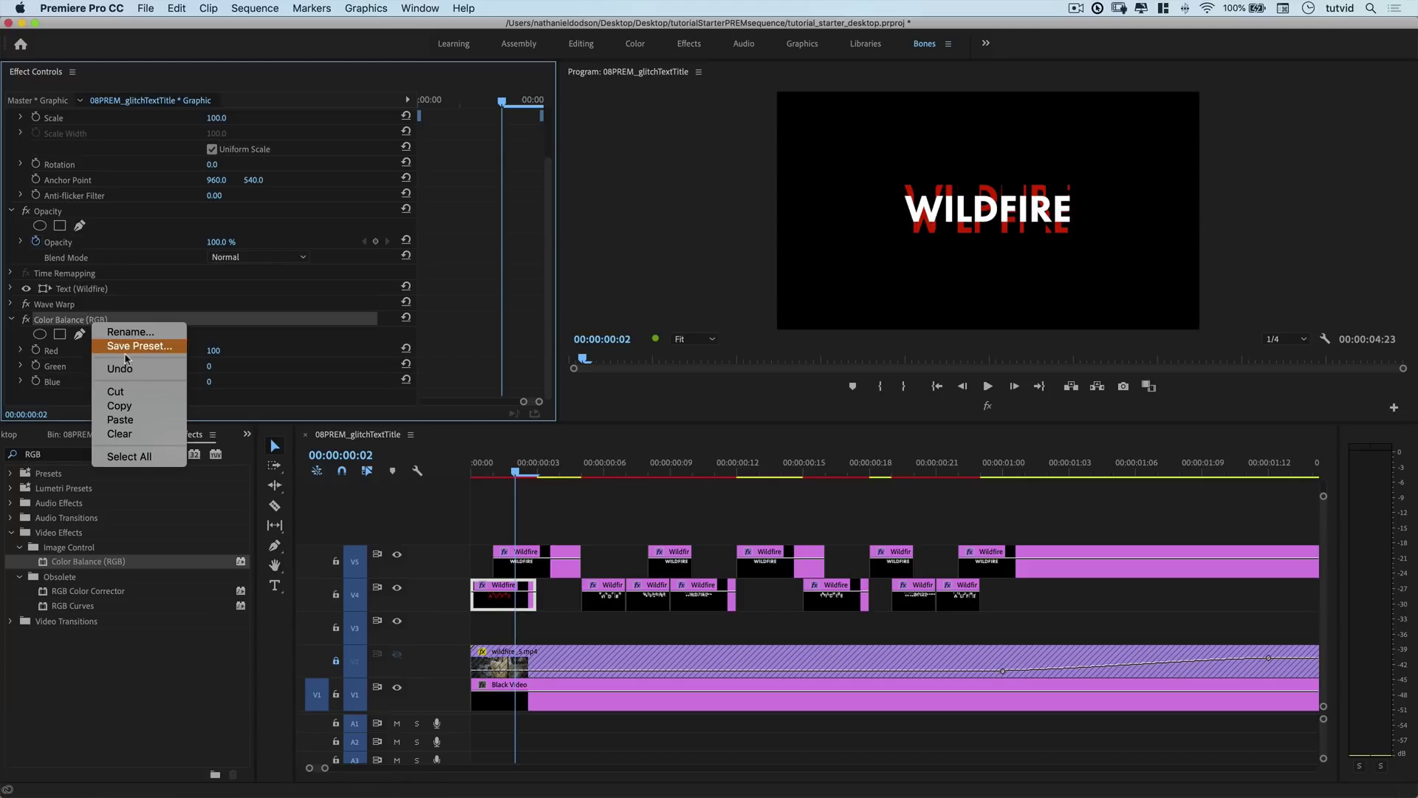
Copy the red Color Balance (RGB) and paste it onto the next V4 Wildfire pieces
click(121, 414)
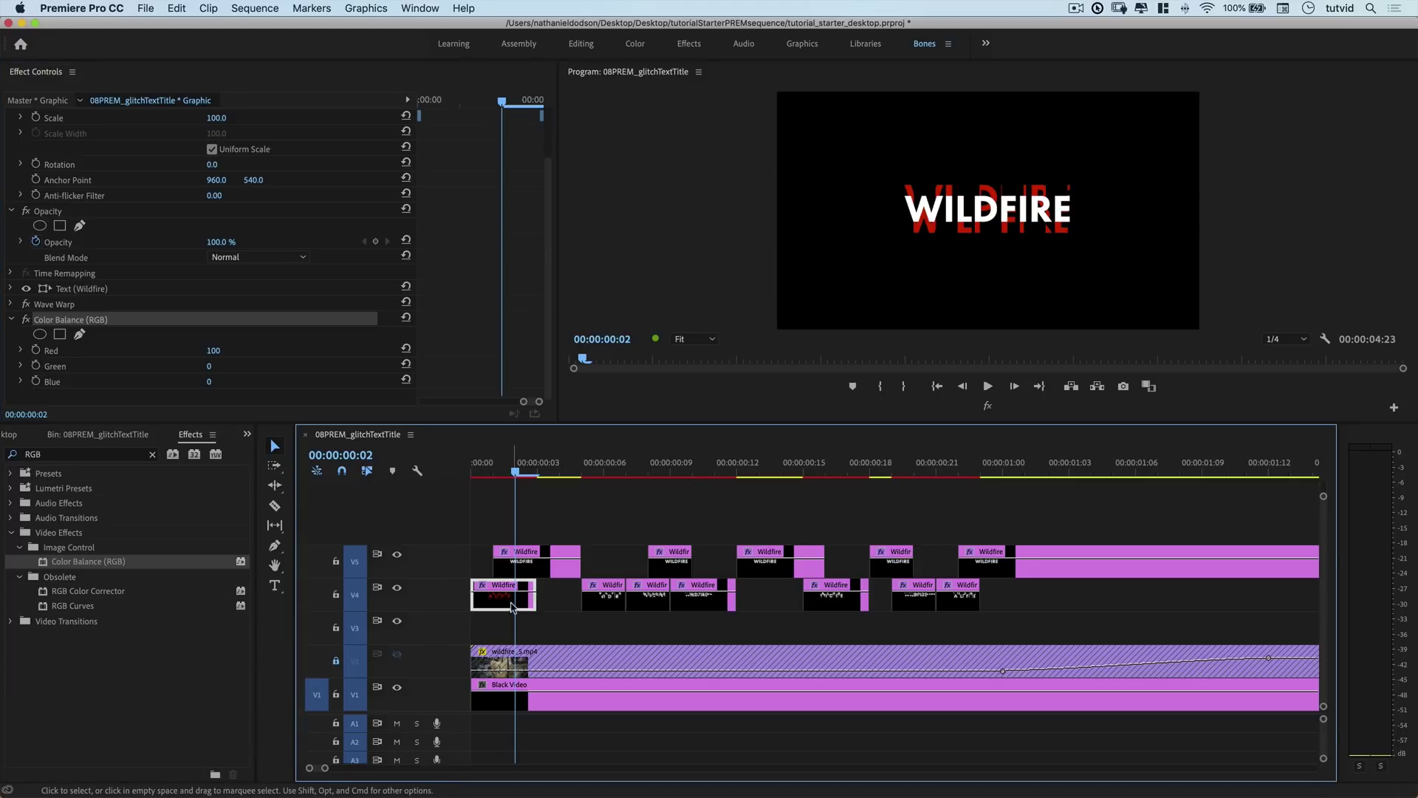
click(598, 600)
click(655, 604)
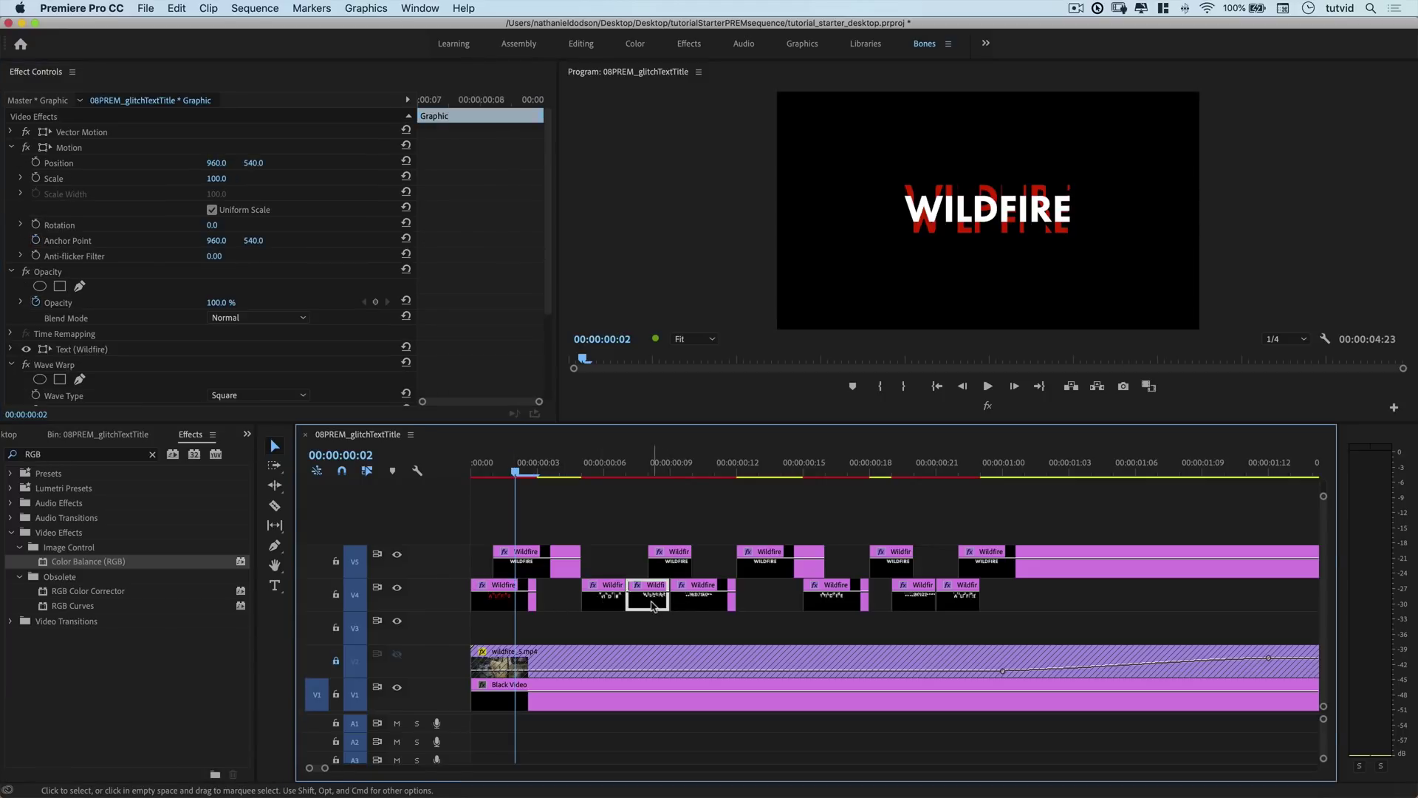
click(700, 606)
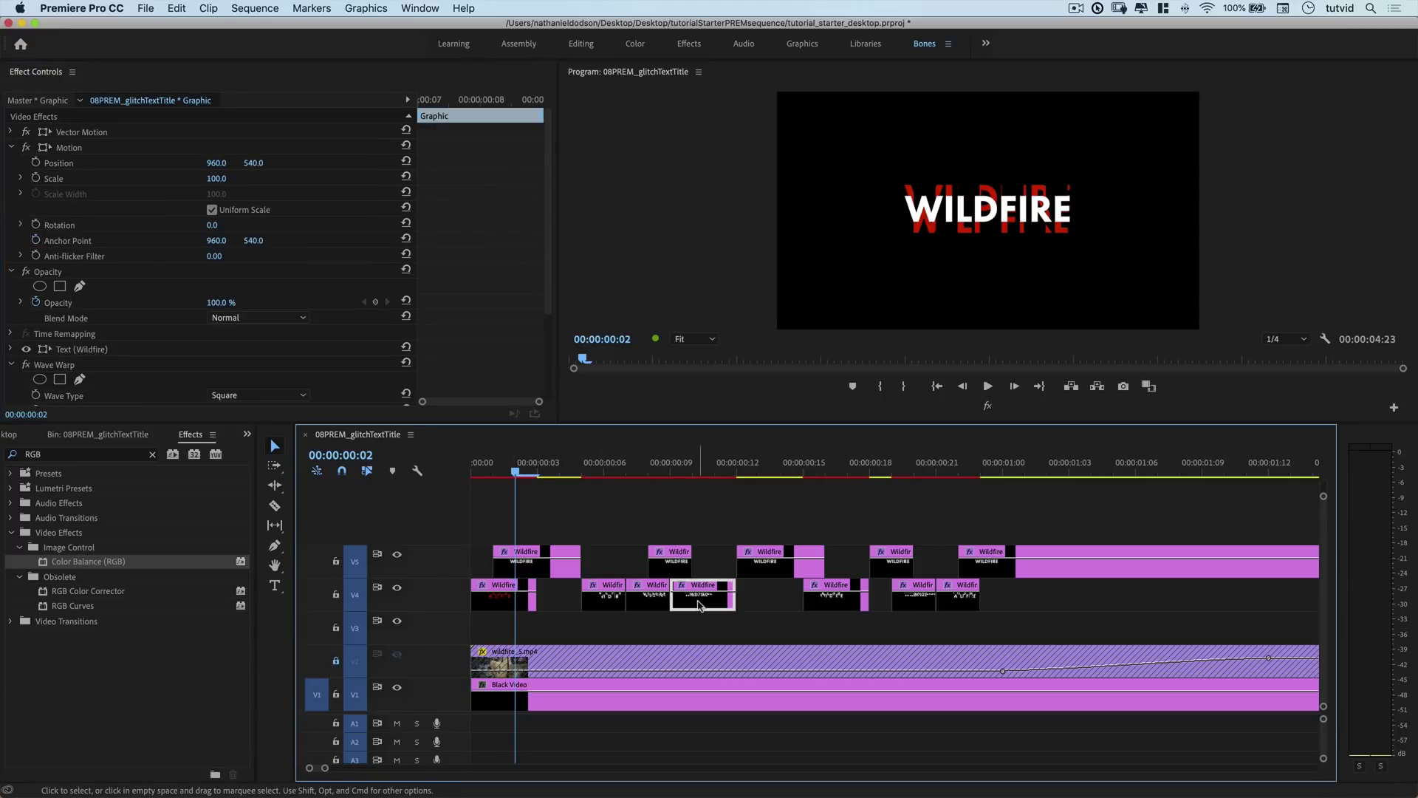
click(12, 364)
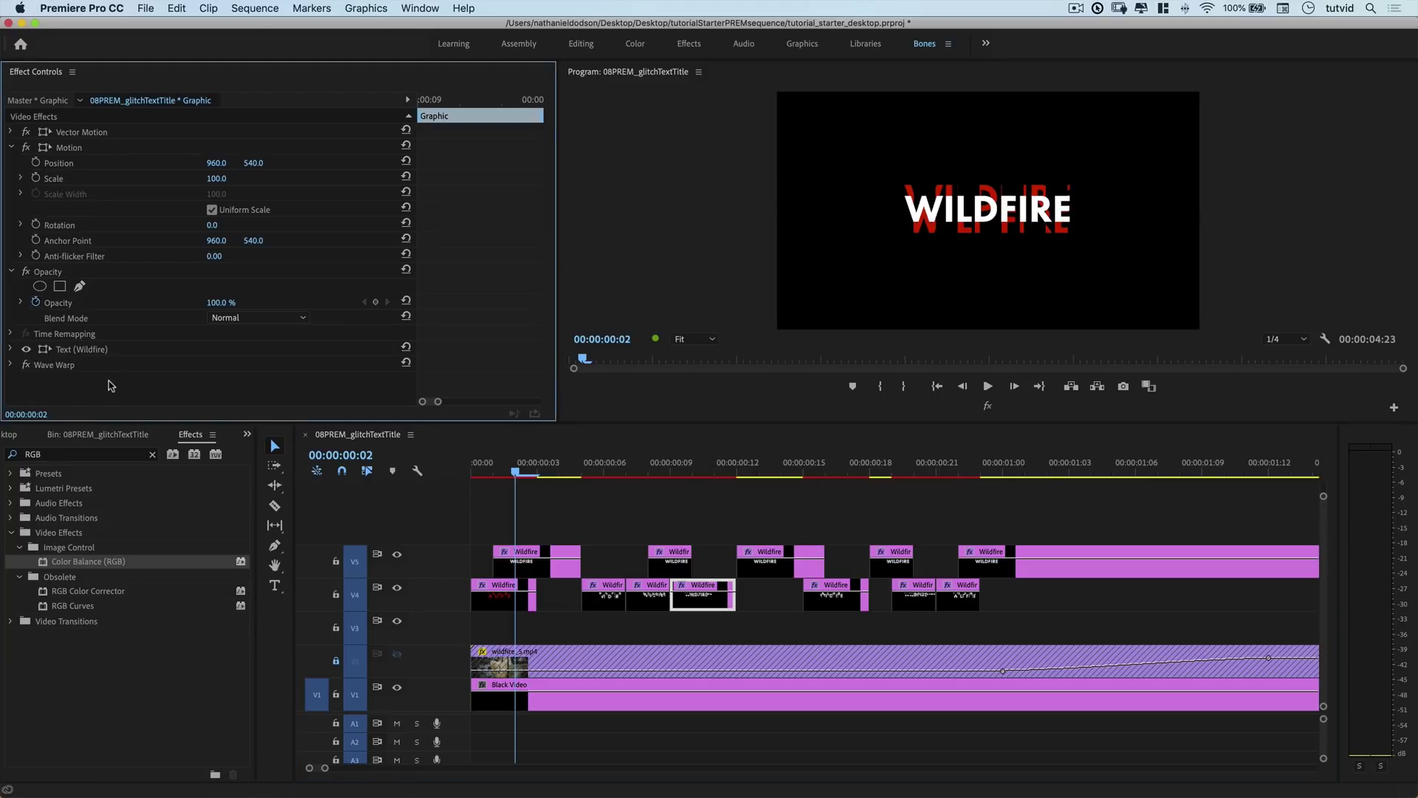
key(super+v)
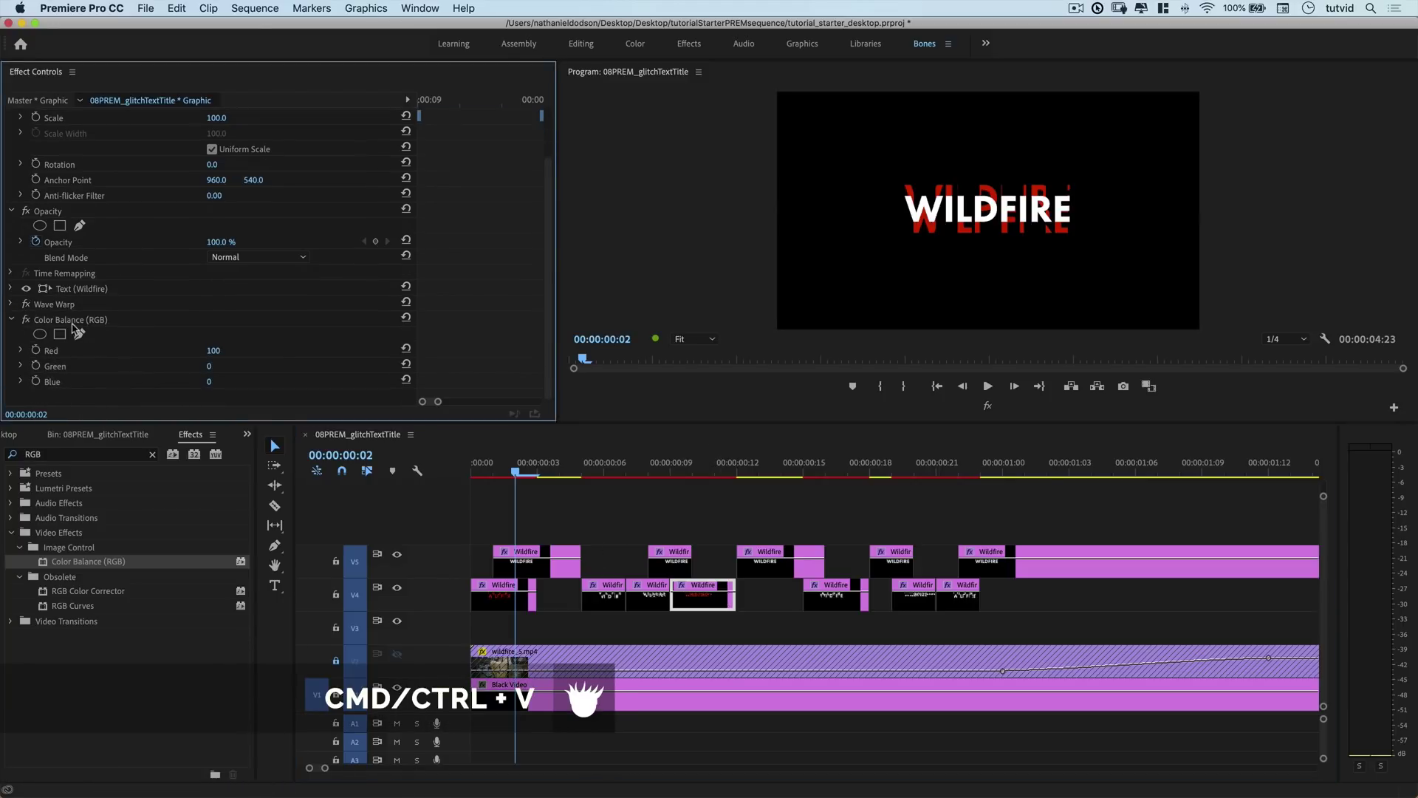
Extend the red tint to the later V4 pieces around frames 16, 21 and 22
click(714, 472)
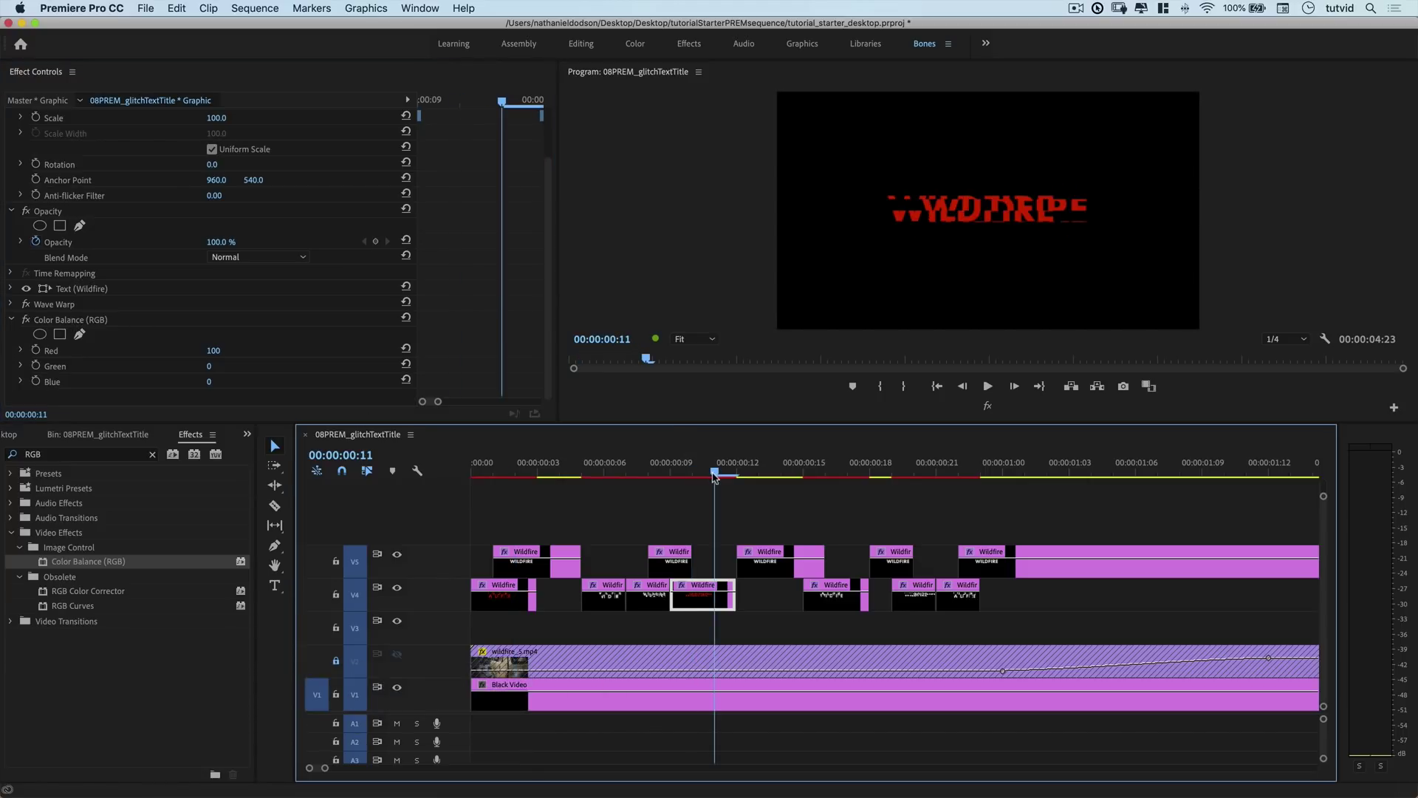
drag(714, 476, 803, 475)
click(849, 604)
click(917, 605)
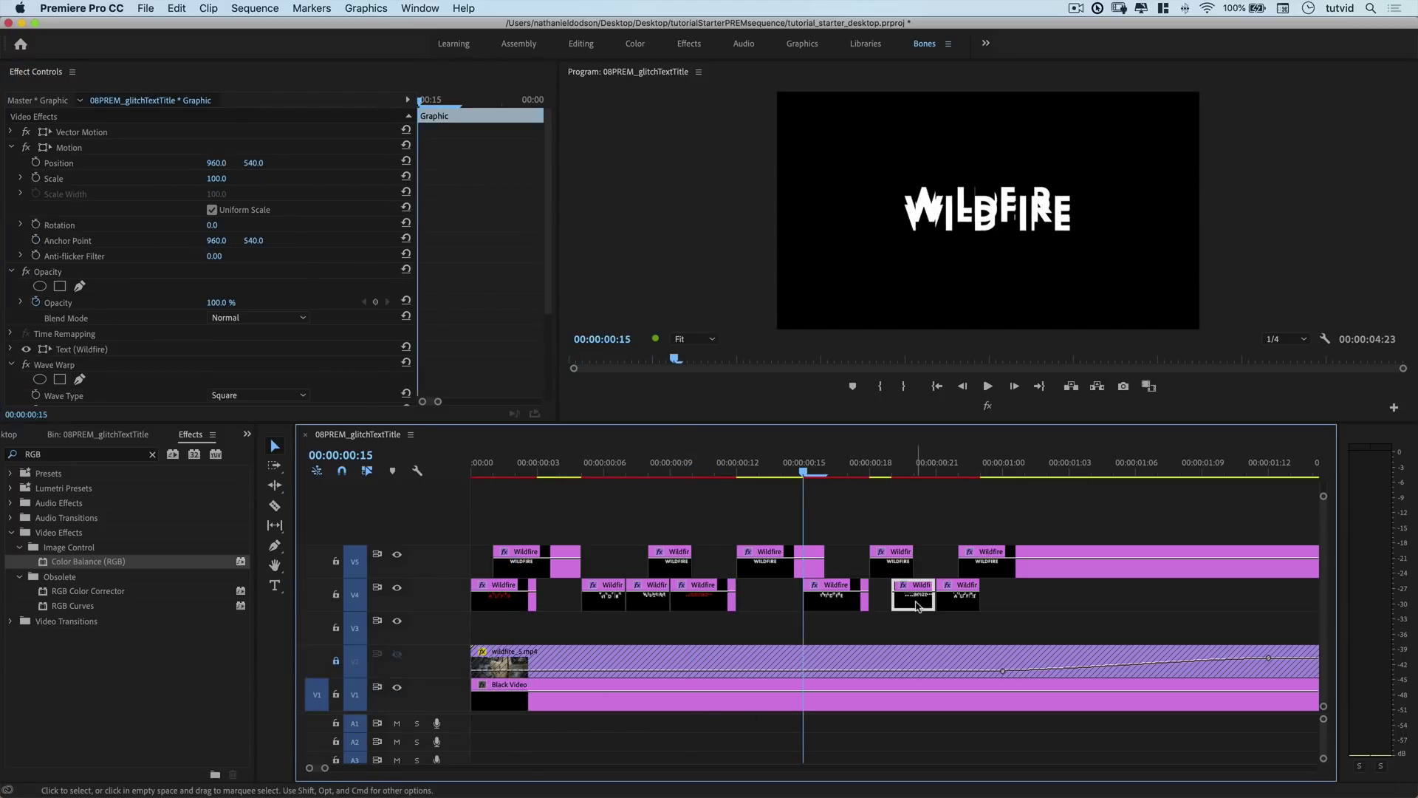
drag(942, 472, 958, 474)
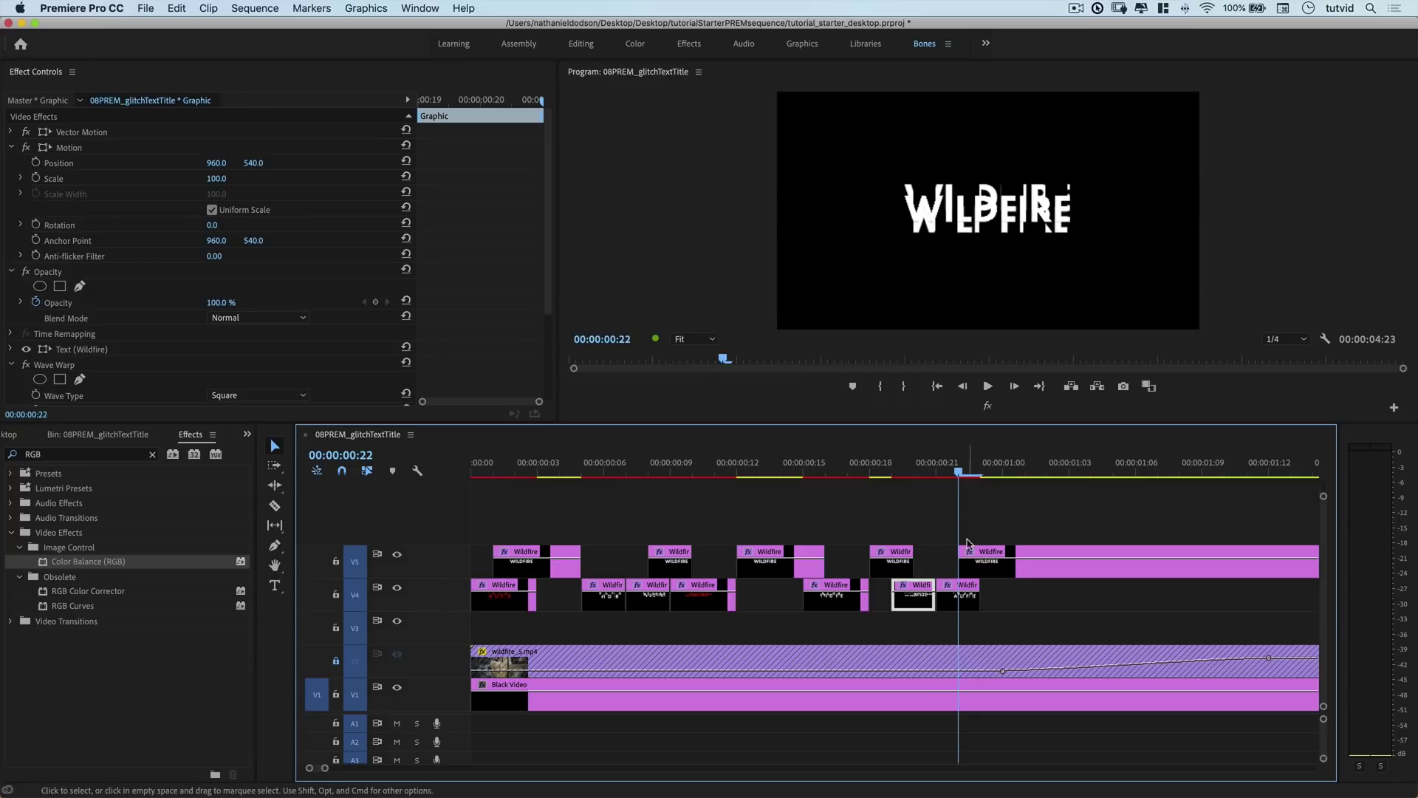
click(960, 602)
scroll(137, 316, down, 4)
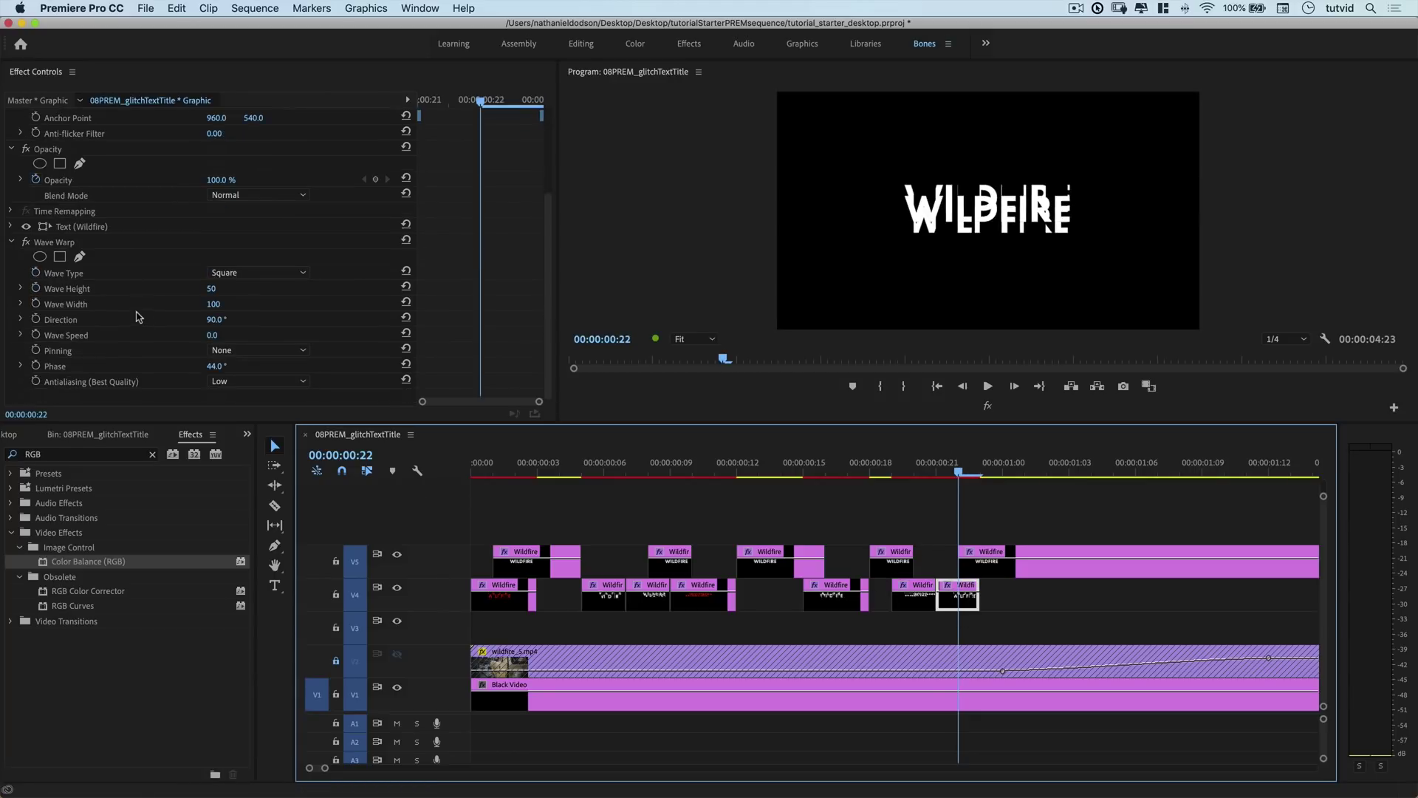
click(13, 242)
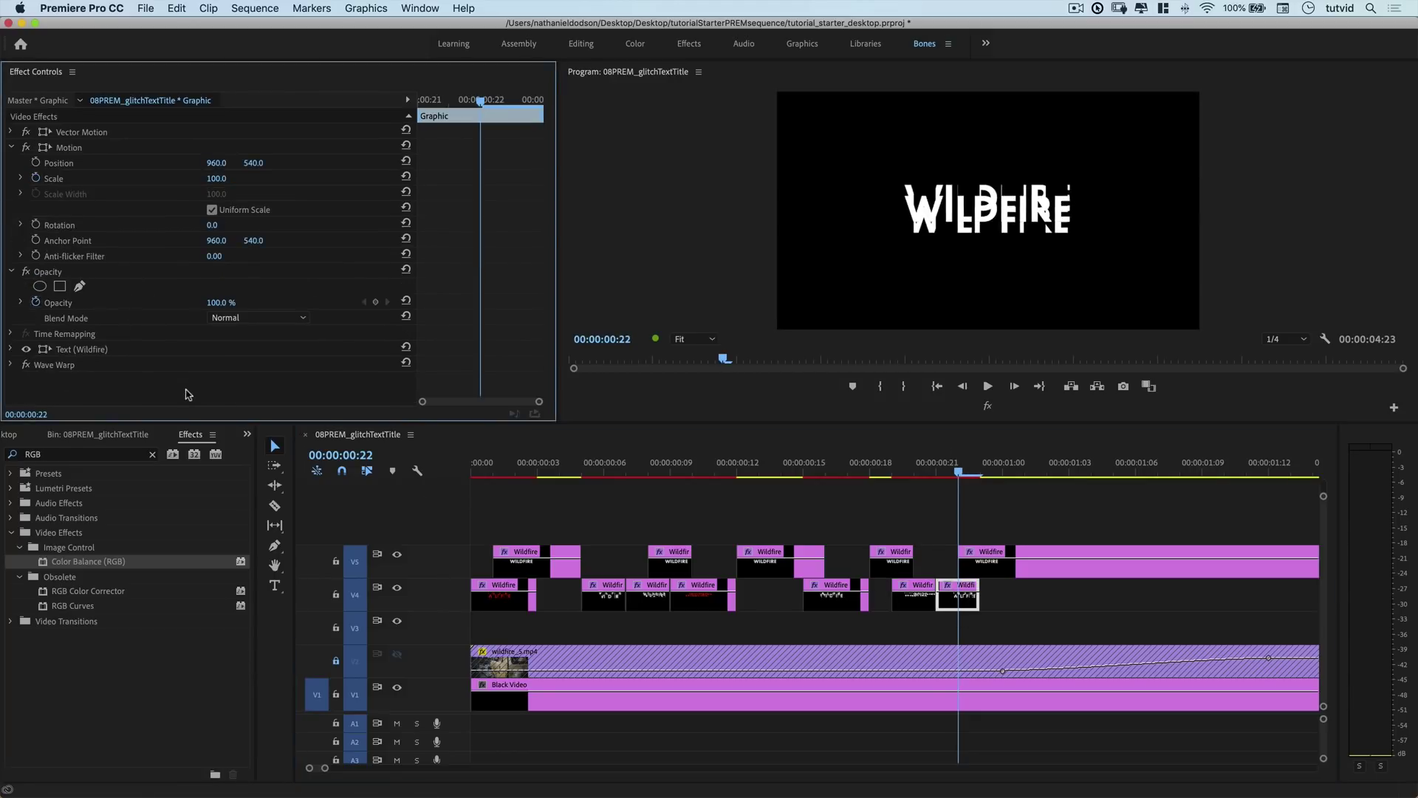
click(610, 472)
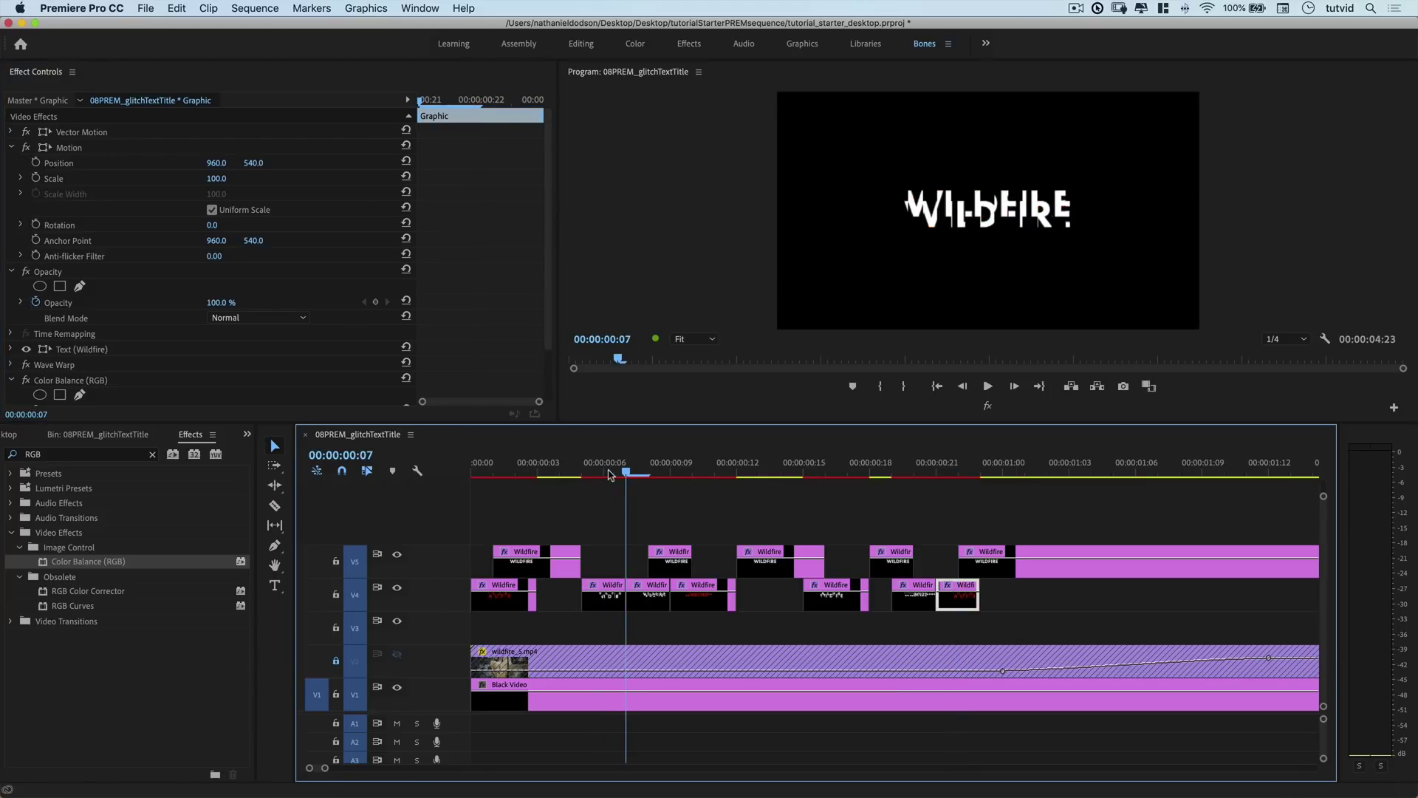
Paste Color Balance onto the frame-6 V4 clip and set Red 0, Green 100, Blue 0
click(610, 598)
key(Left)
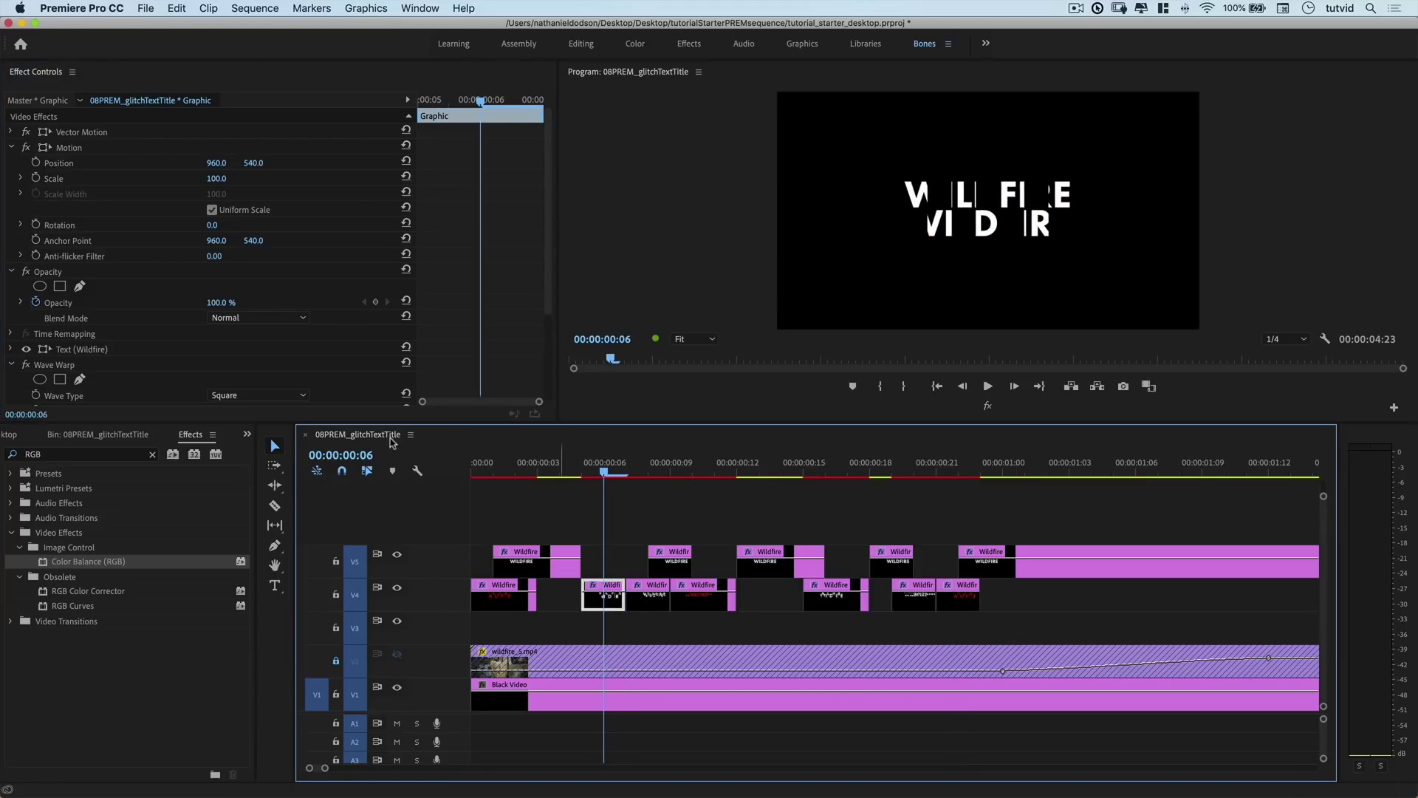
scroll(88, 373, down, 5)
click(9, 251)
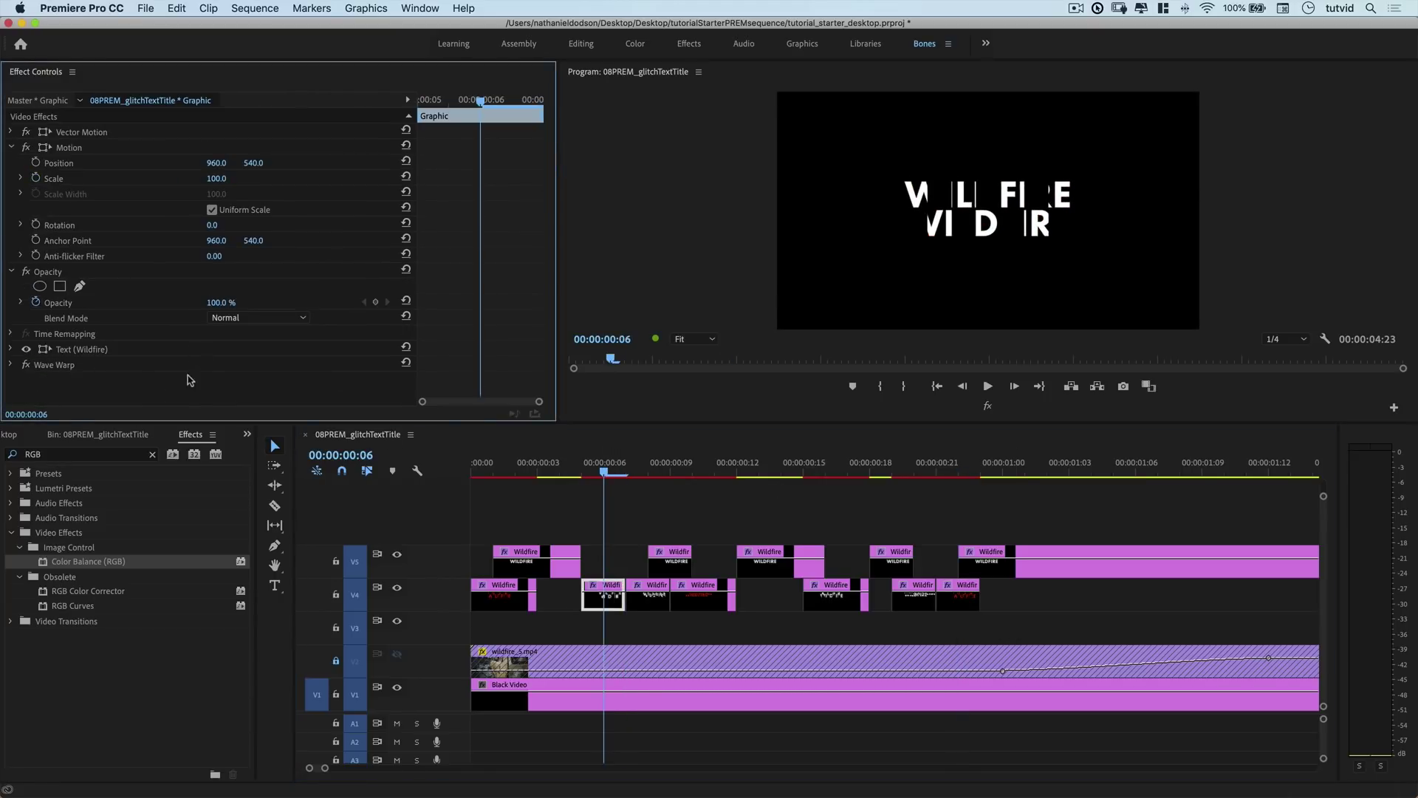
key(super+v)
scroll(100, 373, down, 4)
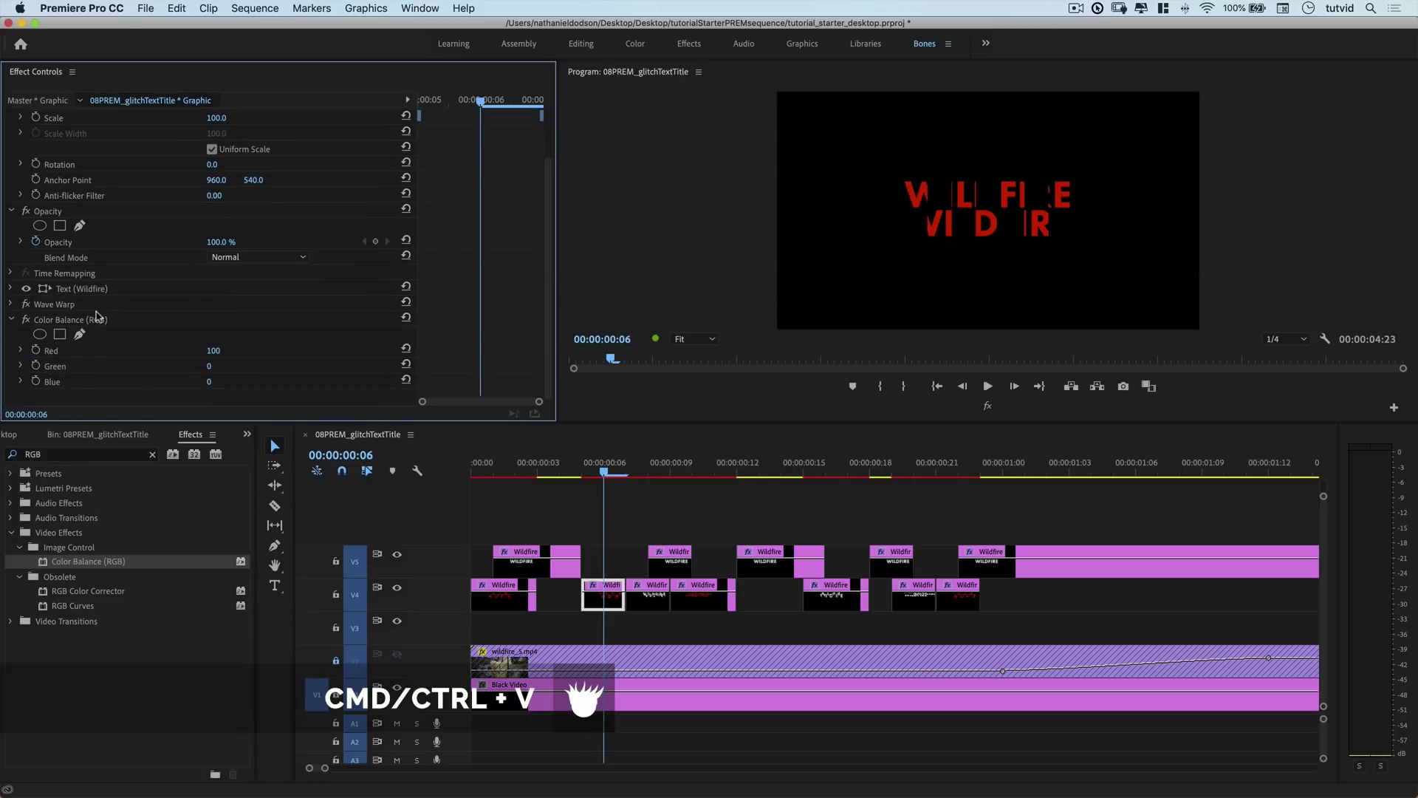
click(222, 350)
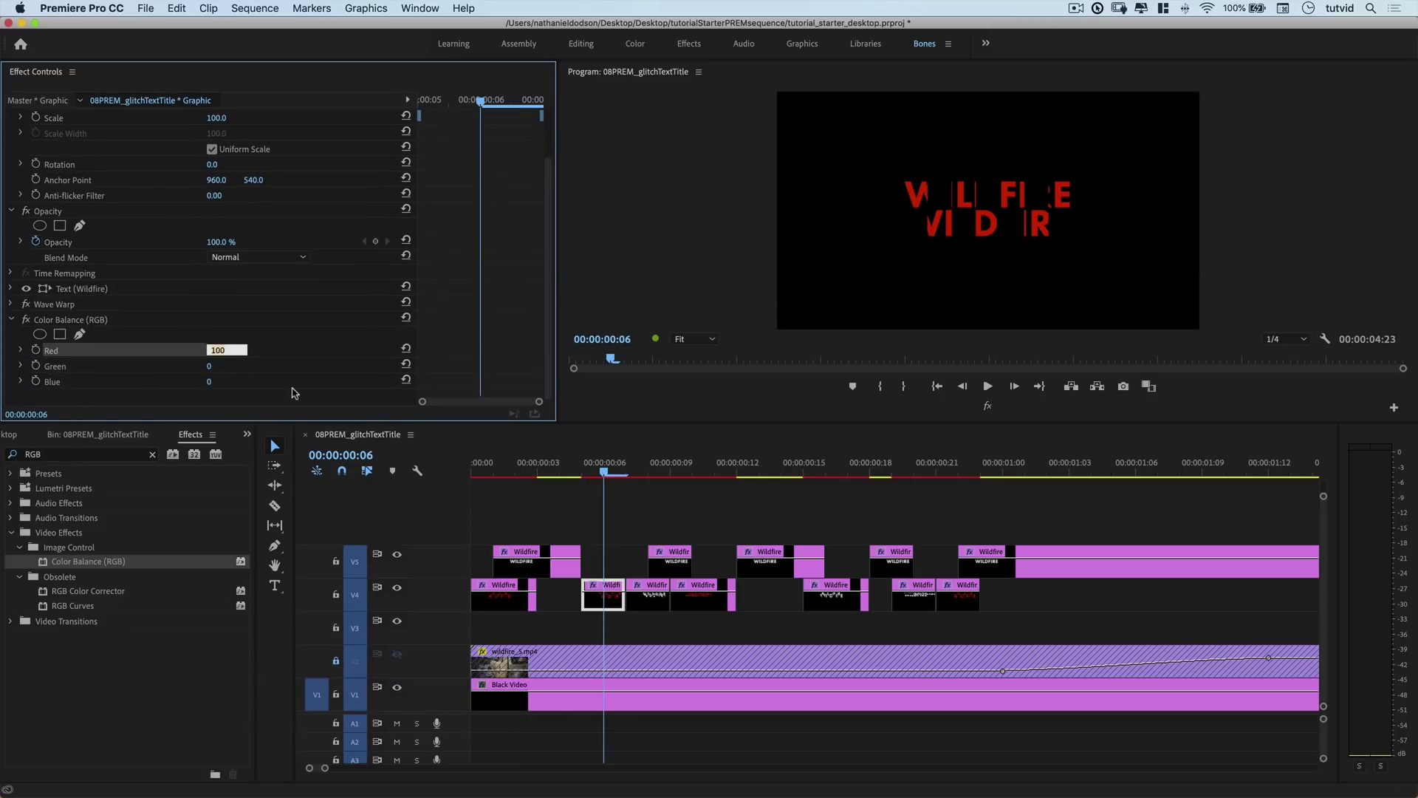
text(0)
key(Tab)
text(100)
key(Tab)
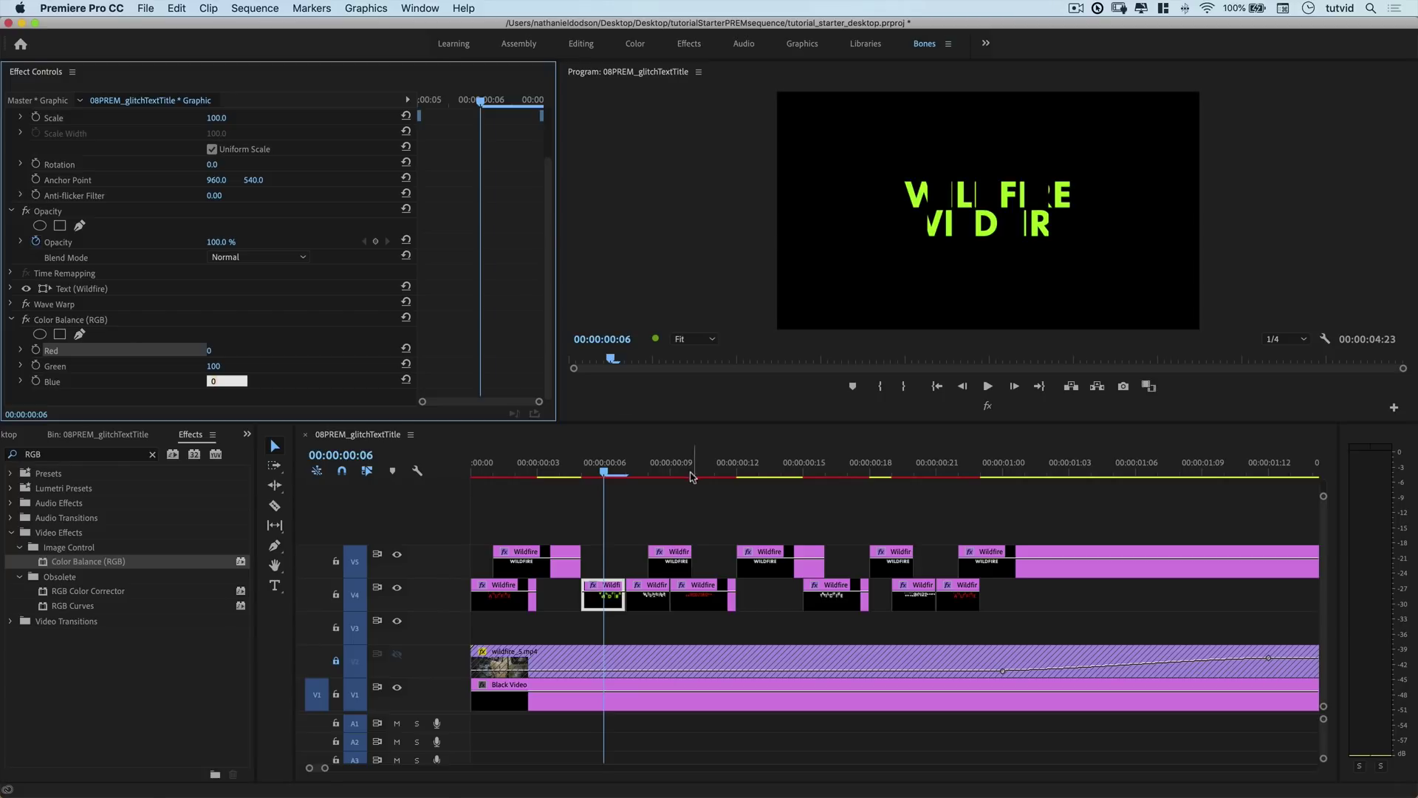
Copy the green Color Balance (RGB) onto the V4 Wildfire clip at frame 17
click(87, 329)
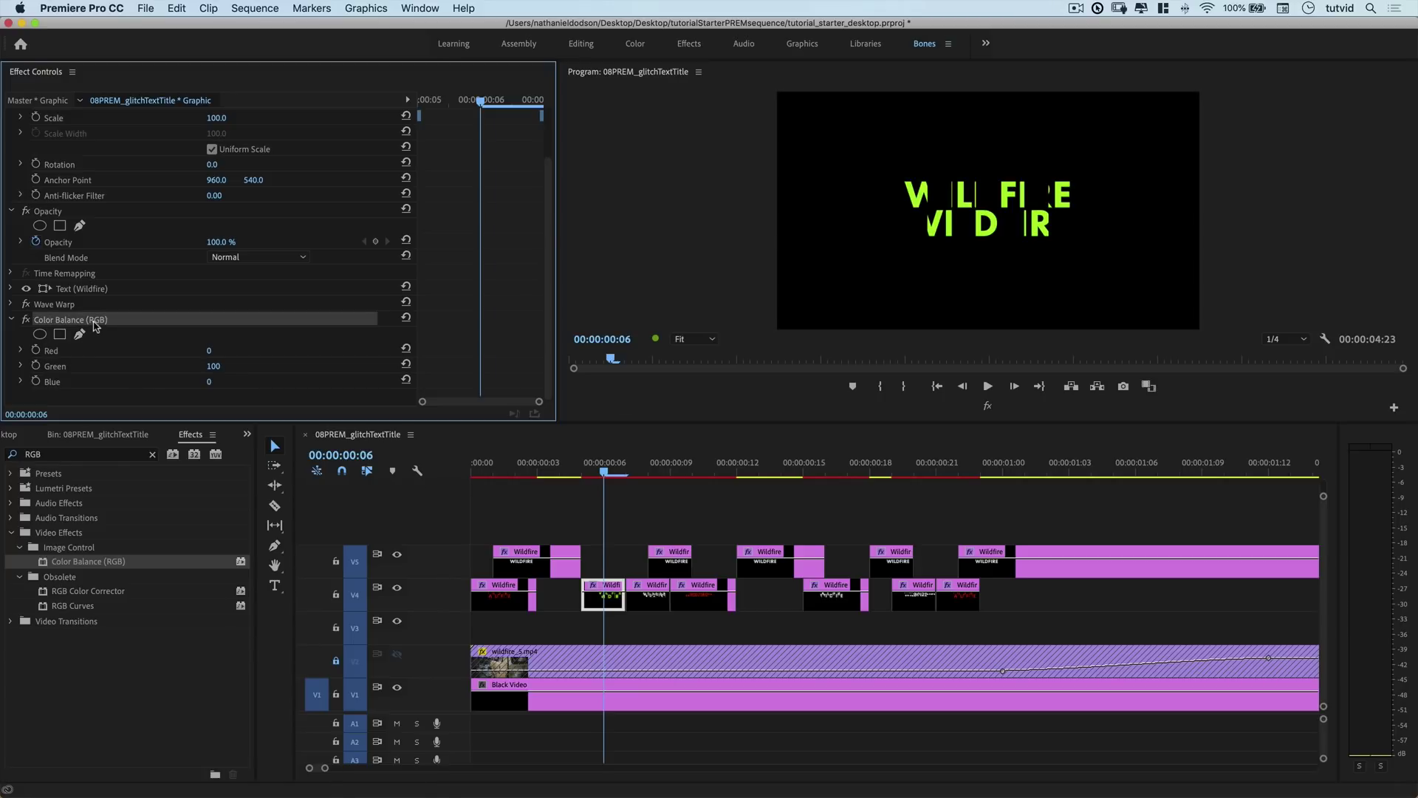
key(super+c)
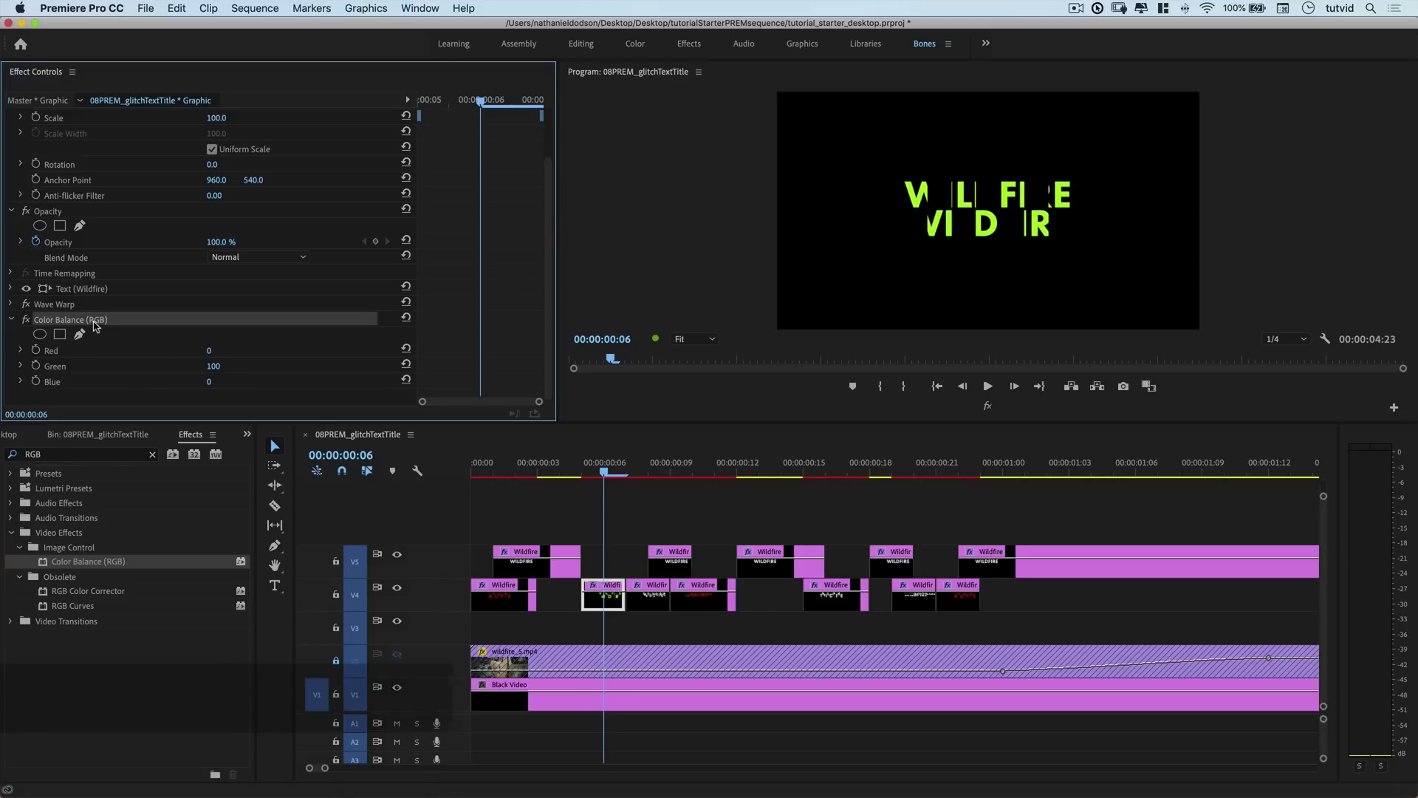
click(826, 609)
click(11, 364)
drag(91, 384, 92, 384)
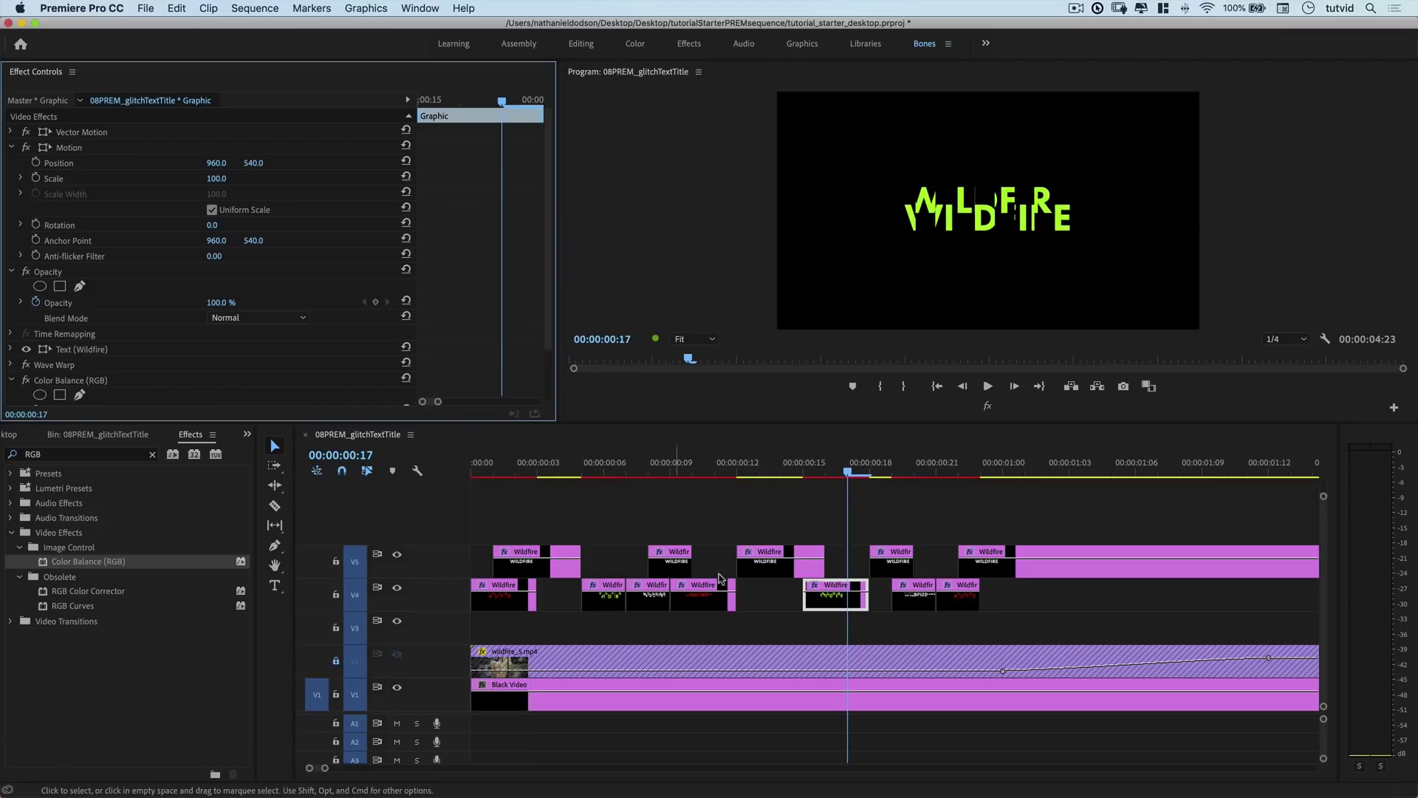
click(648, 468)
Paste Color Balance (RGB) onto the V4 clip at frame 8 with Green 0 and Blue 100
click(656, 594)
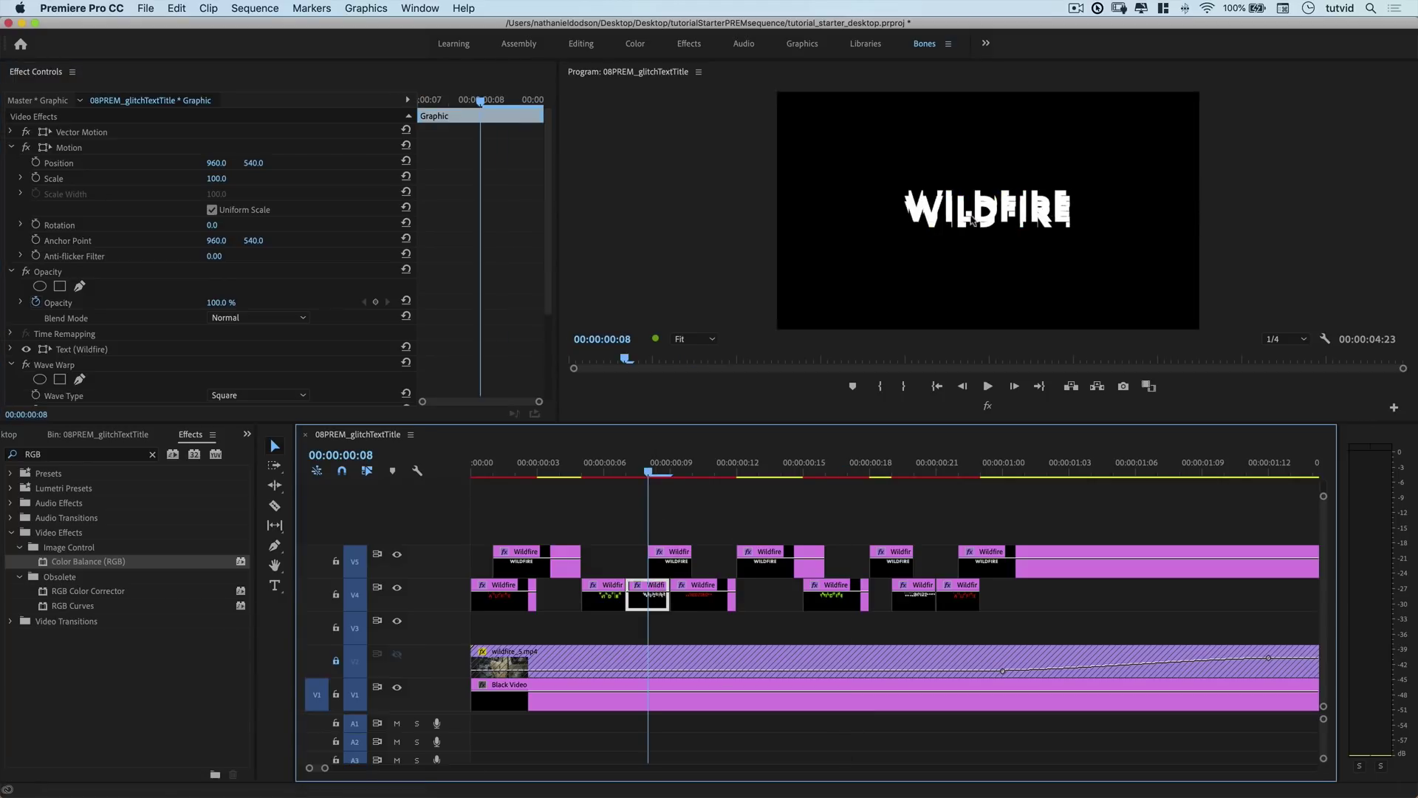
click(12, 365)
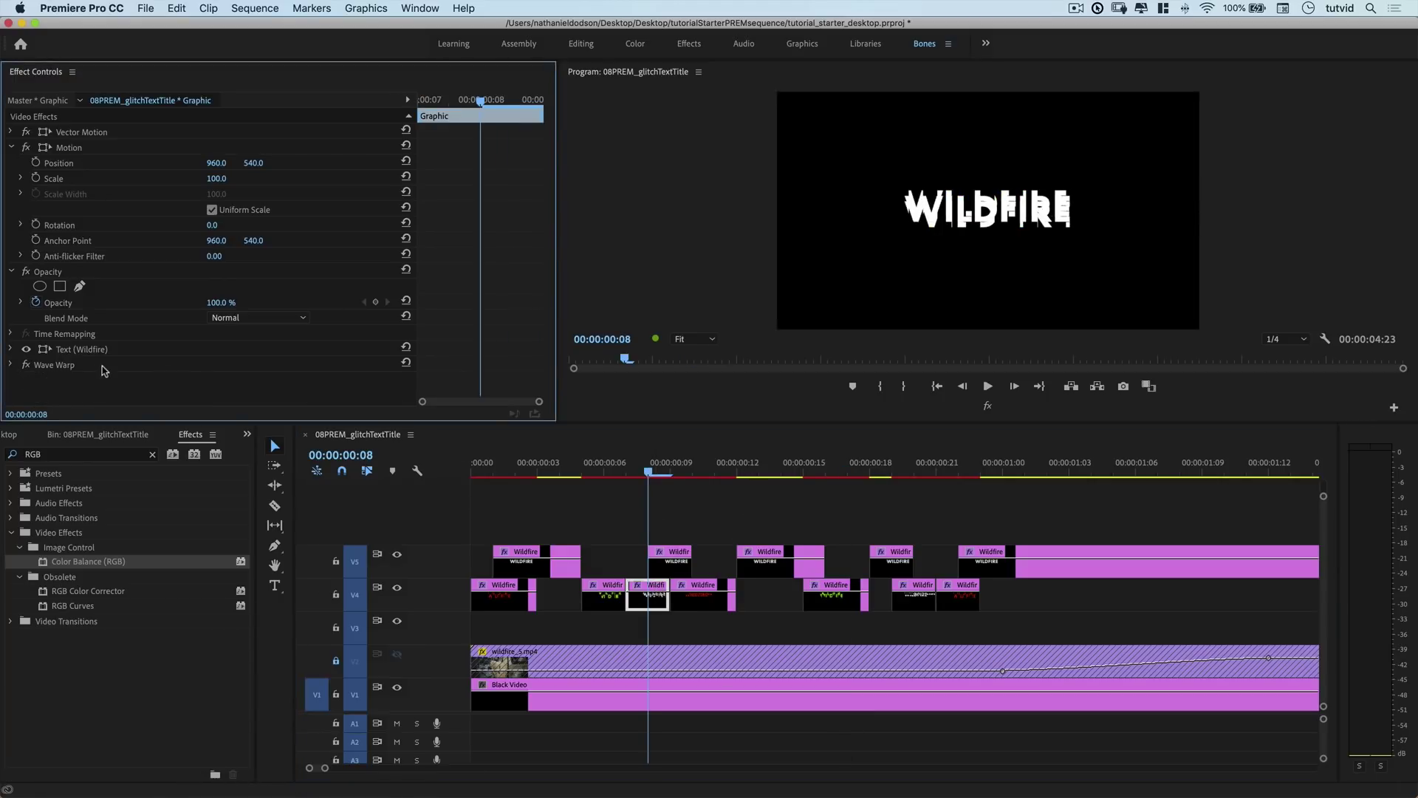
drag(89, 396, 90, 396)
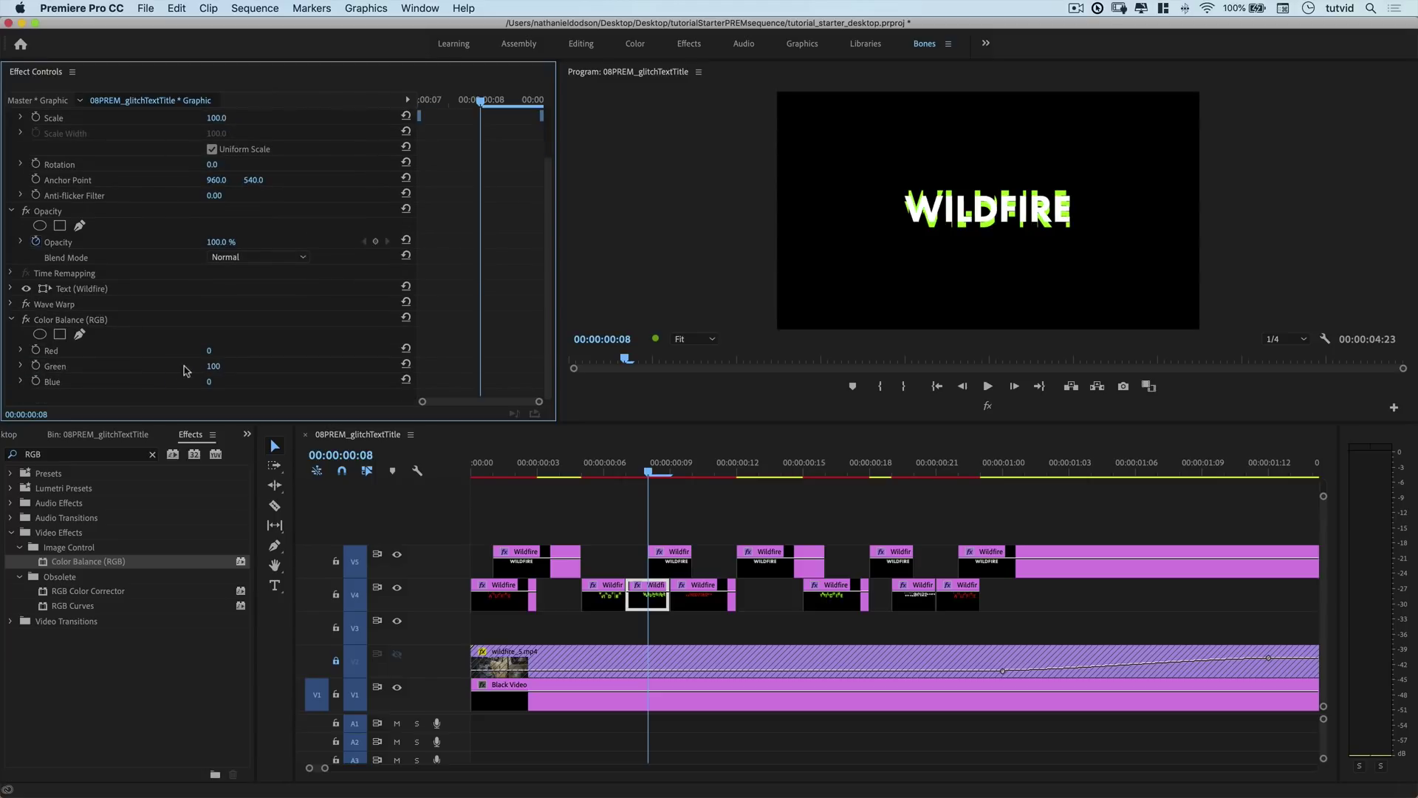
text(0)
key(Tab)
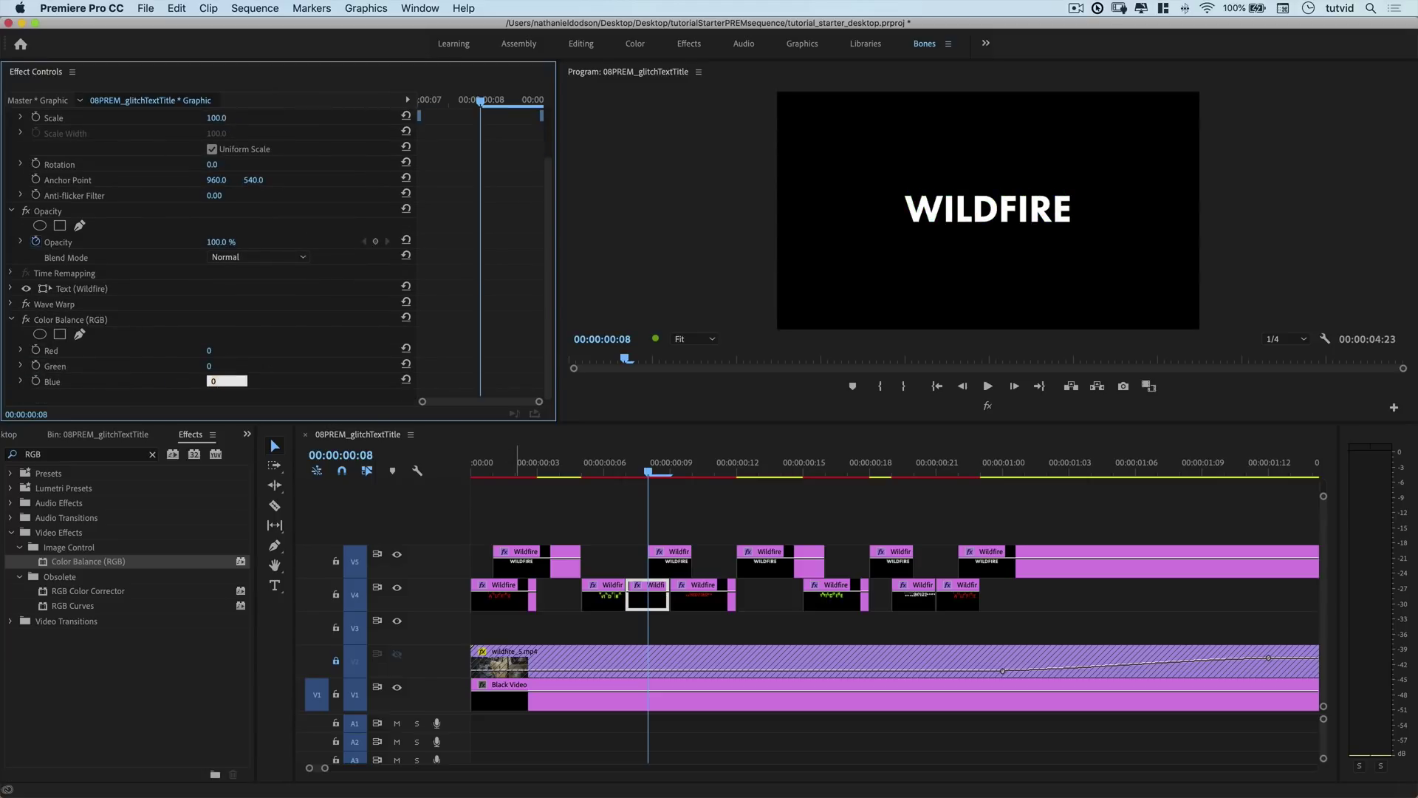
key(Return)
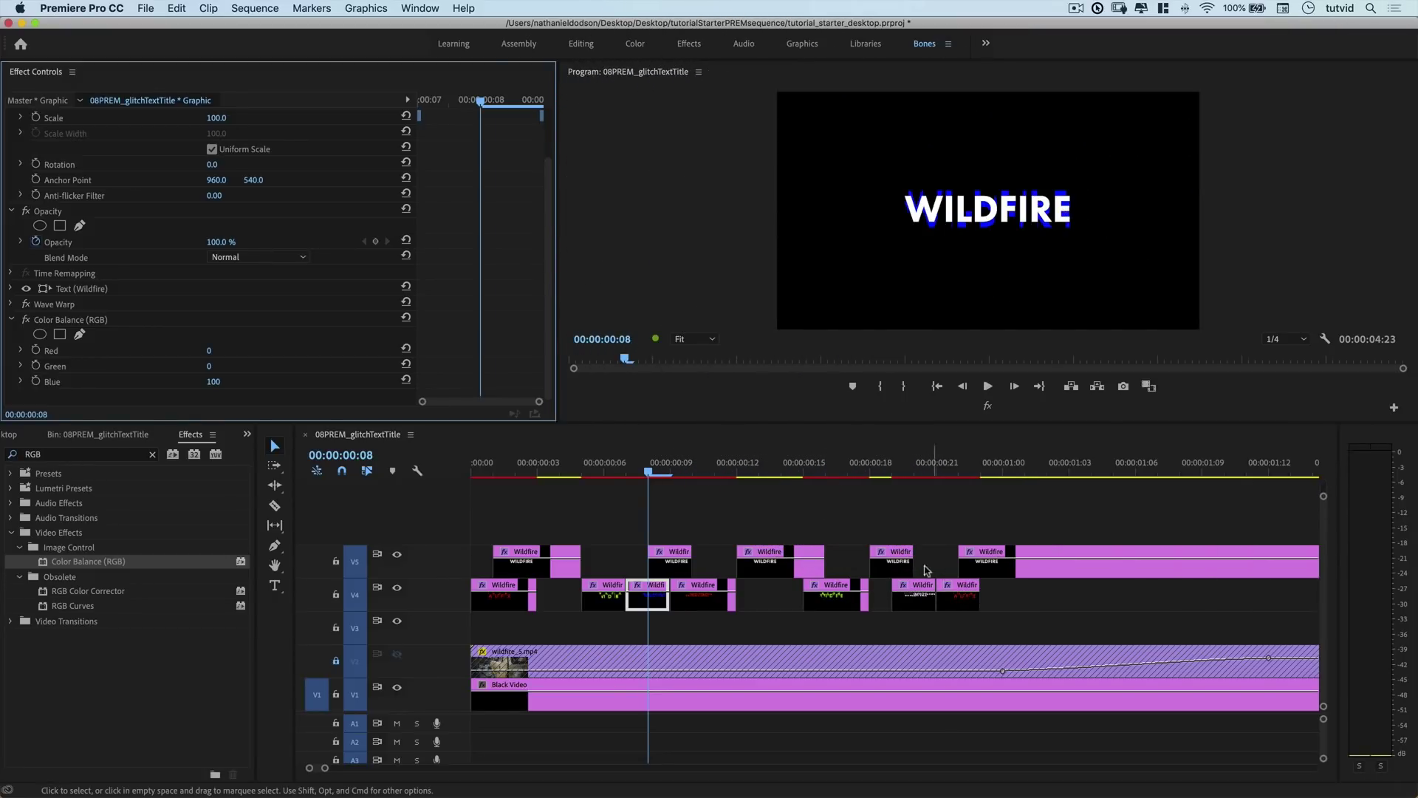
Give the V4 Wildfire clip at frame 20 the same Color Balance, Green 0 and Blue 100
click(918, 475)
click(919, 595)
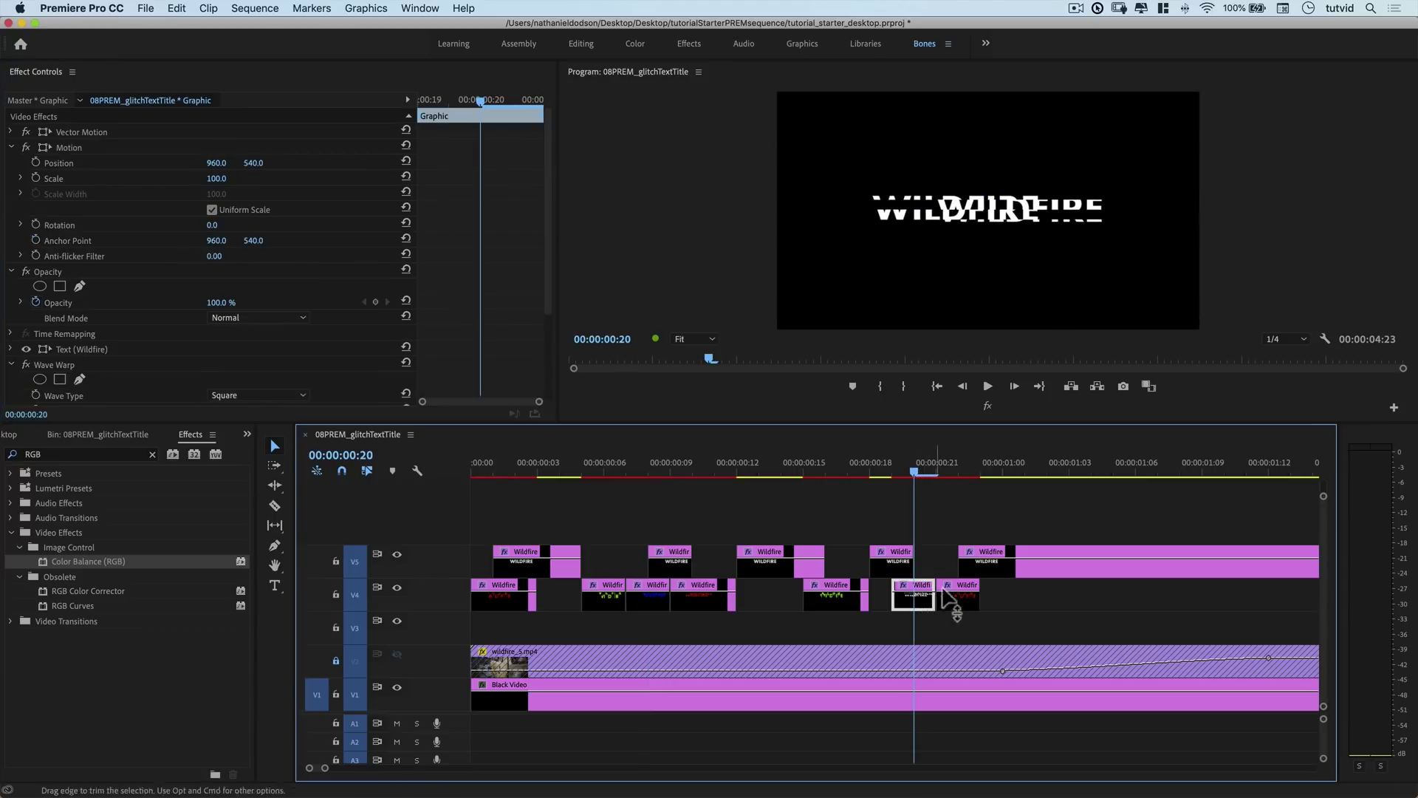
scroll(111, 276, down, 5)
click(12, 243)
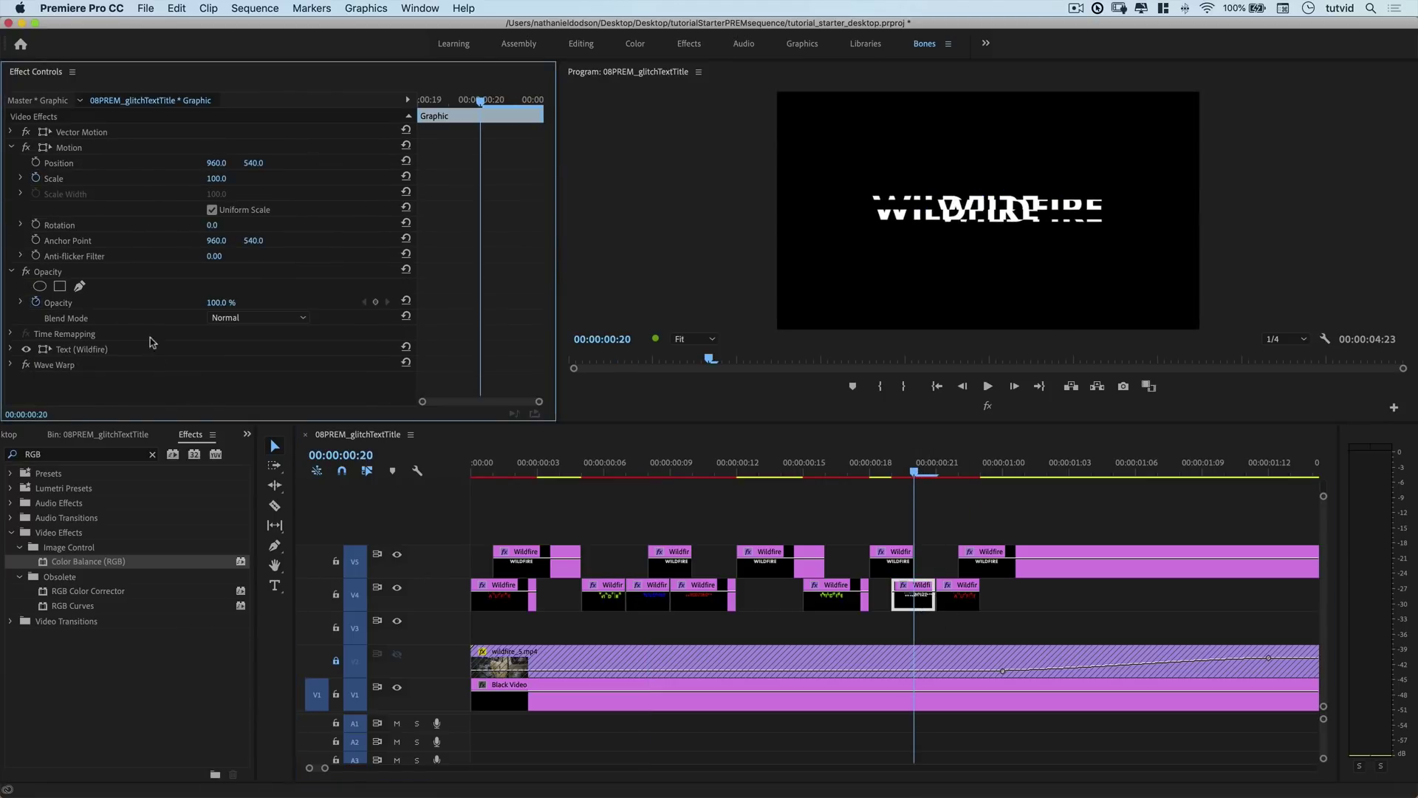
key(ctrl+v)
scroll(171, 367, down, 2)
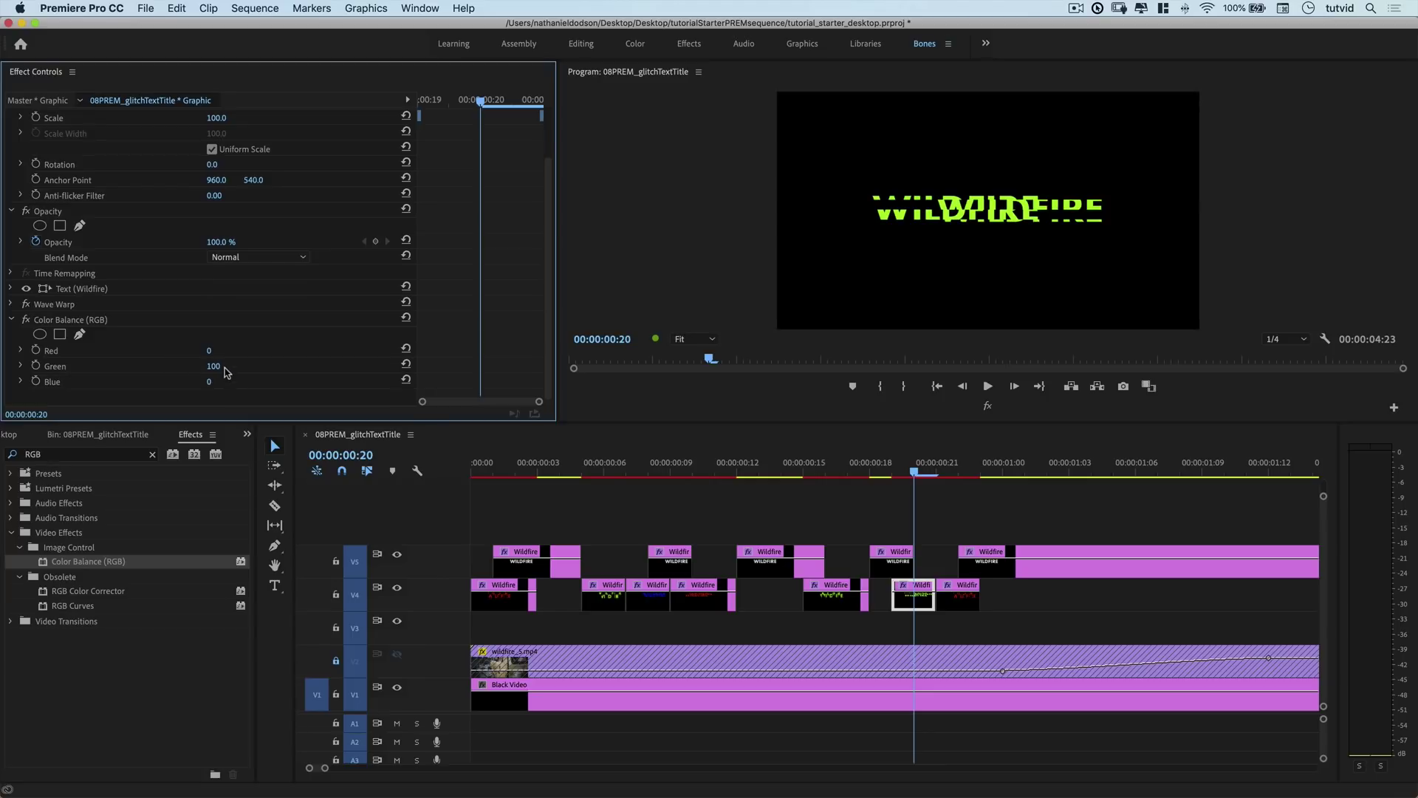
key(Tab)
text(100)
key(Return)
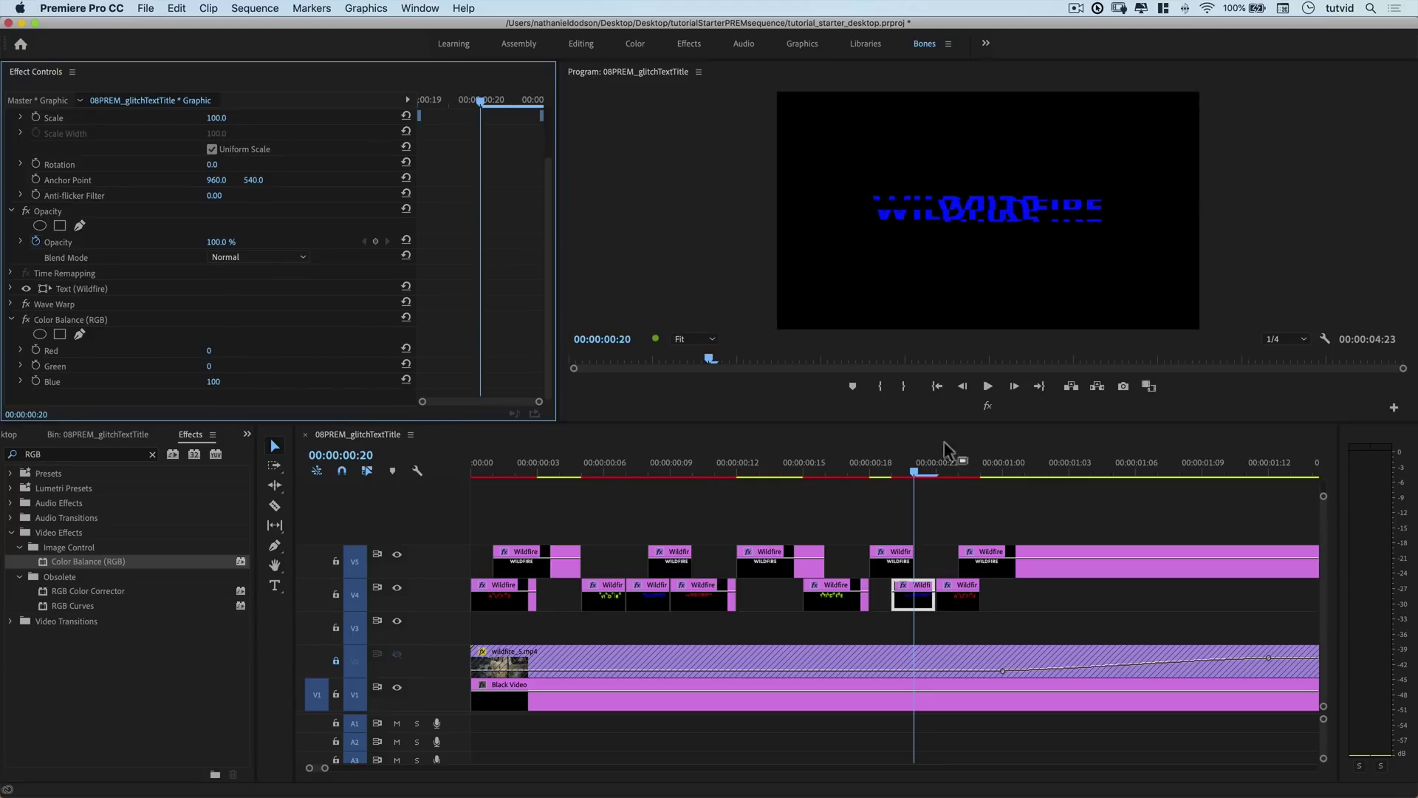
click(536, 473)
Play the sequence from the start twice to preview the blue glitch slices
key(Home)
key(space)
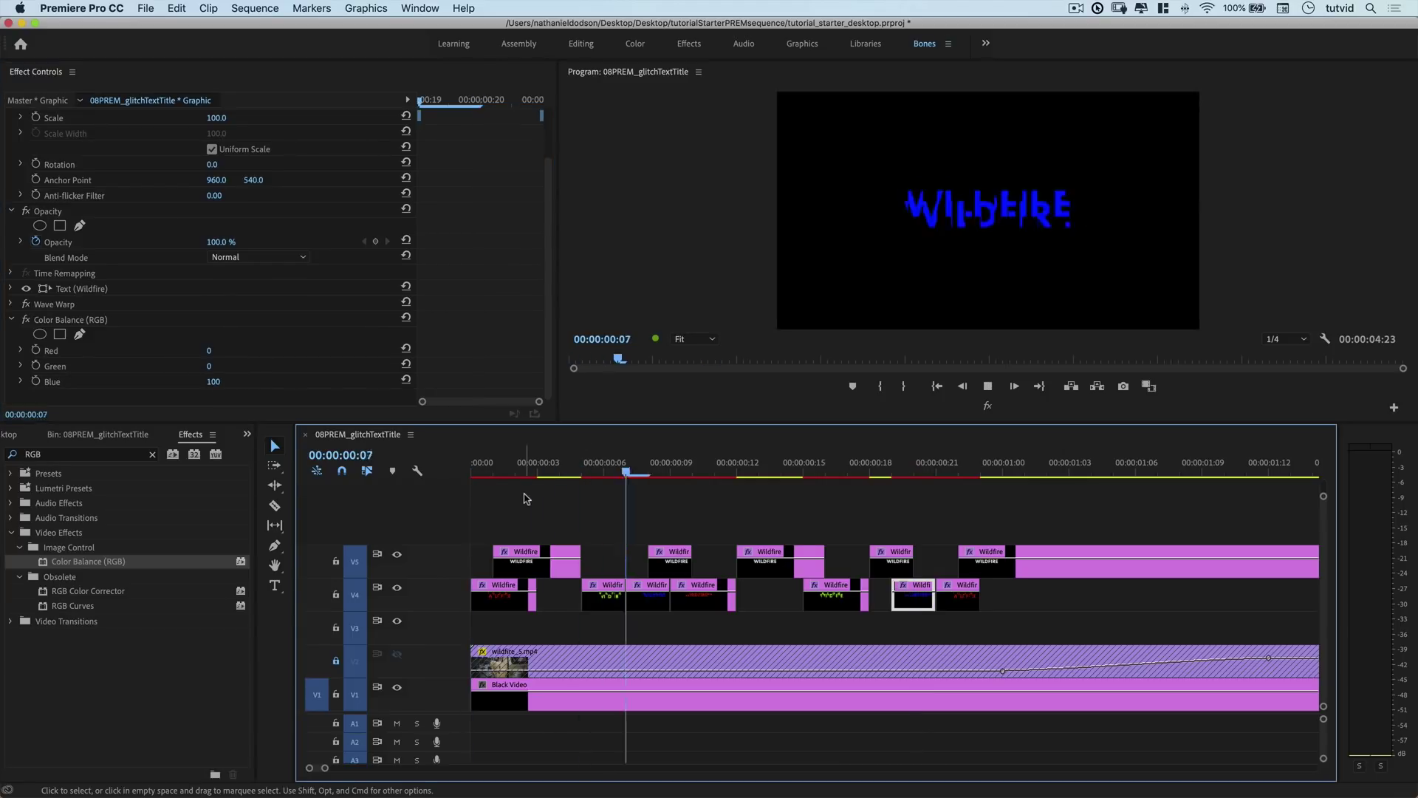
key(space)
scroll(629, 545, up, 3)
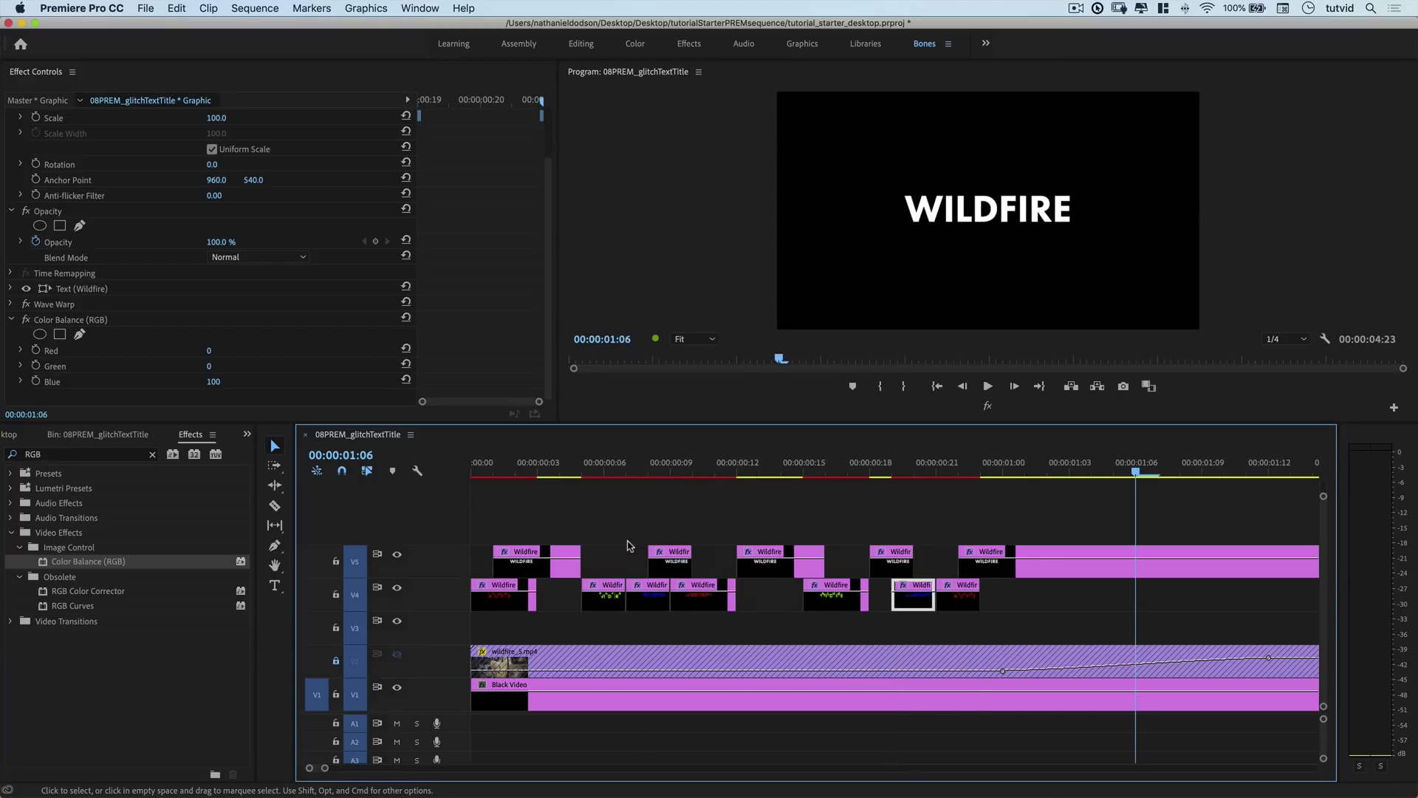
key(Home)
key(space)
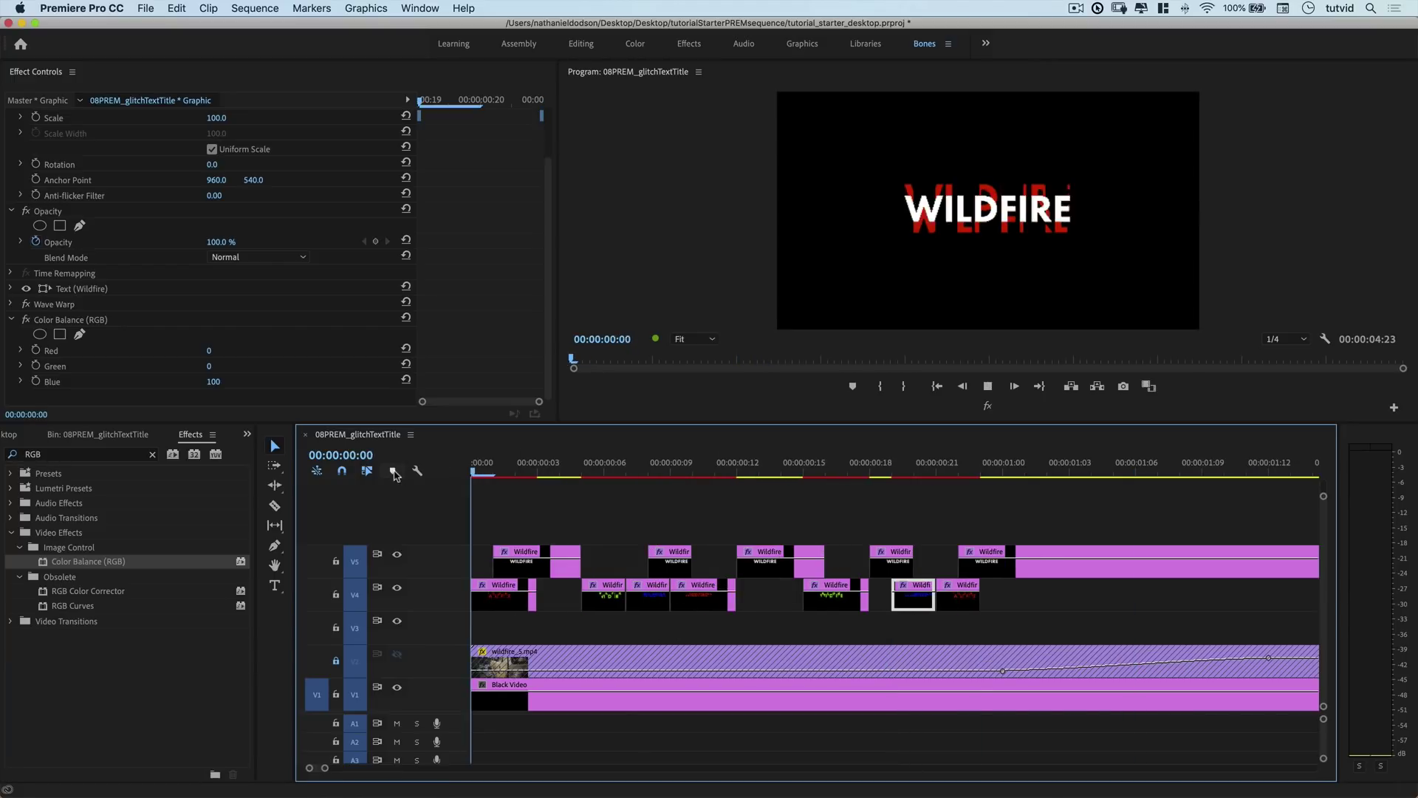
key(space)
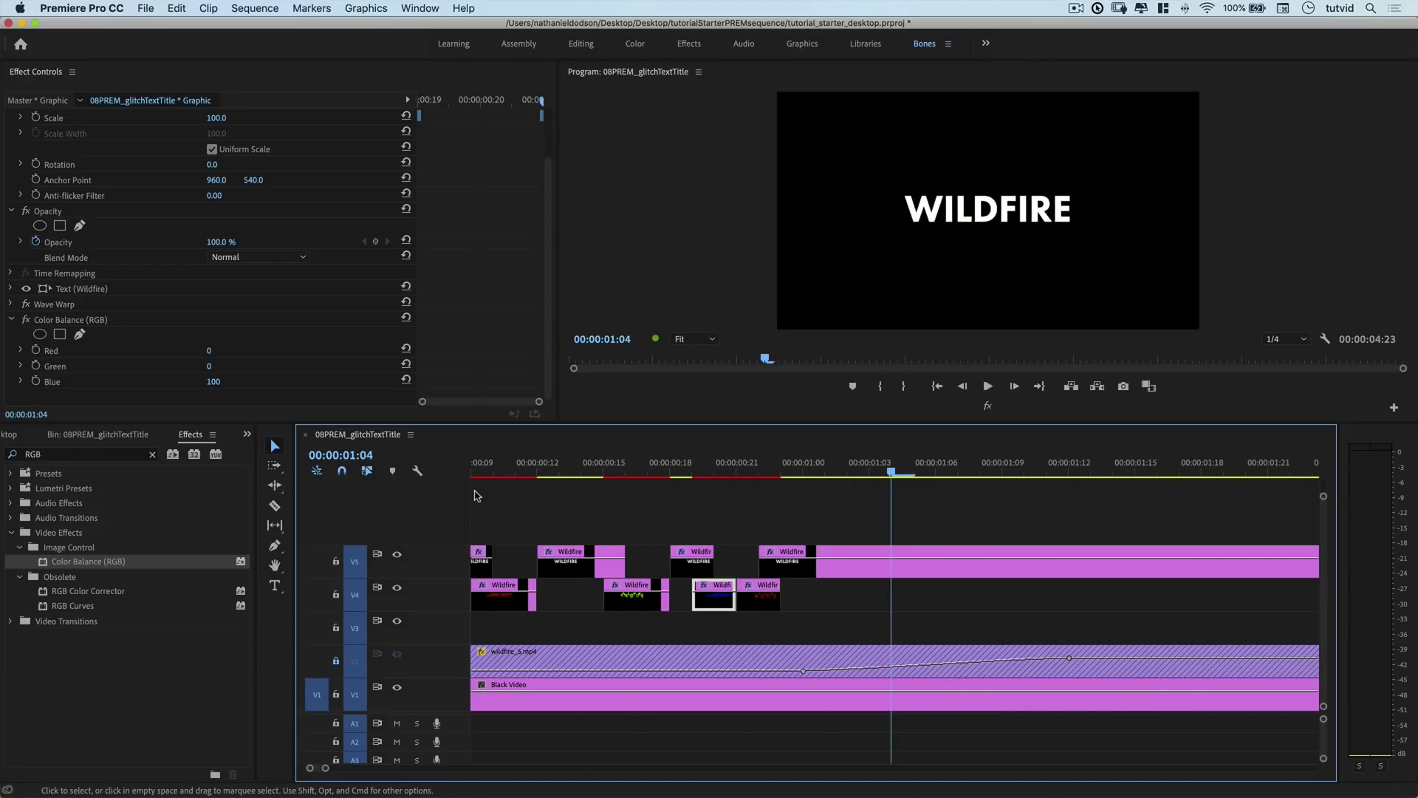
scroll(699, 511, up, 3)
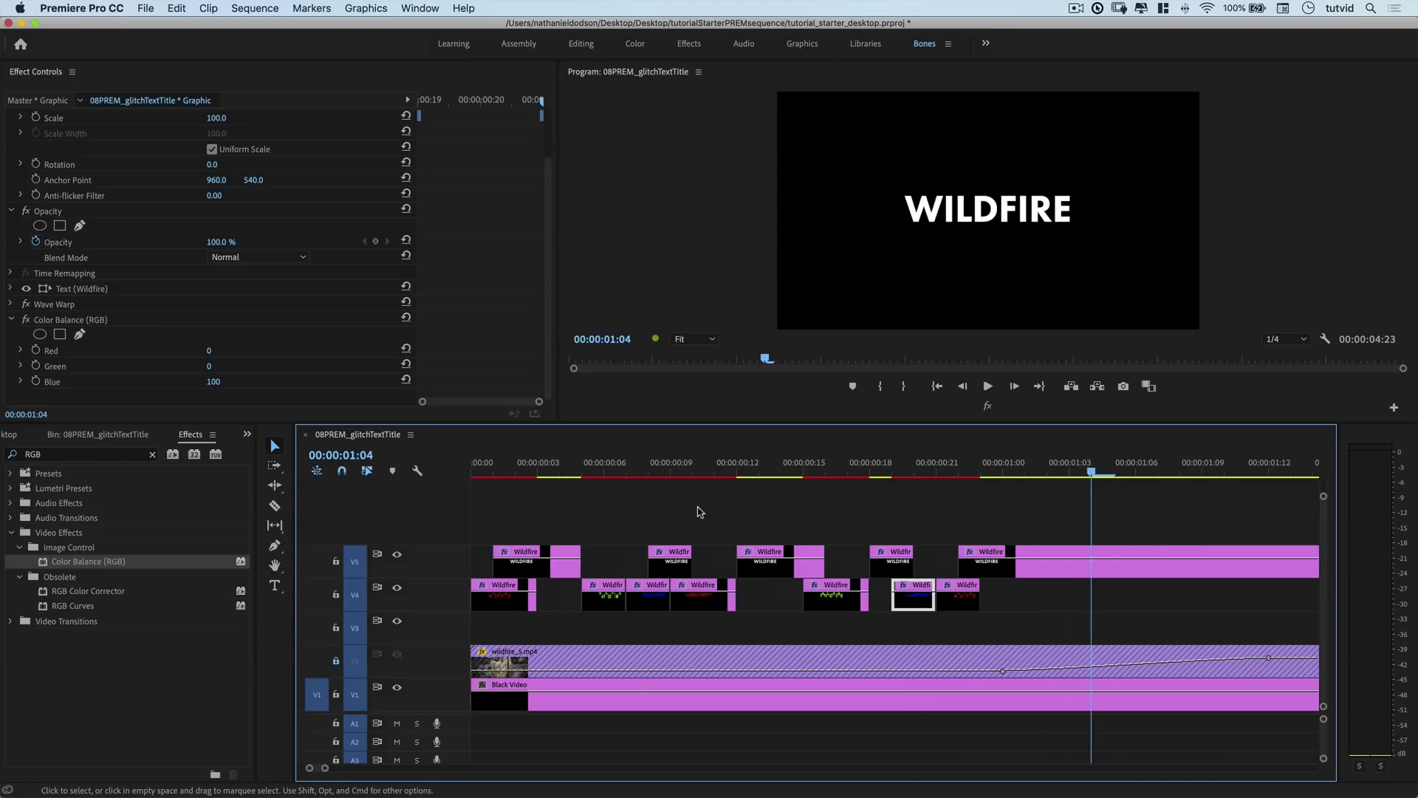
drag(547, 467, 482, 466)
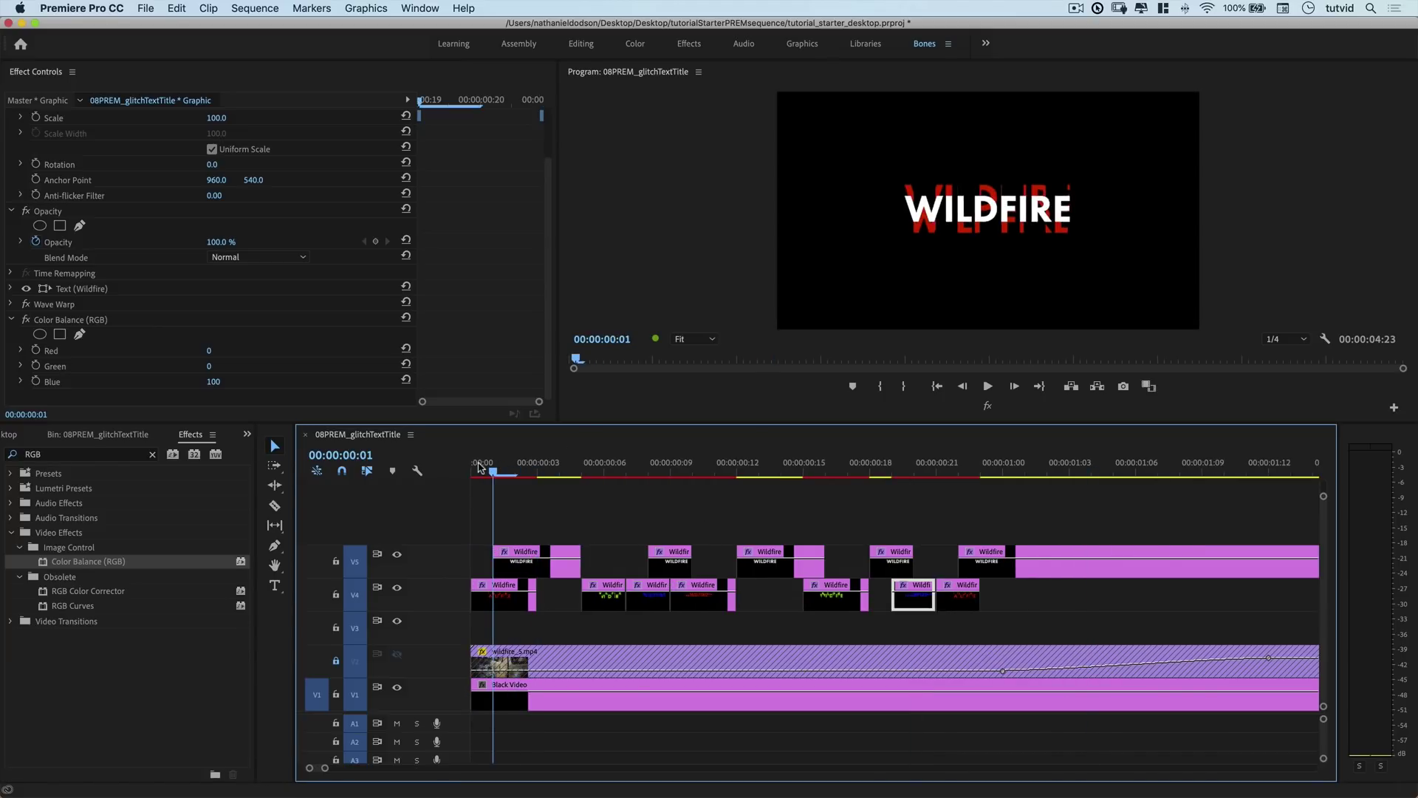
click(512, 604)
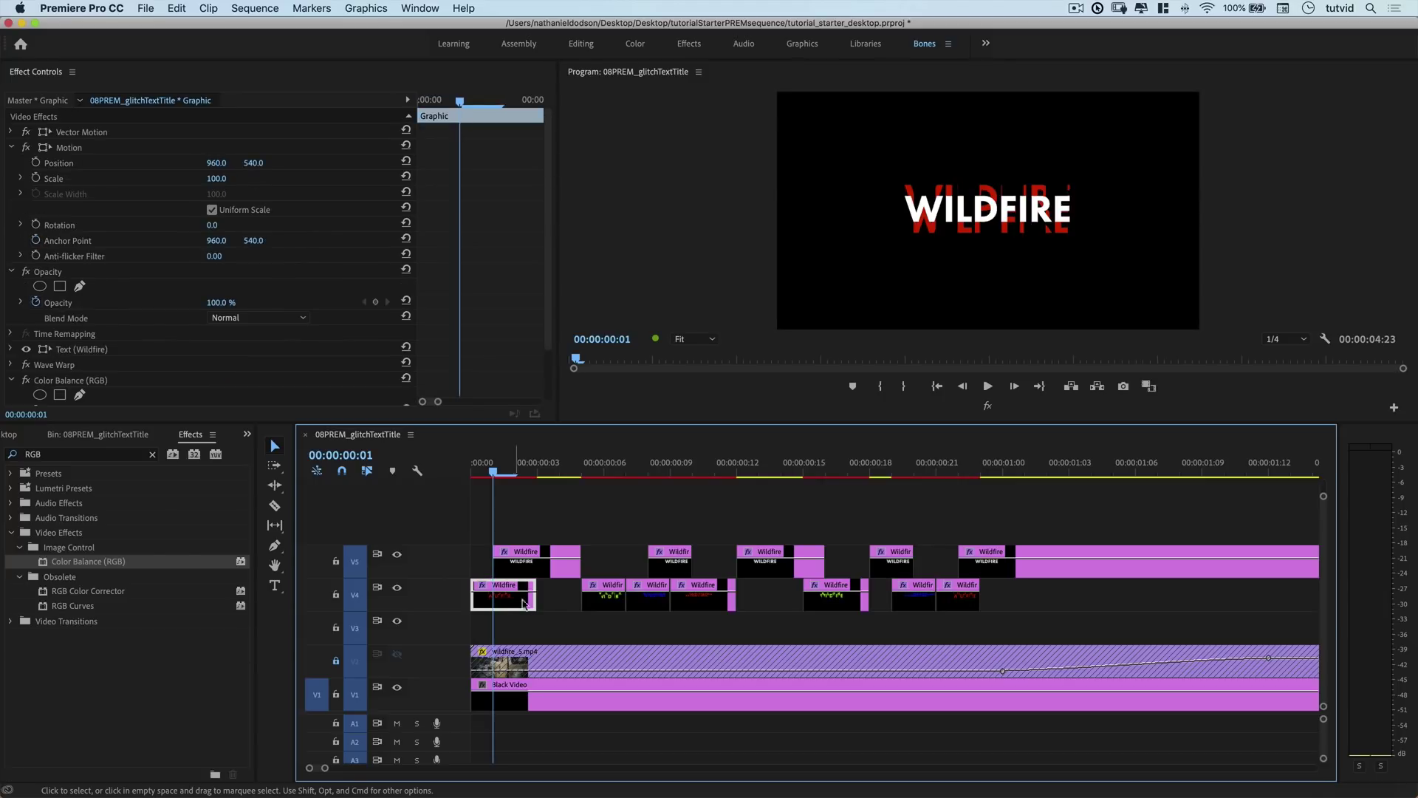
Alt-drag the blue frame-8 Wildfire clip down onto V3 at the sequence start
click(646, 597)
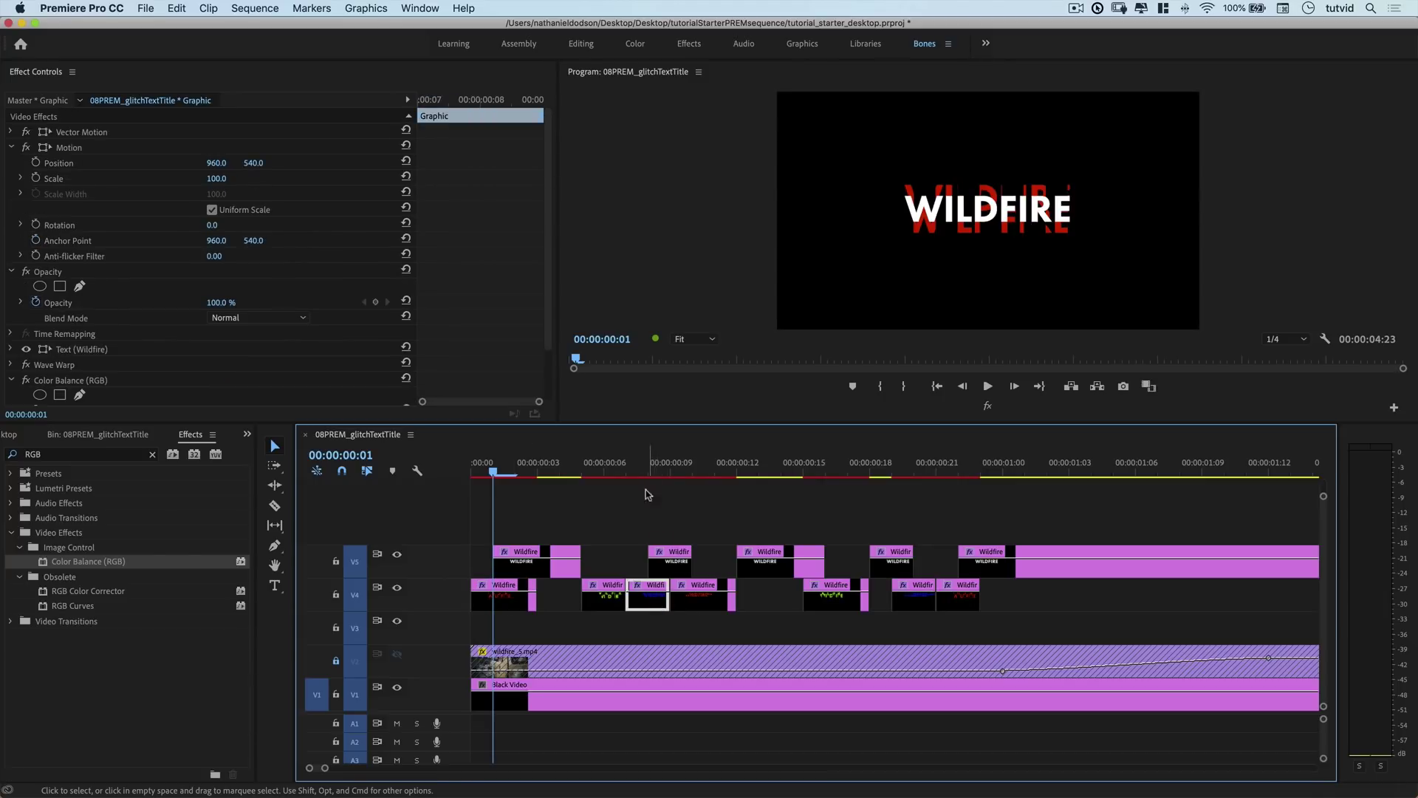
drag(651, 604, 504, 631)
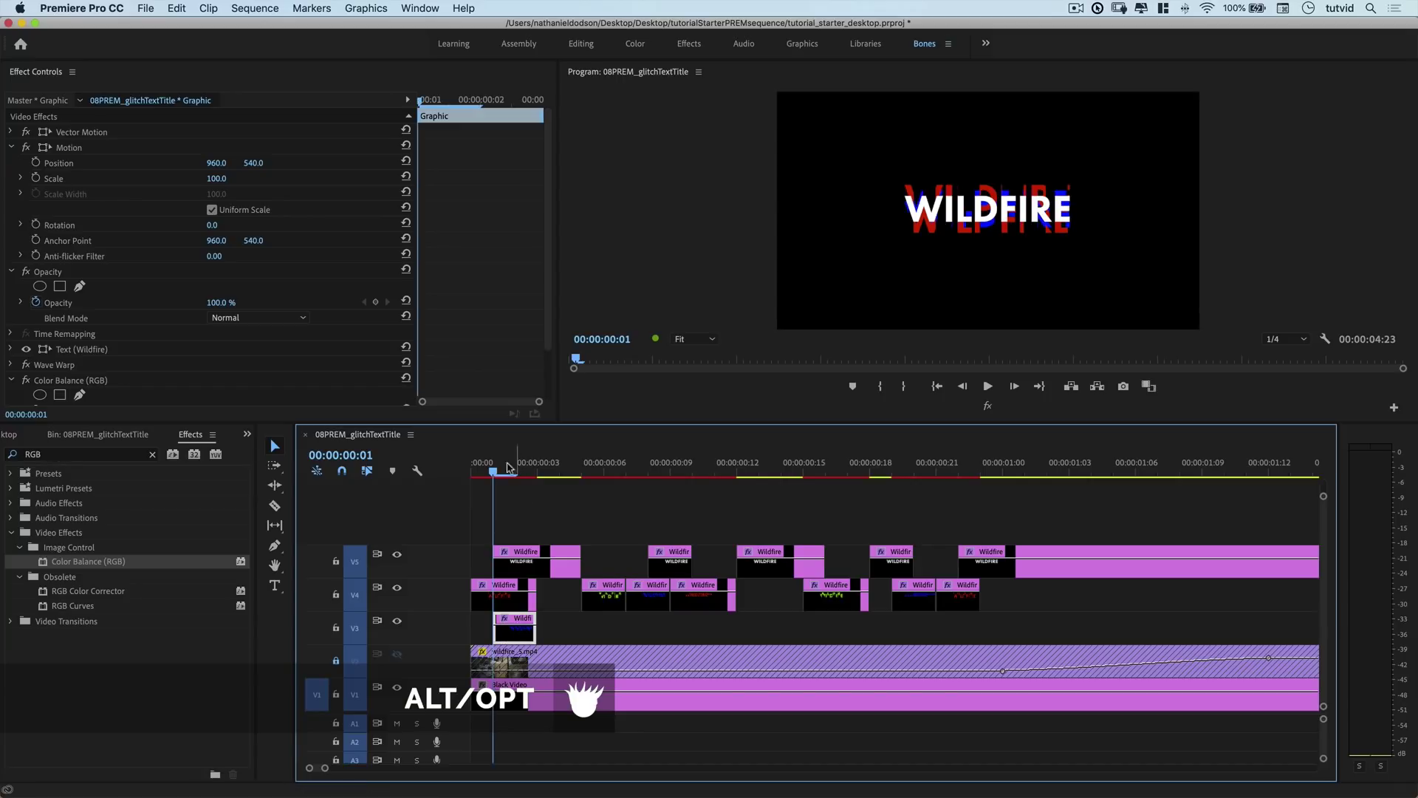
drag(503, 471, 517, 471)
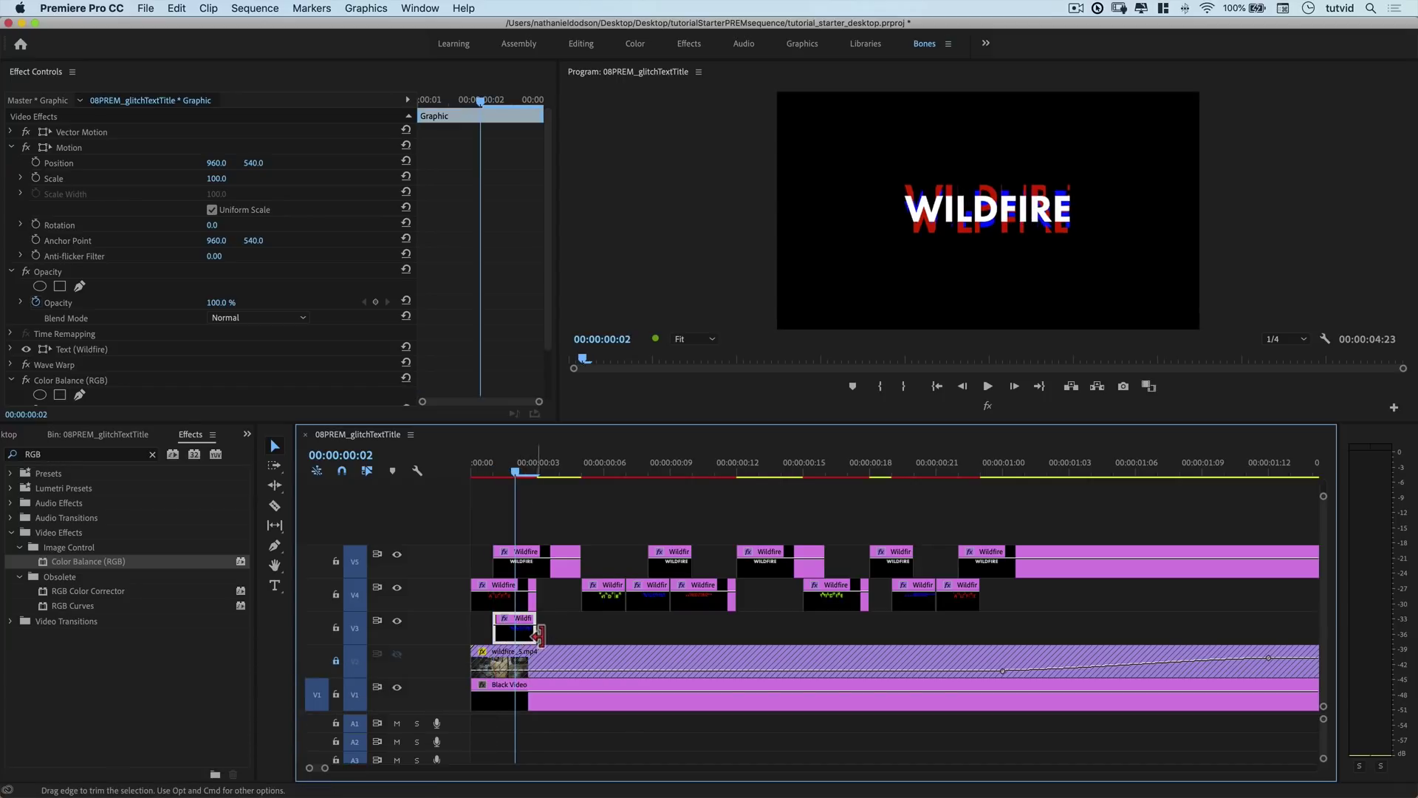
Set the V3 copy to Scale 110, Dissolve blend mode and 15% opacity
click(219, 178)
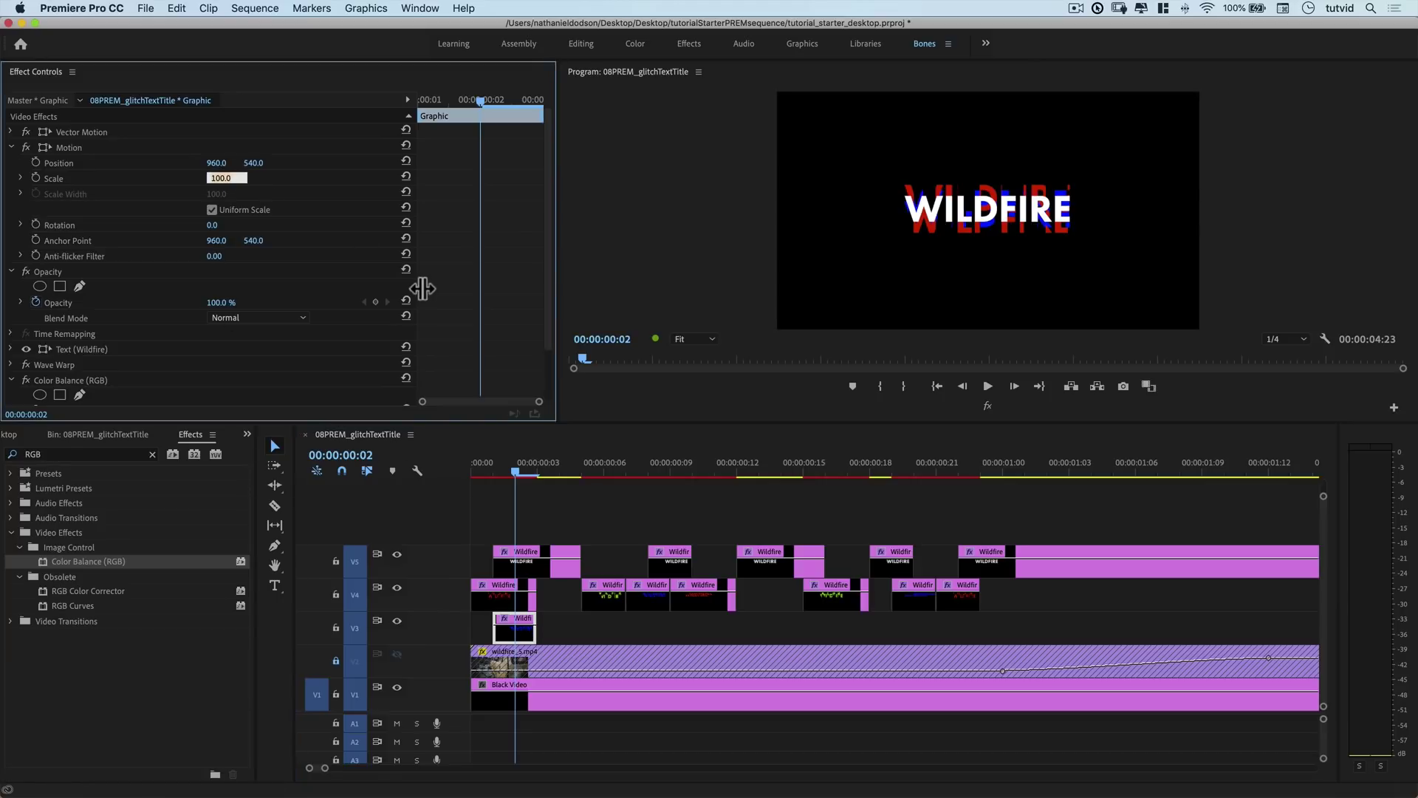
key(Return)
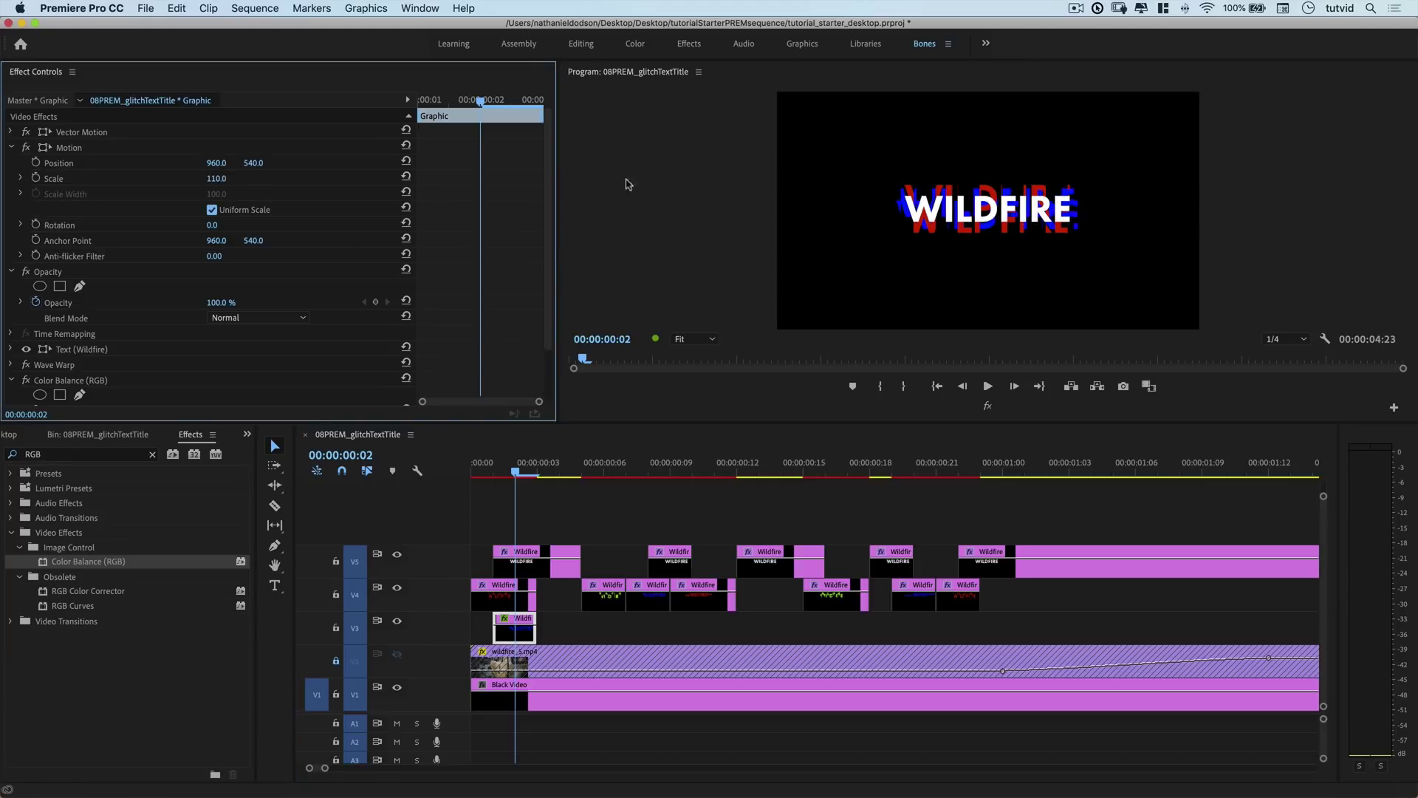
click(247, 317)
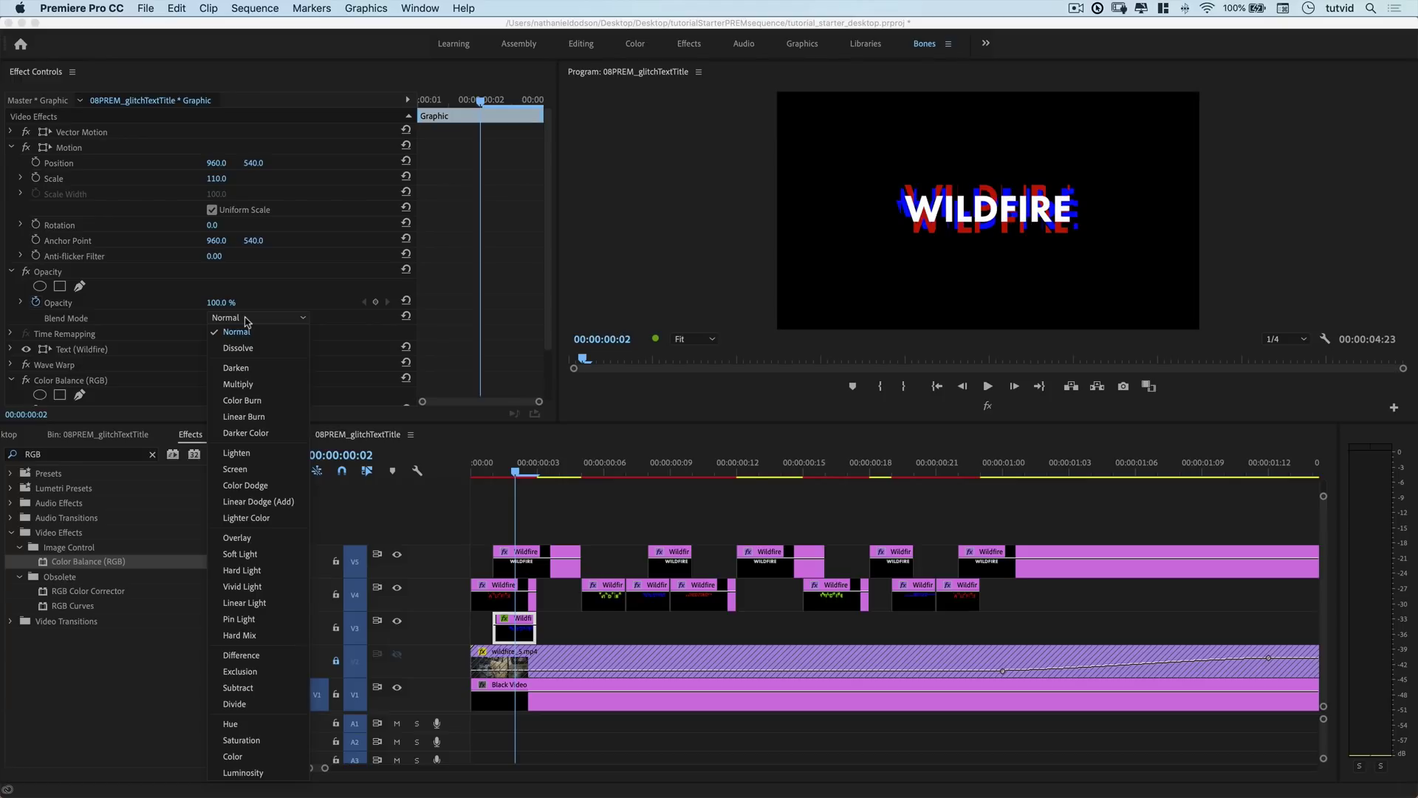
click(240, 348)
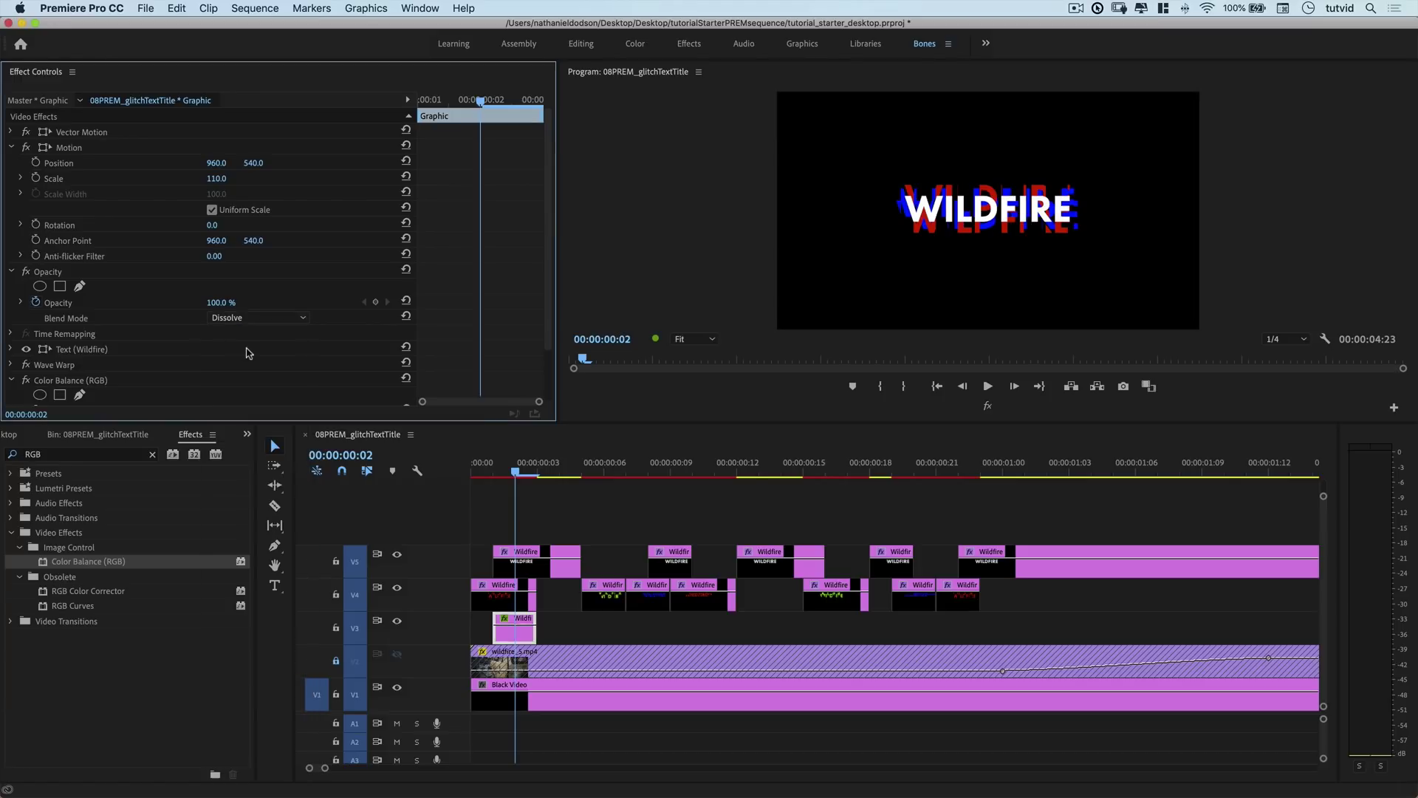
click(219, 301)
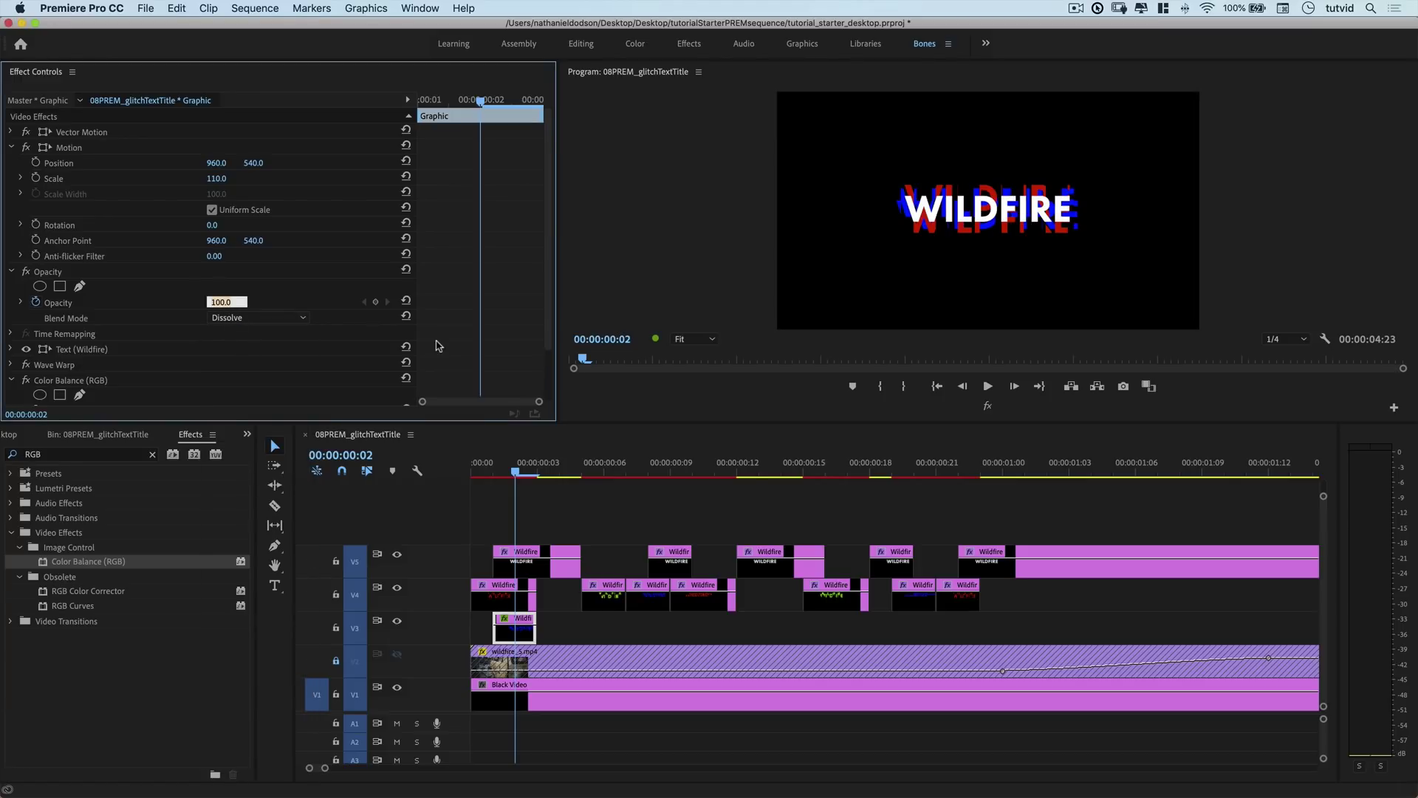
key(Return)
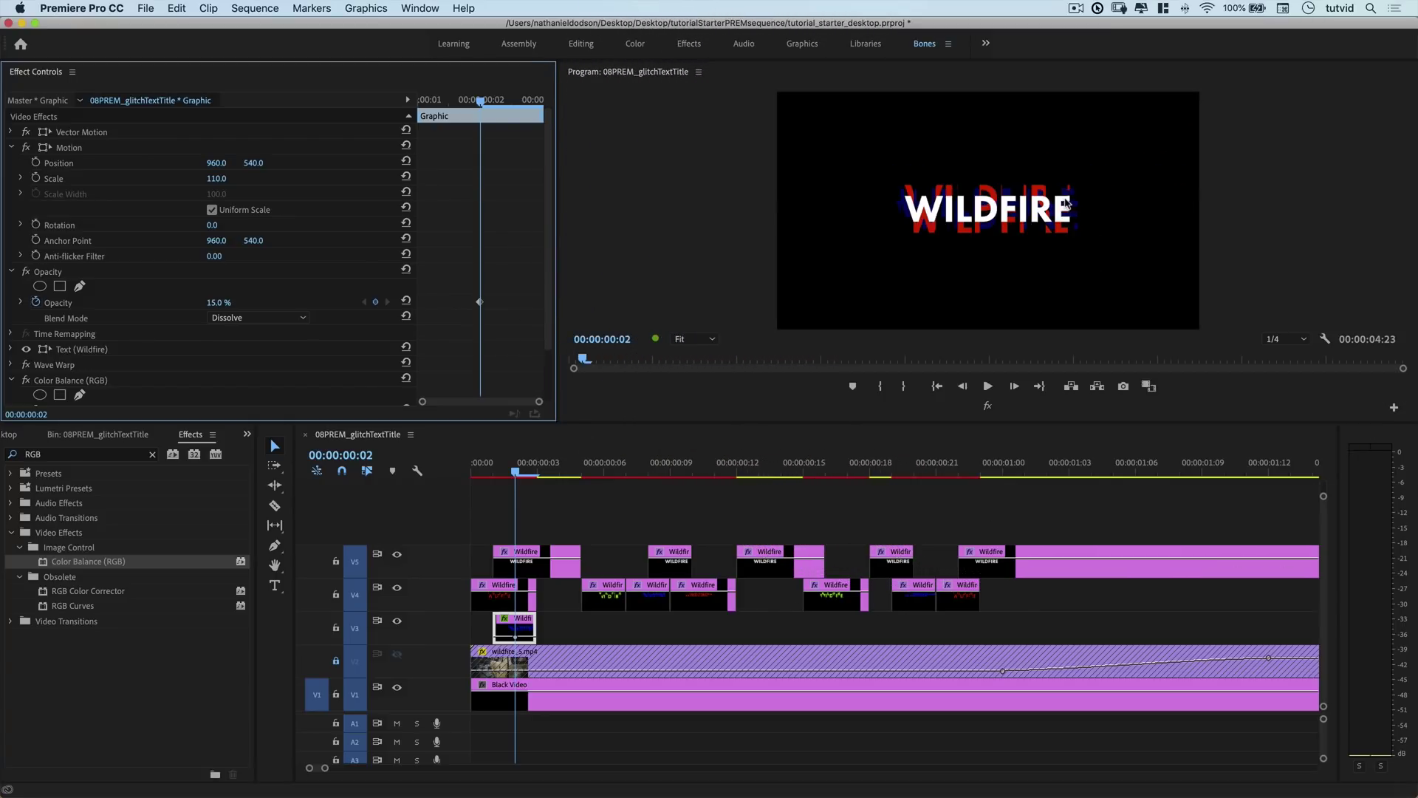
Switch the first V4 Wildfire clip to Screen blending
click(500, 607)
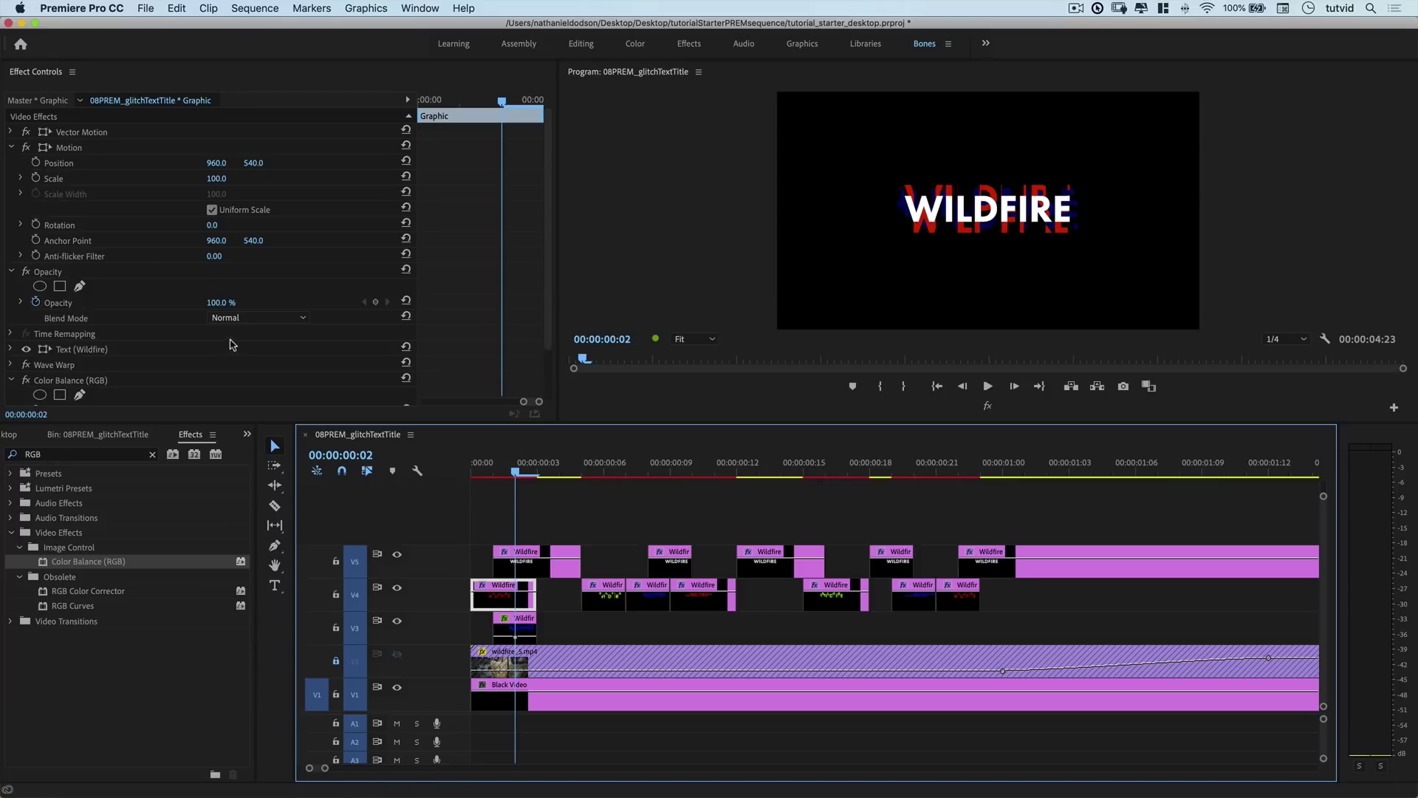
click(254, 317)
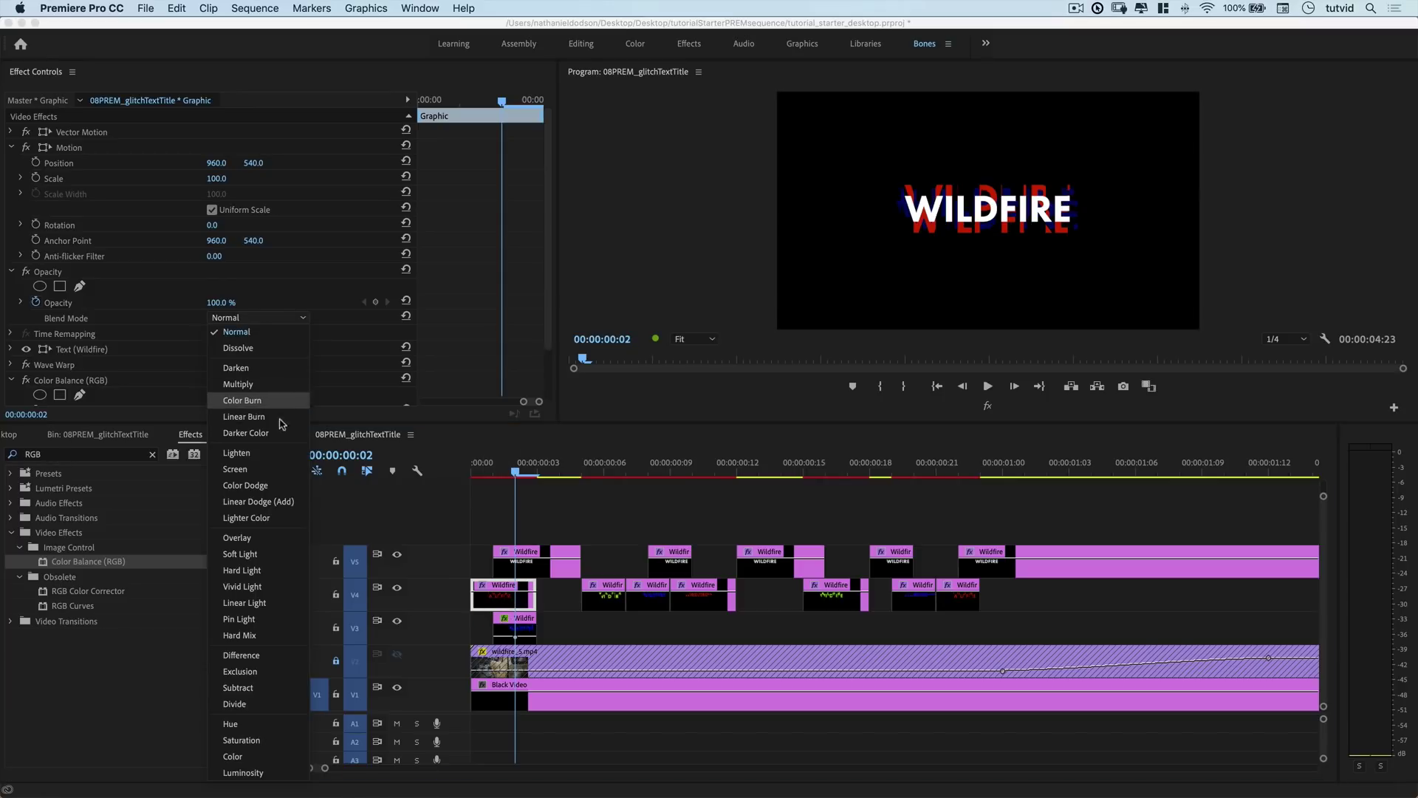
click(260, 469)
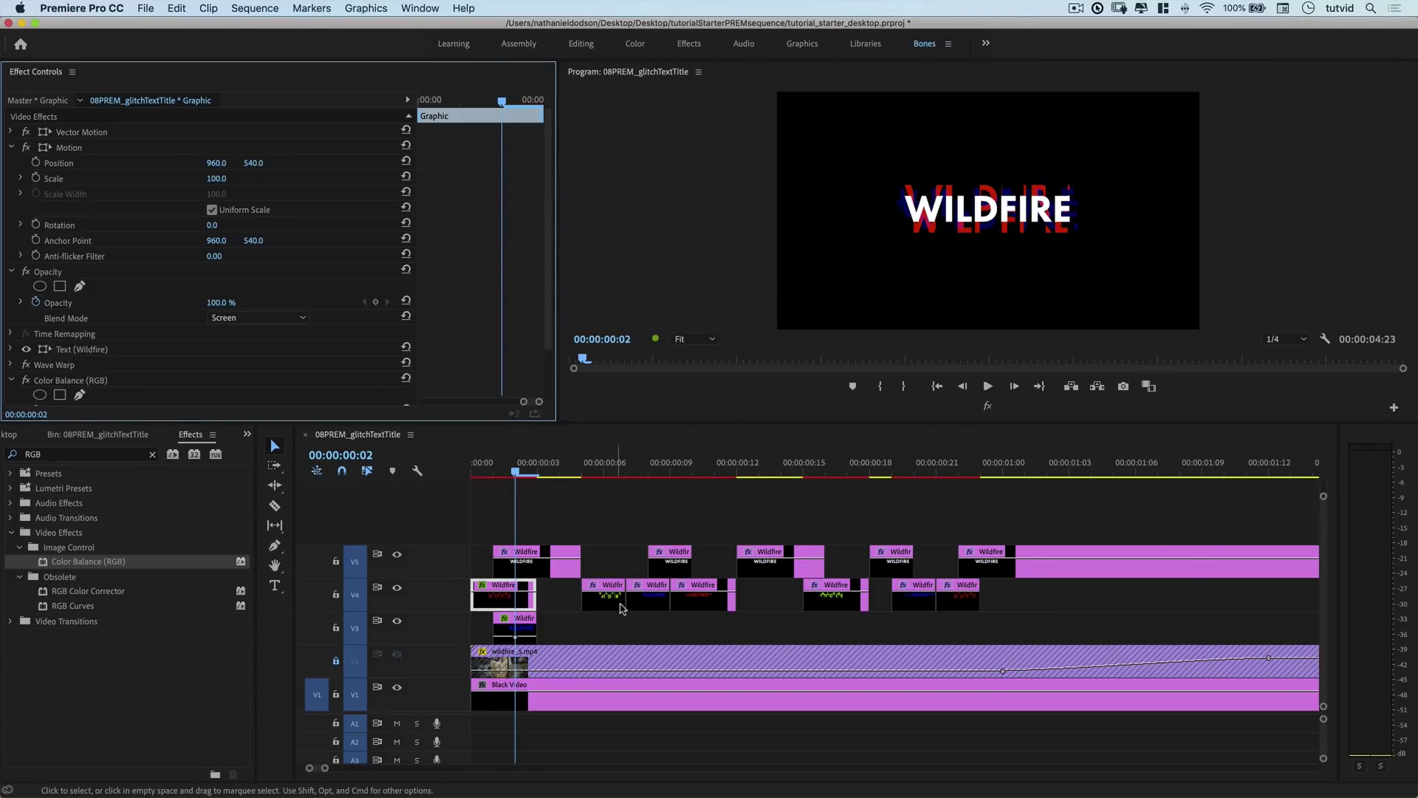
Place a copy of the first V4 Wildfire clip on V3 around frame 6
click(596, 600)
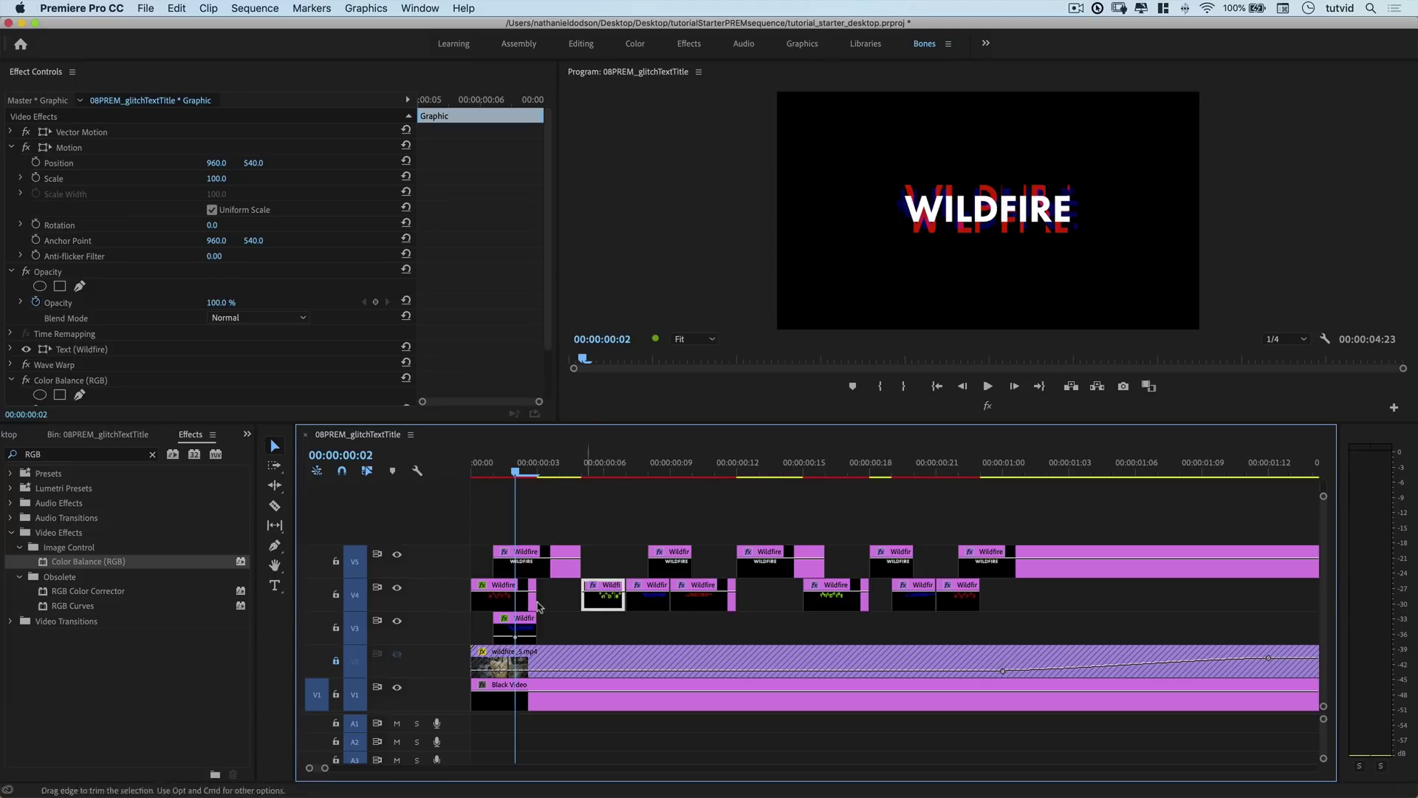
click(498, 605)
drag(521, 602, 650, 632)
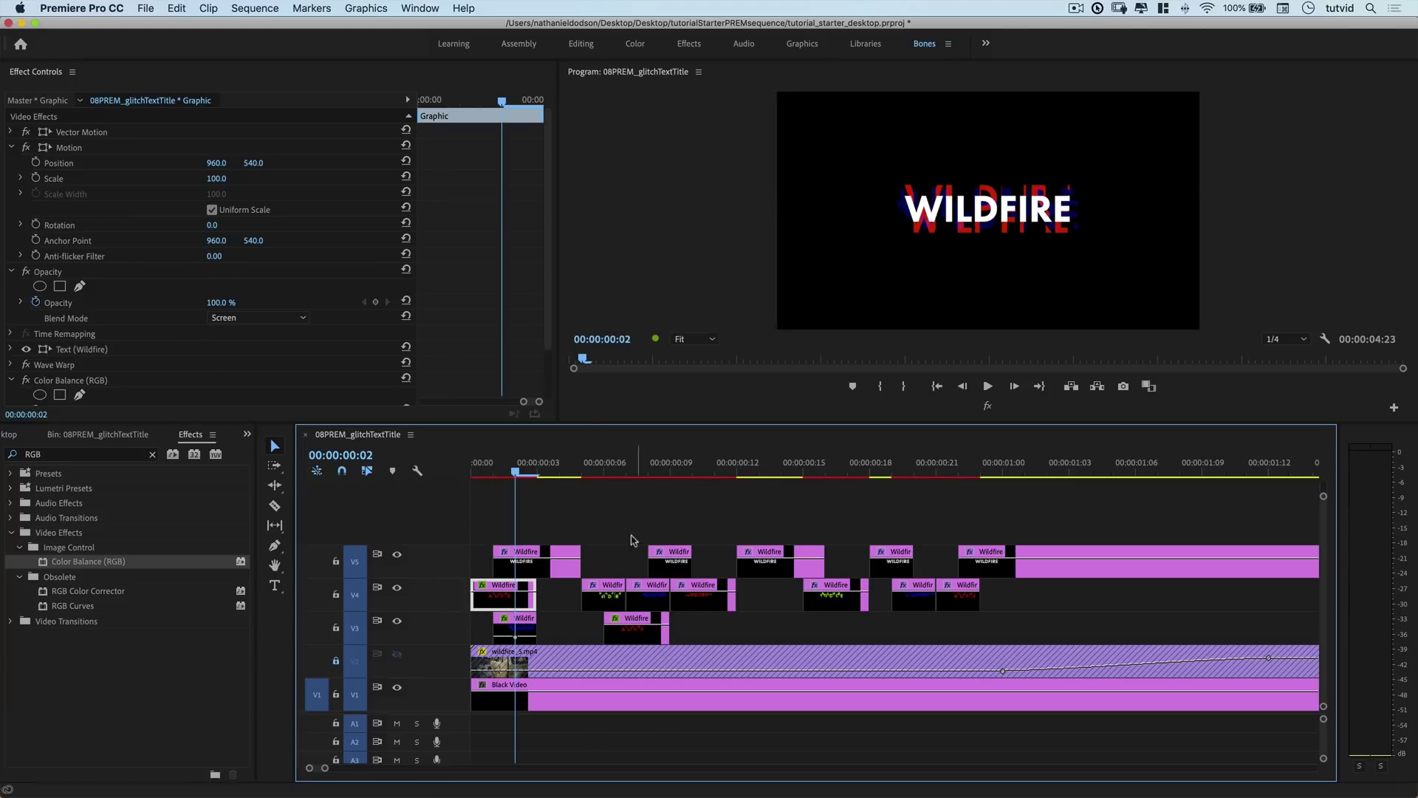
click(576, 475)
click(604, 473)
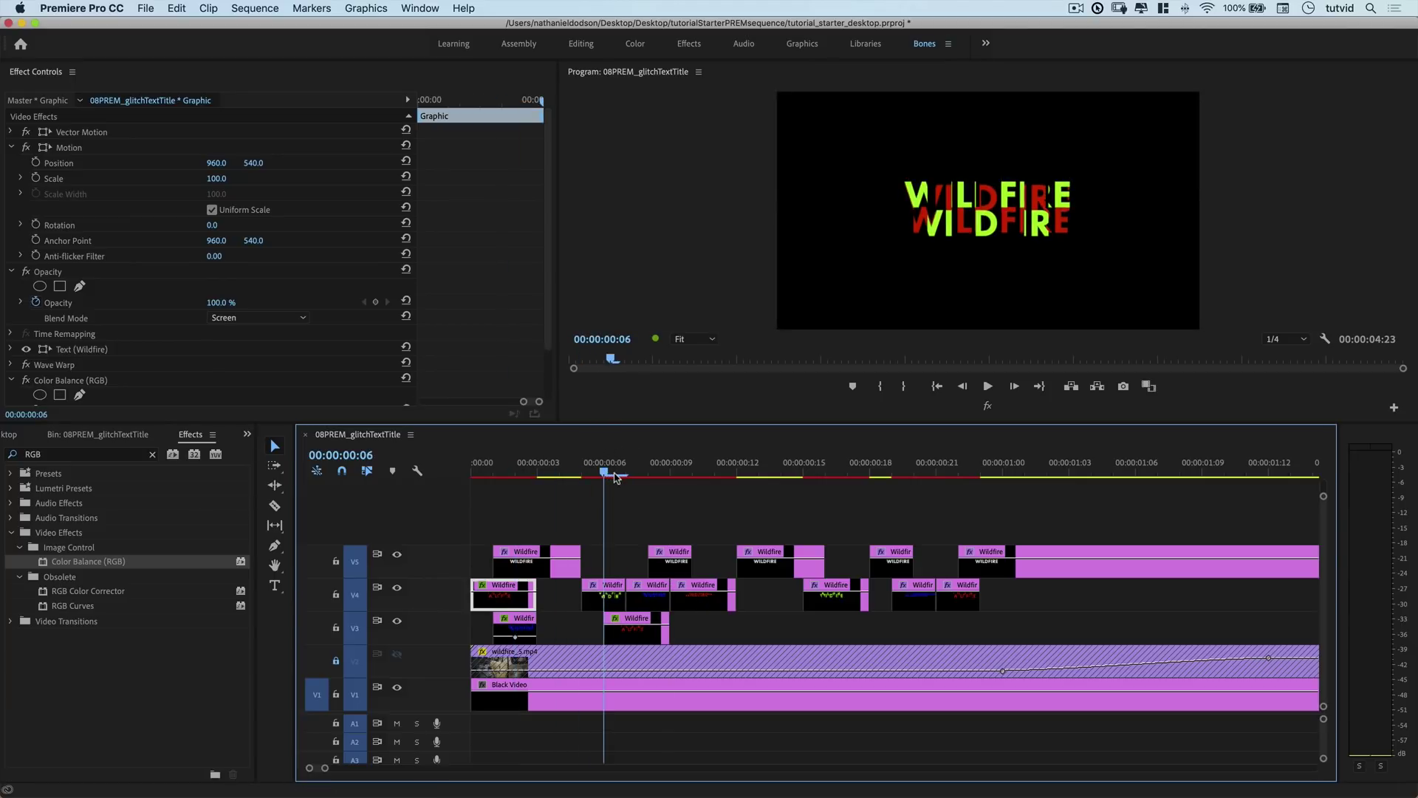
Set the V3 title copy to Dissolve blend mode at 15% opacity
click(635, 632)
click(238, 316)
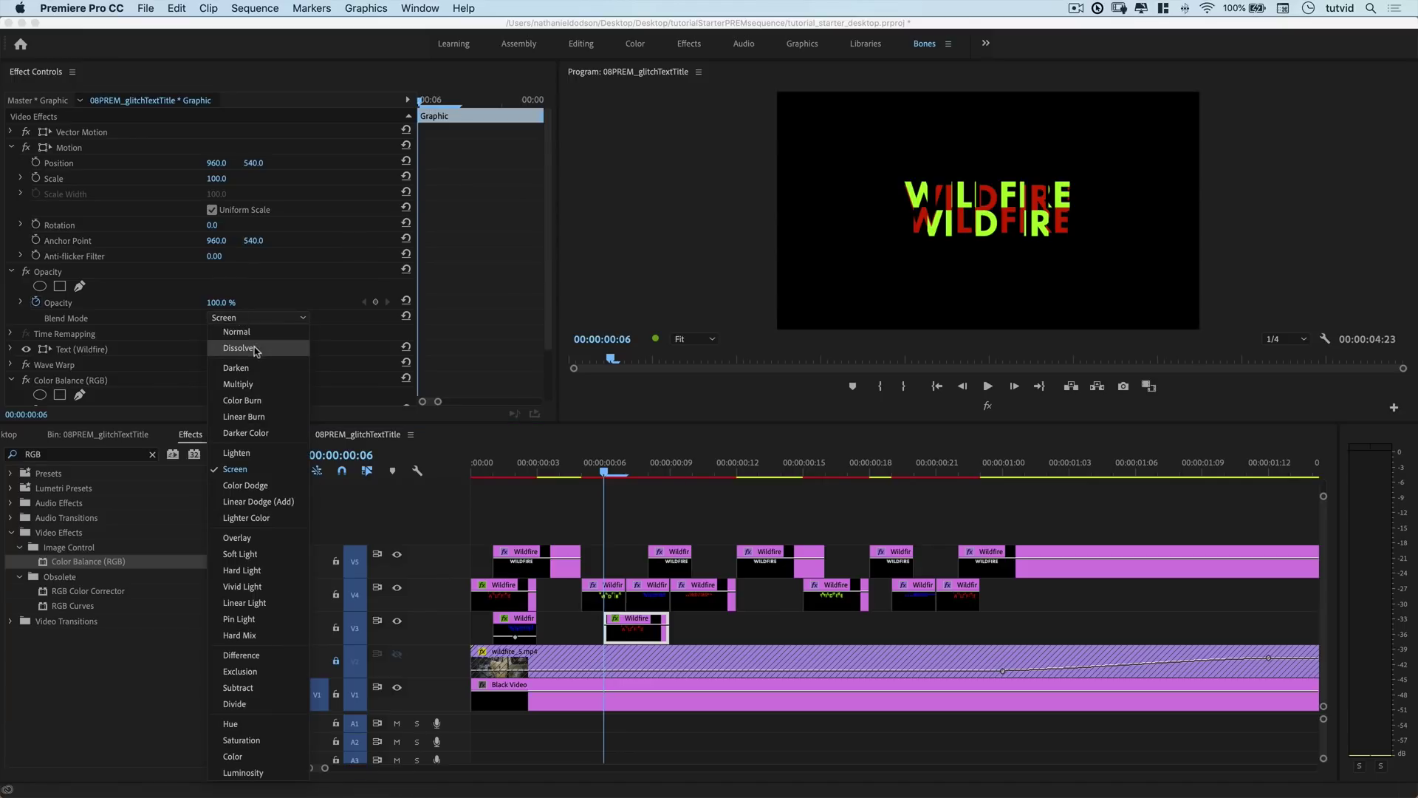
click(251, 350)
key(shift+Tab)
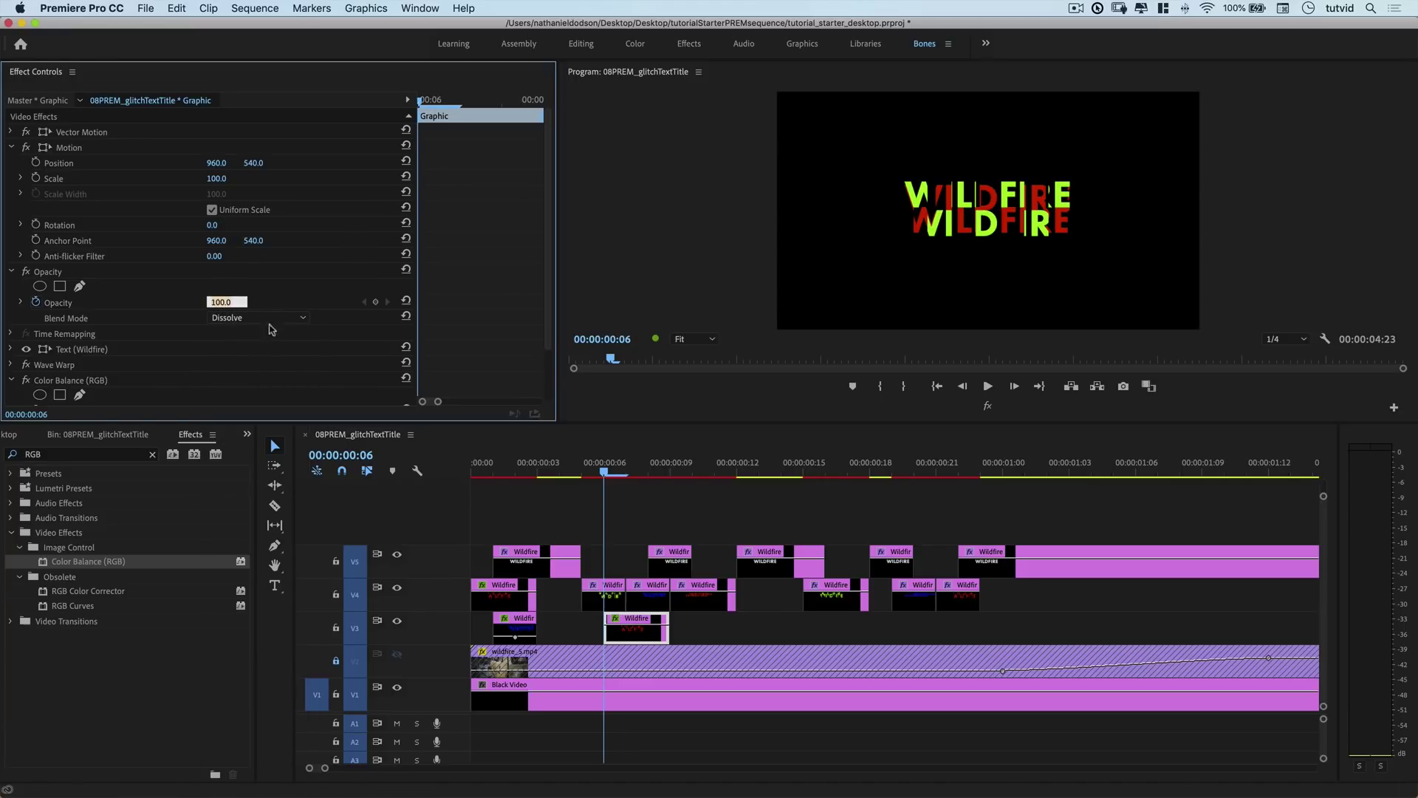
text(15)
key(Return)
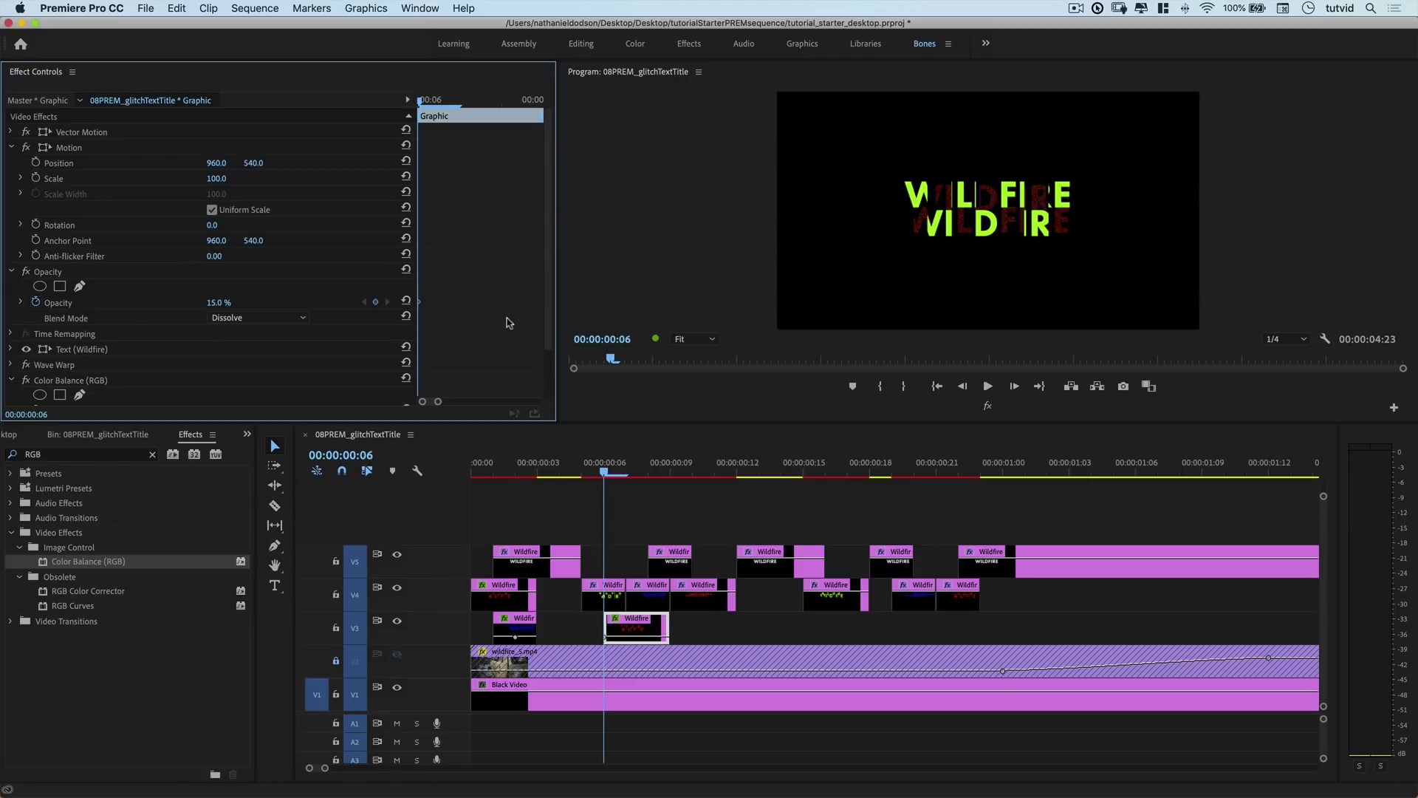
Turn off Uniform Scale and set the copy's Scale Width to 115
click(219, 178)
click(20, 178)
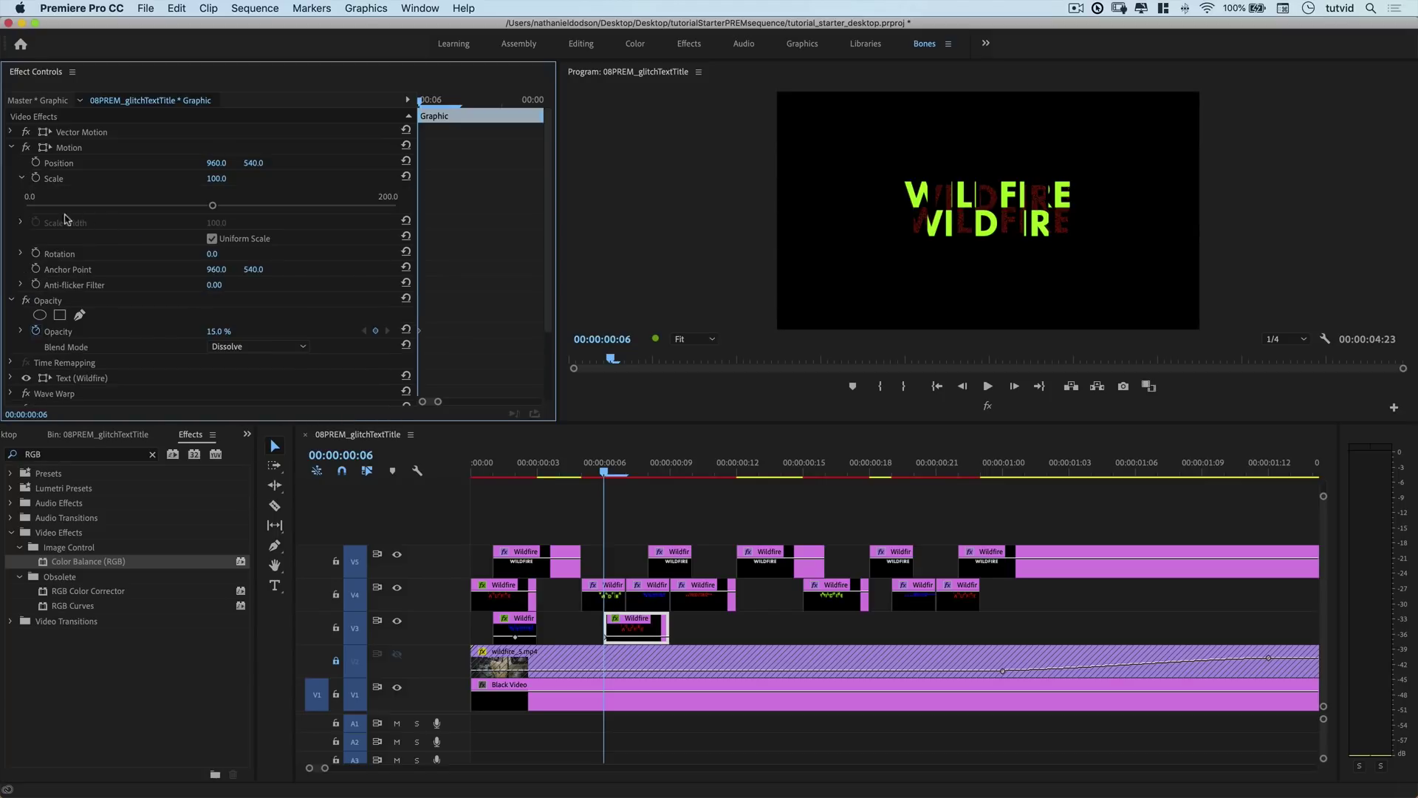
click(21, 179)
click(212, 210)
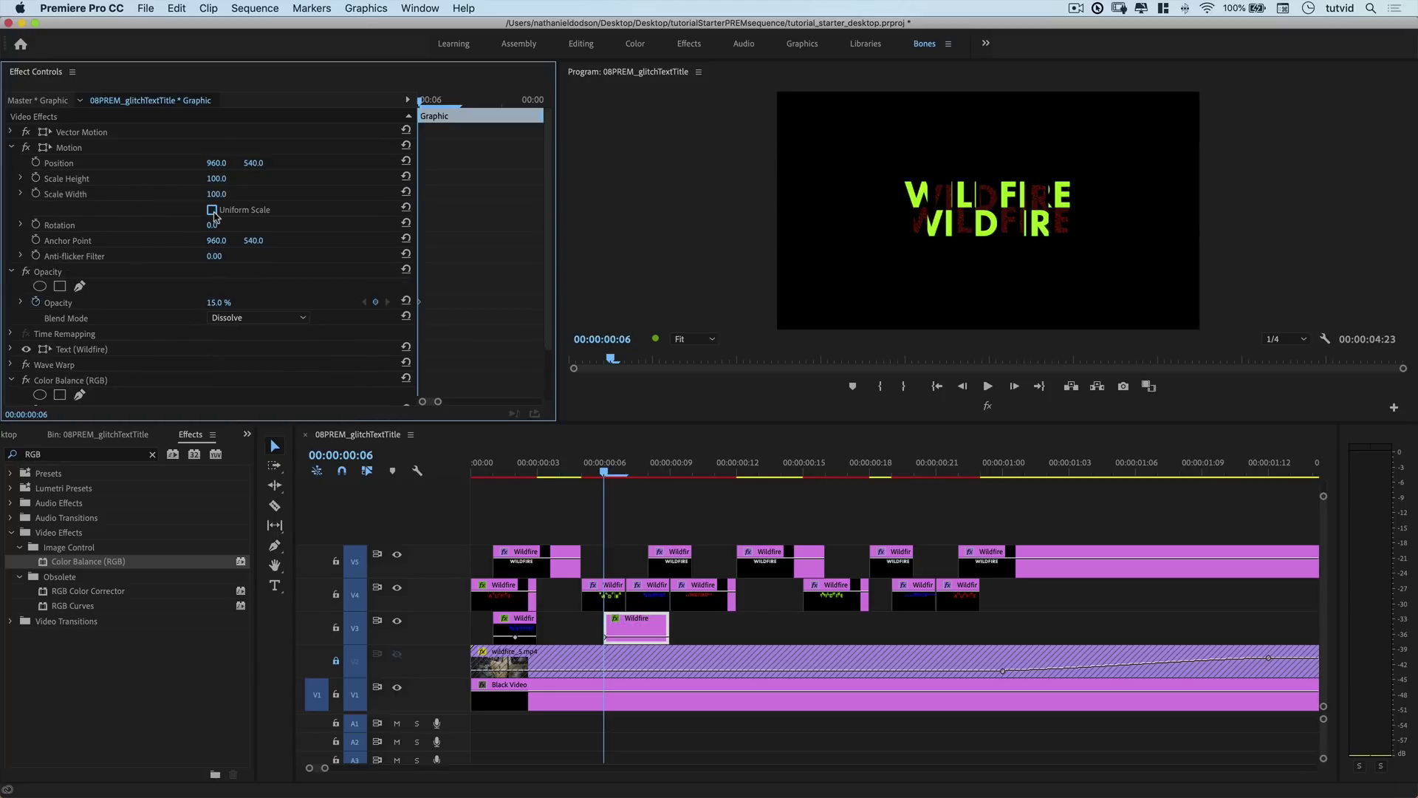
click(229, 196)
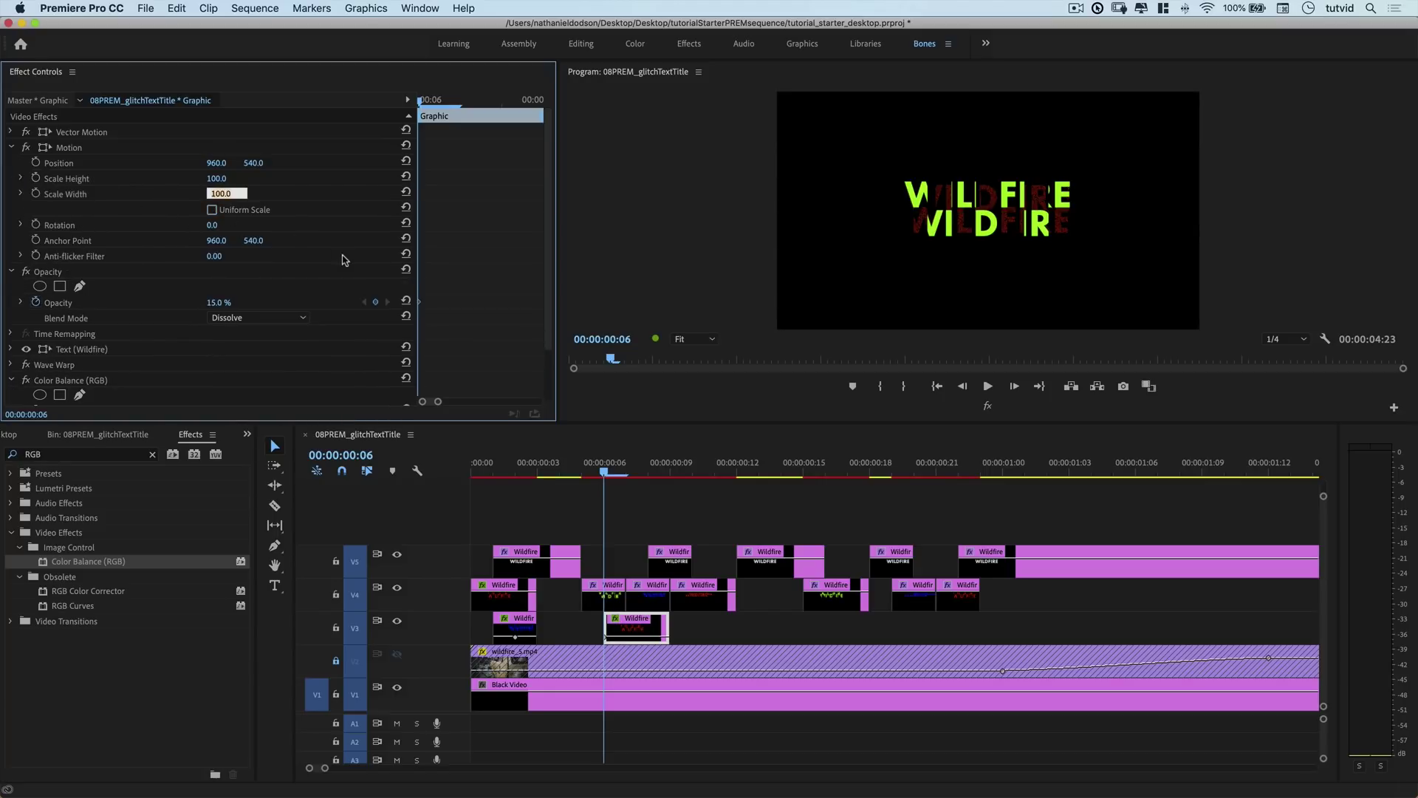
text(115)
key(Return)
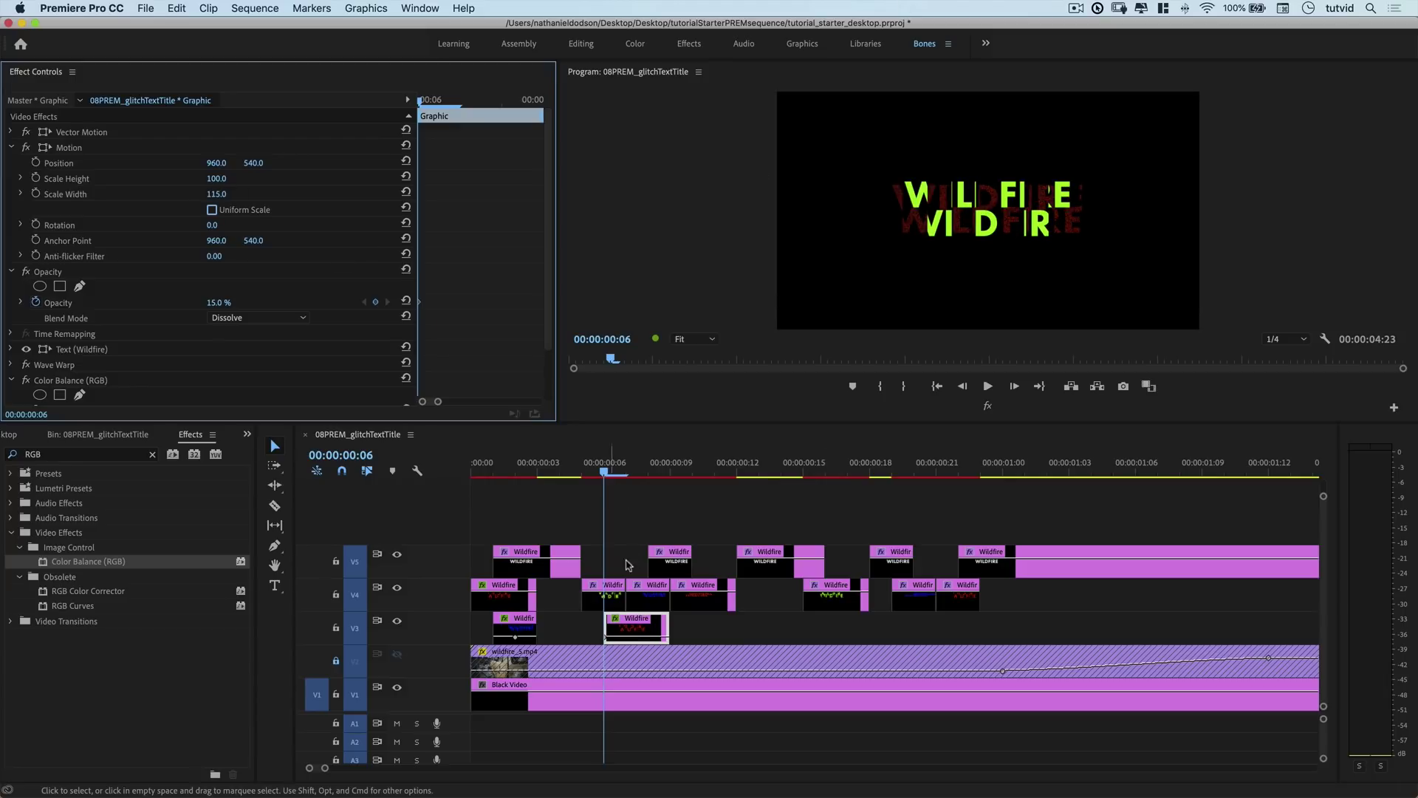
Split the copy at frame 8 and flatten the second piece to 36% height
click(633, 470)
click(644, 472)
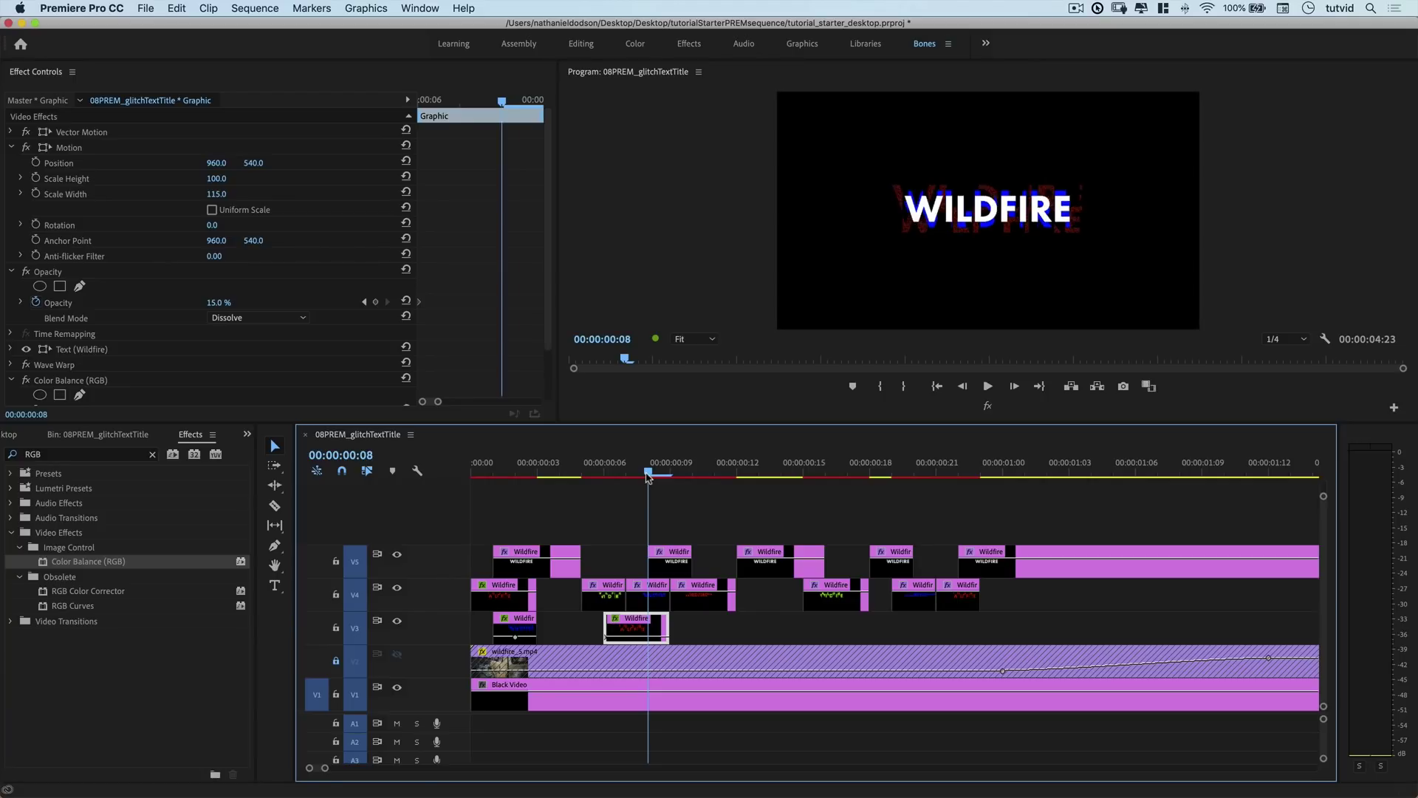
key(super+k)
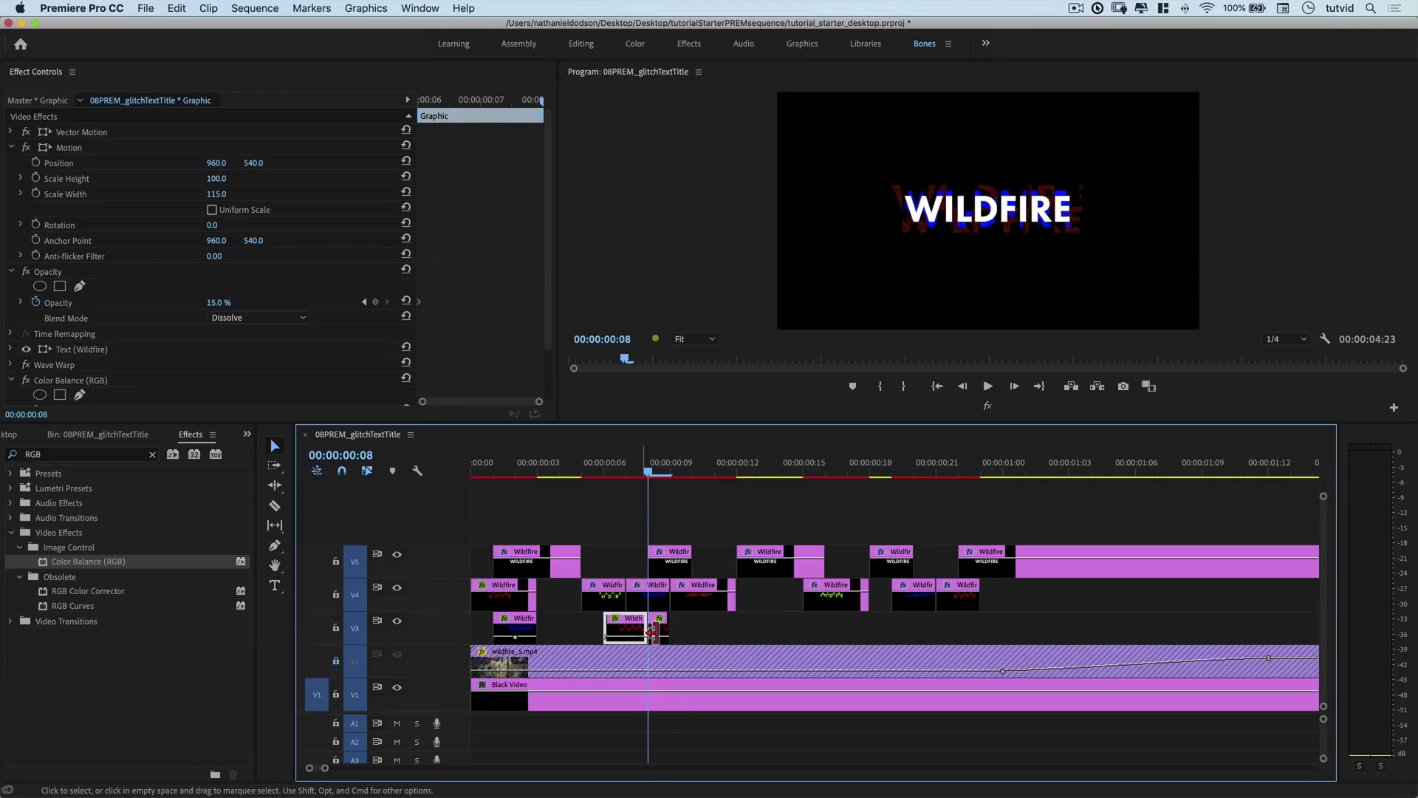
click(657, 621)
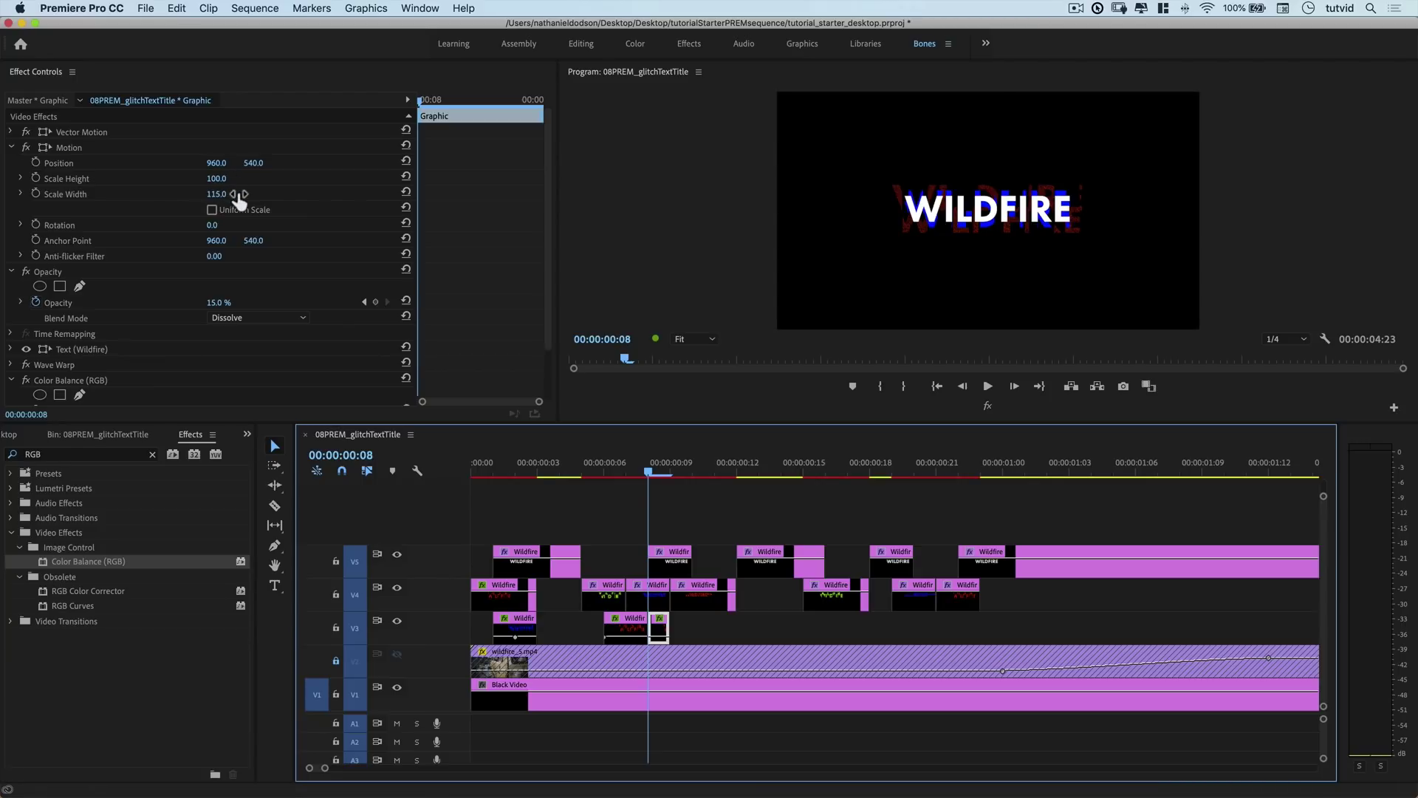
drag(223, 181, 198, 181)
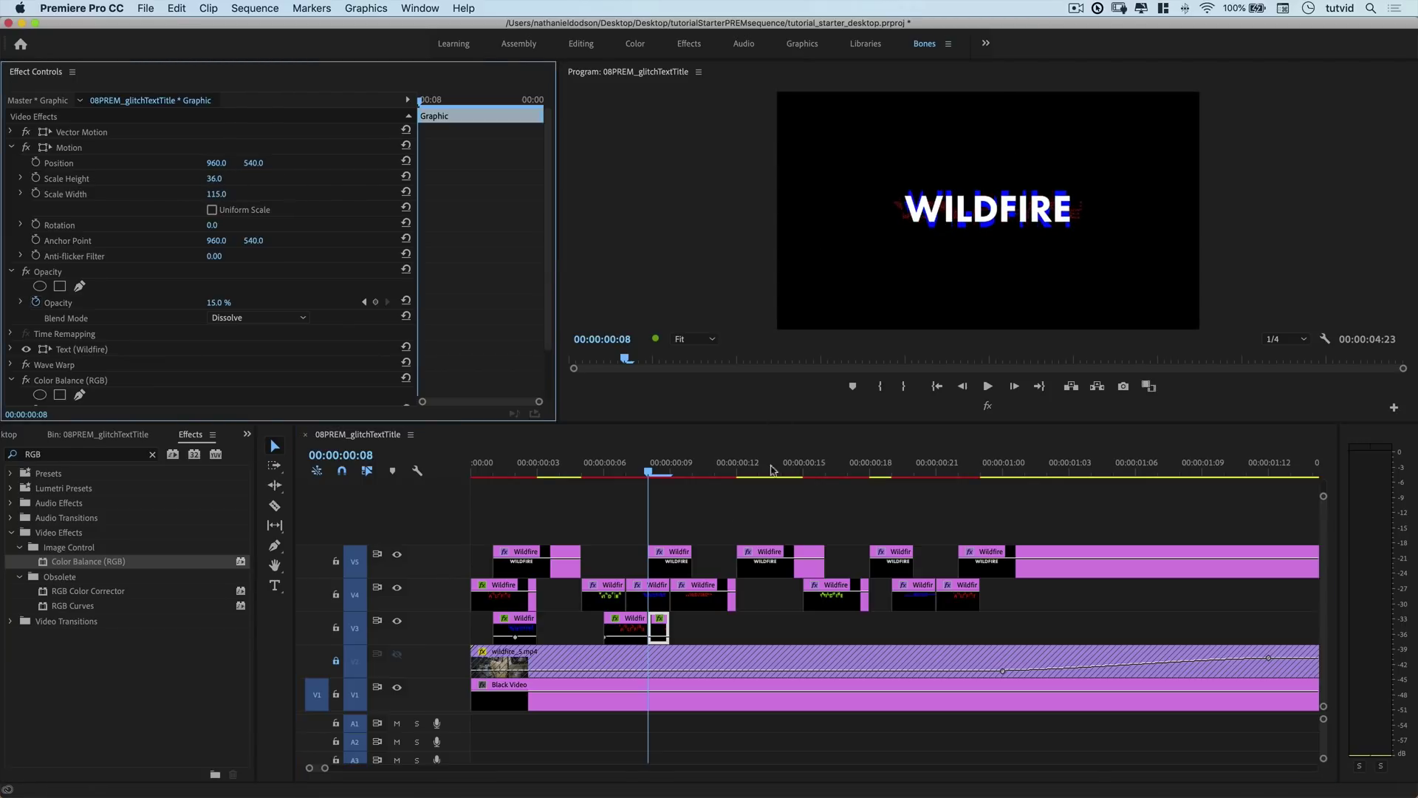
drag(561, 467, 641, 541)
Set the V4 Wildfire clip near frame 6 to Screen blend mode
click(602, 610)
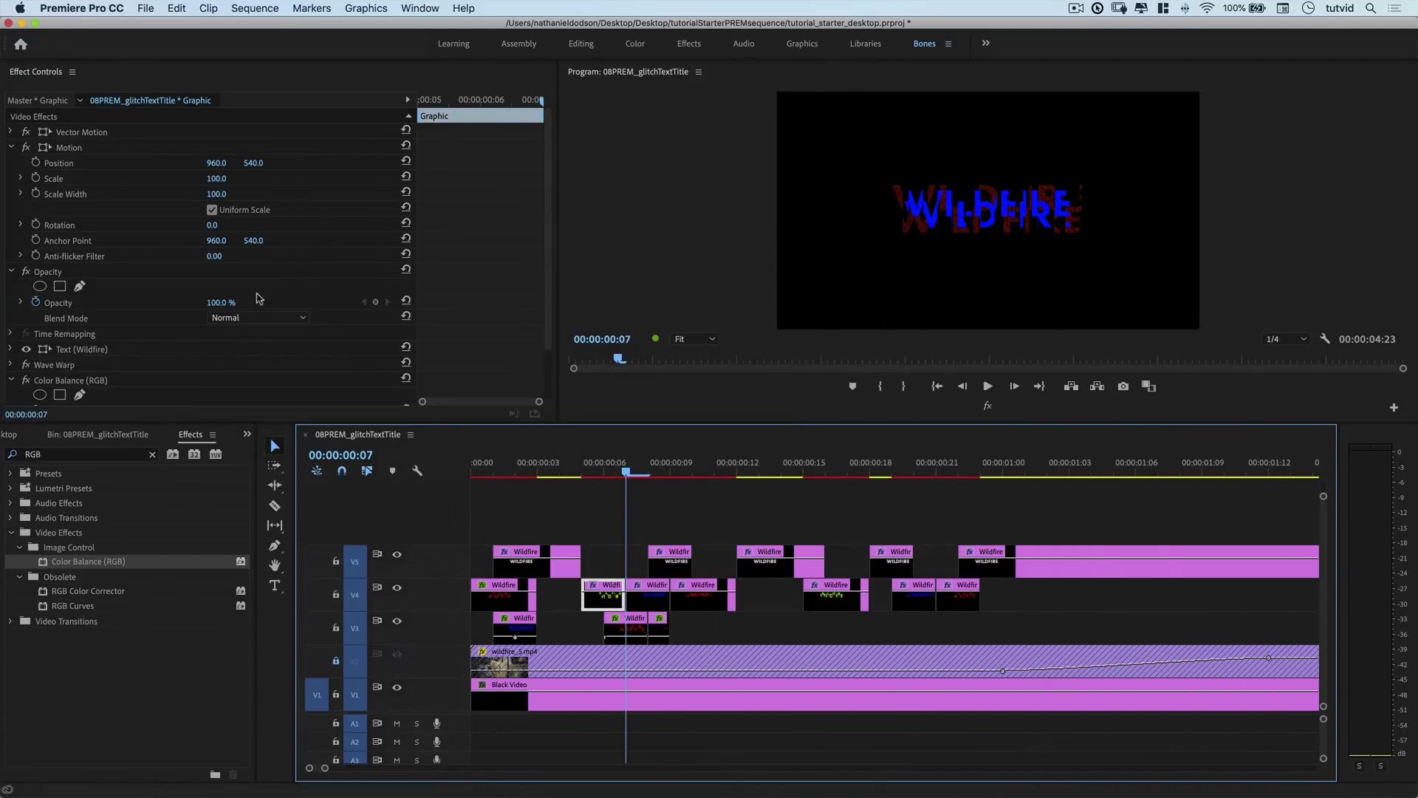
click(251, 318)
click(236, 469)
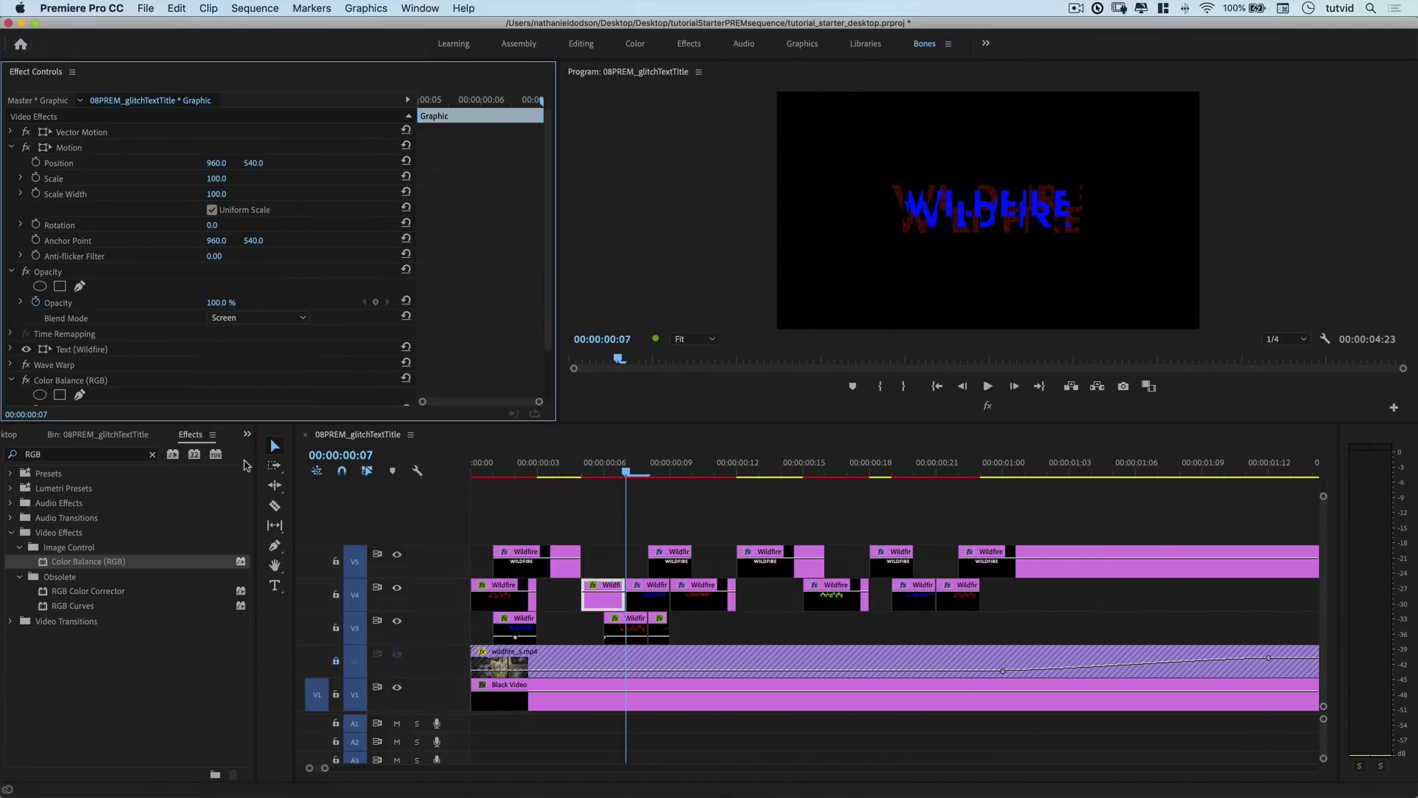
Switch the next V4 Wildfire clip, around frame 7, to Screen blending as well
click(609, 474)
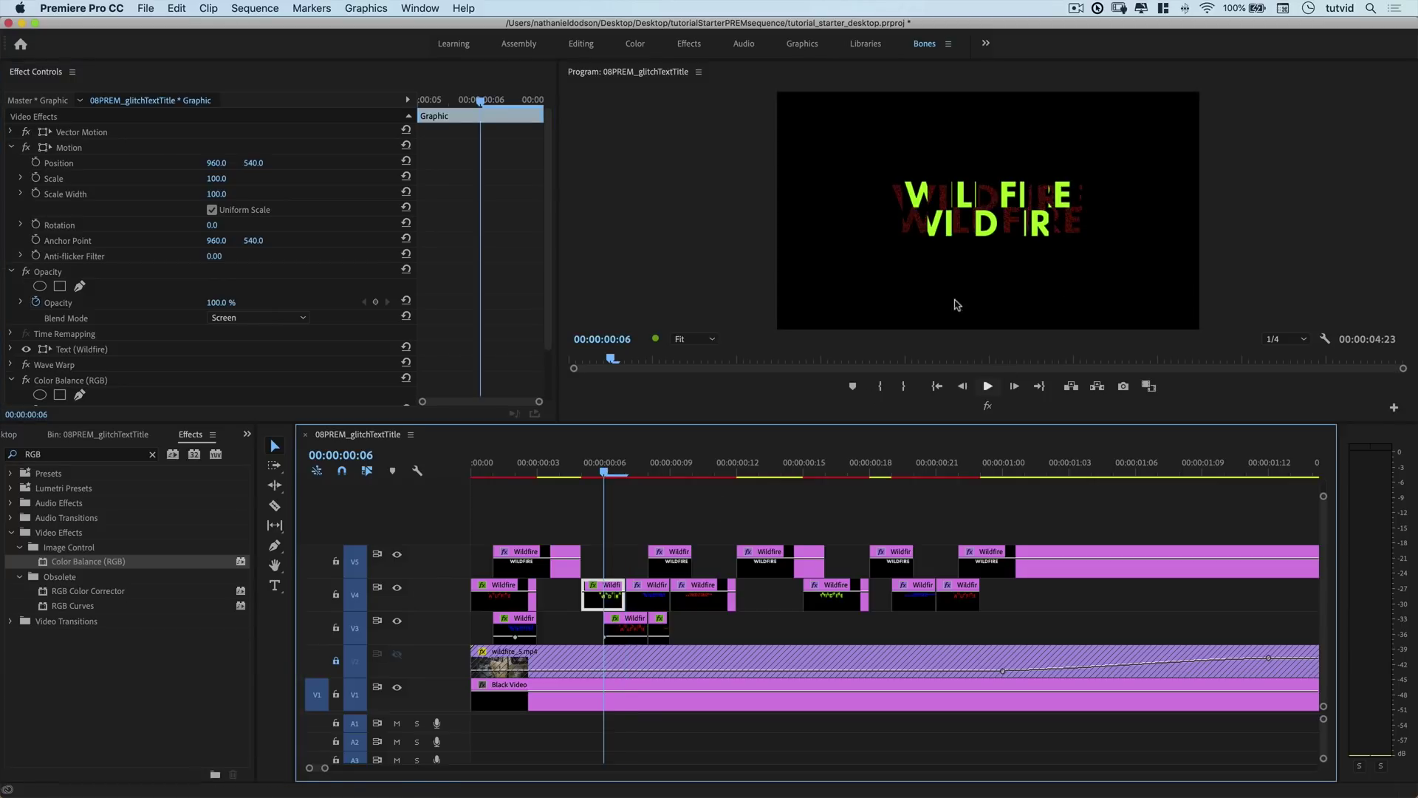
key(Right)
click(663, 607)
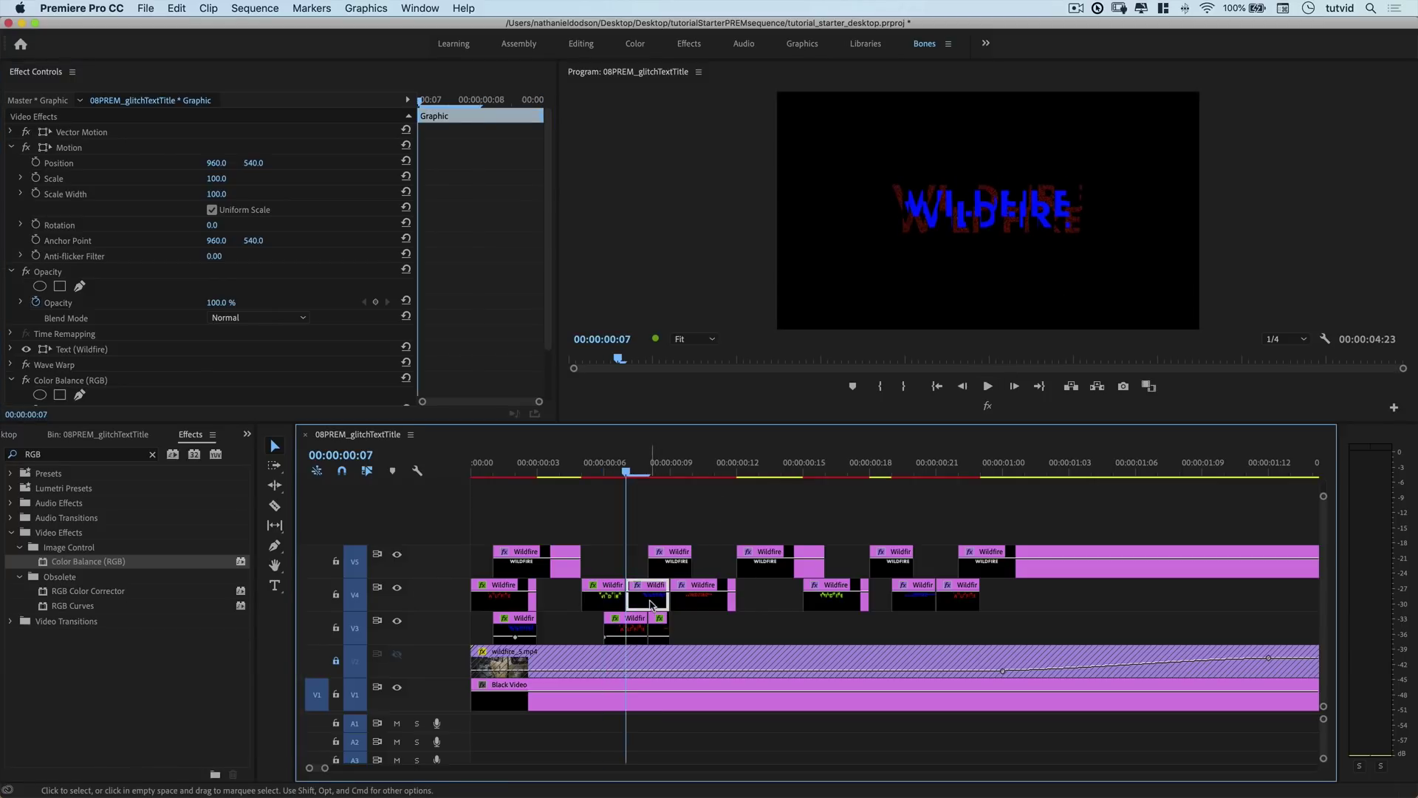
mouse_move(633, 473)
mouse_down()
mouse_move(649, 472)
mouse_move(628, 472)
mouse_up()
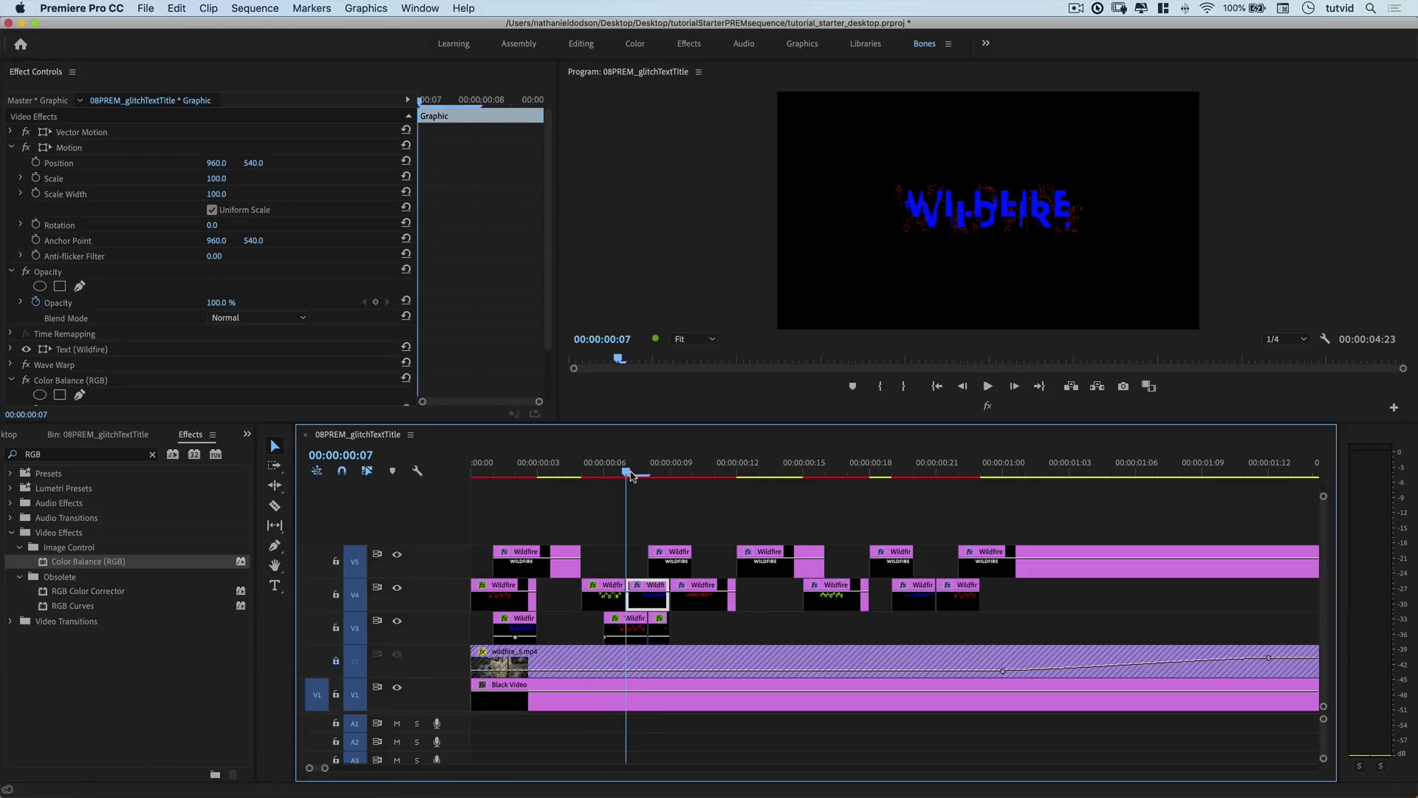
click(251, 317)
click(251, 476)
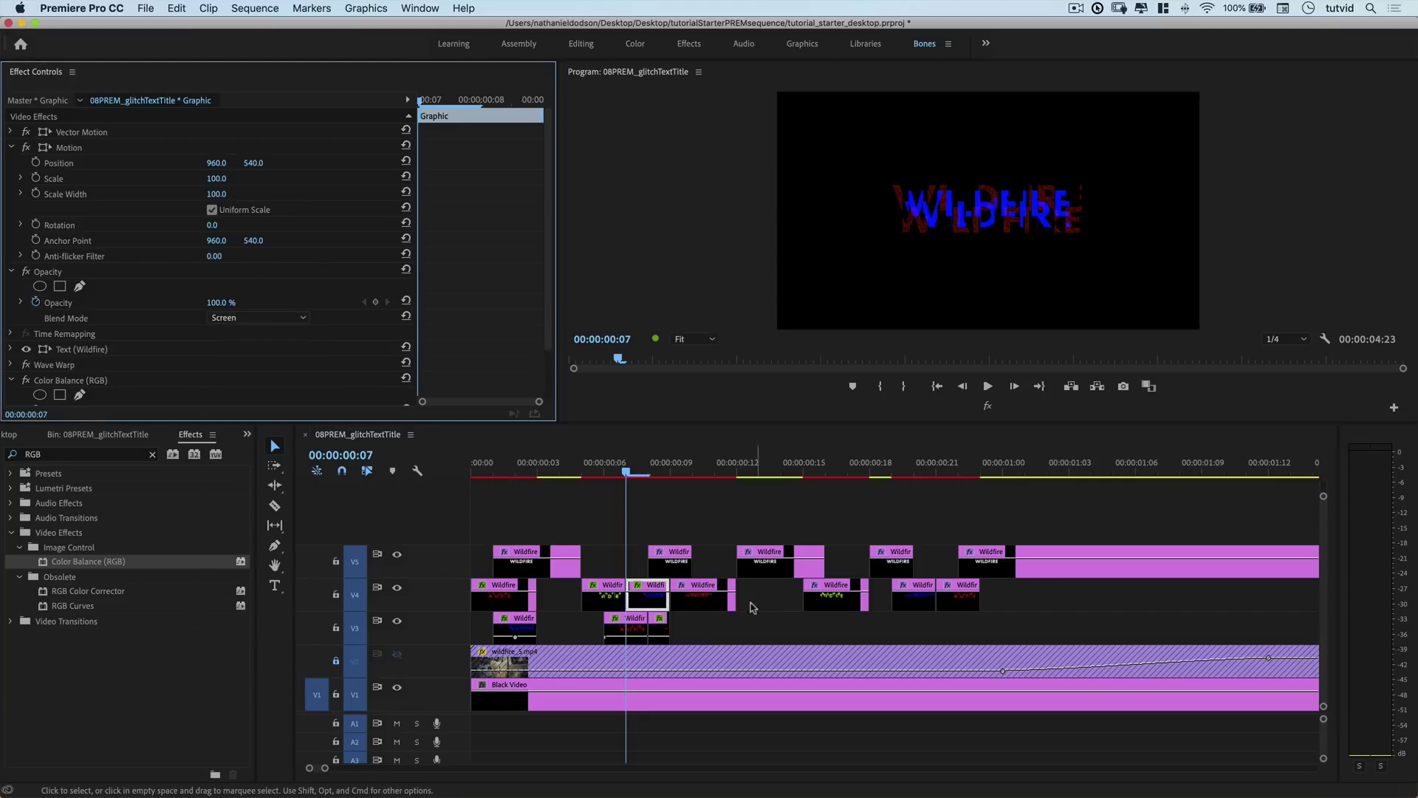
click(714, 472)
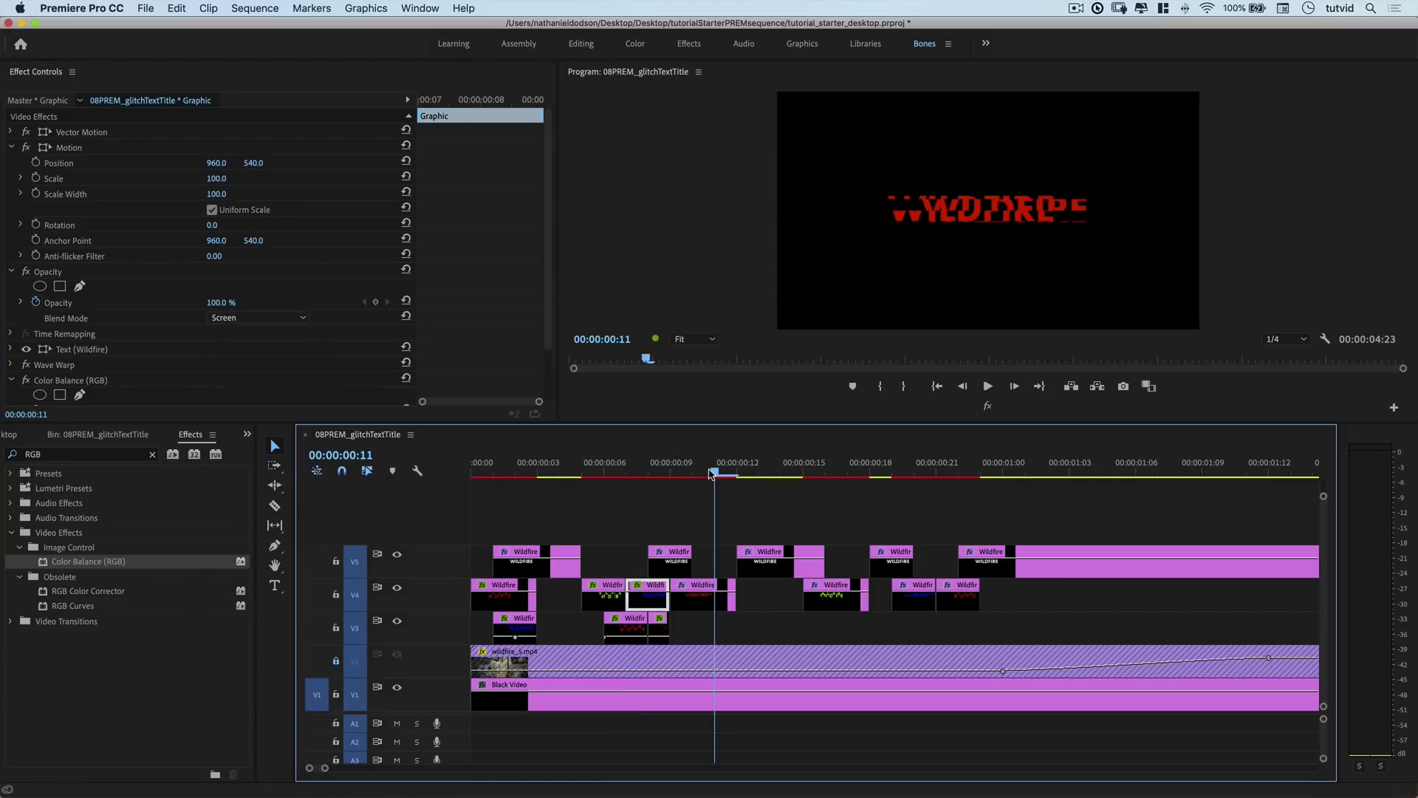
click(708, 596)
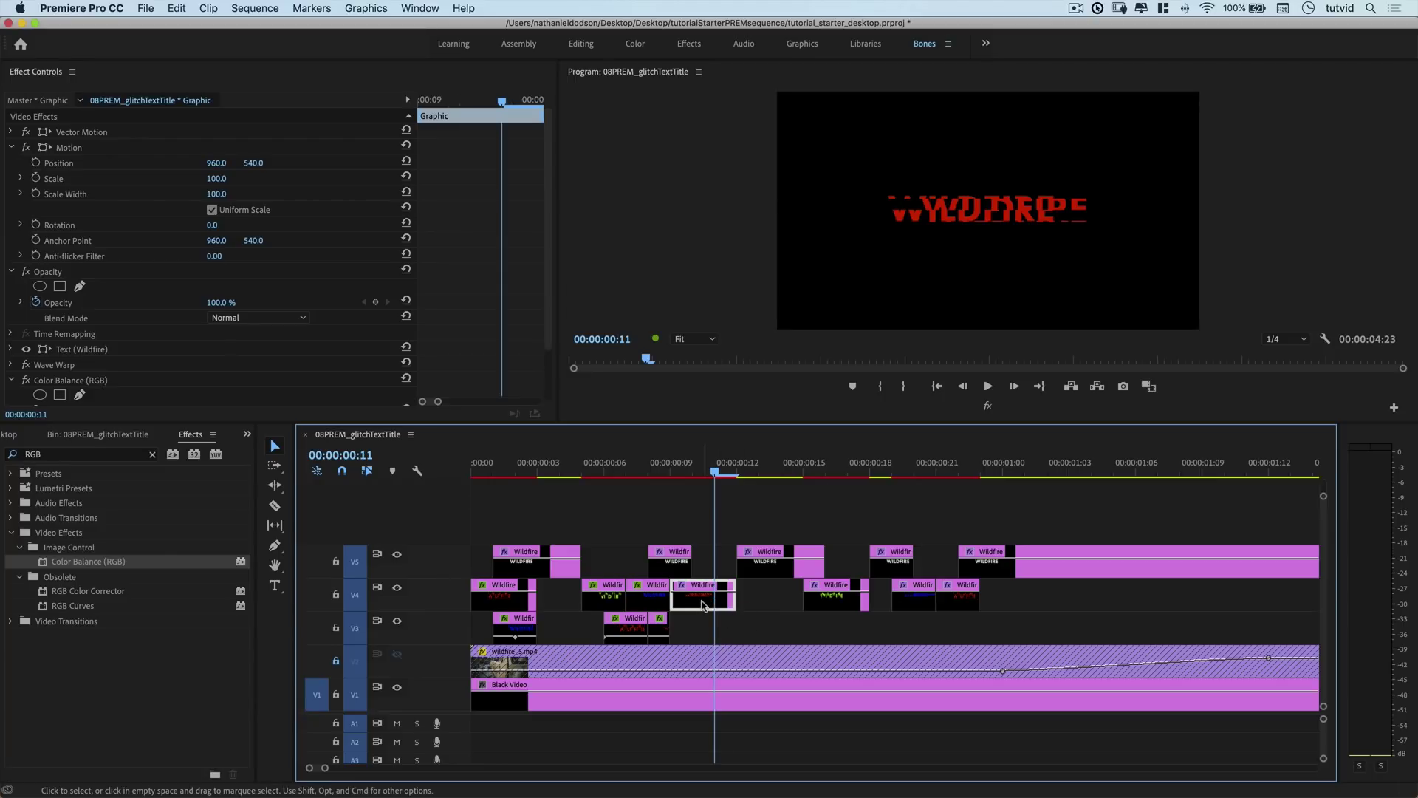
Copy the frame-11 Wildfire clip onto V3, shift it slightly later, and set 106% scale, 25% opacity
mouse_move(720, 607)
mouse_down()
mouse_move(746, 645)
mouse_move(721, 635)
mouse_up()
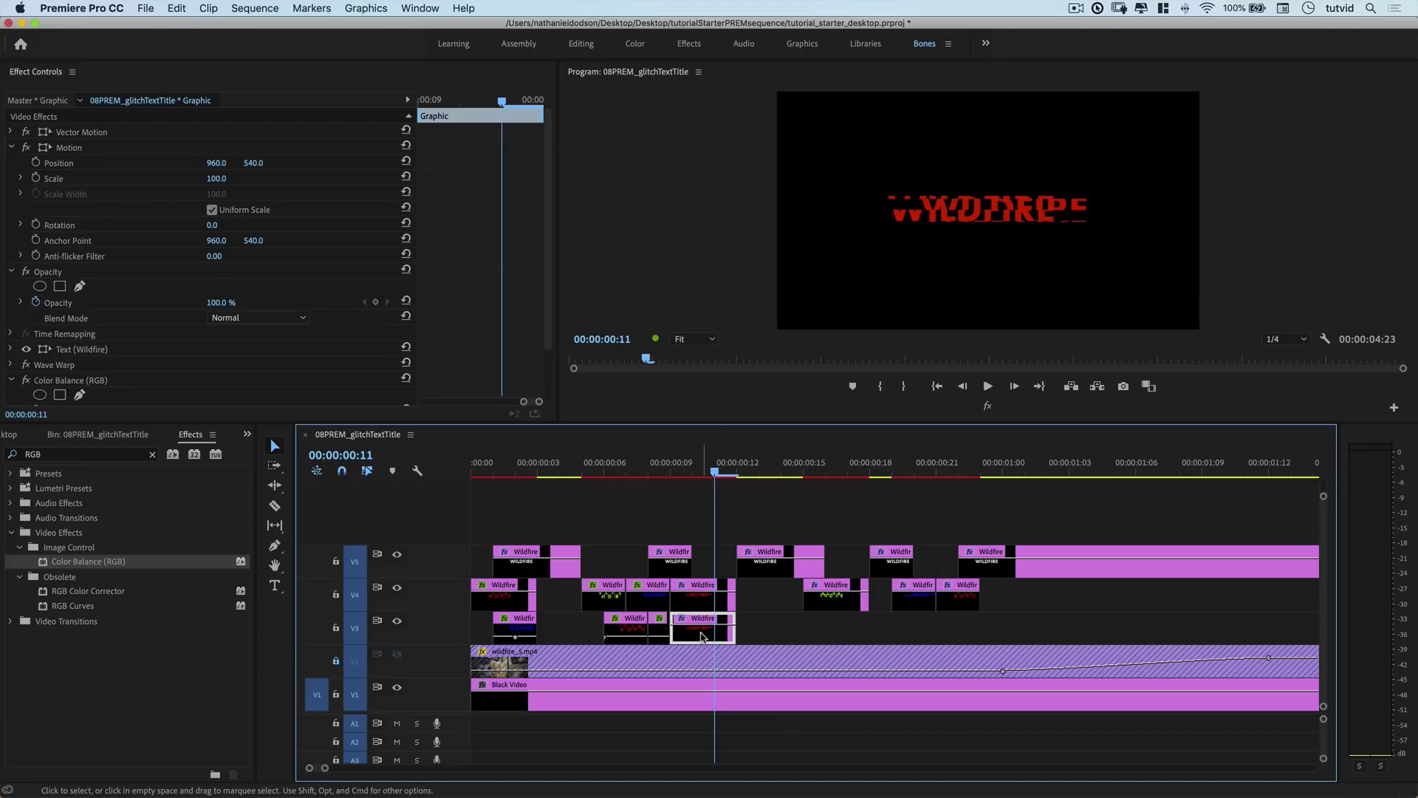
drag(702, 637, 724, 636)
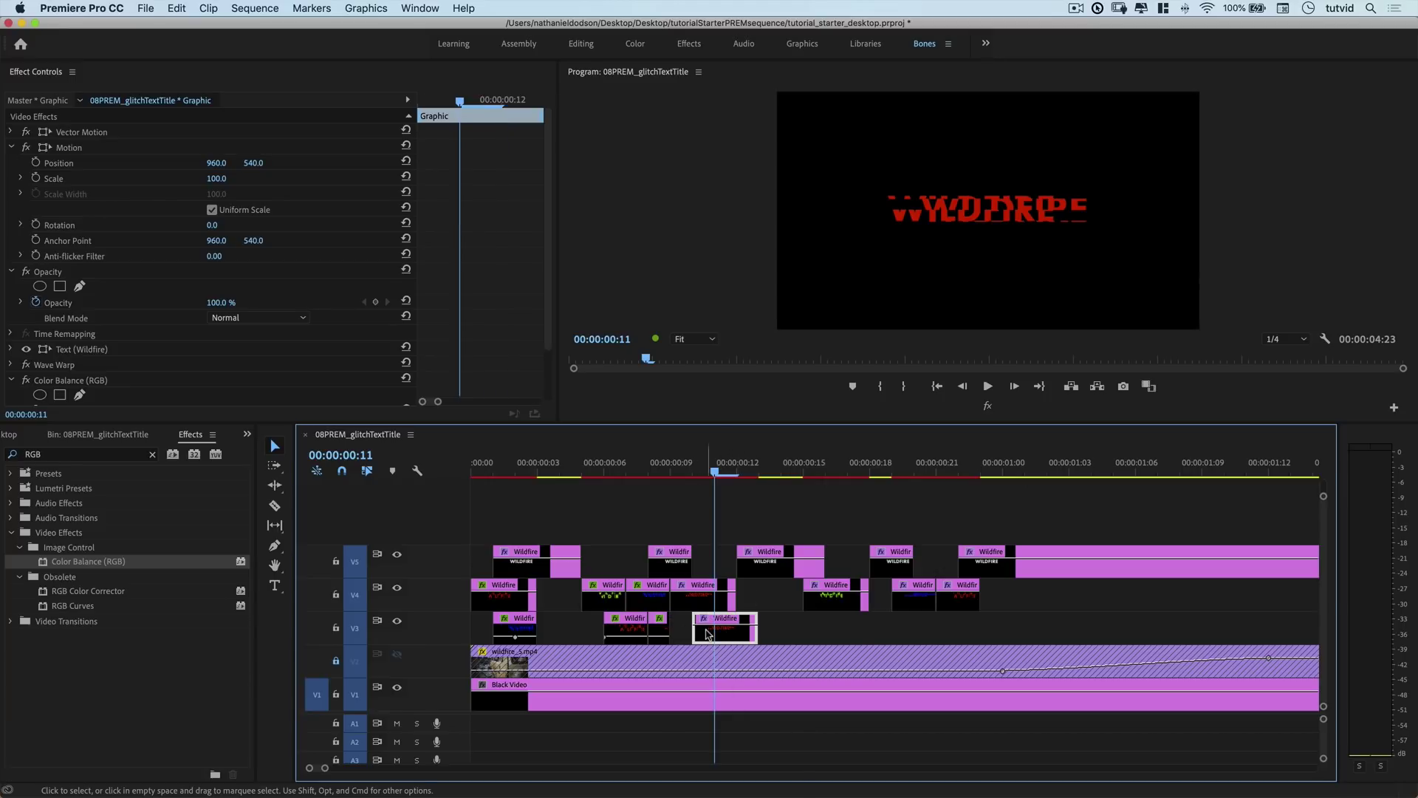
click(220, 178)
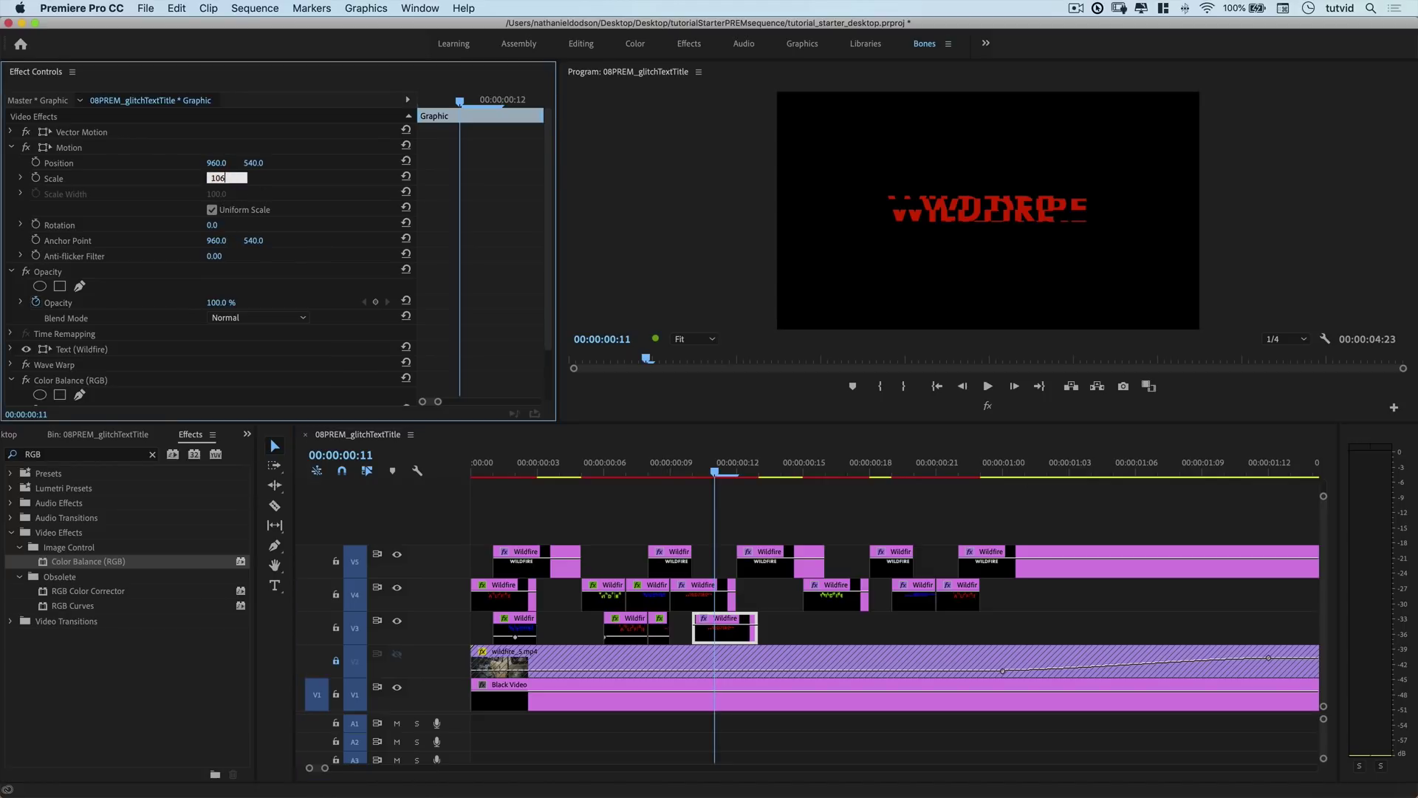
key(Return)
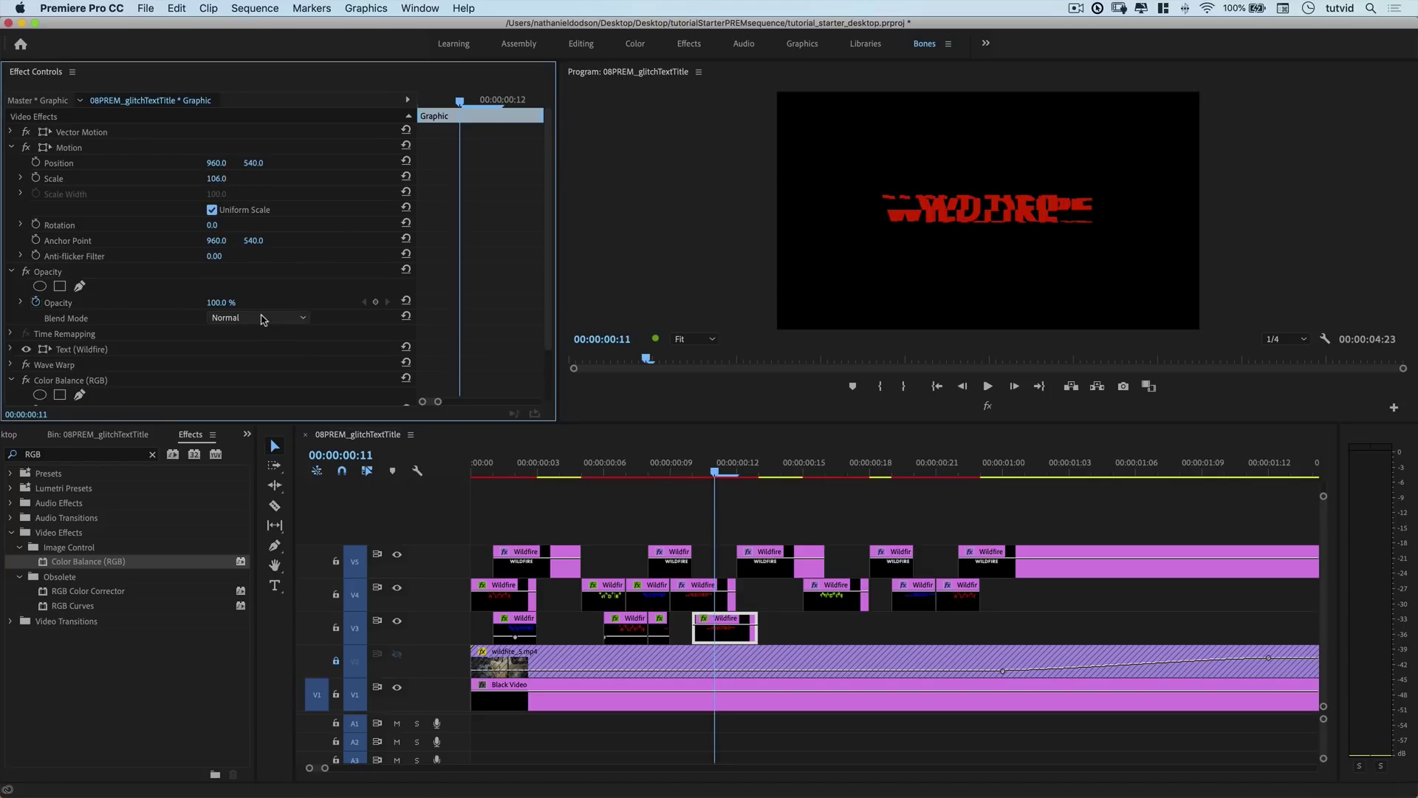
click(220, 302)
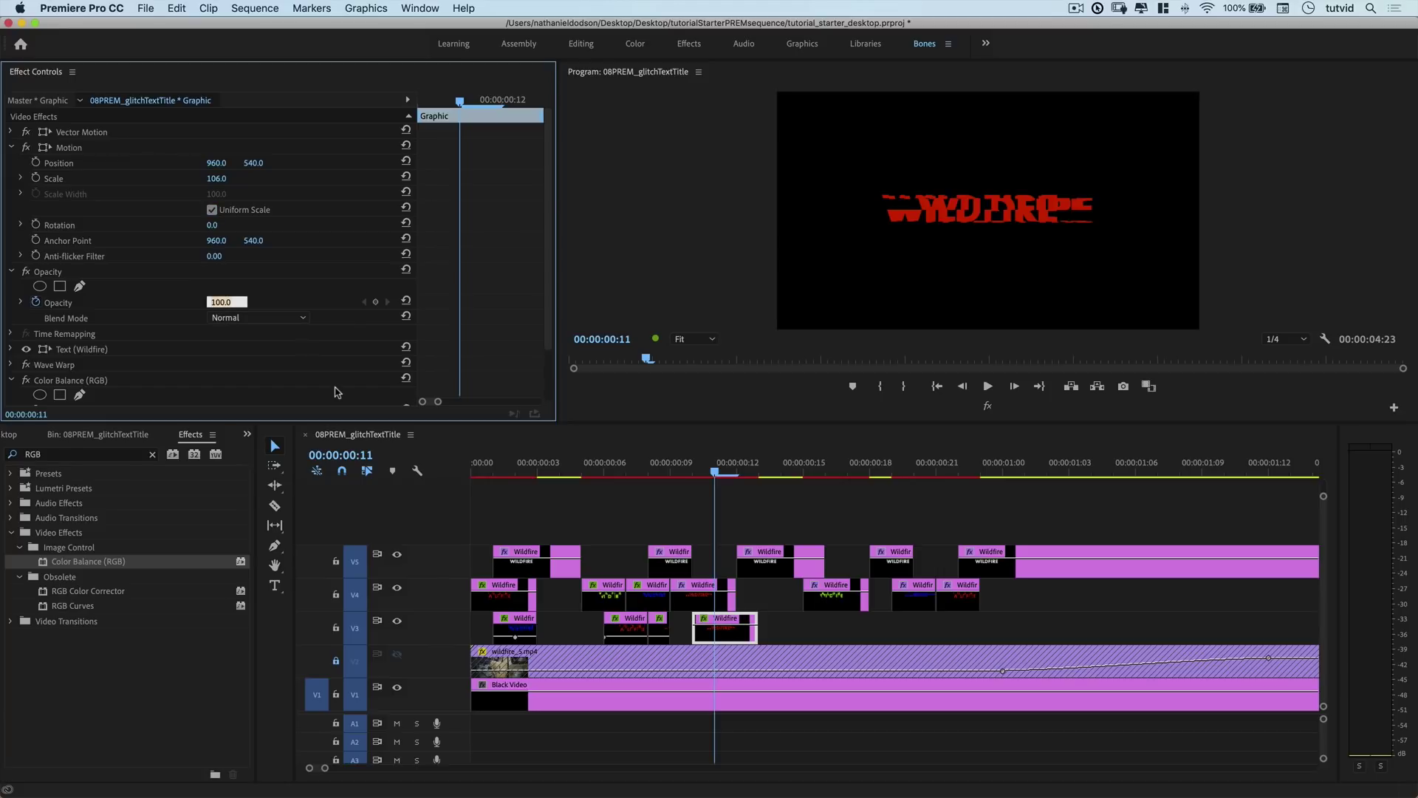
key(Return)
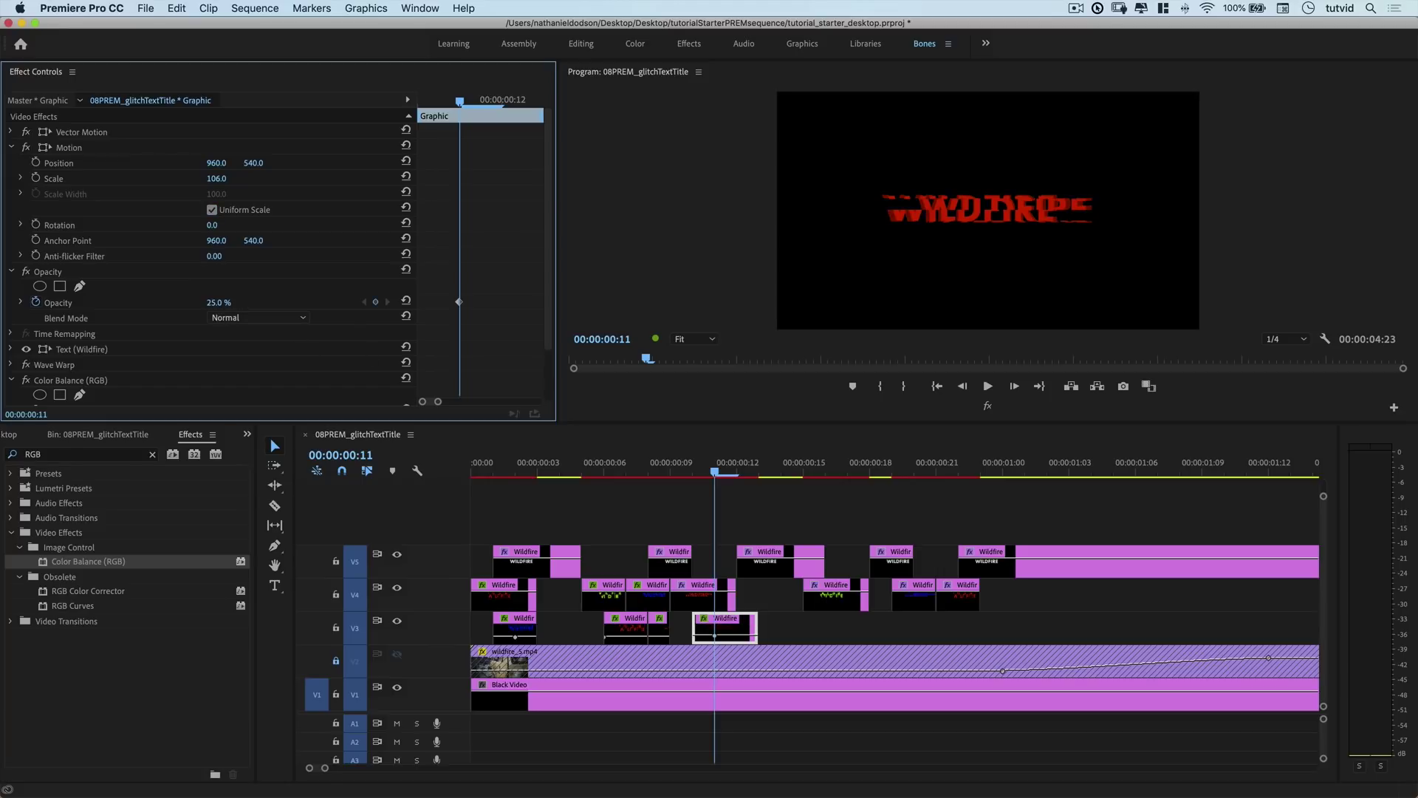
Switch the V4 Wildfire clip at frame 11 to Screen blending
click(700, 595)
click(251, 317)
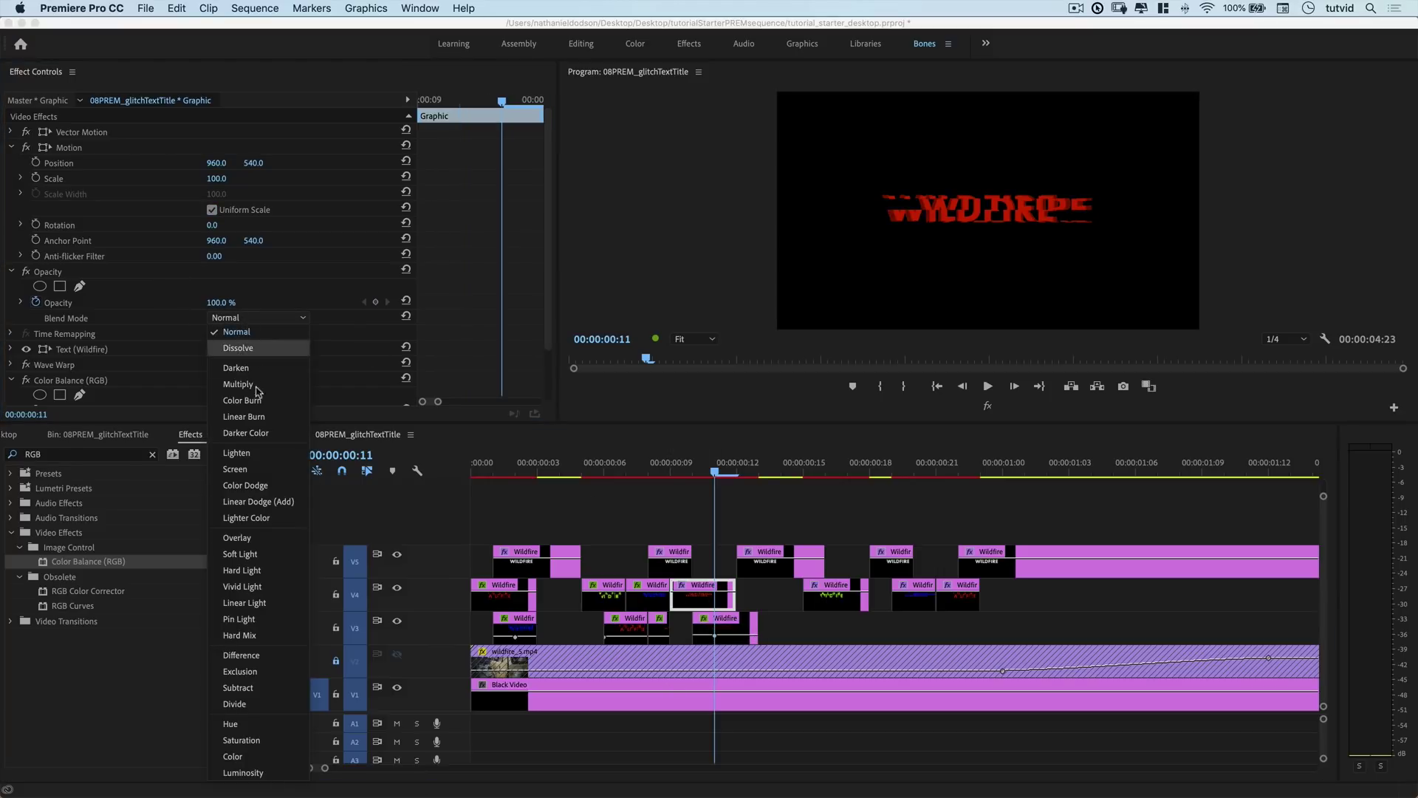
click(234, 469)
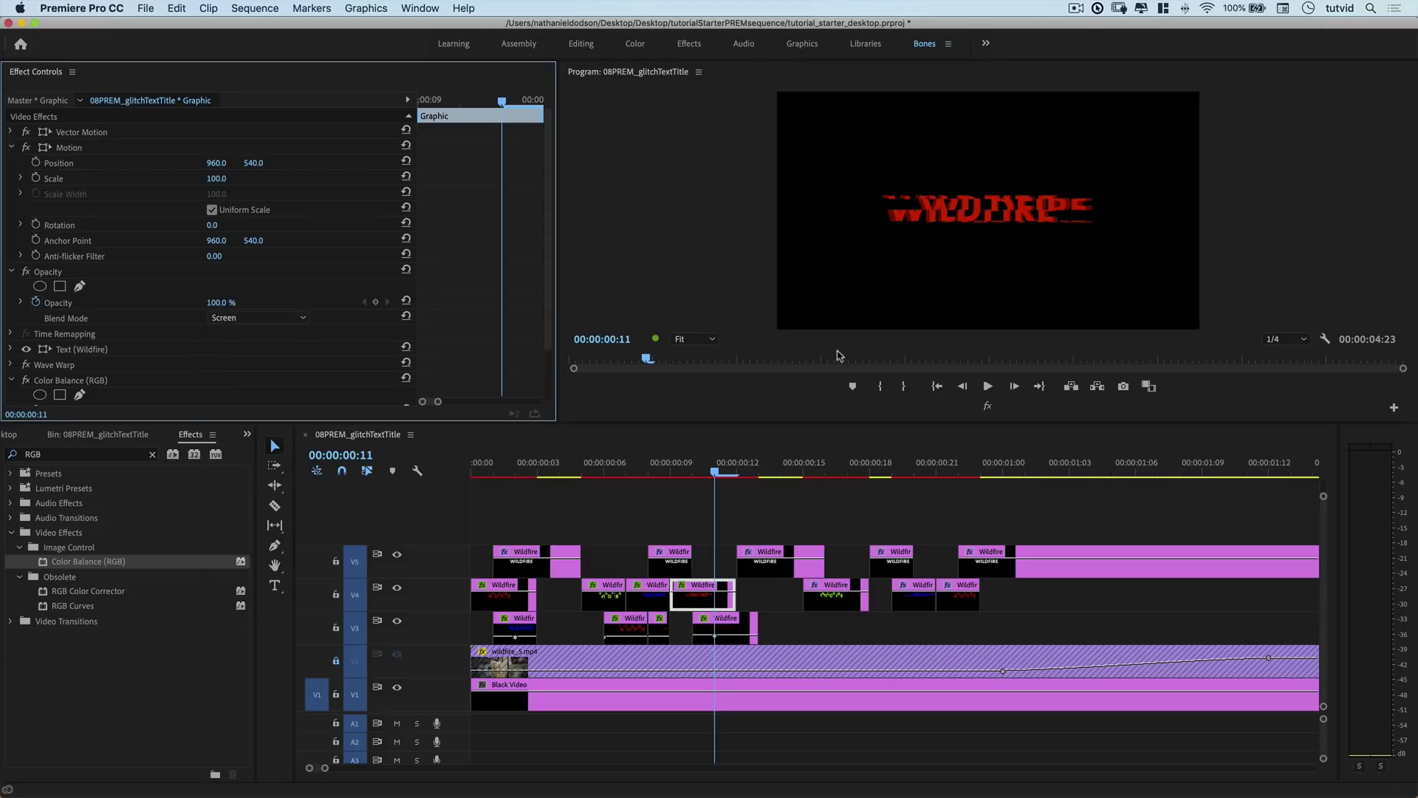
Raise the V3 copy's scale to 110 and lower its position to 960, 560
click(726, 644)
click(225, 178)
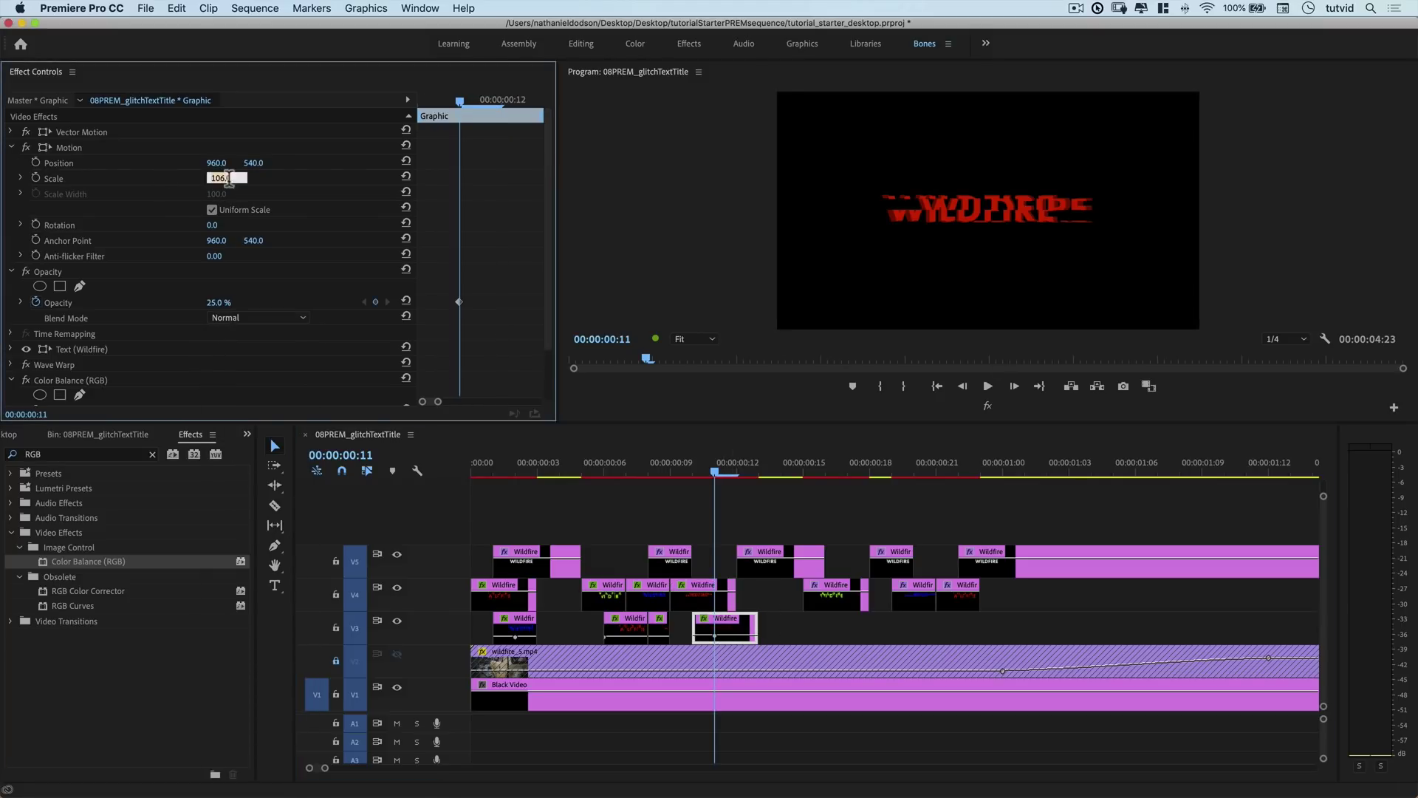
text(110)
key(Return)
click(751, 624)
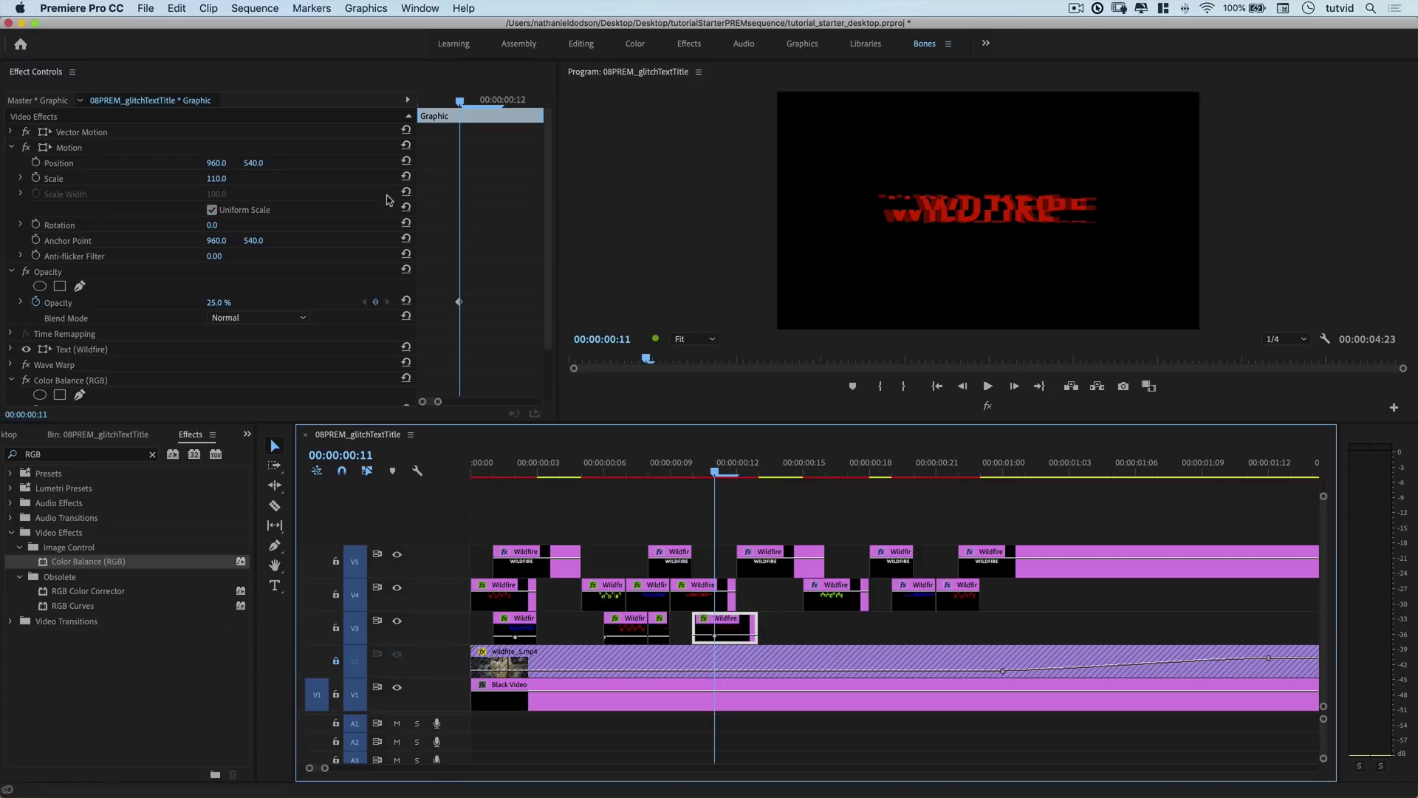
click(254, 163)
key(shift+Up)
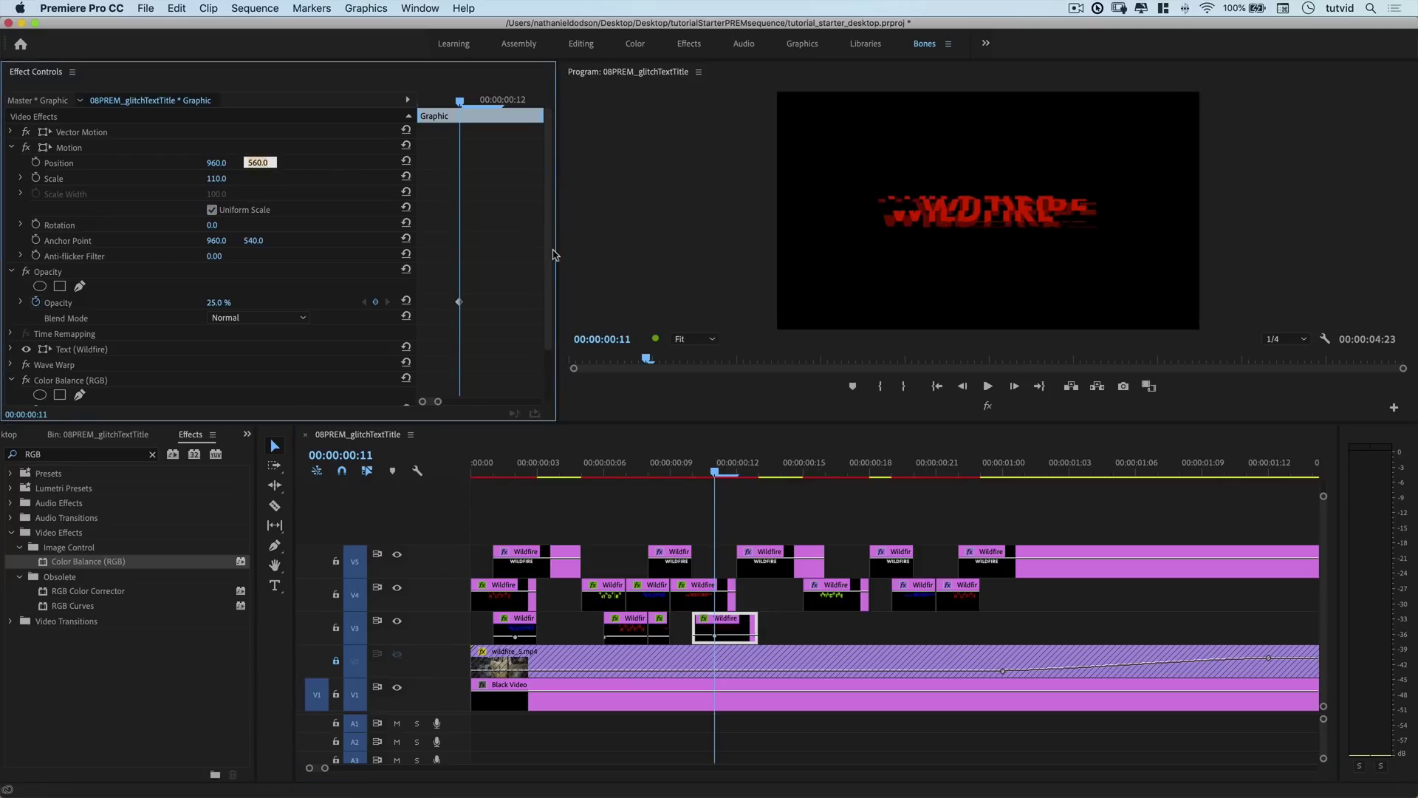
click(667, 461)
Play back and scrub to frame 11 to review the glitch
key(space)
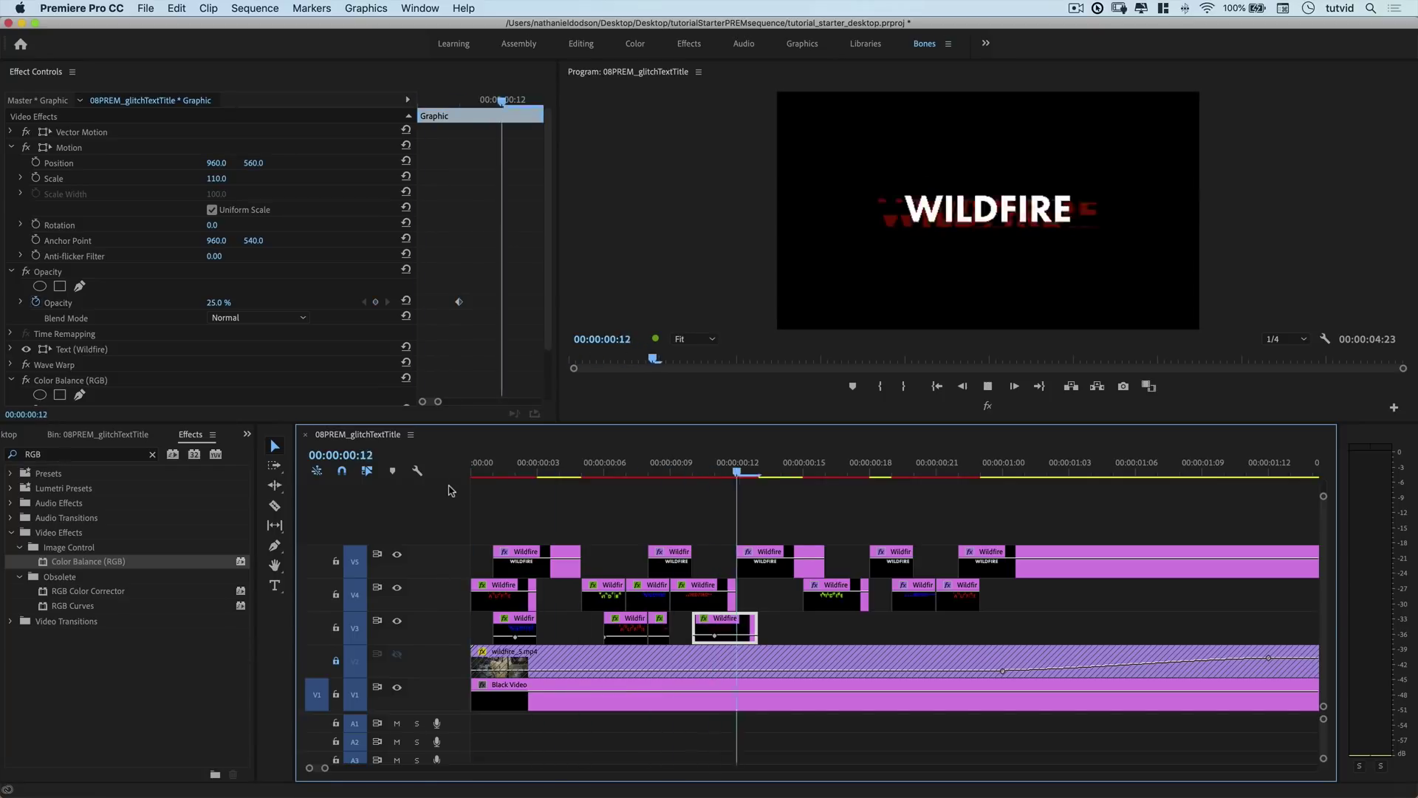
drag(491, 465, 817, 484)
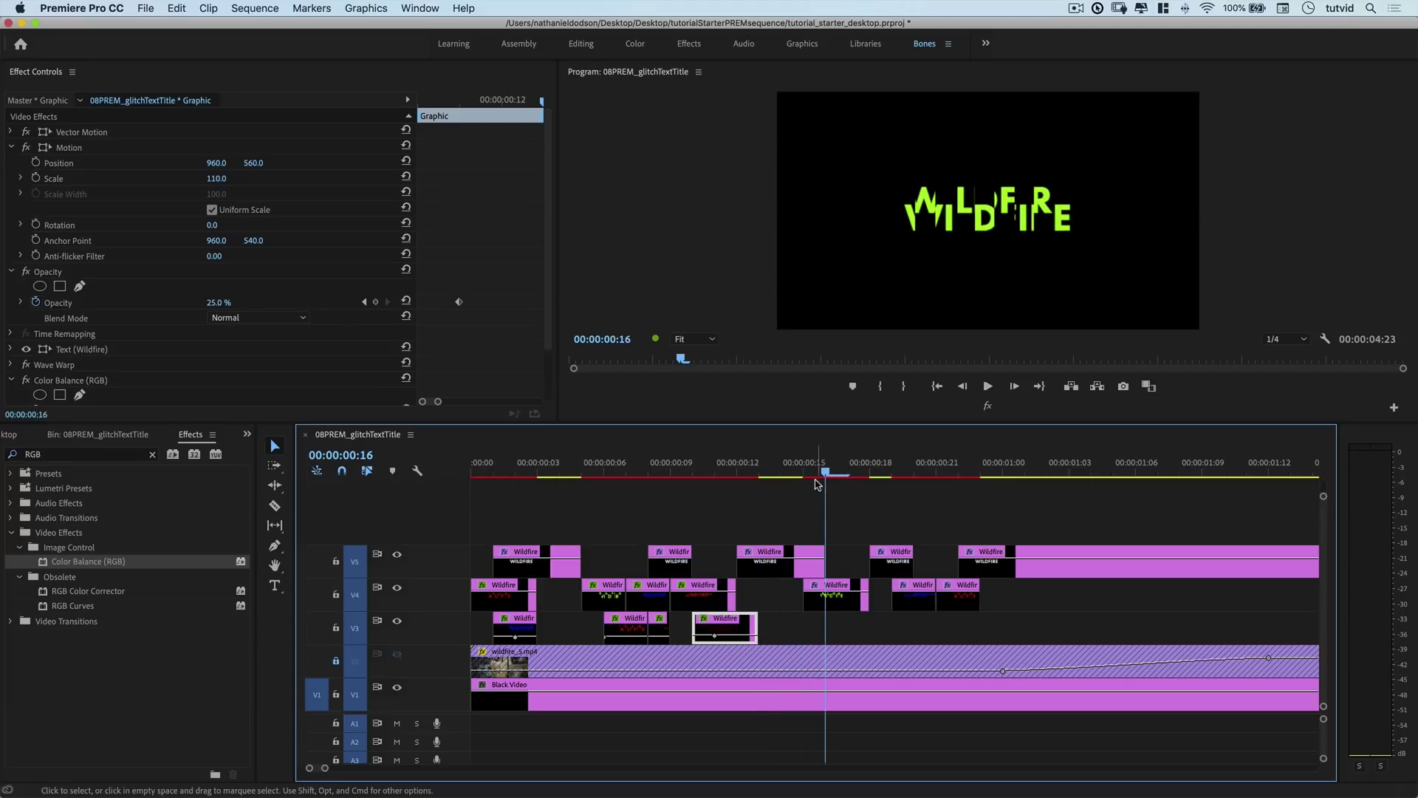
click(848, 604)
Alt-drag the V4 title clip near frame 18 down onto V3
click(921, 603)
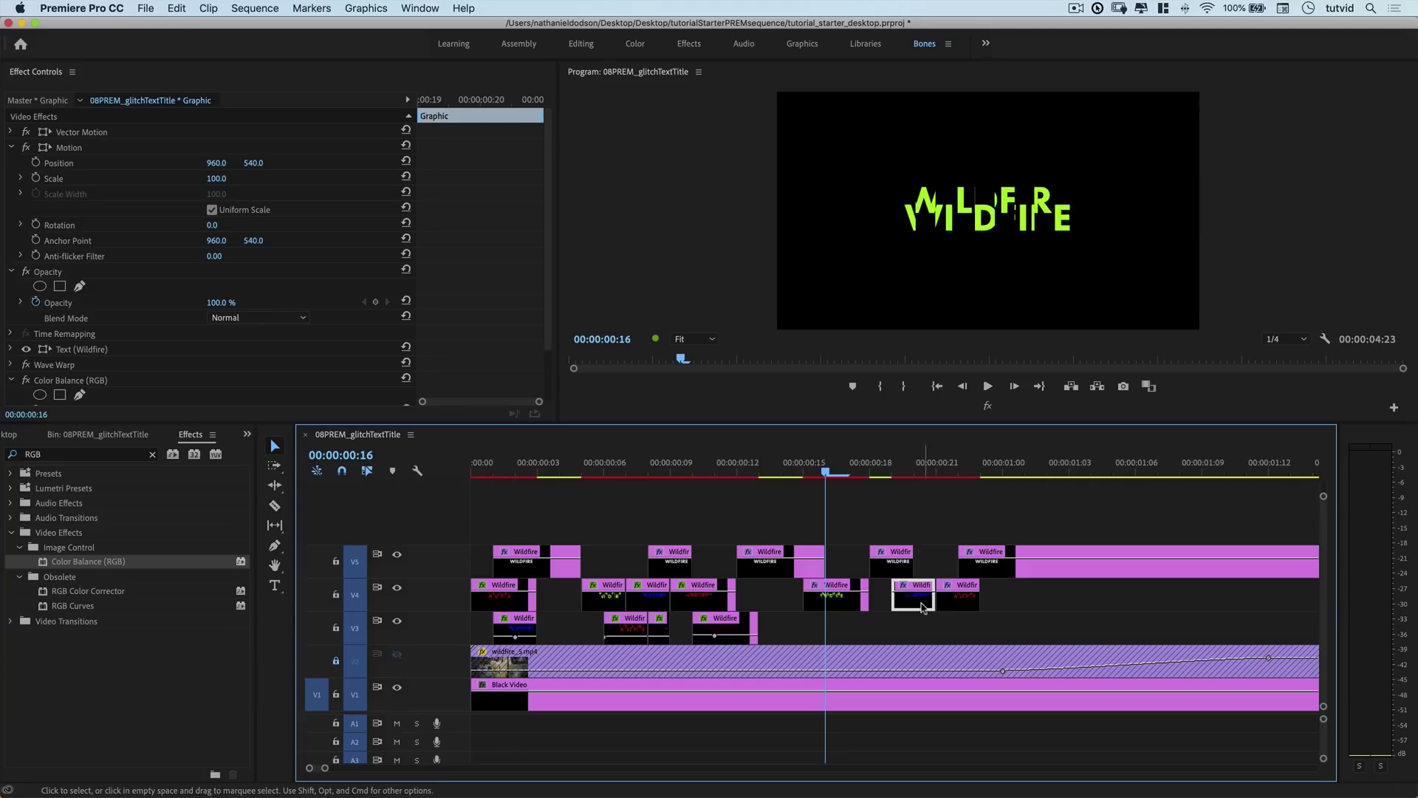
drag(921, 608, 876, 641)
drag(828, 467, 856, 517)
click(868, 624)
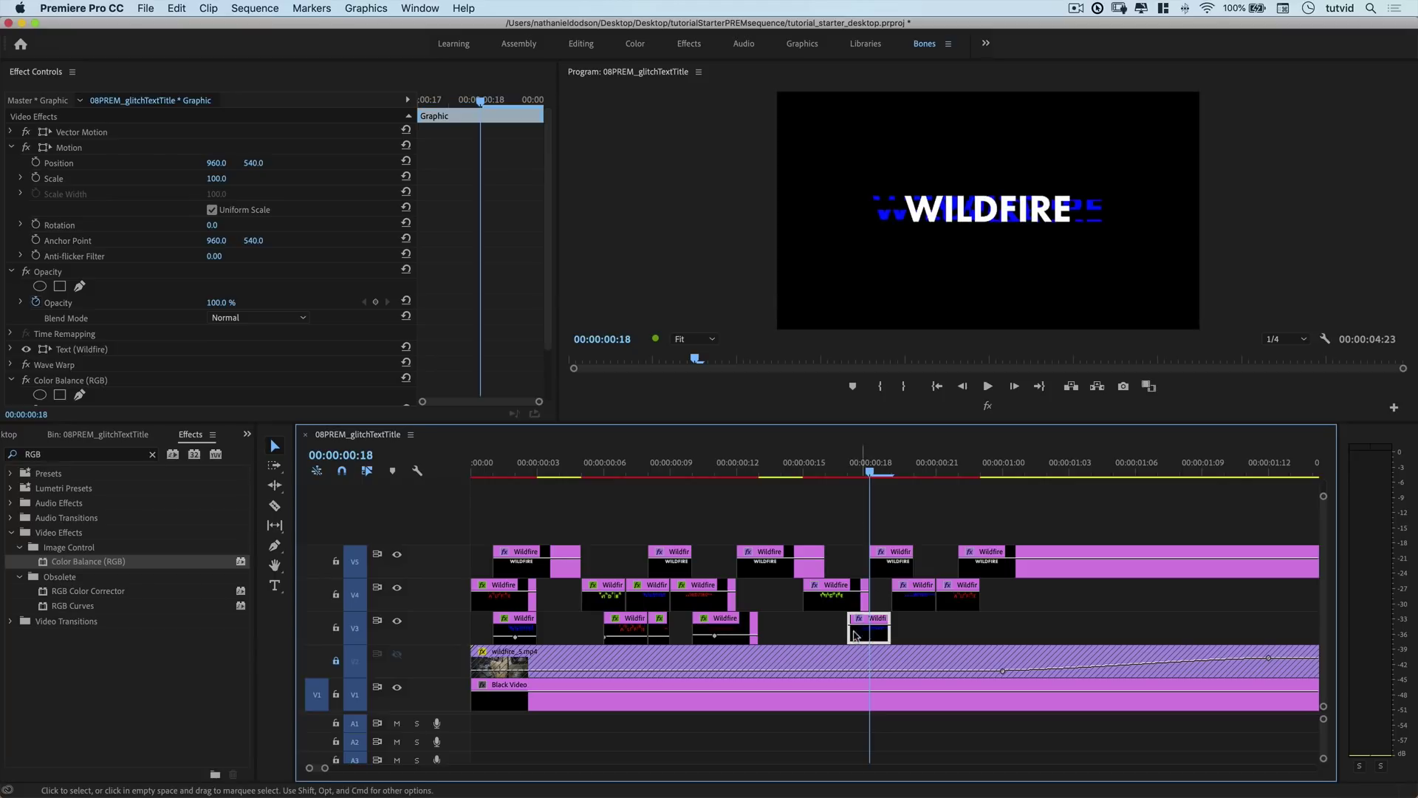
Set the V3 copy to Scale 115, Dissolve blend mode and 8% opacity
click(215, 178)
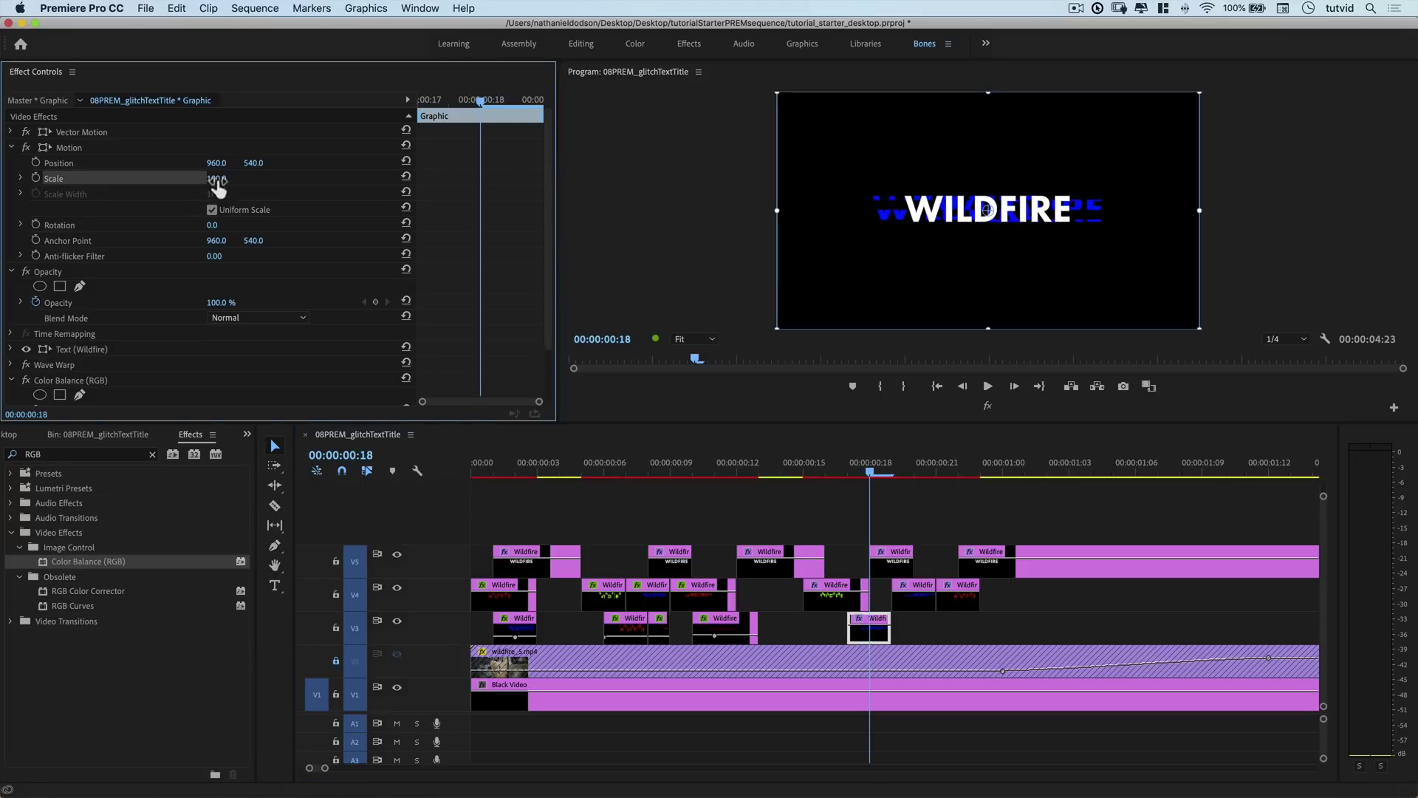
text(115)
key(Return)
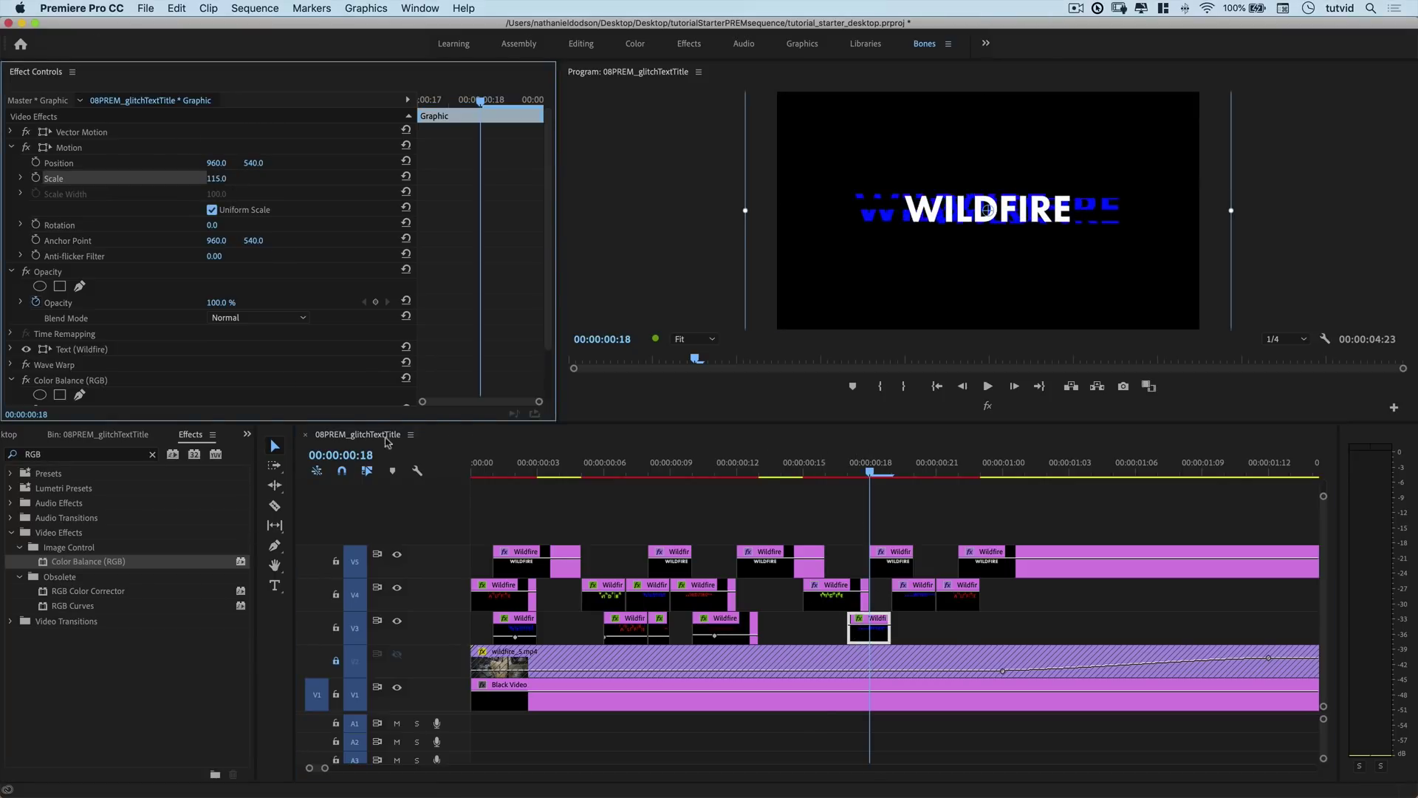
click(251, 317)
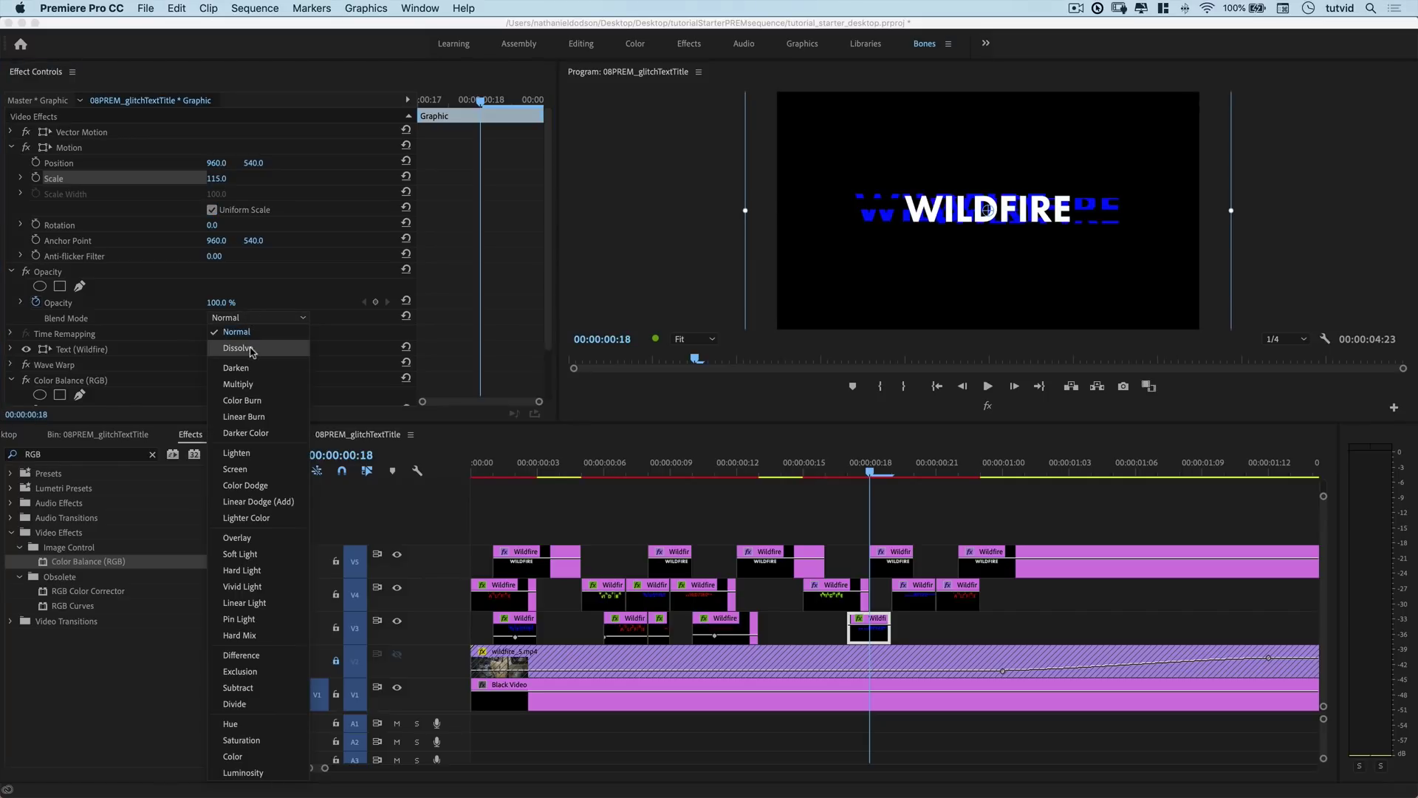
click(252, 349)
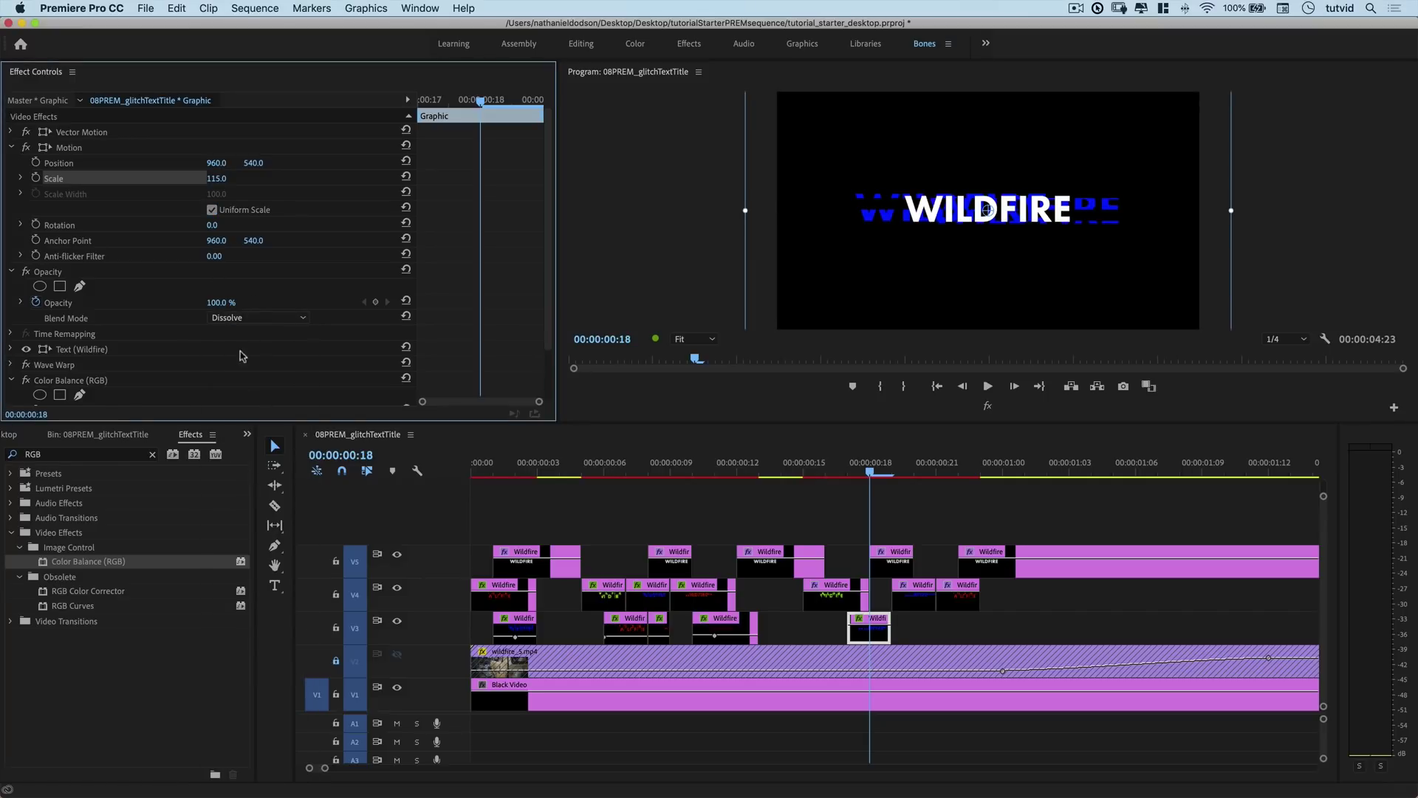
click(219, 302)
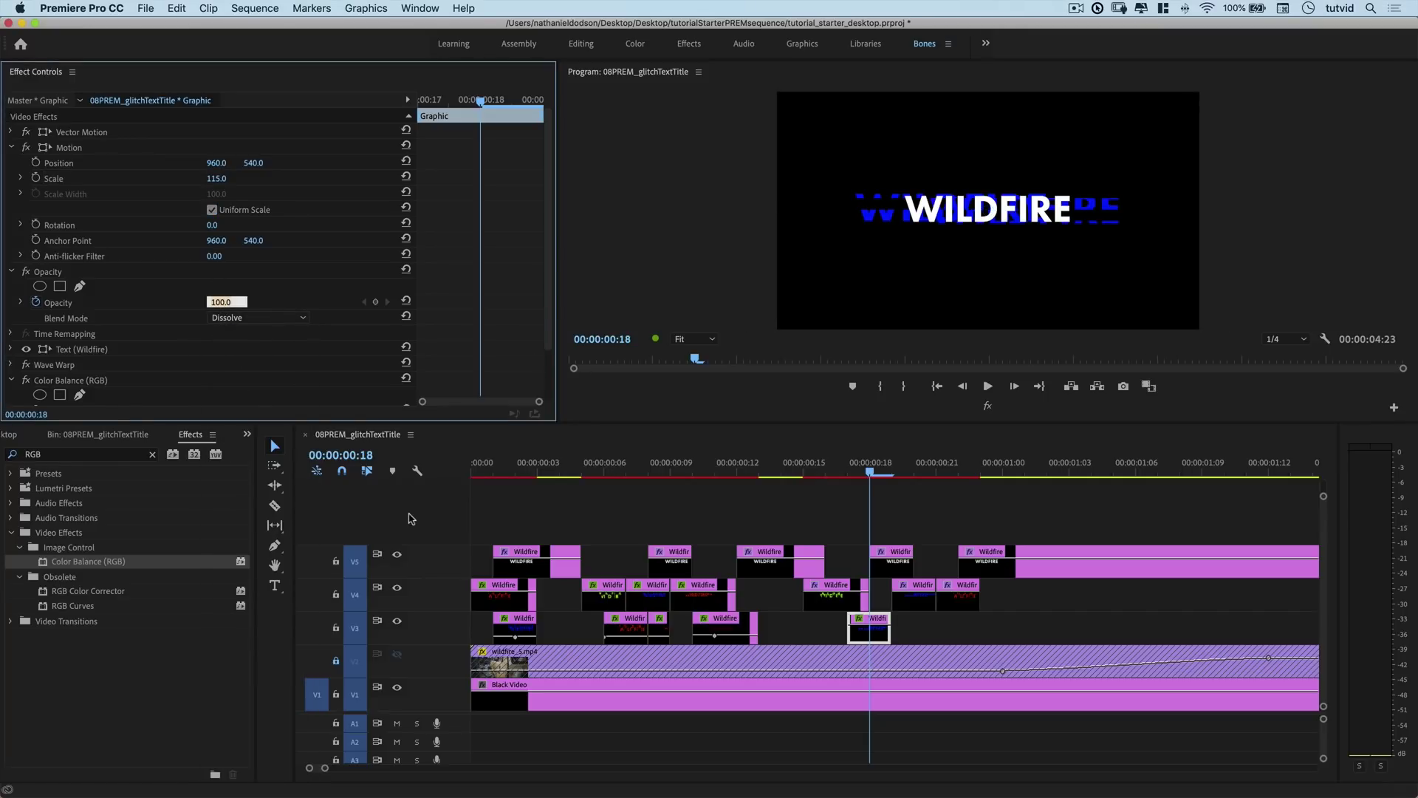
key(Return)
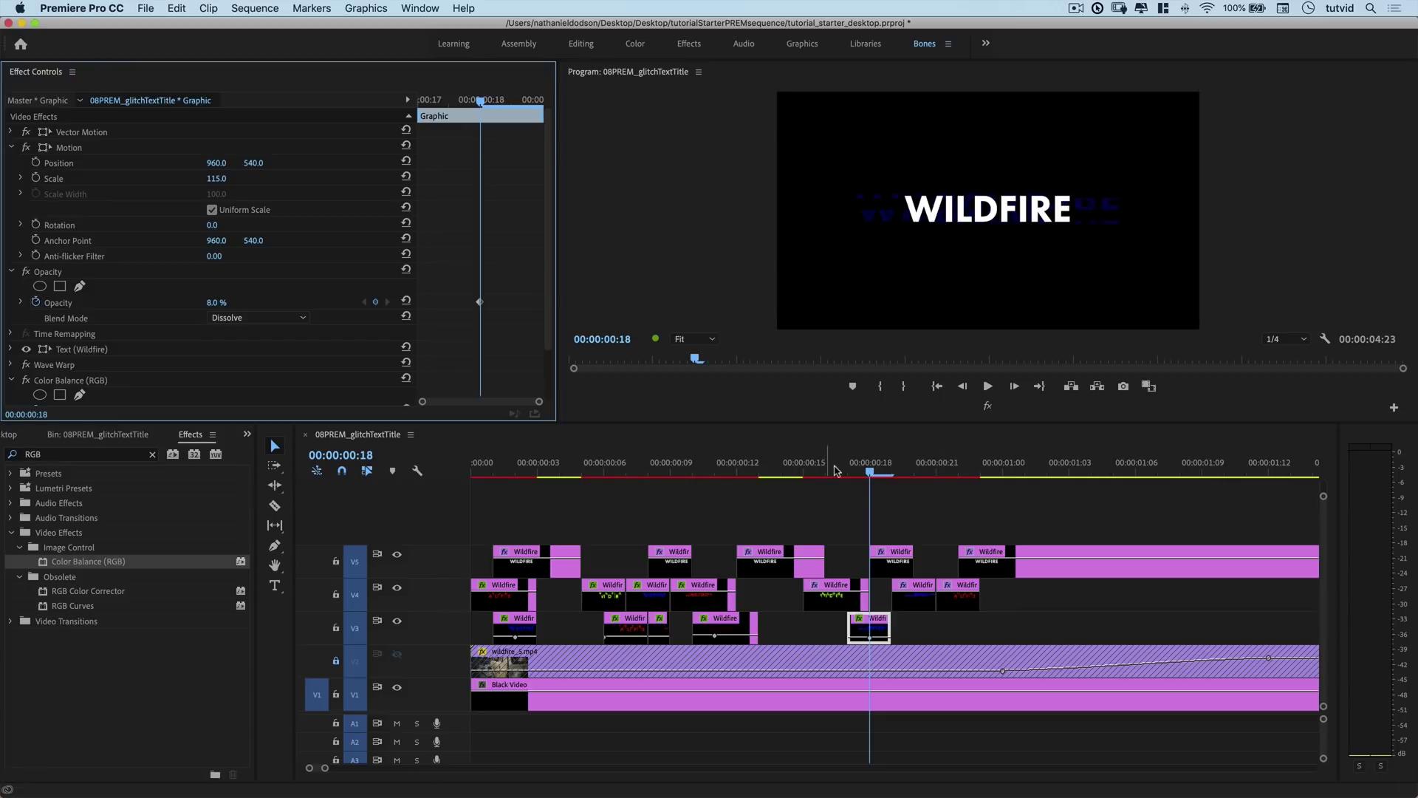
drag(849, 467, 909, 495)
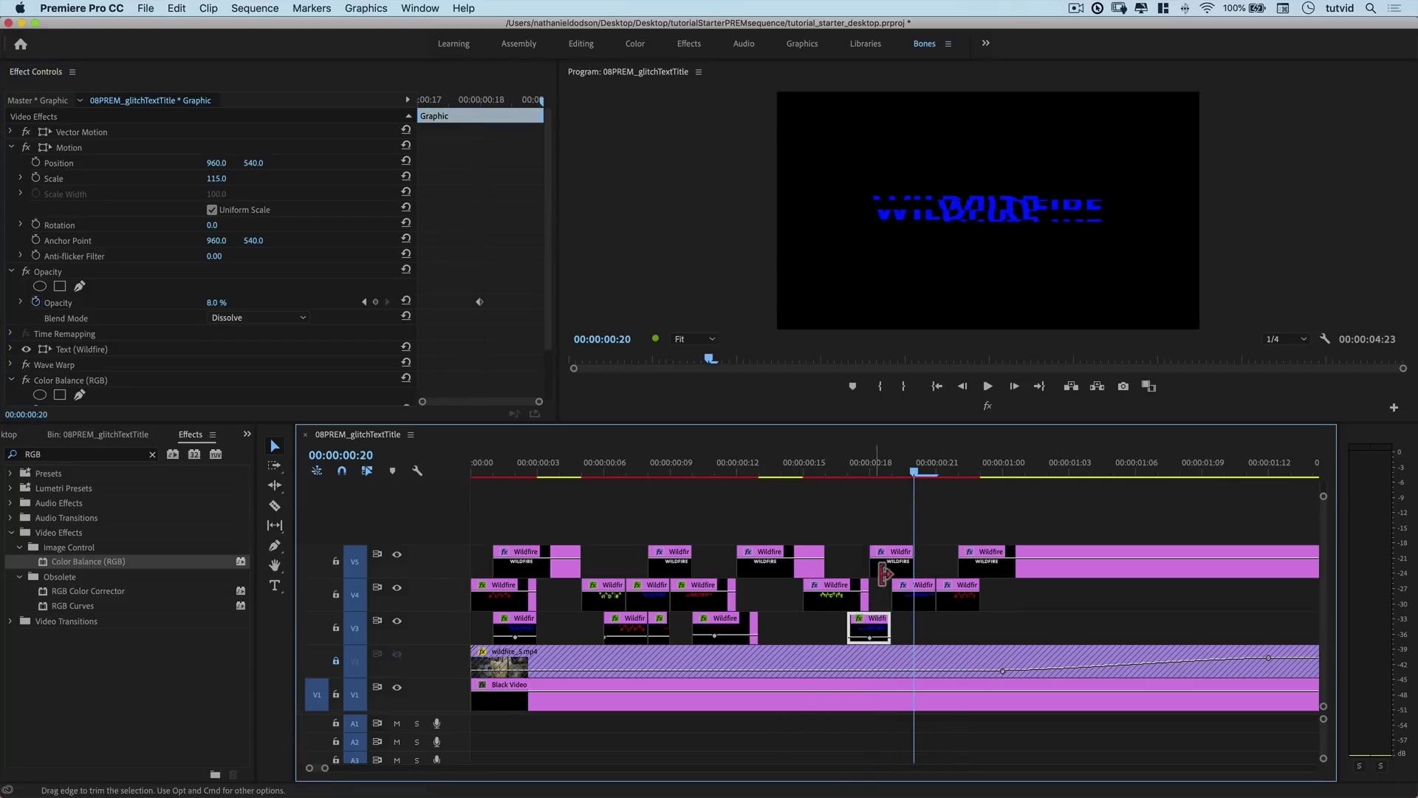
key(Left)
key(Left)
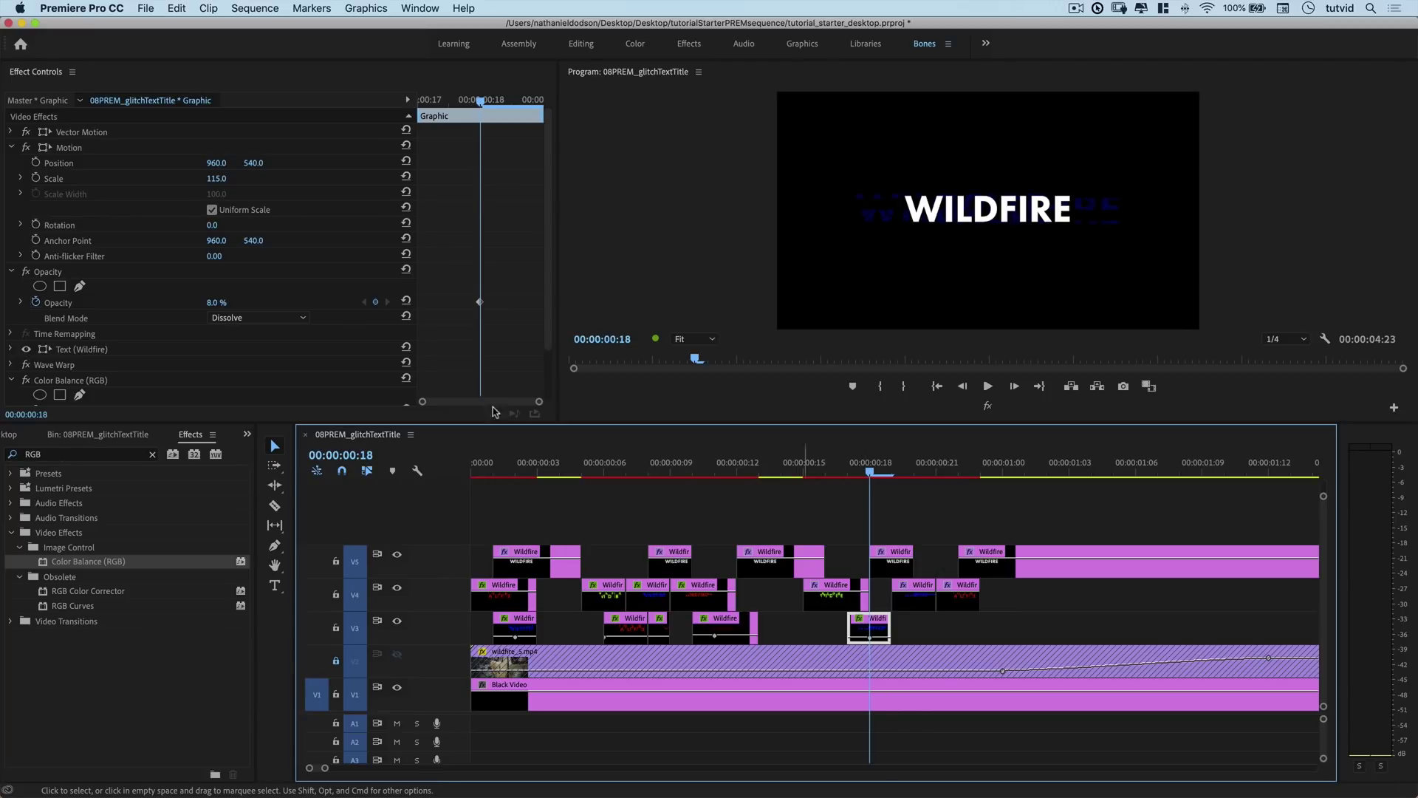
Set the copy's Wave Warp direction to 90 and wave height to 35, then review it
scroll(118, 319, down, 2)
click(10, 319)
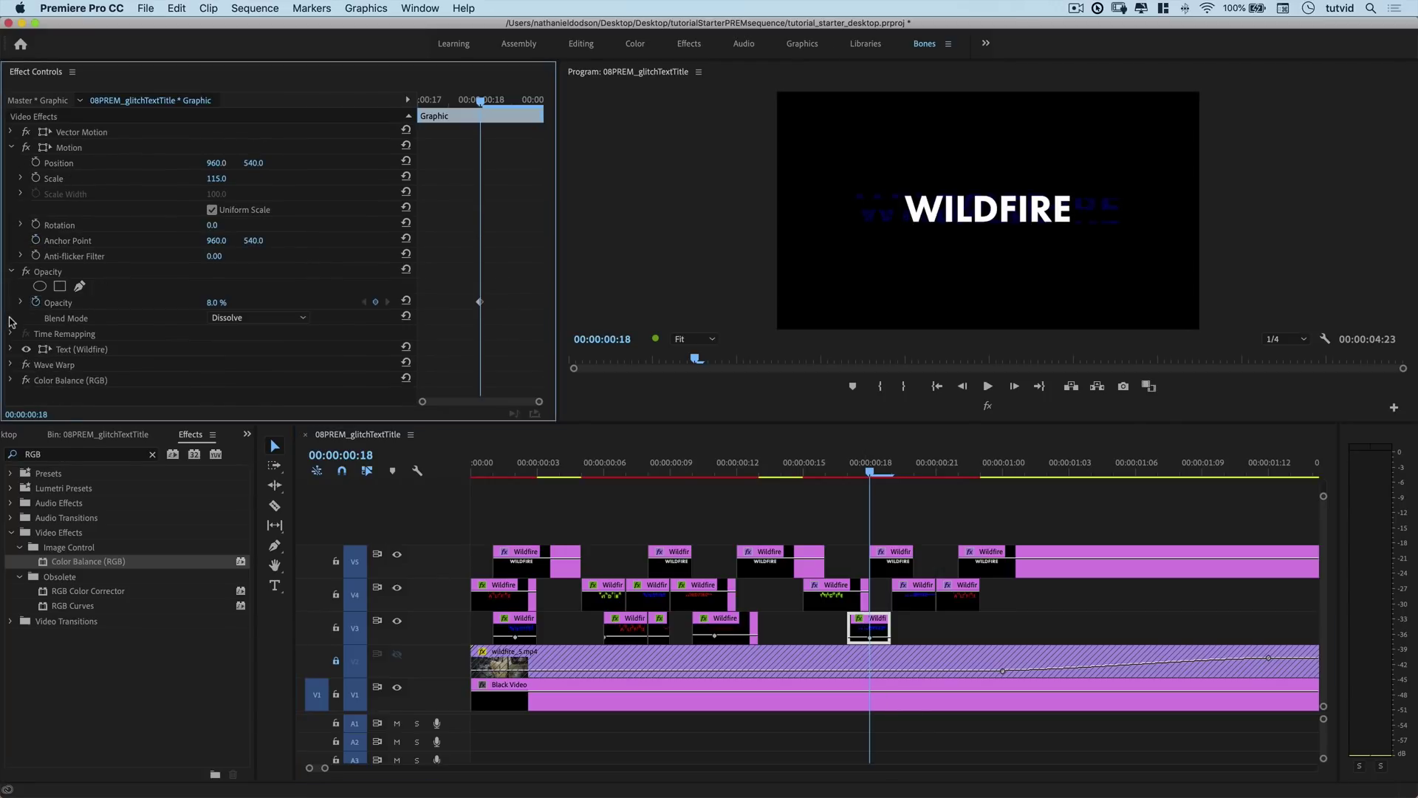
click(10, 365)
scroll(221, 354, down, 4)
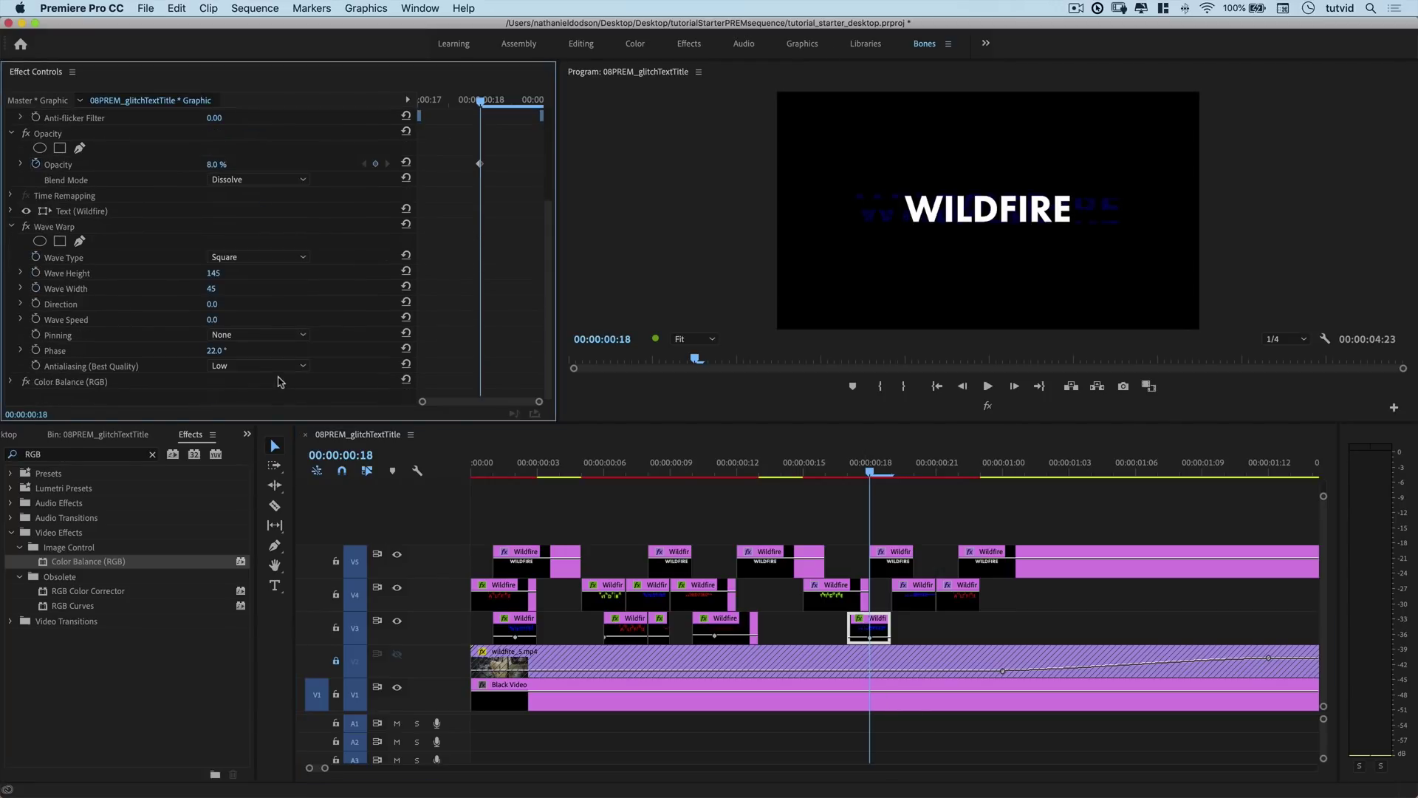
click(213, 303)
text(90)
key(Tab)
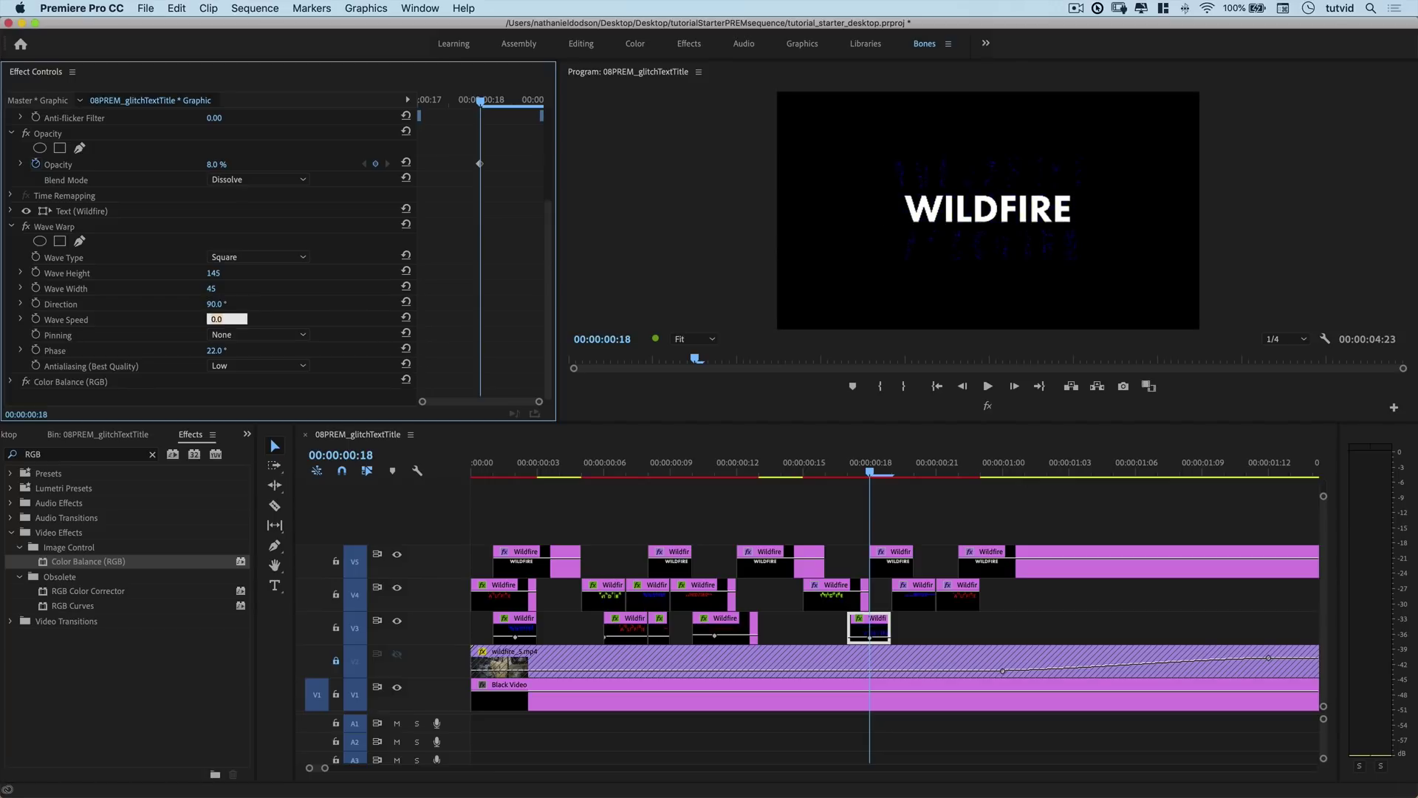
click(218, 278)
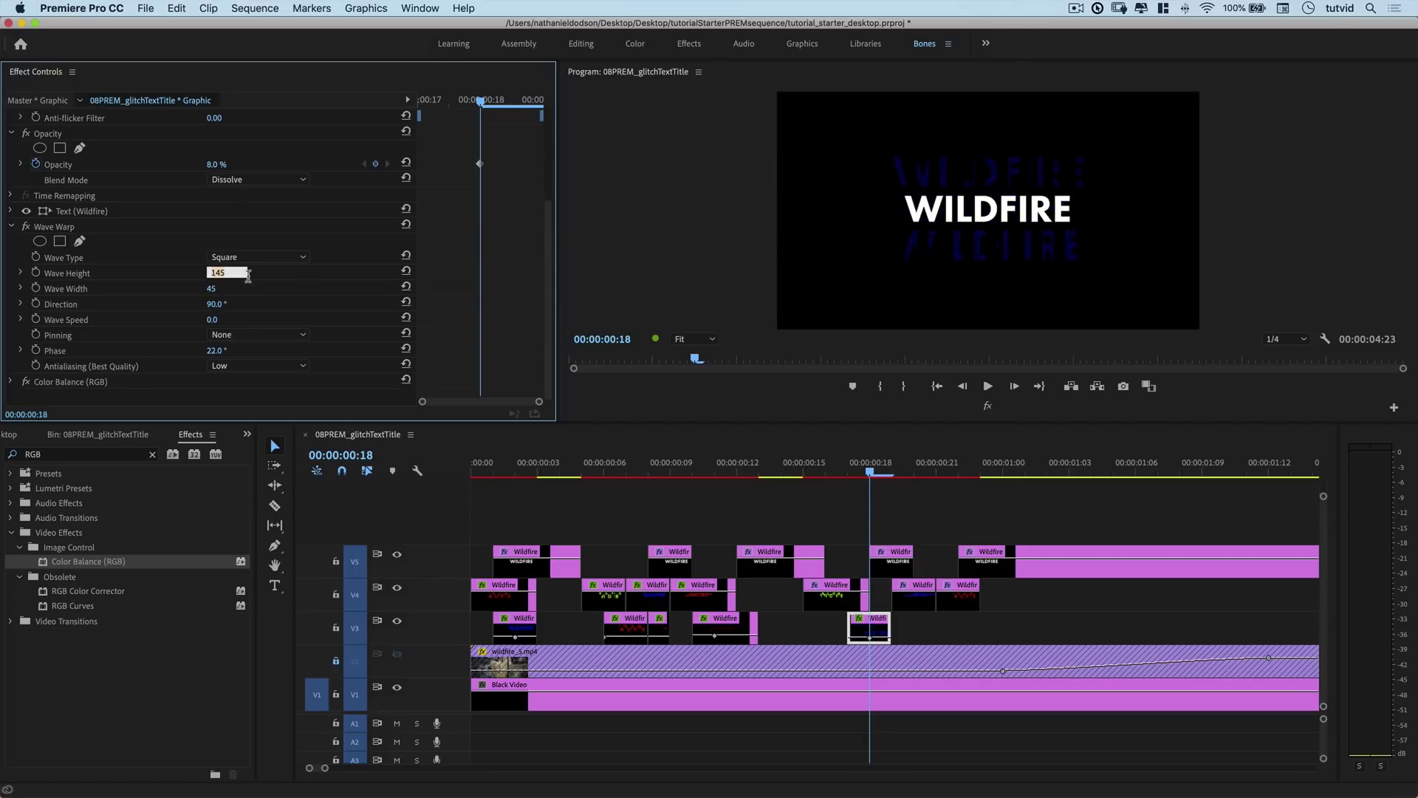
key(Tab)
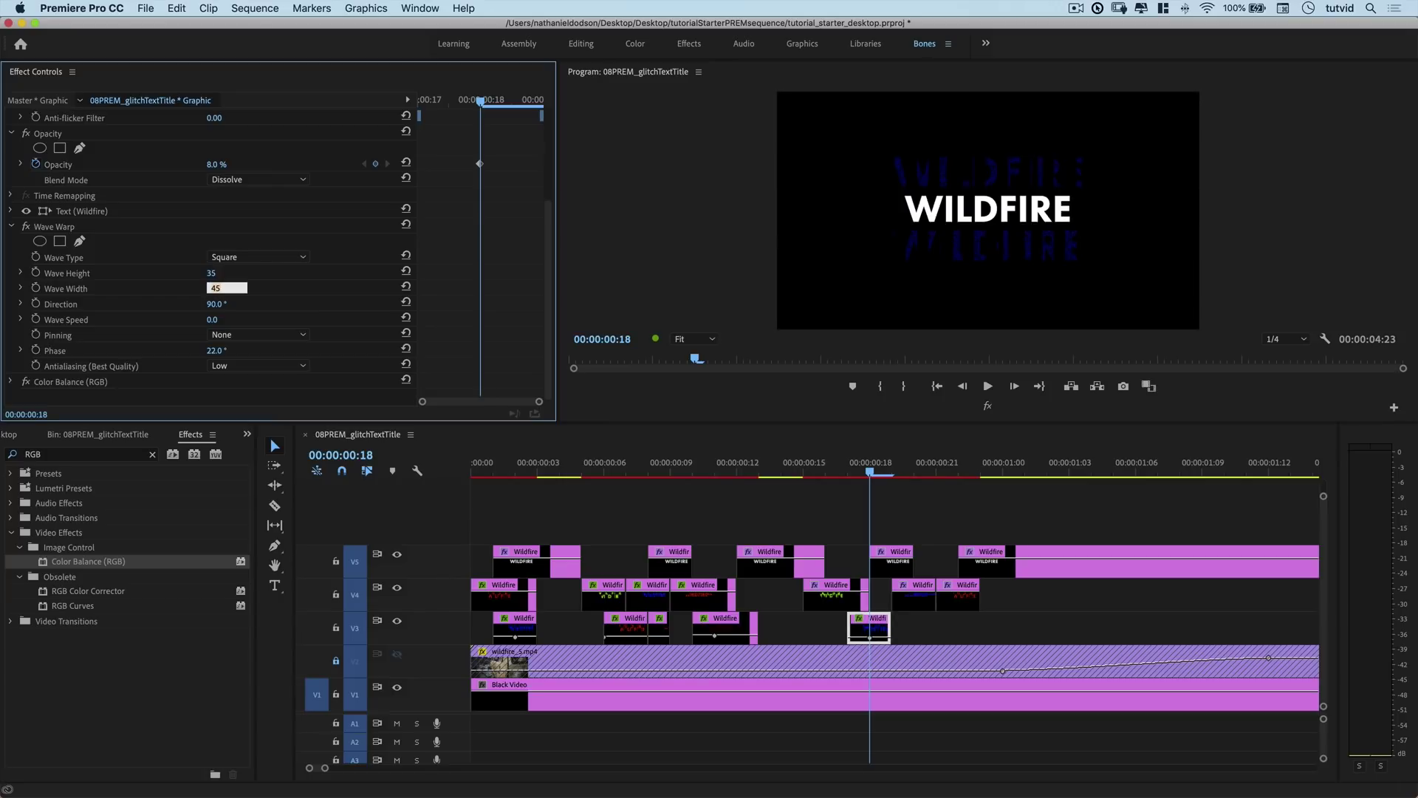
drag(859, 465, 825, 465)
key(shift+Right)
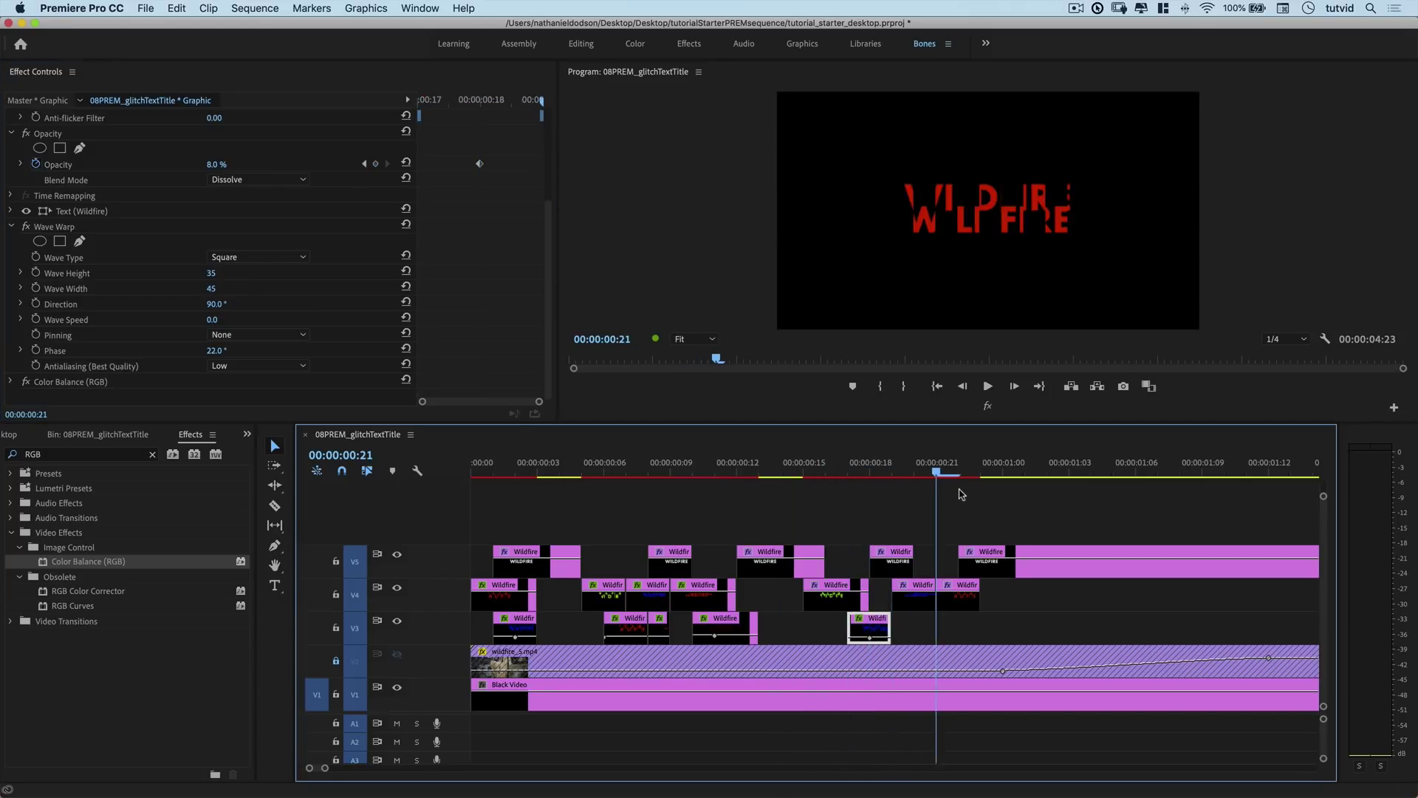
key(Right)
Alt-drag a later V4 title clip down onto V3 around frame 21
click(921, 600)
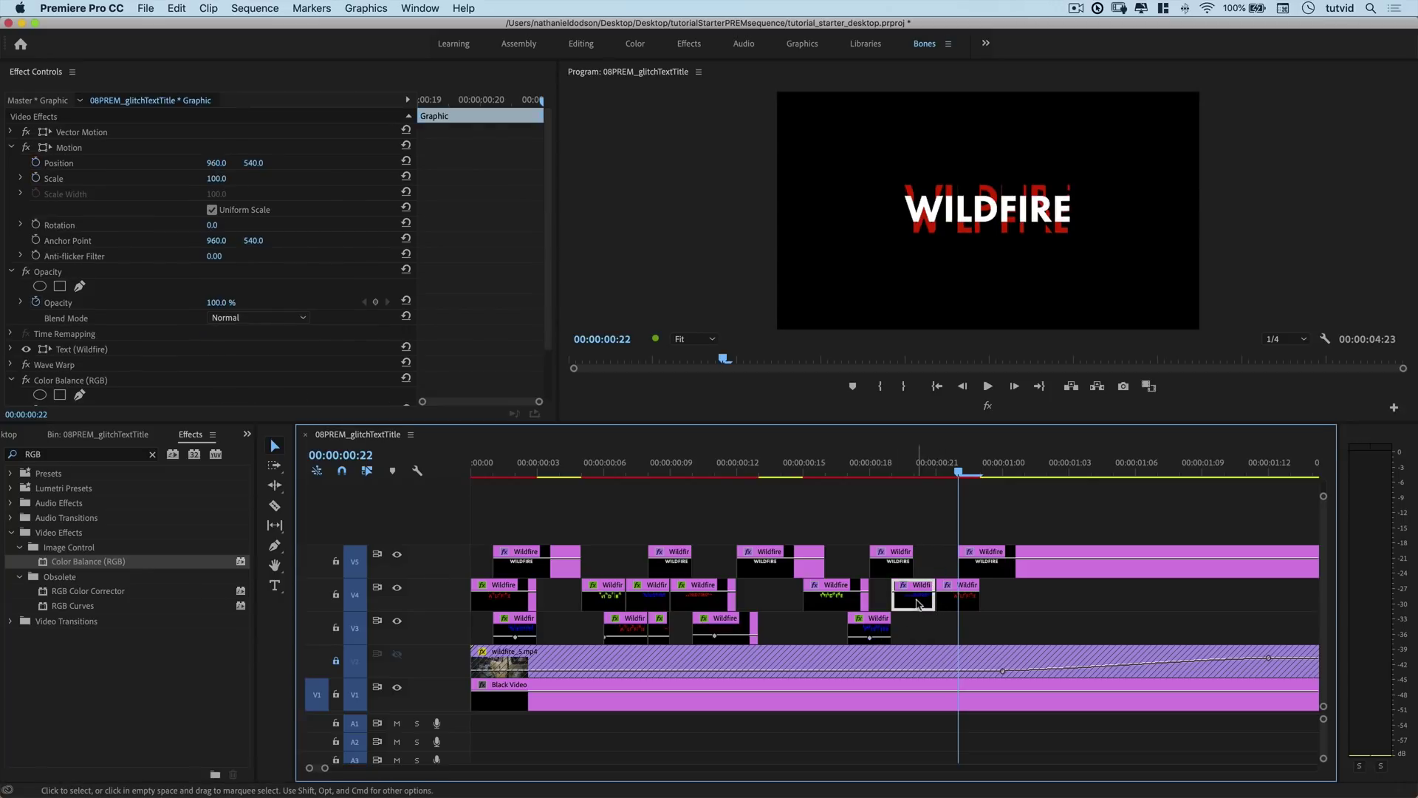
drag(916, 602, 932, 648)
drag(949, 466, 938, 467)
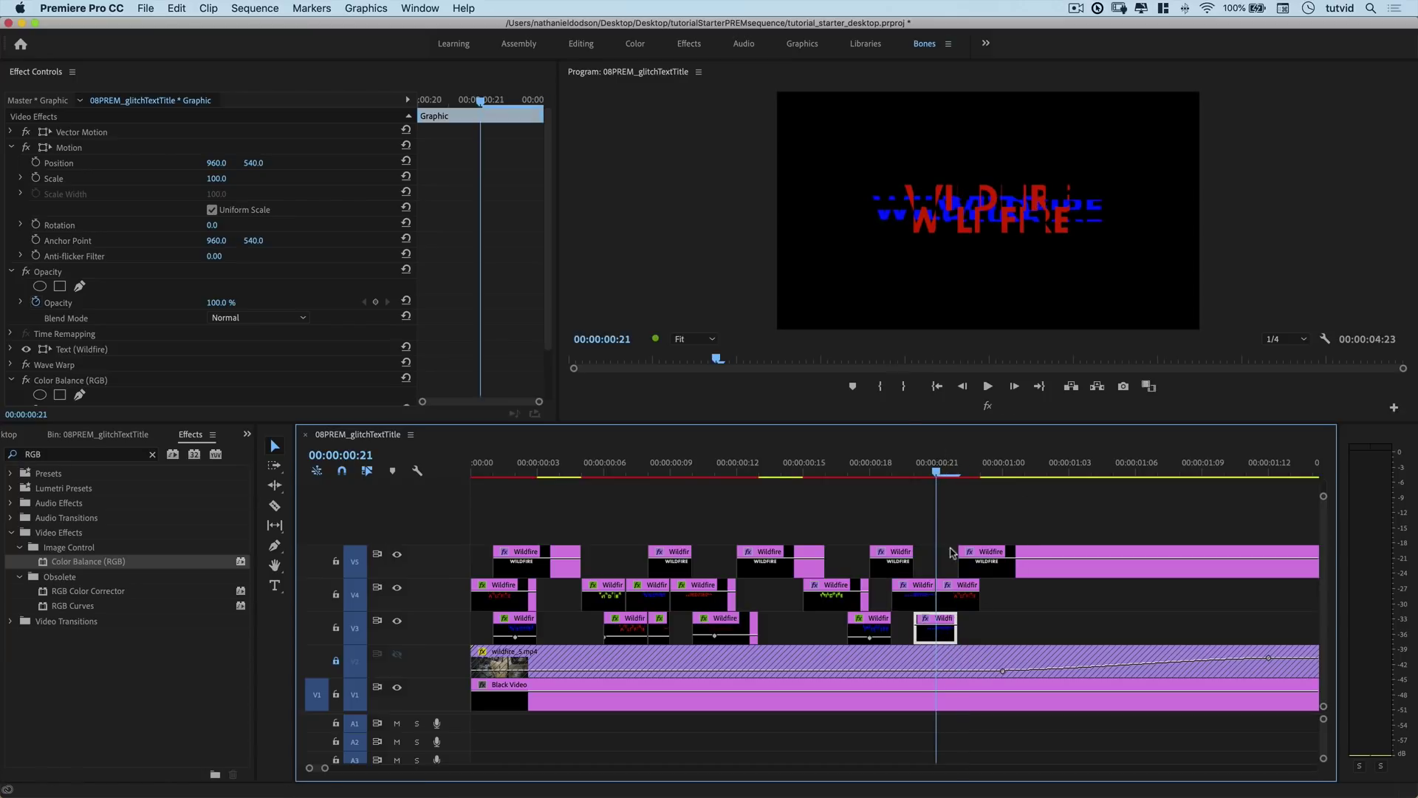
Set the V3 copy's opacity to 15% and start switching its blend mode to Screen
click(244, 318)
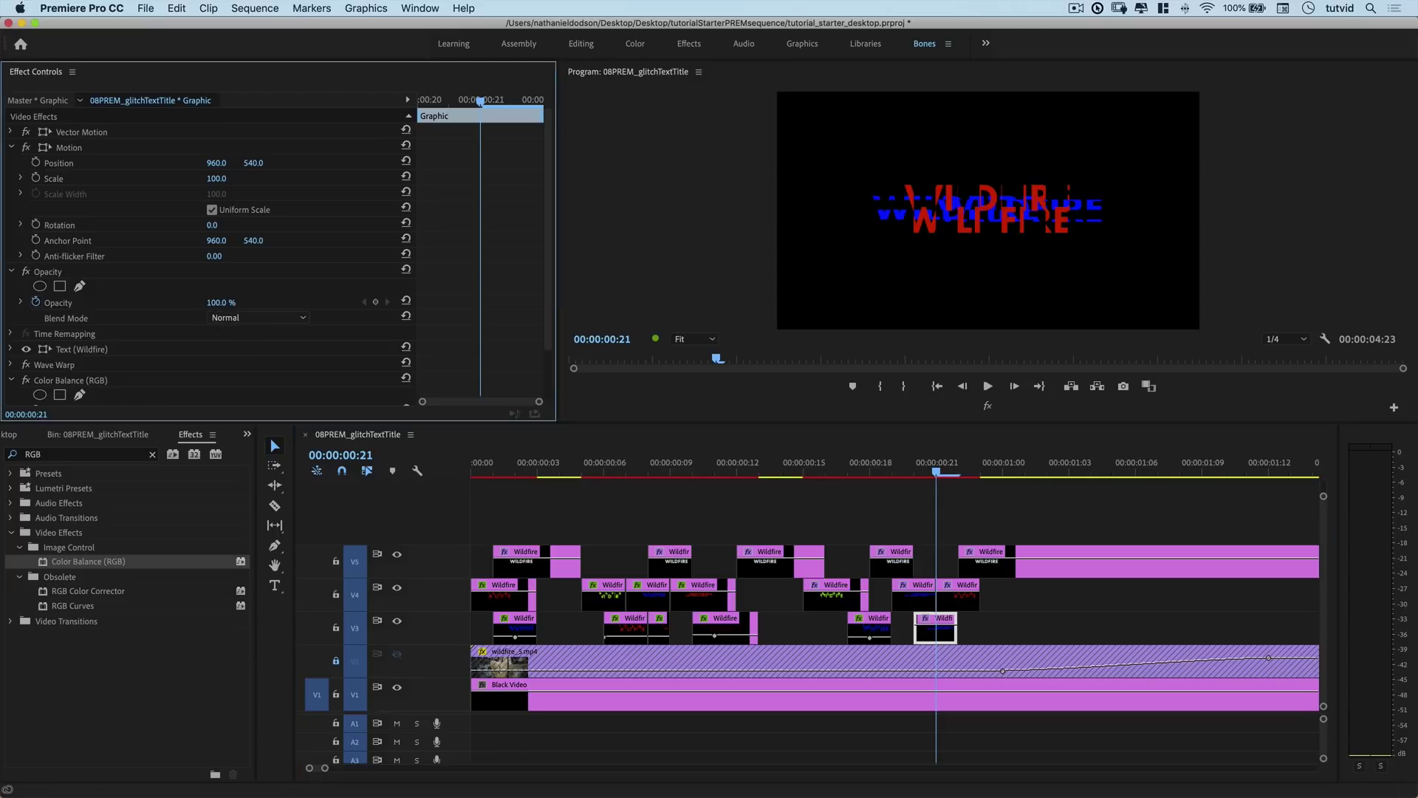
click(217, 302)
text(15)
key(Return)
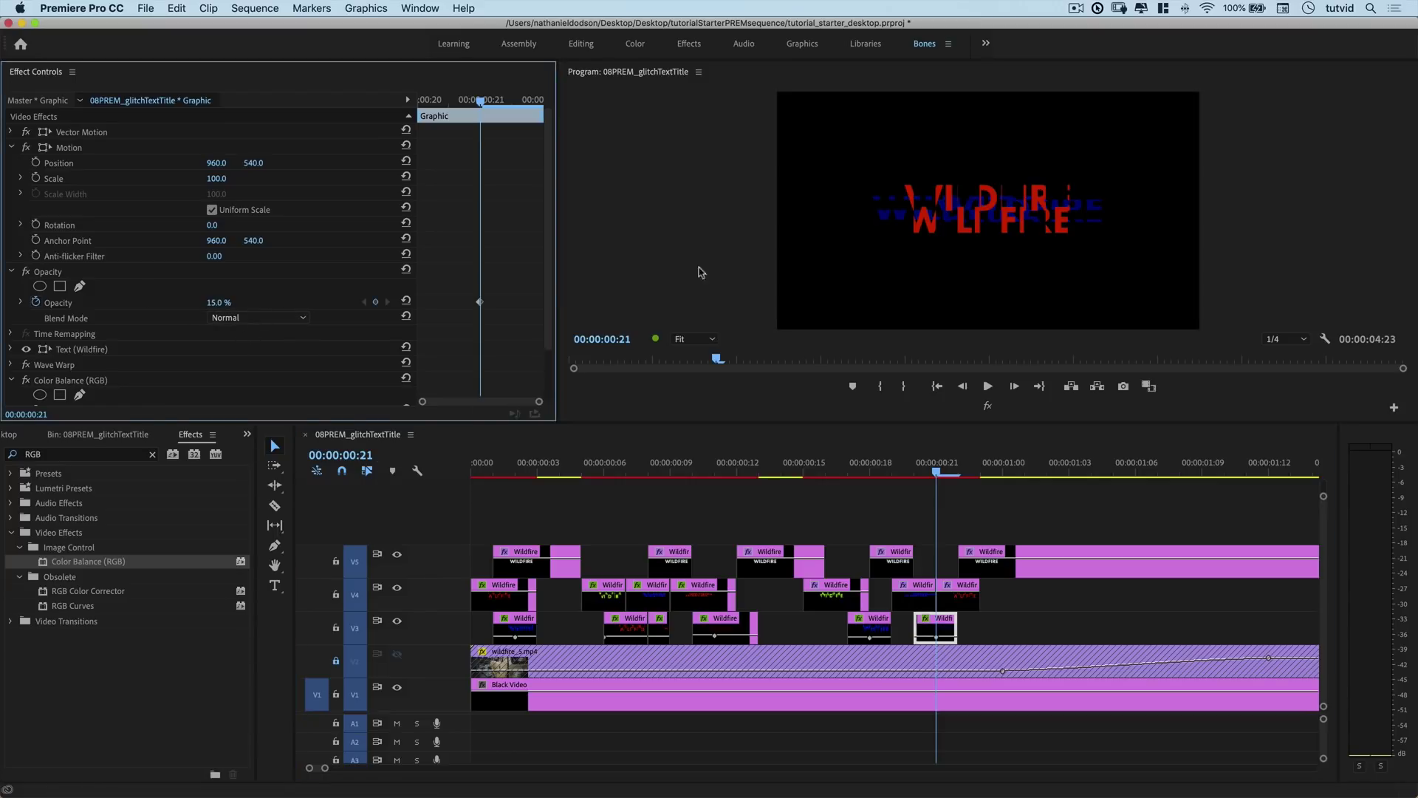
click(299, 318)
Set the Blend Mode of each V4 WILDFIRE title copy to Screen
click(240, 476)
click(966, 602)
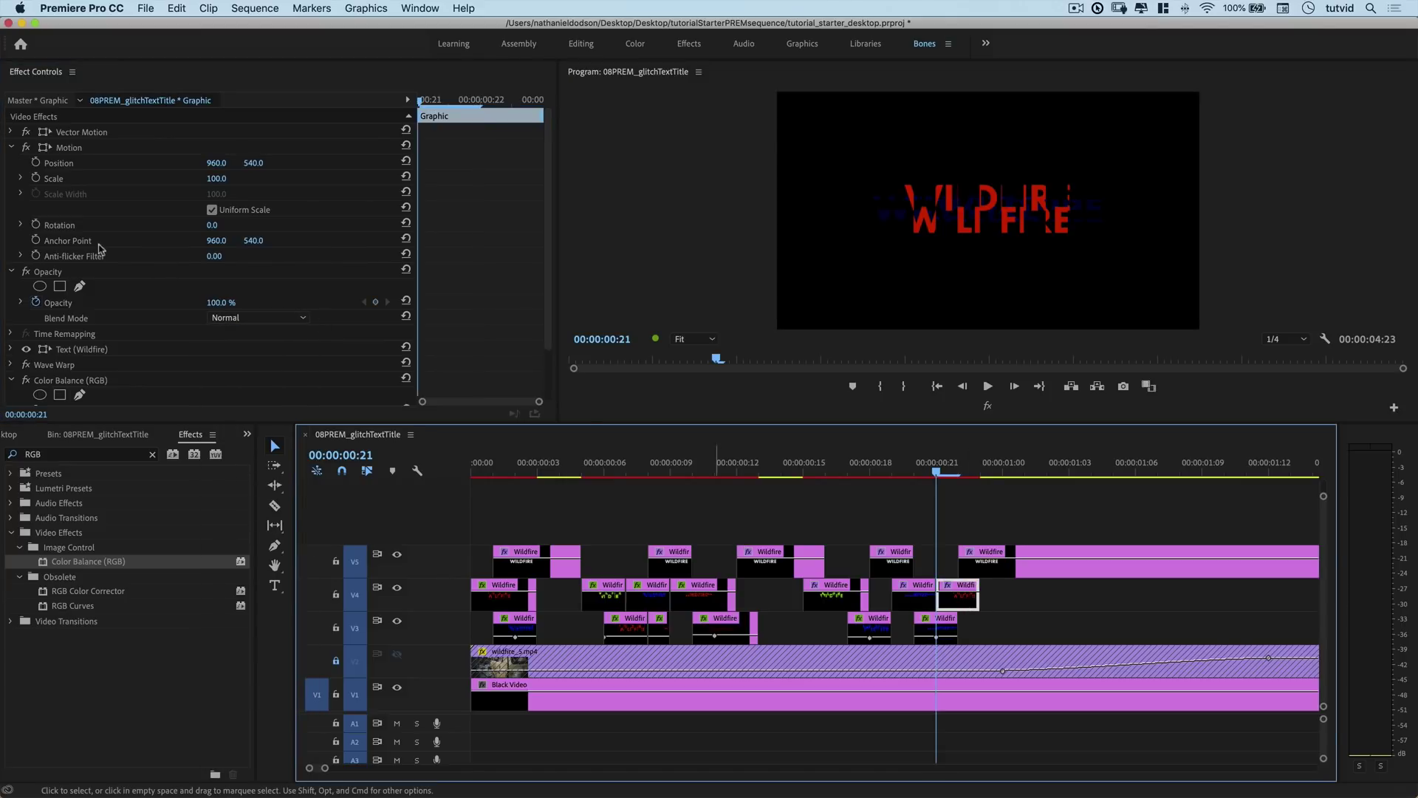
click(241, 319)
click(247, 468)
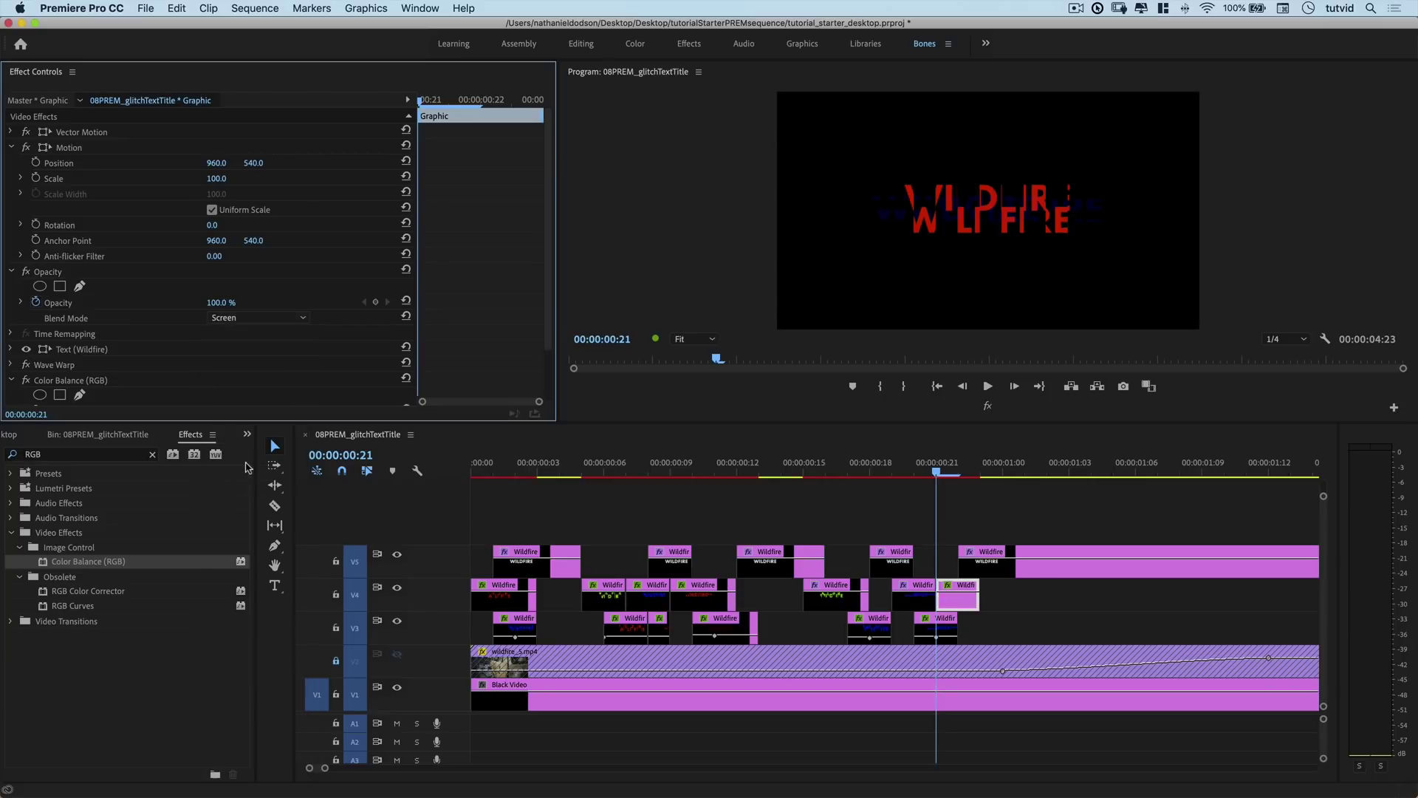
click(907, 598)
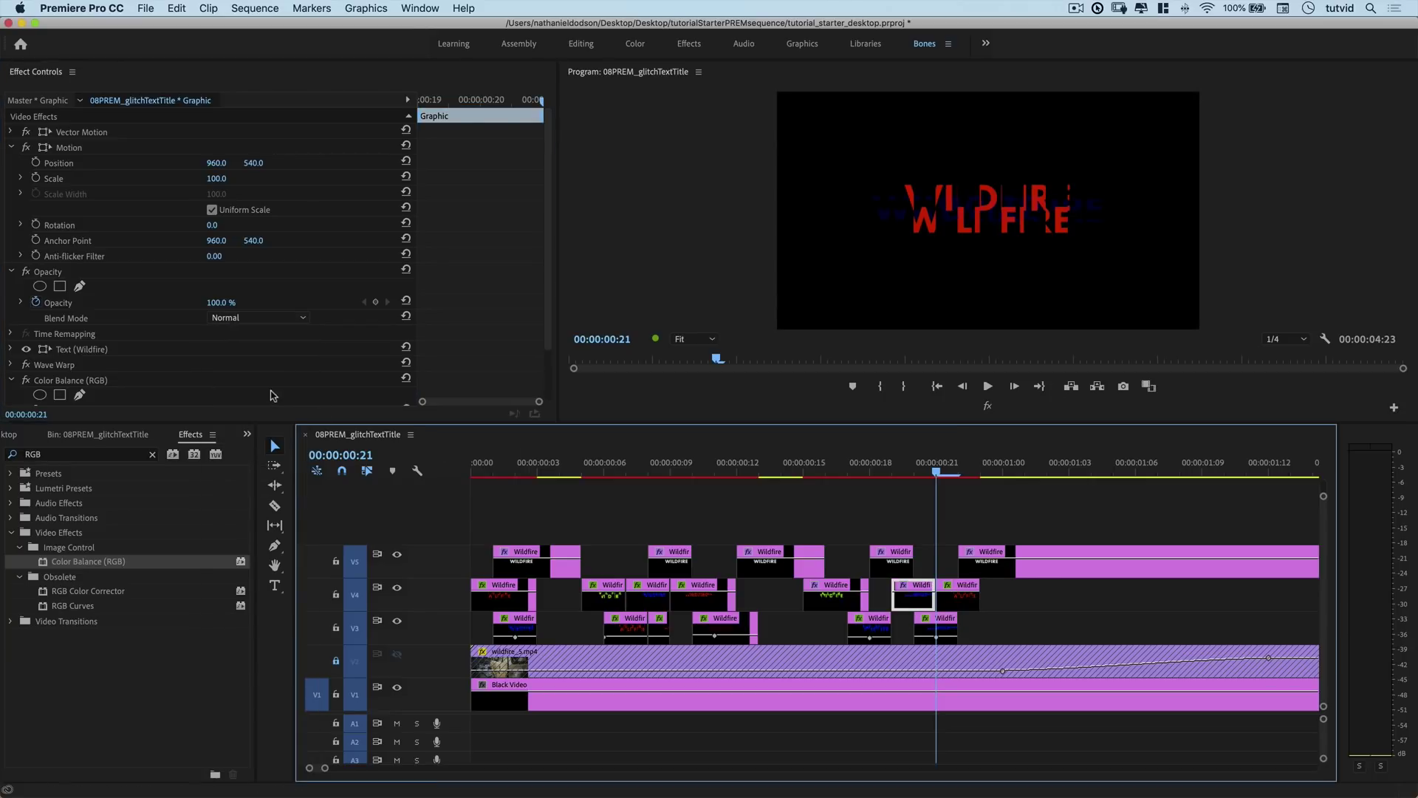
click(257, 319)
click(270, 468)
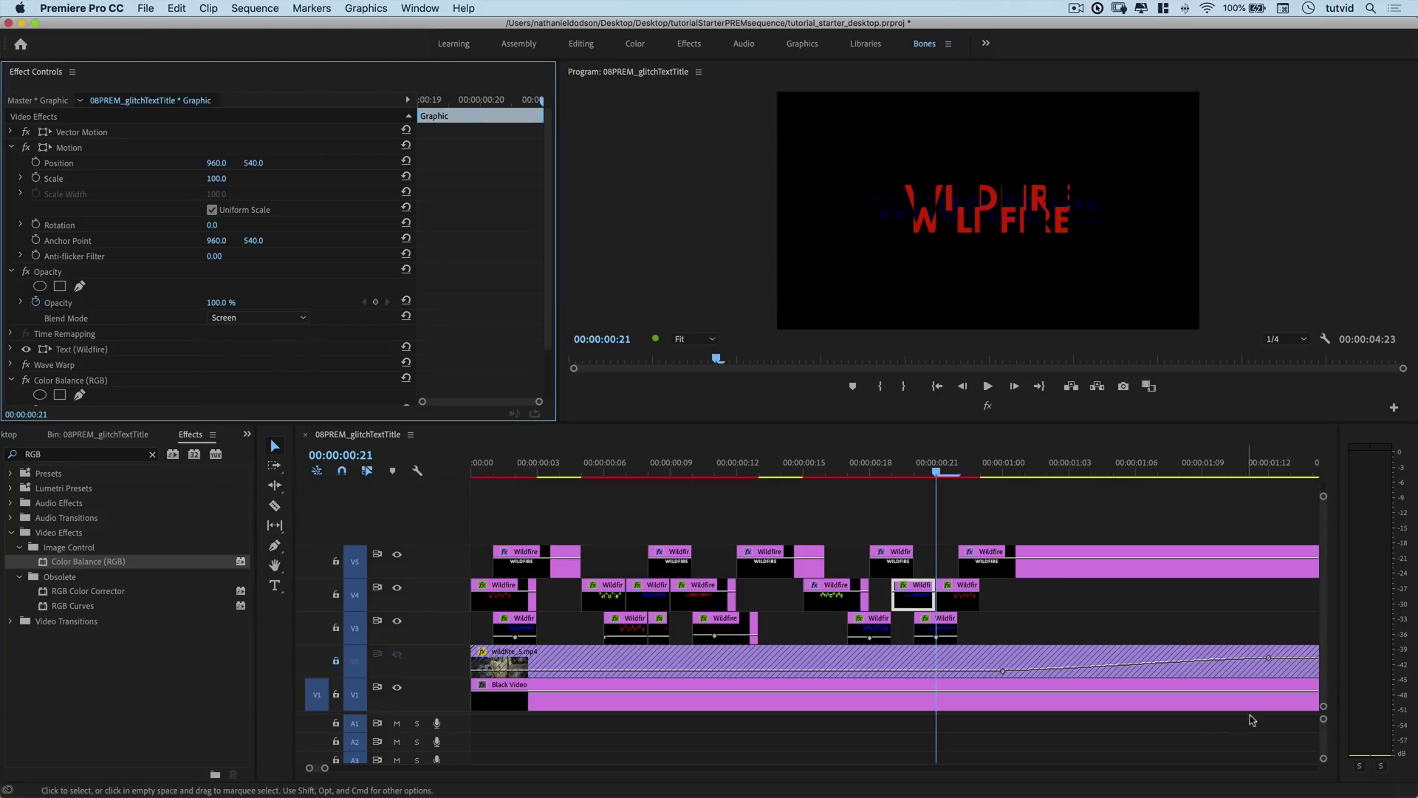
click(846, 479)
click(835, 600)
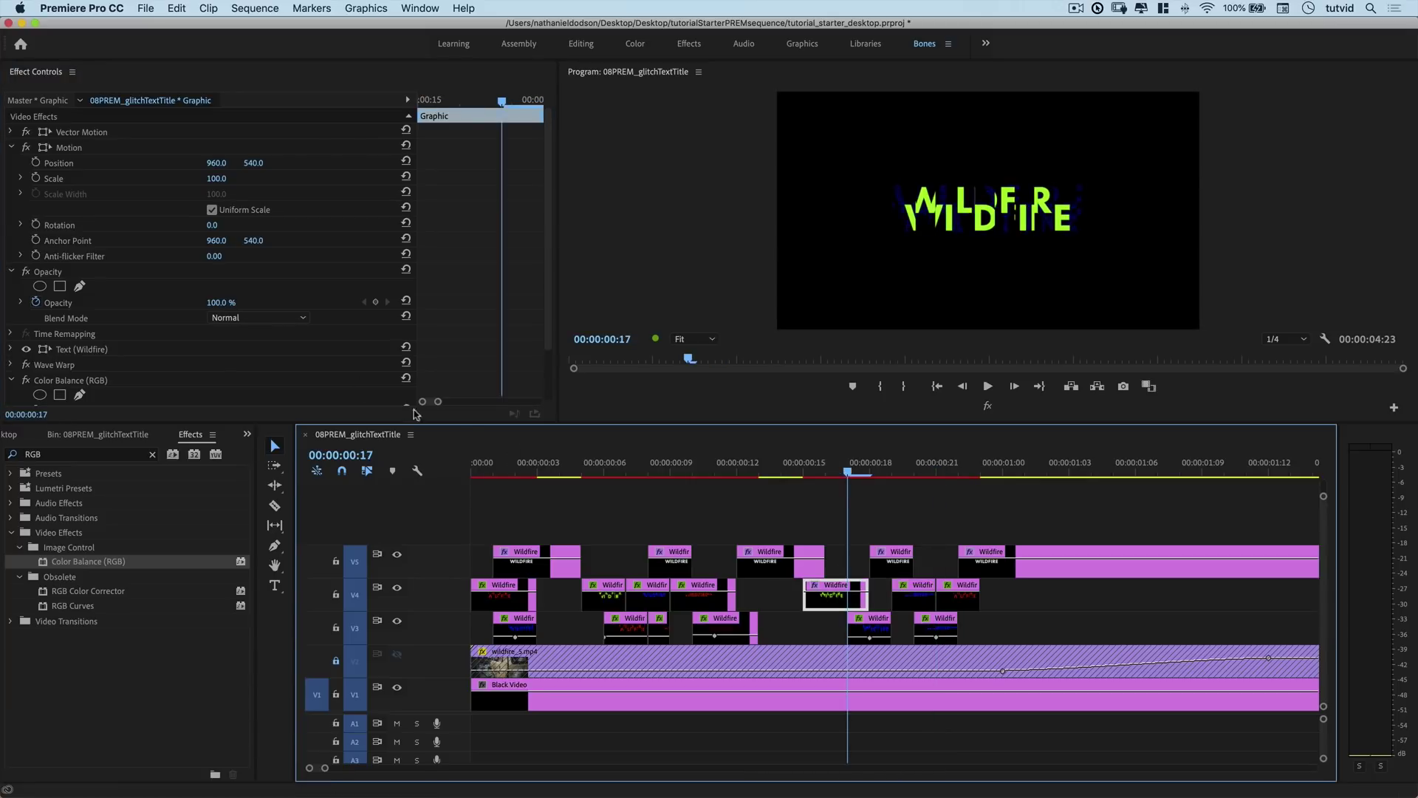
click(293, 320)
click(269, 468)
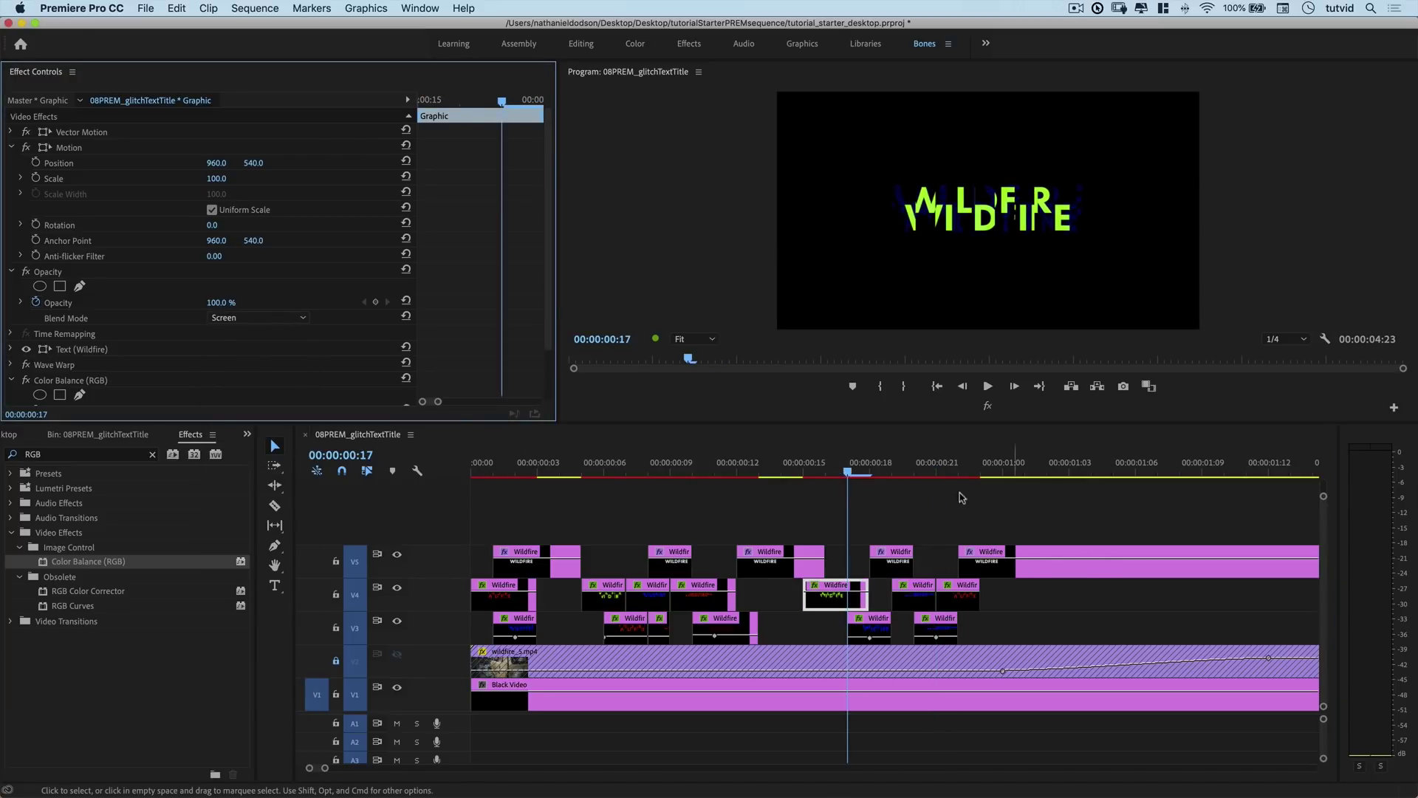
Preview the sequence from the start, then deselect all clips and unlock the wildfire footage track
drag(847, 473, 408, 515)
key(space)
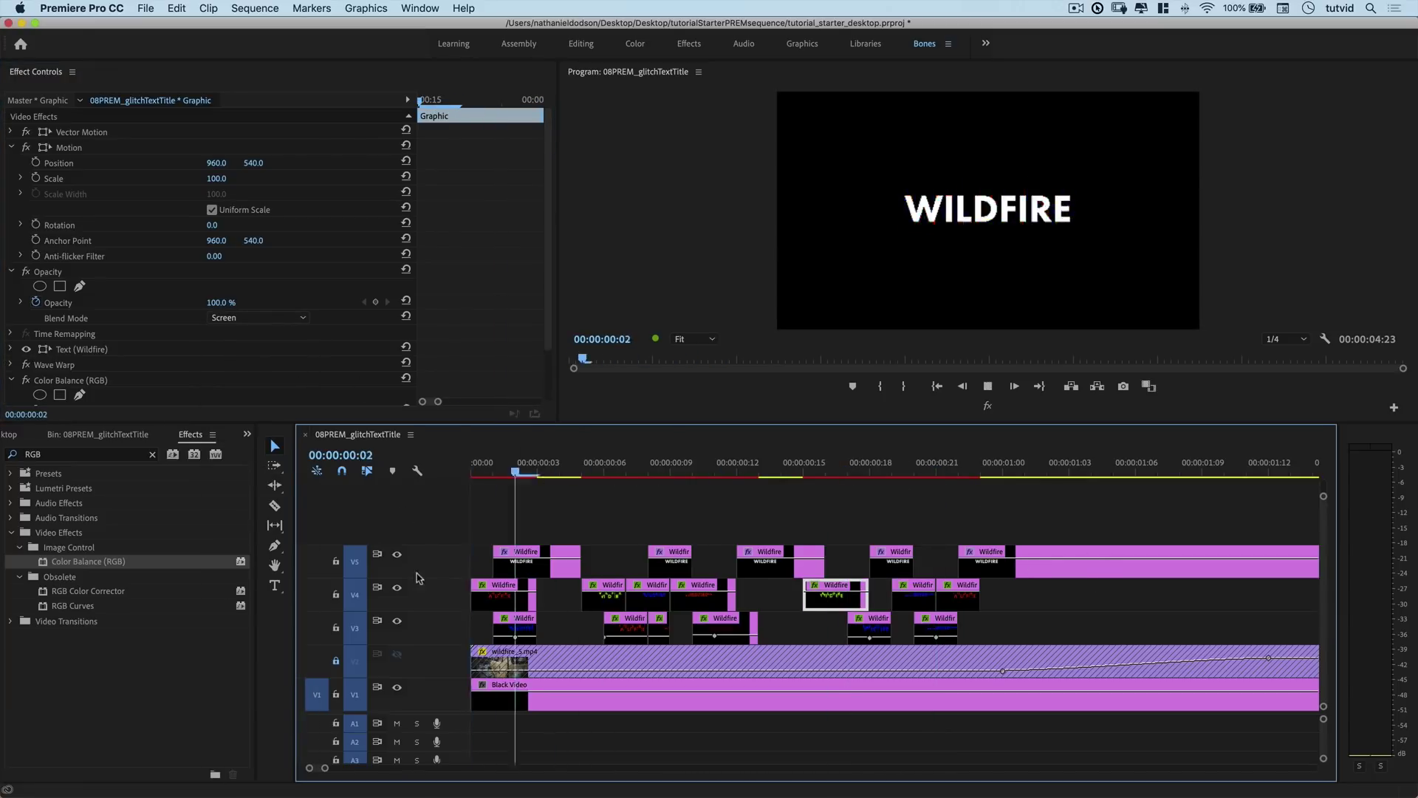
key(space)
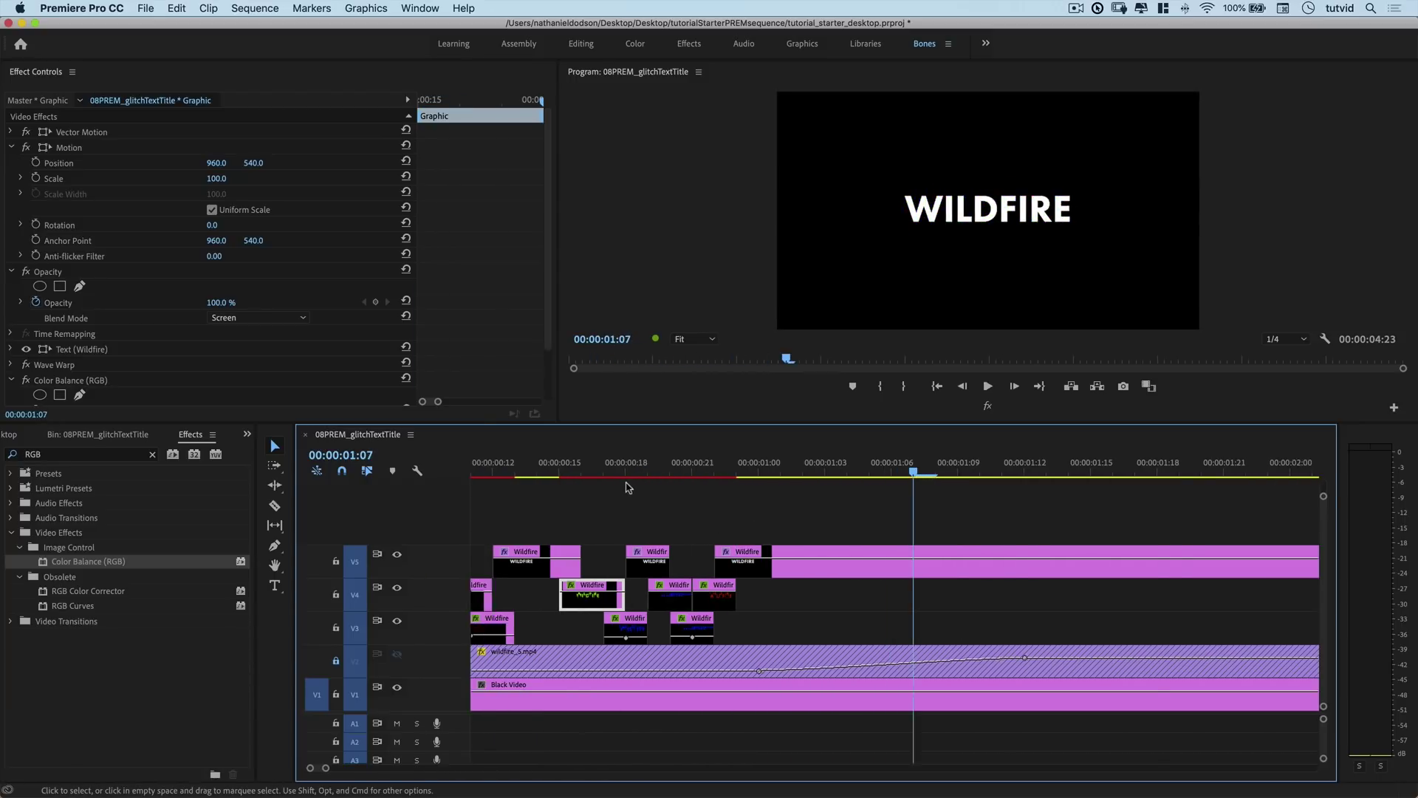
key(Home)
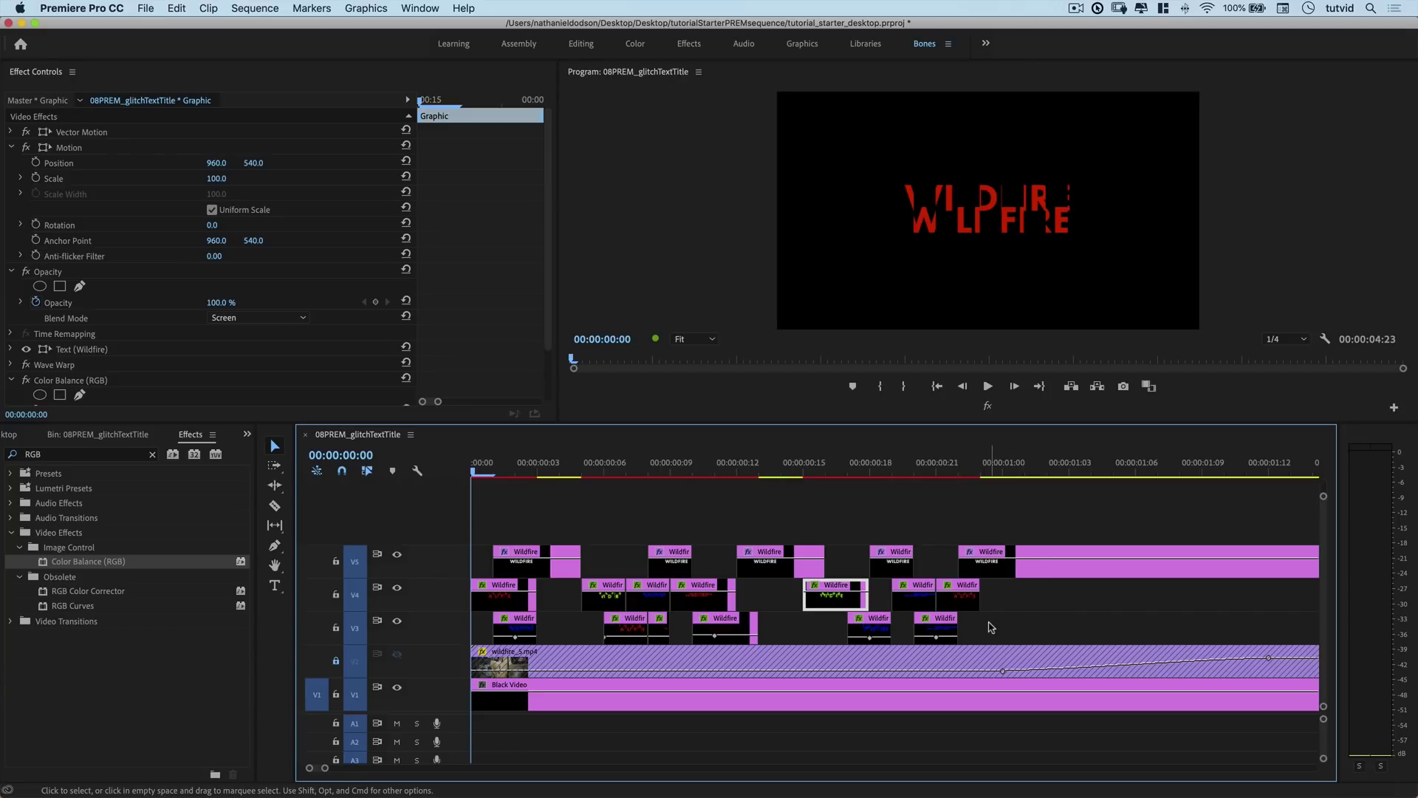
click(662, 522)
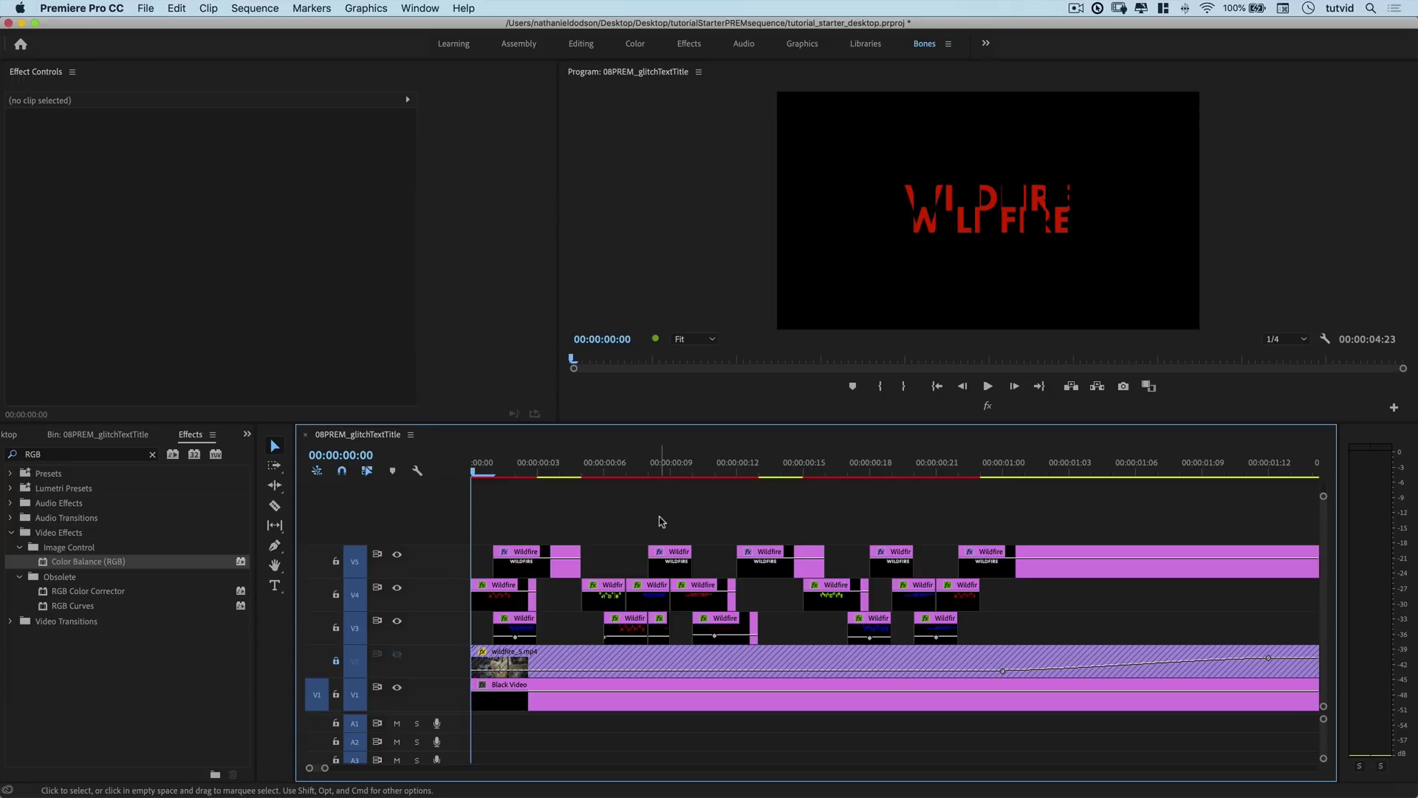
key(minus)
key(minus)
key(minus)
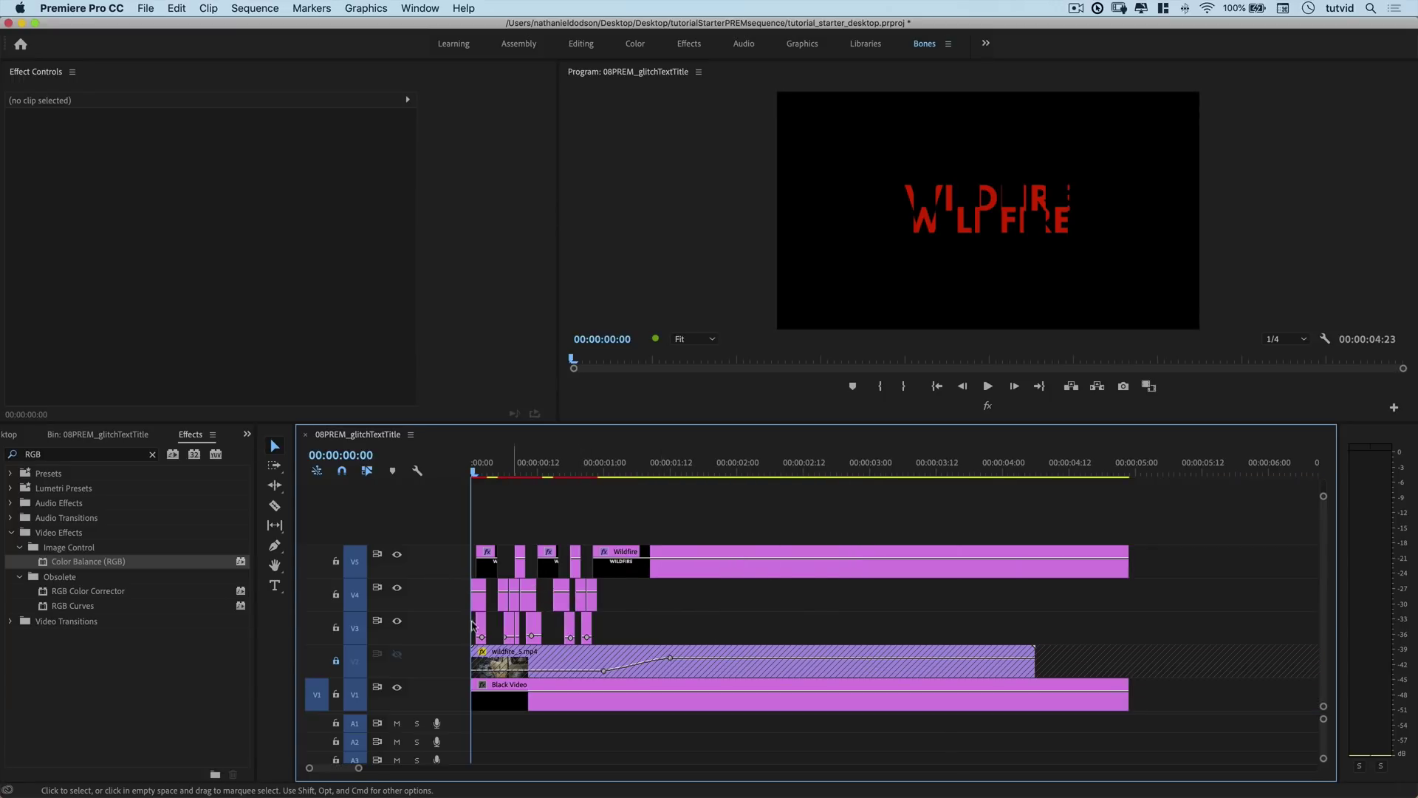
click(336, 660)
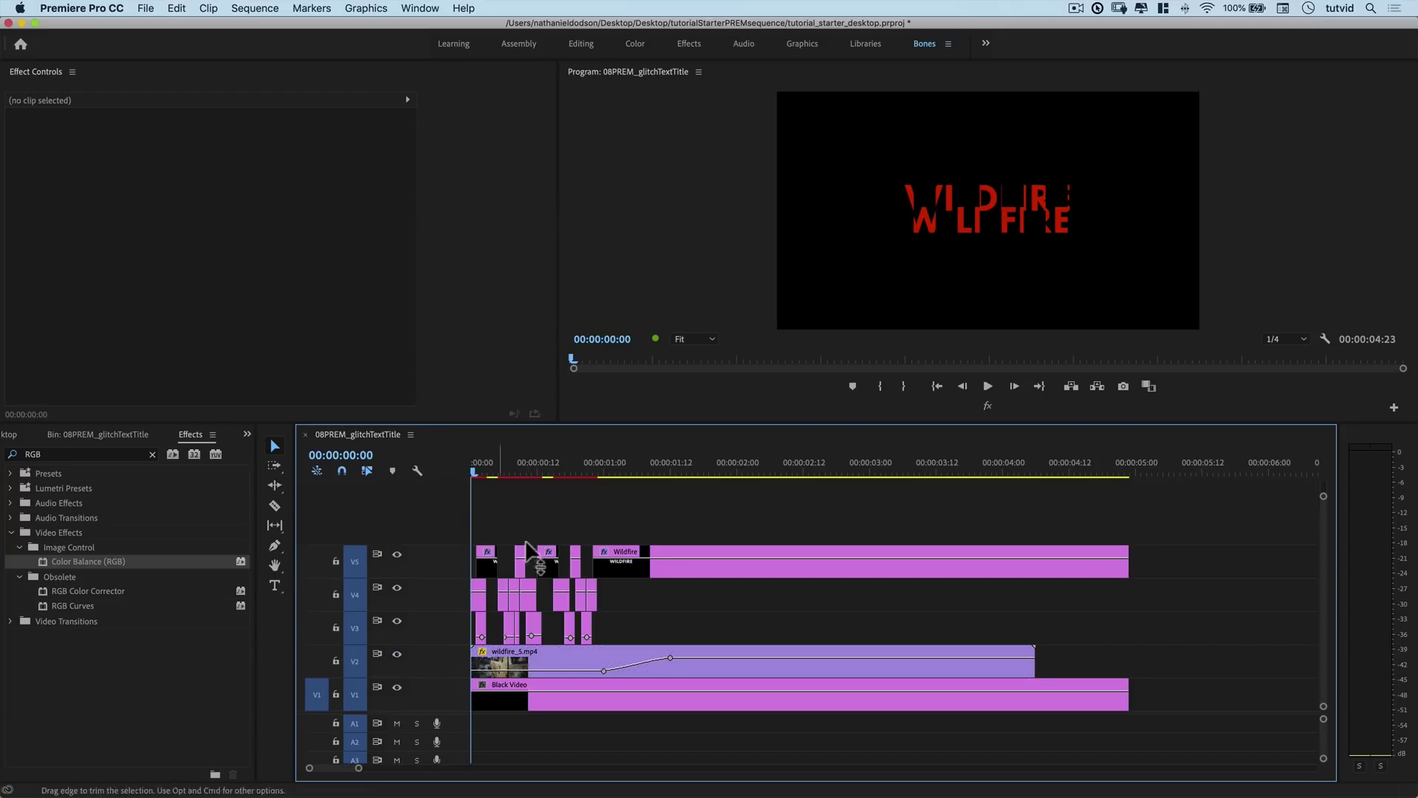
Make the V2 wildfire_5.mp4 footage visible and play the WILDFIRE title over it from the start
click(467, 473)
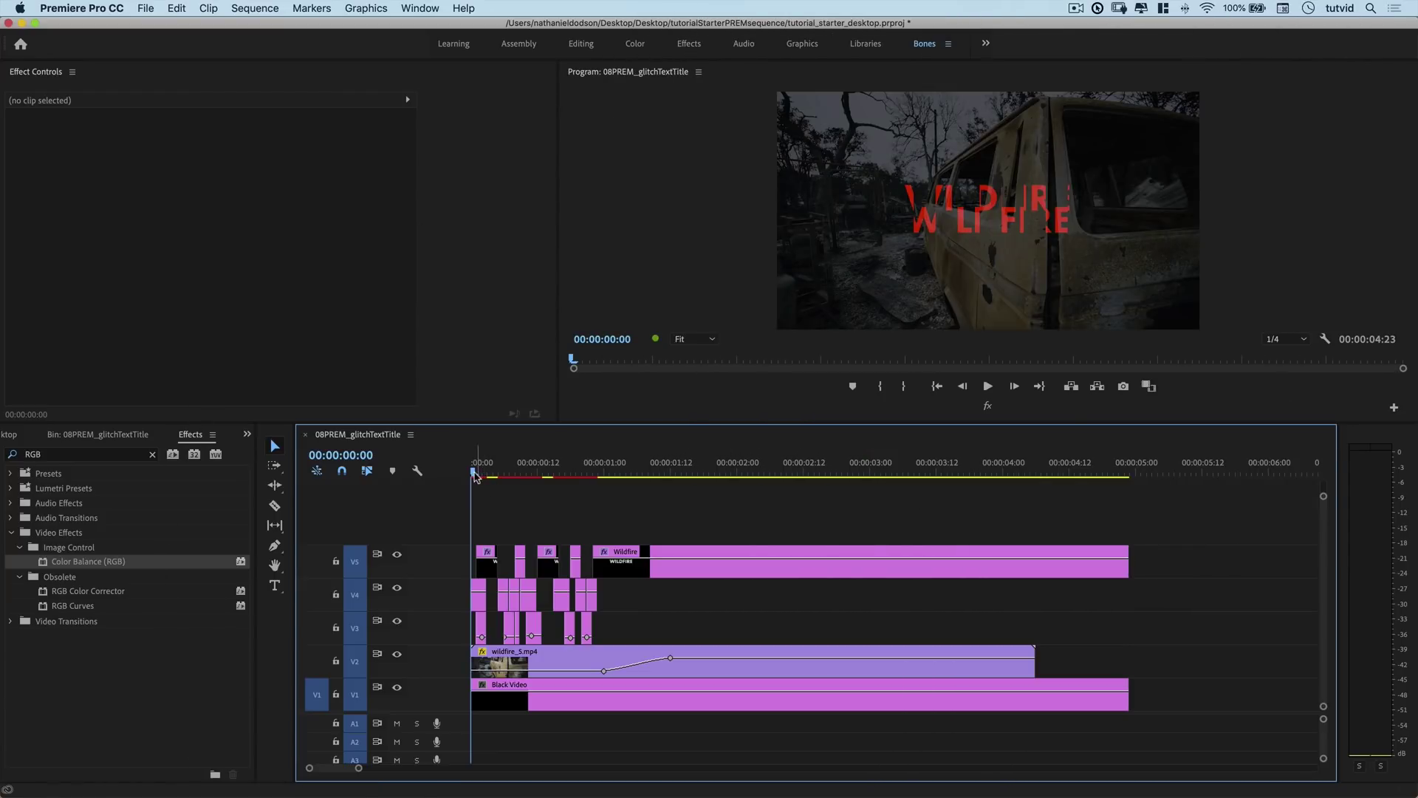
drag(475, 476, 601, 489)
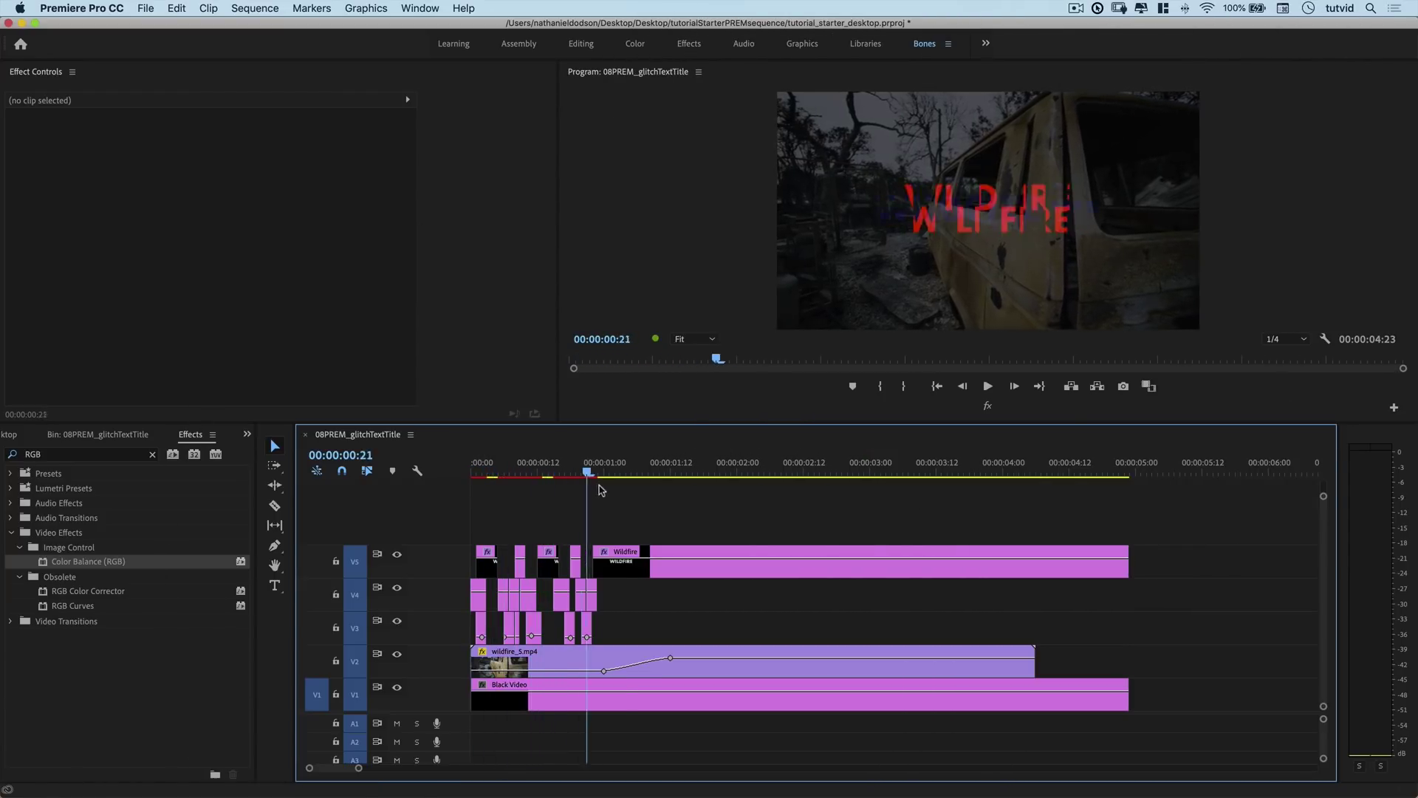
key(Home)
key(space)
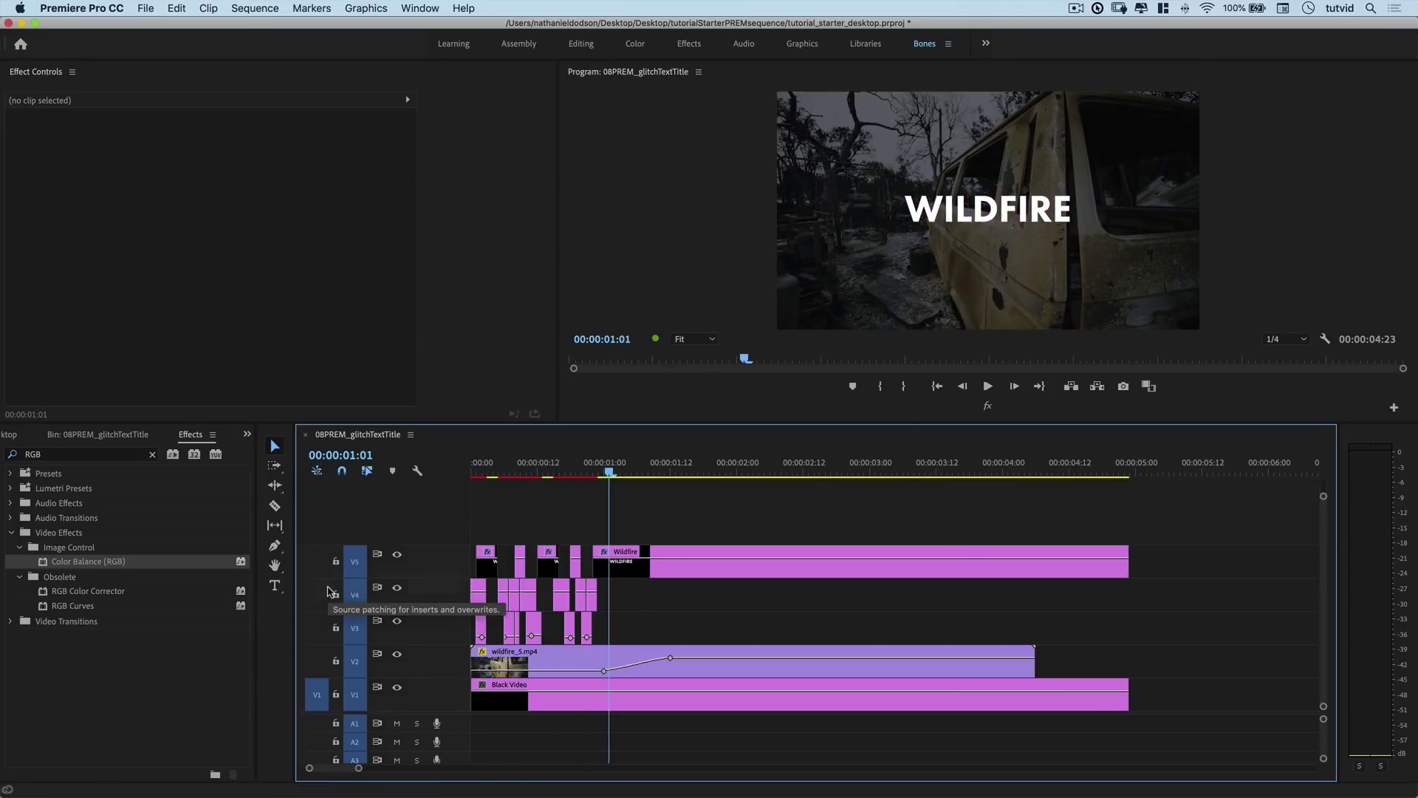
Place Free Glitch sound effects.mp3 from the project bin onto audio track A1
click(93, 435)
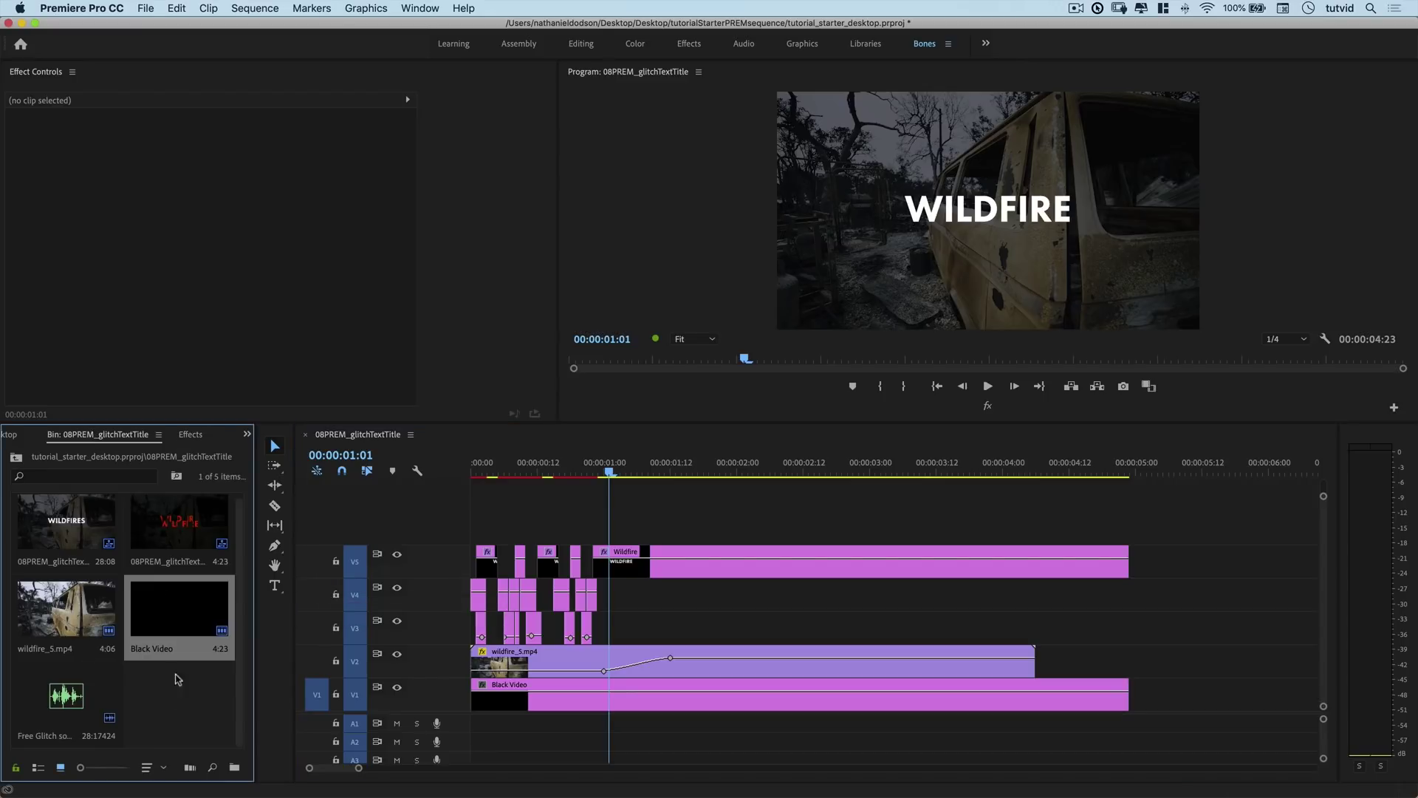
click(59, 705)
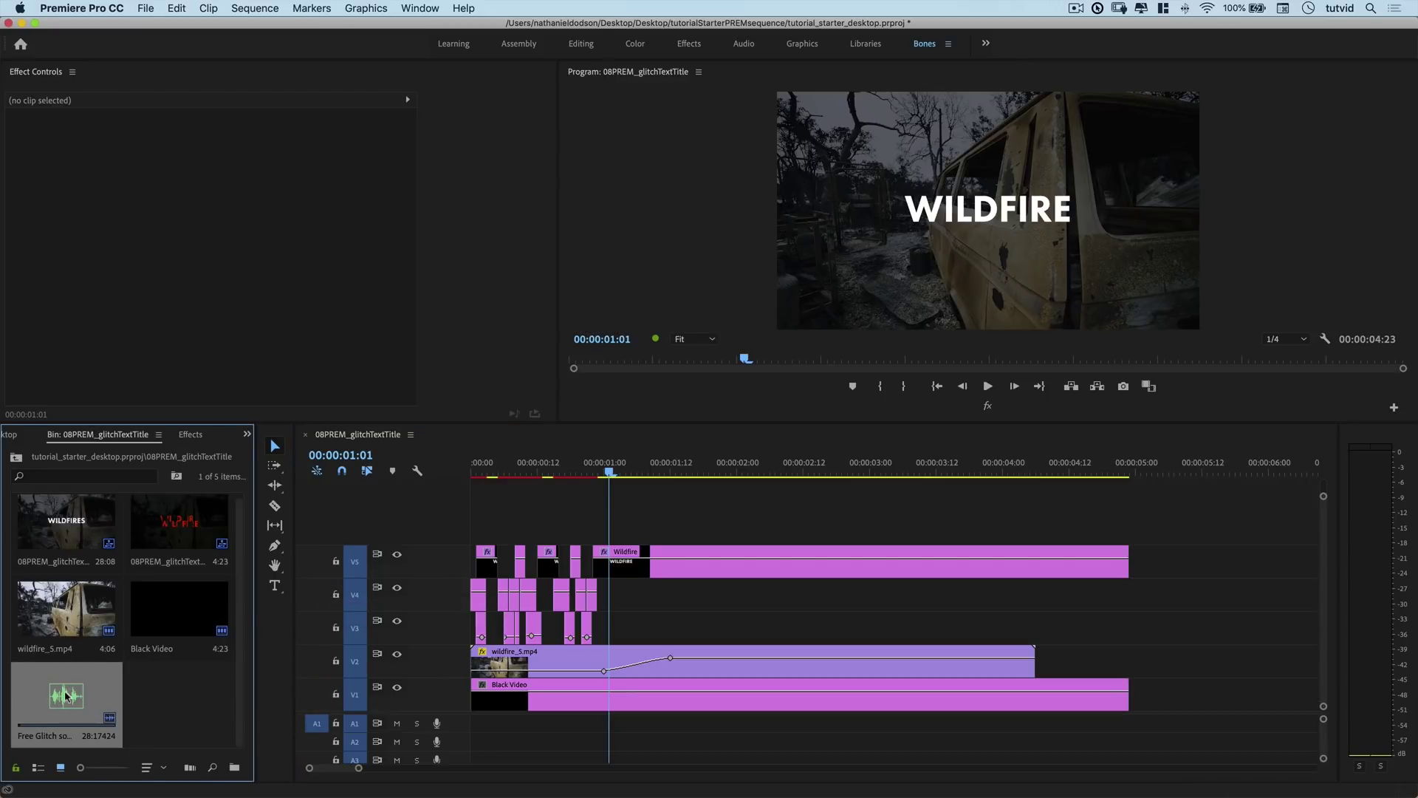
mouse_move(195, 796)
mouse_move(65, 694)
mouse_down()
mouse_move(744, 716)
mouse_move(622, 733)
mouse_up()
key(backslash)
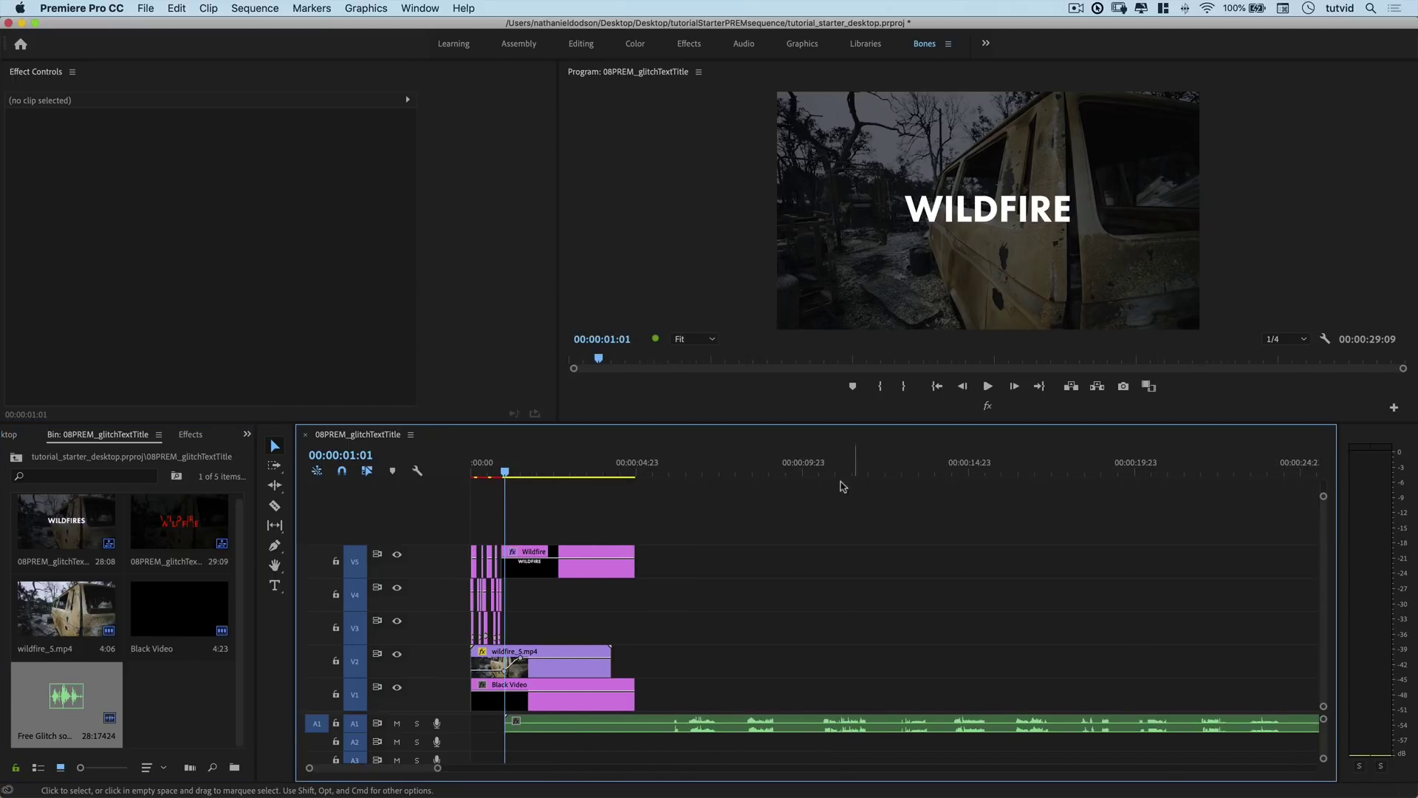
Razor the glitch audio at 10:13 and about 12:00, and cut that slice to the clipboard
drag(802, 469, 820, 470)
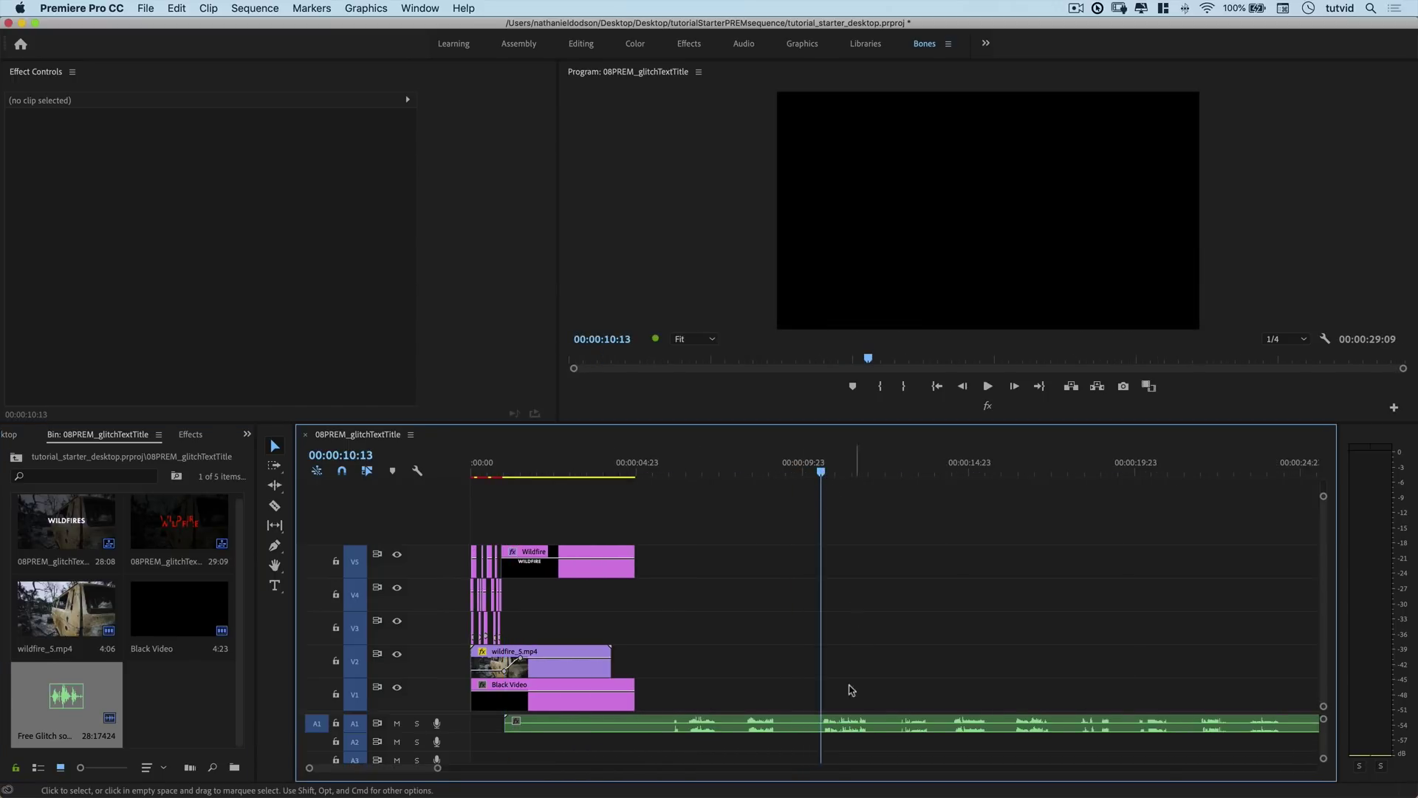
scroll(849, 696, up, 5)
scroll(949, 713, down, 1)
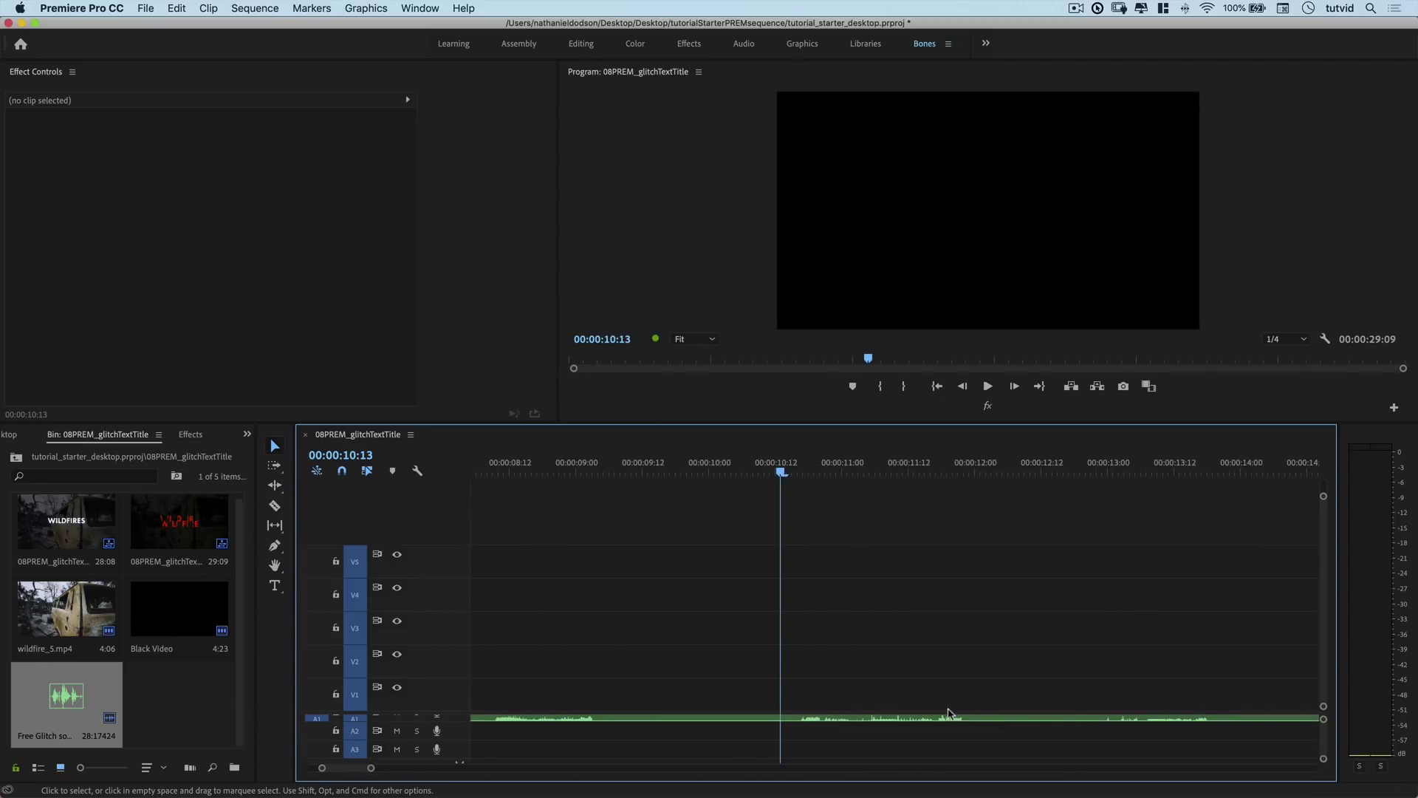
scroll(926, 730, up, 1)
key(c)
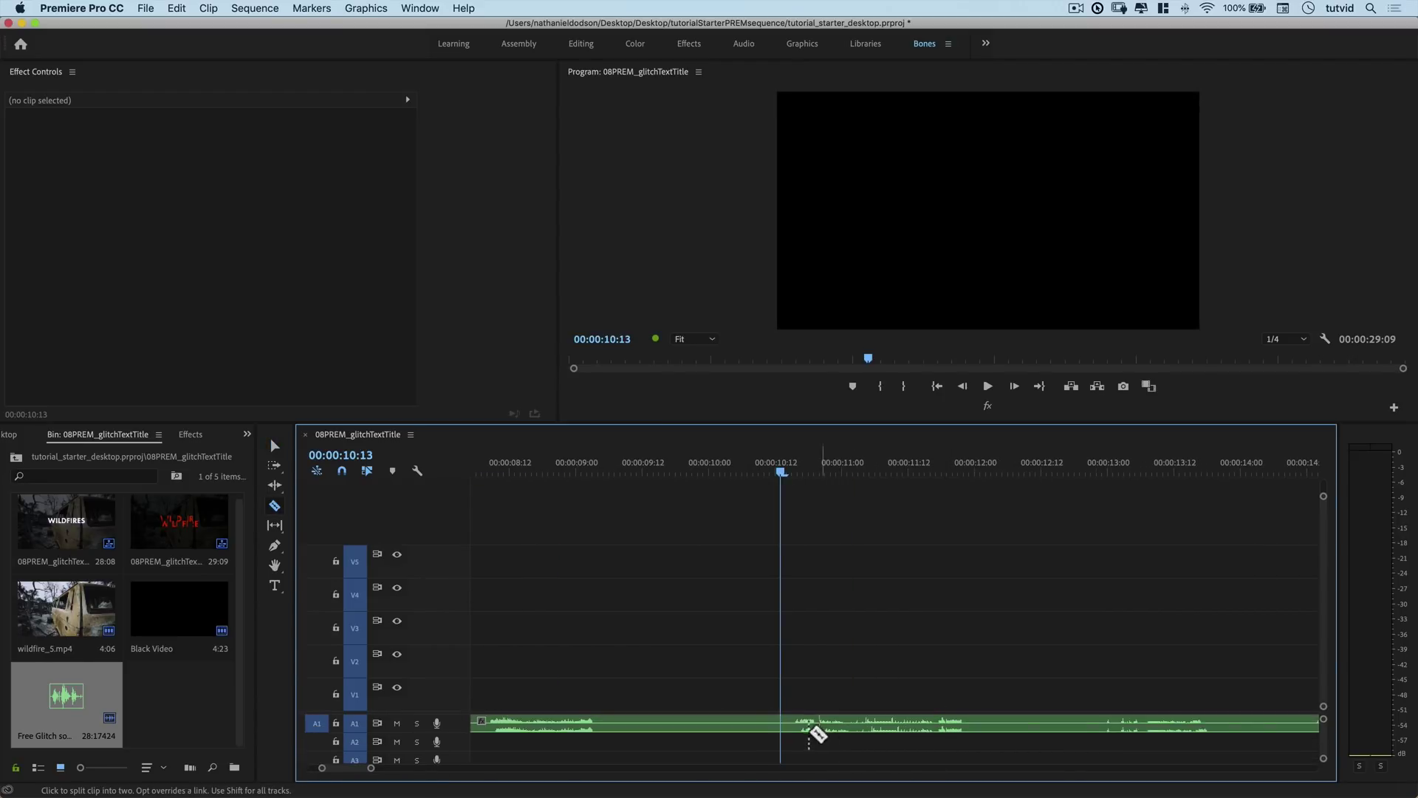
click(781, 727)
click(976, 727)
key(v)
click(923, 725)
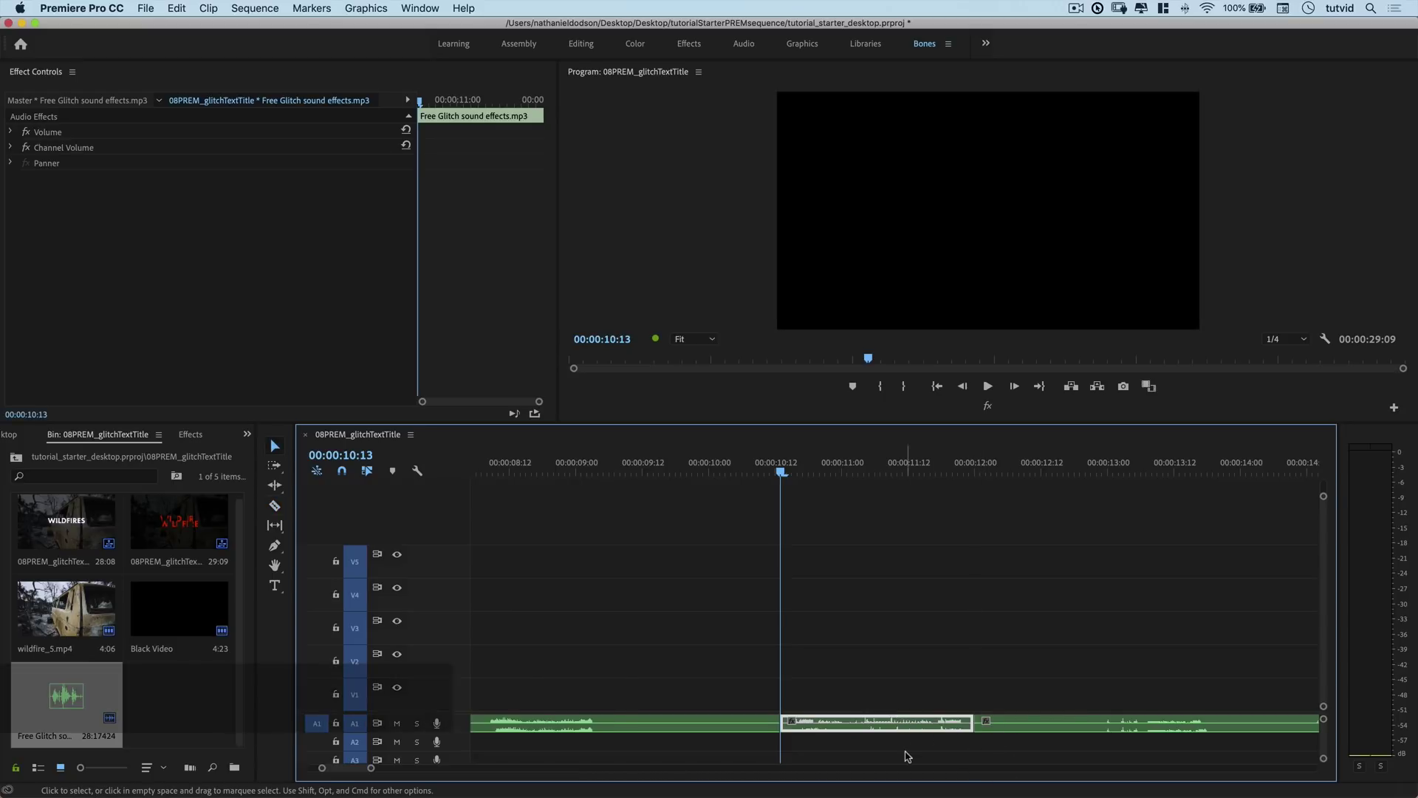
key(super+x)
Delete the leftover glitch audio and paste the slice at the sequence start
key(minus)
key(minus)
key(minus)
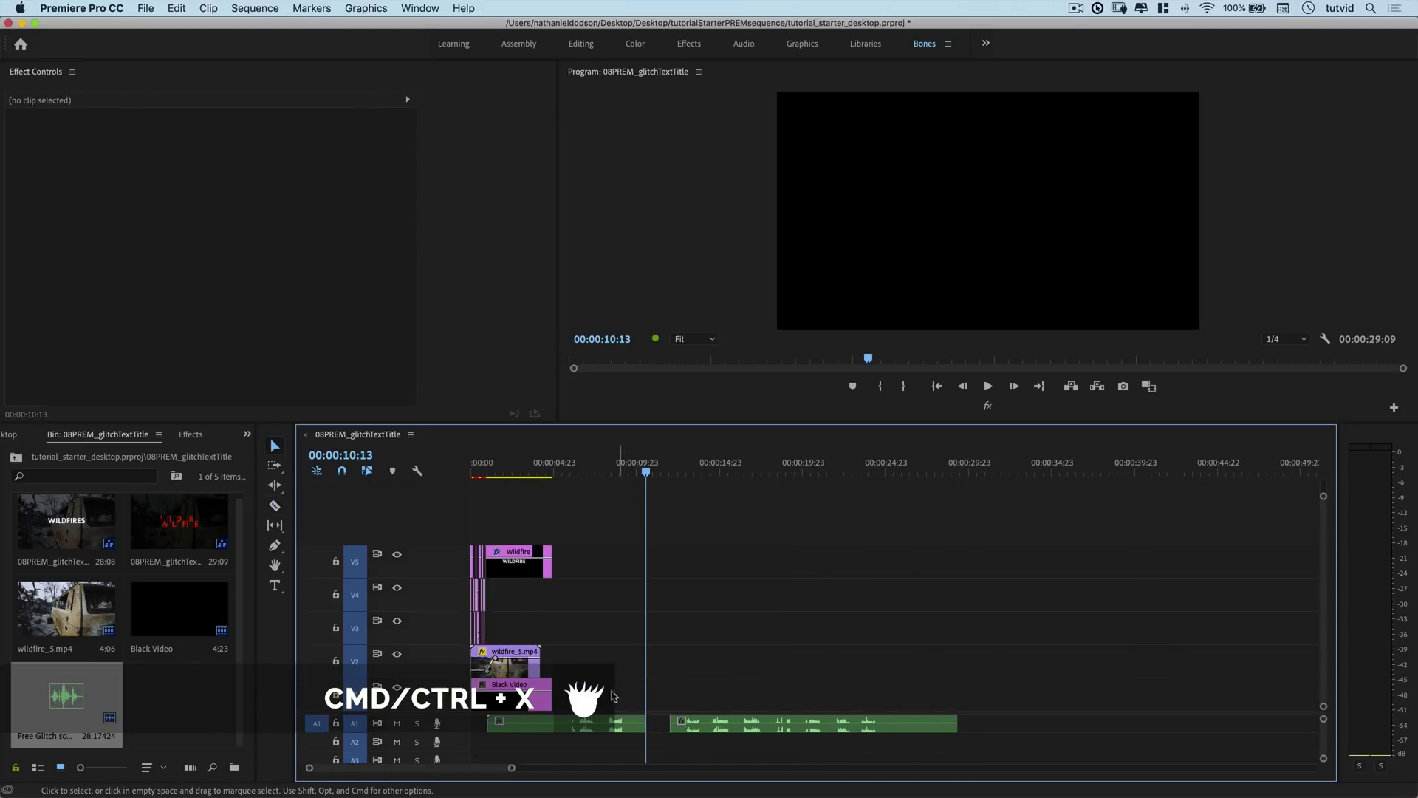
drag(613, 695, 760, 747)
key(Delete)
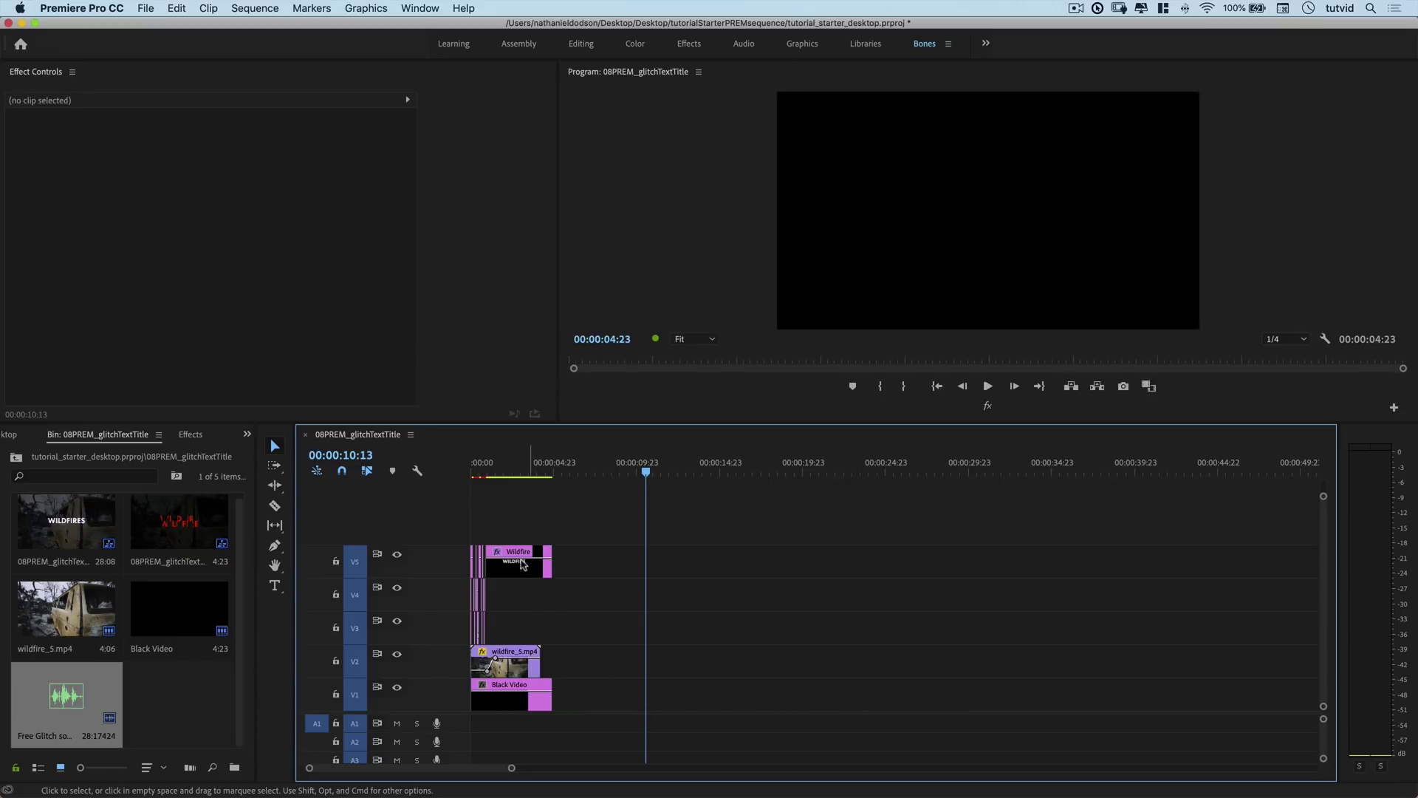
key(Home)
key(equal)
key(equal)
key(equal)
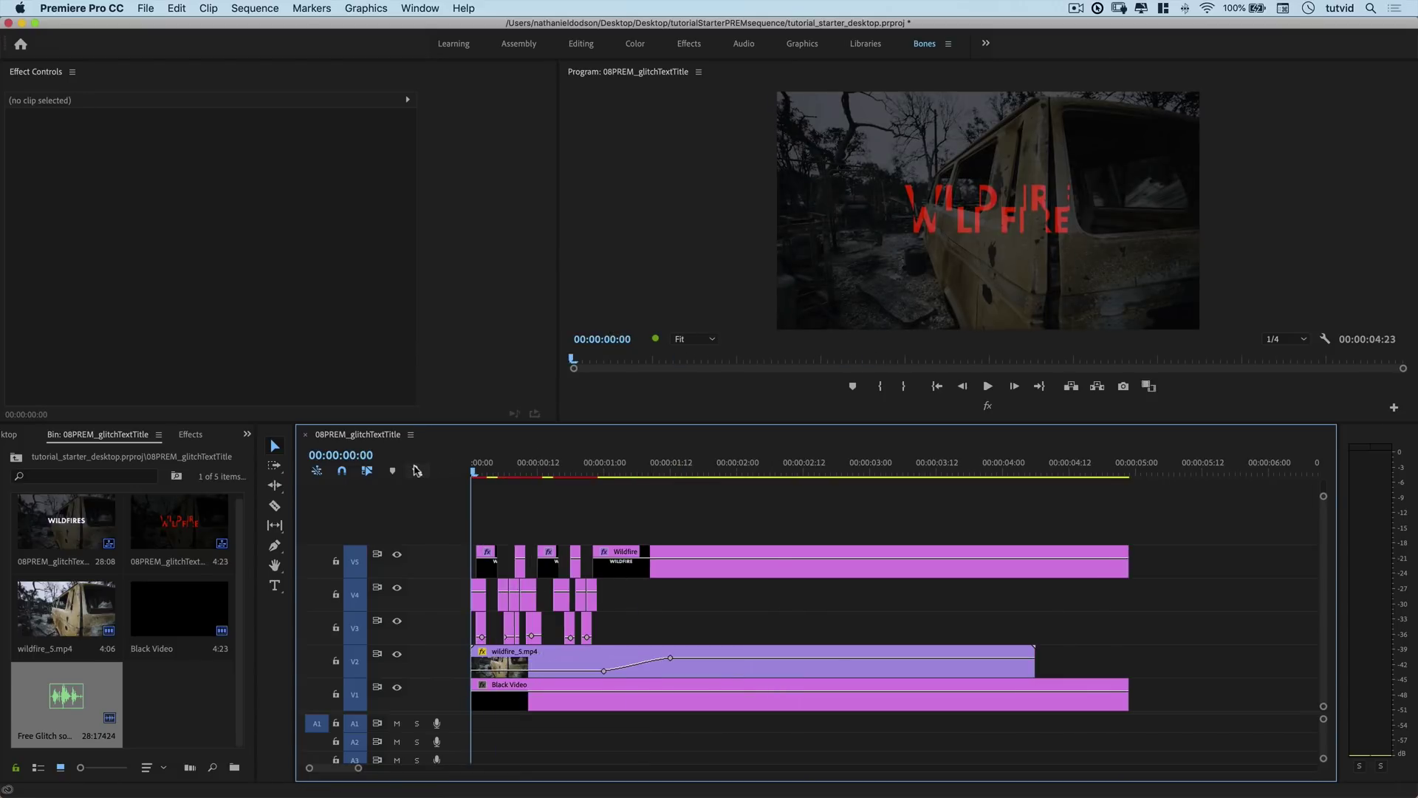
key(super+v)
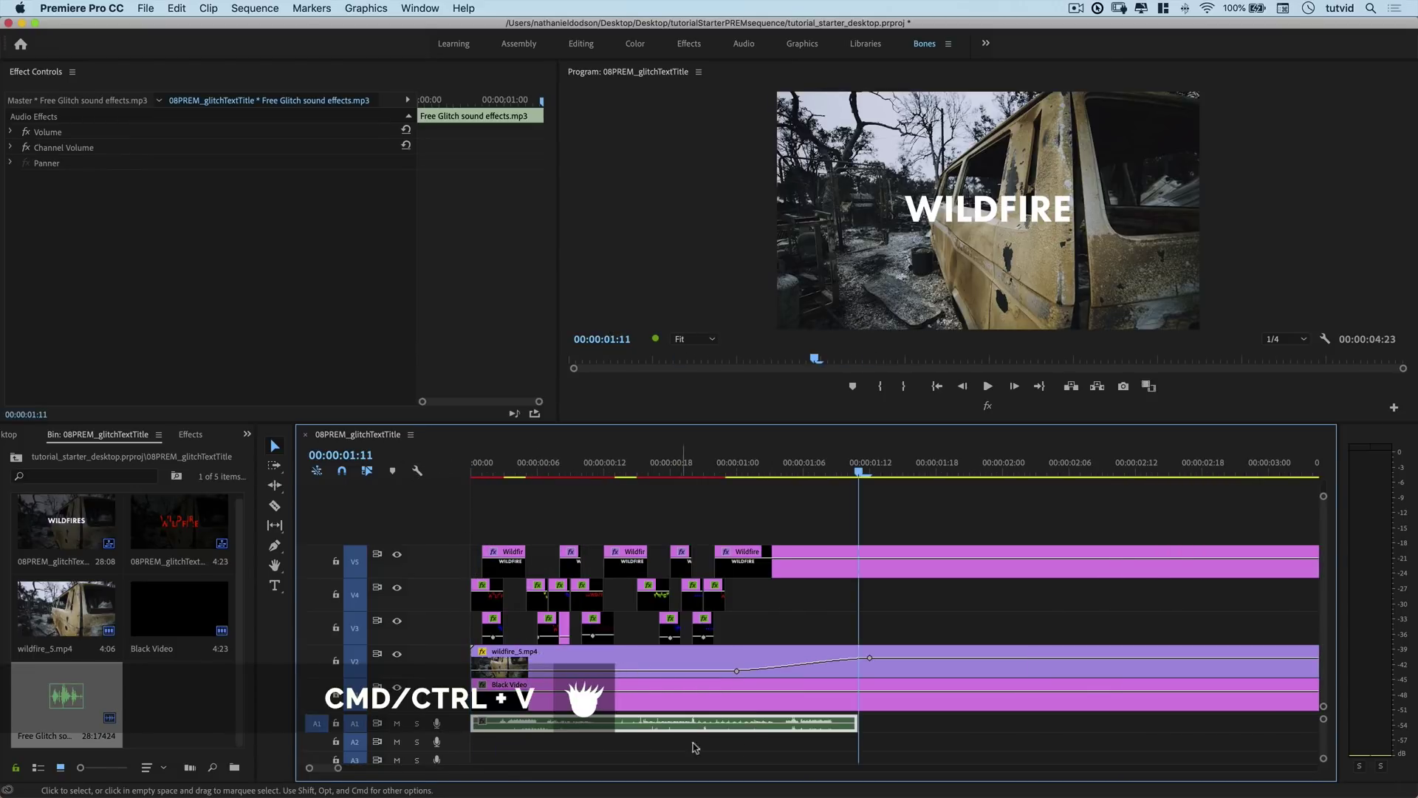
Trim the A1 glitch slice to begin at 00:00 and end around 00:00:01:00, previewing the timing
alt+scroll(360, 732, up, 5)
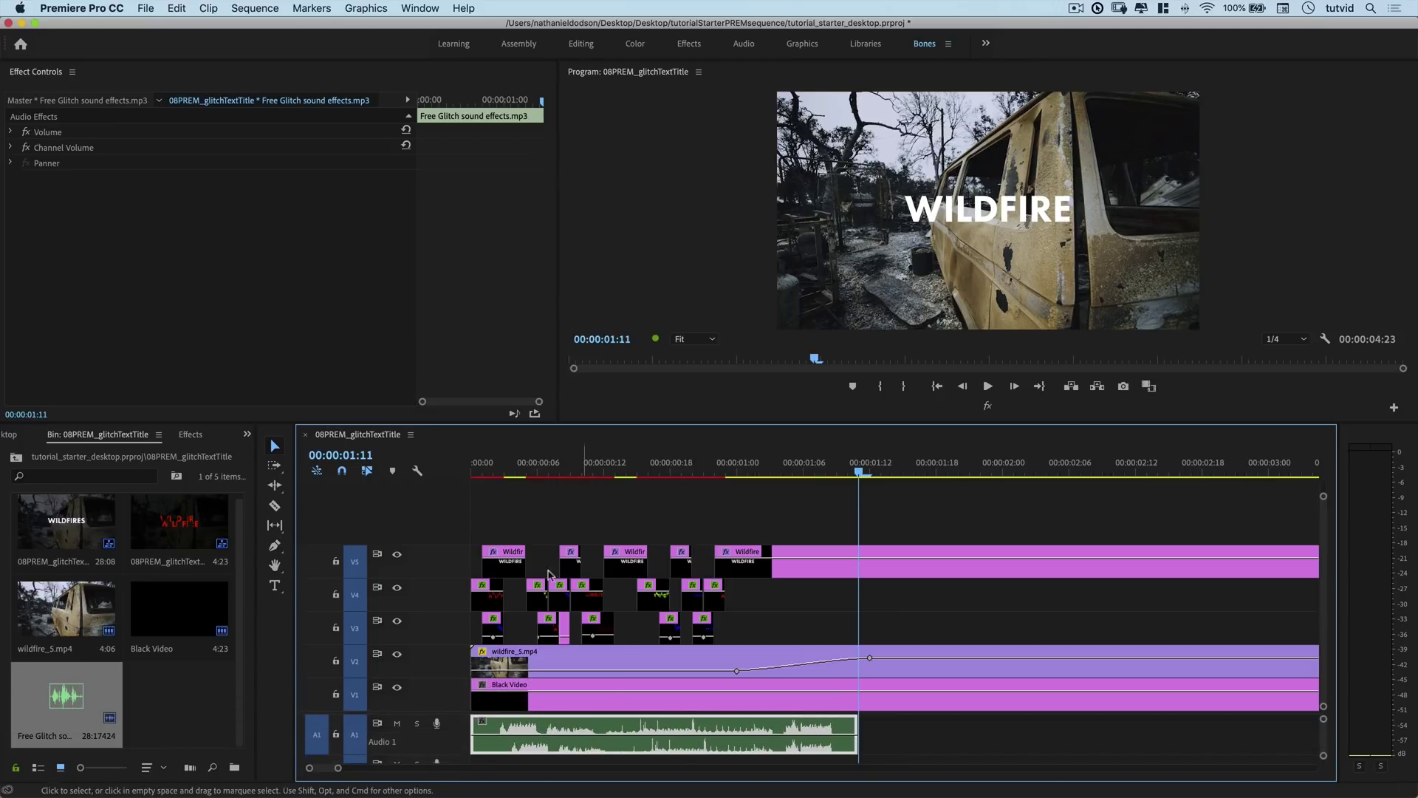
mouse_move(477, 734)
mouse_down()
mouse_move(510, 735)
mouse_move(494, 734)
mouse_up()
drag(582, 731, 560, 733)
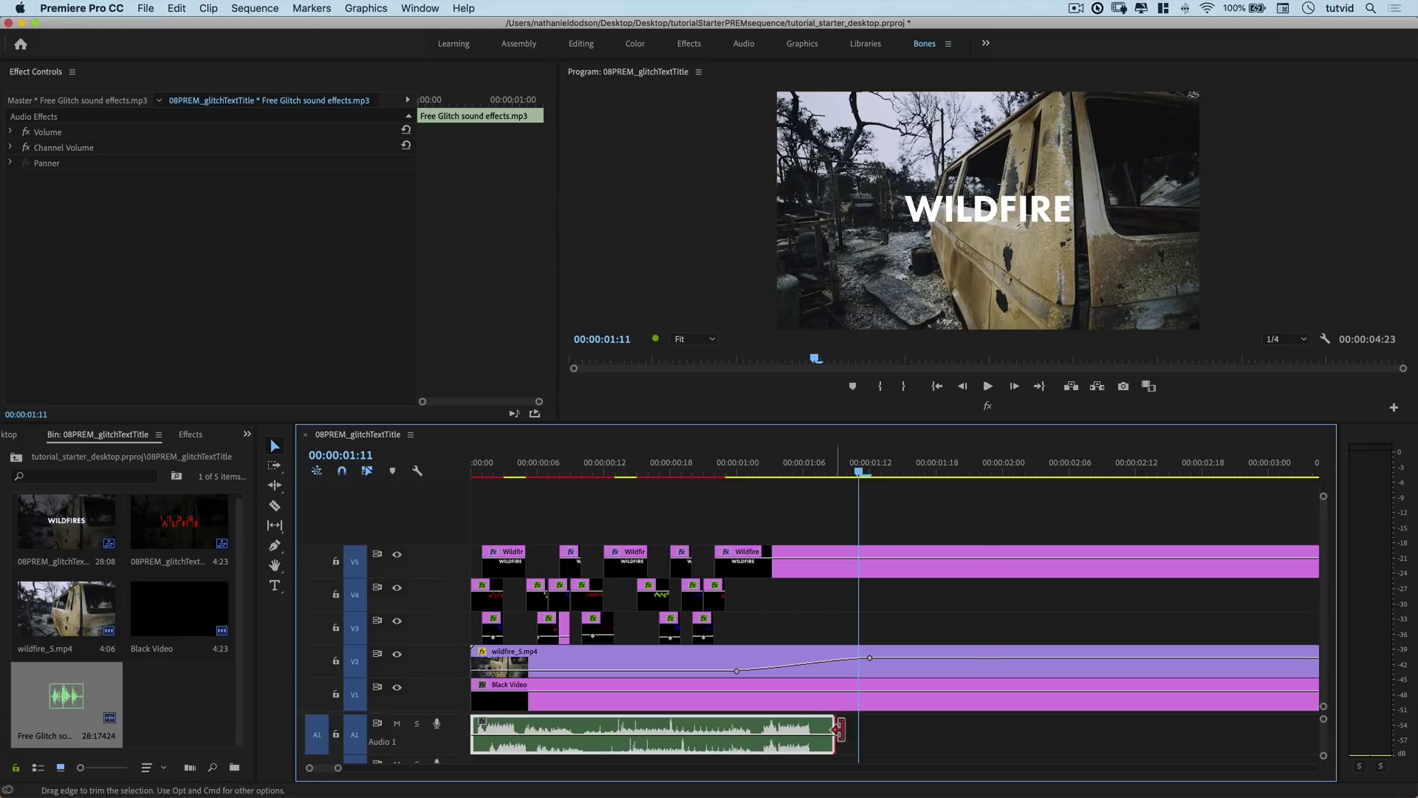
drag(838, 730, 713, 732)
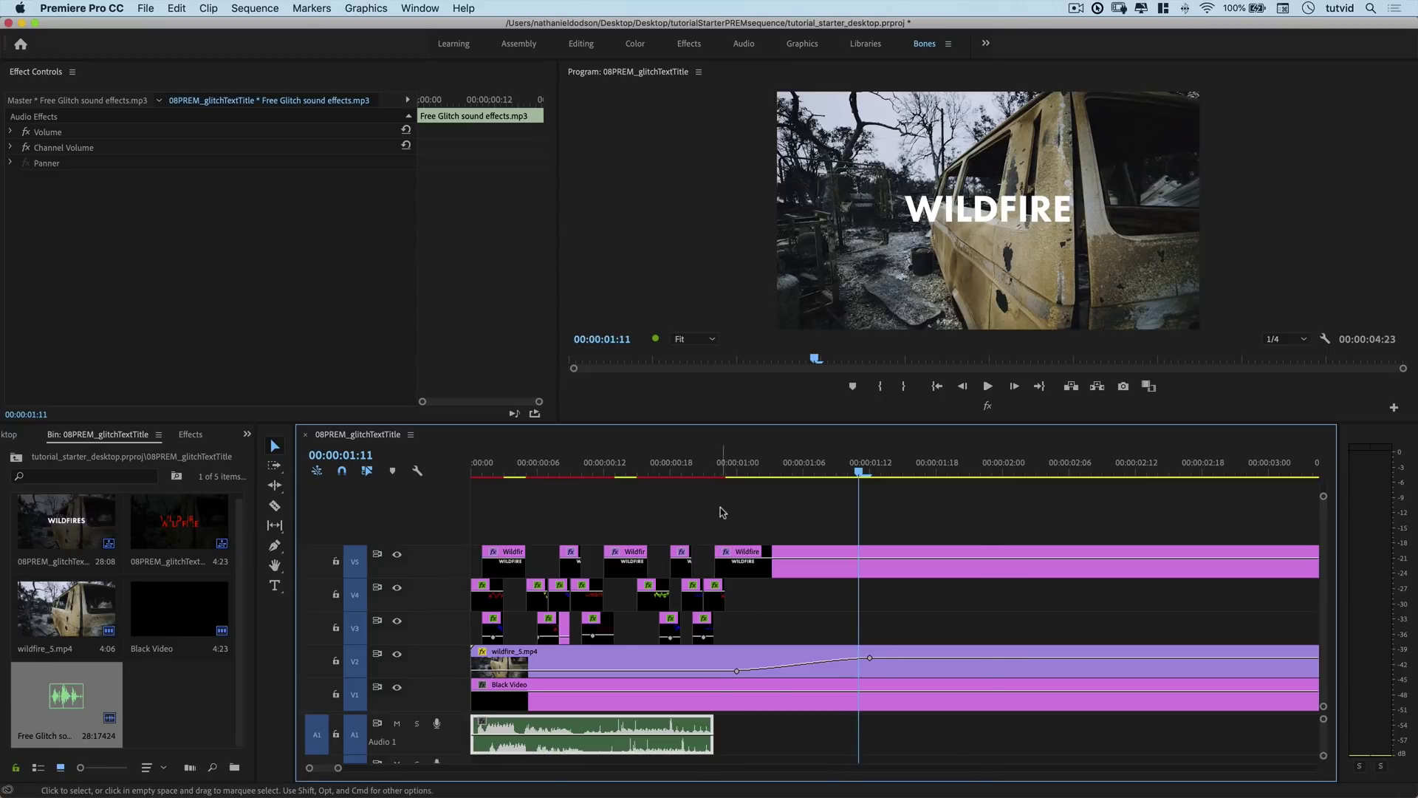
drag(704, 471, 703, 471)
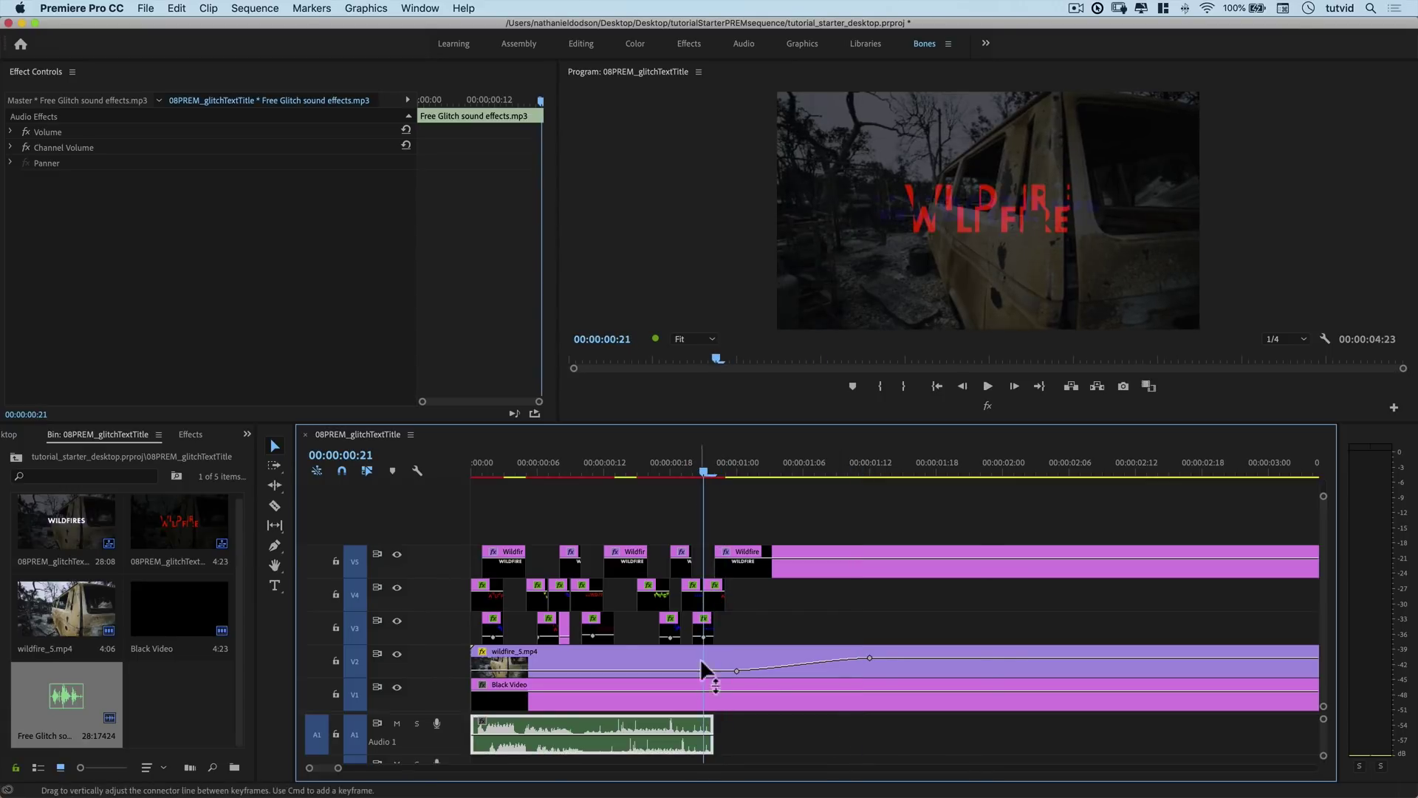
drag(713, 731, 746, 731)
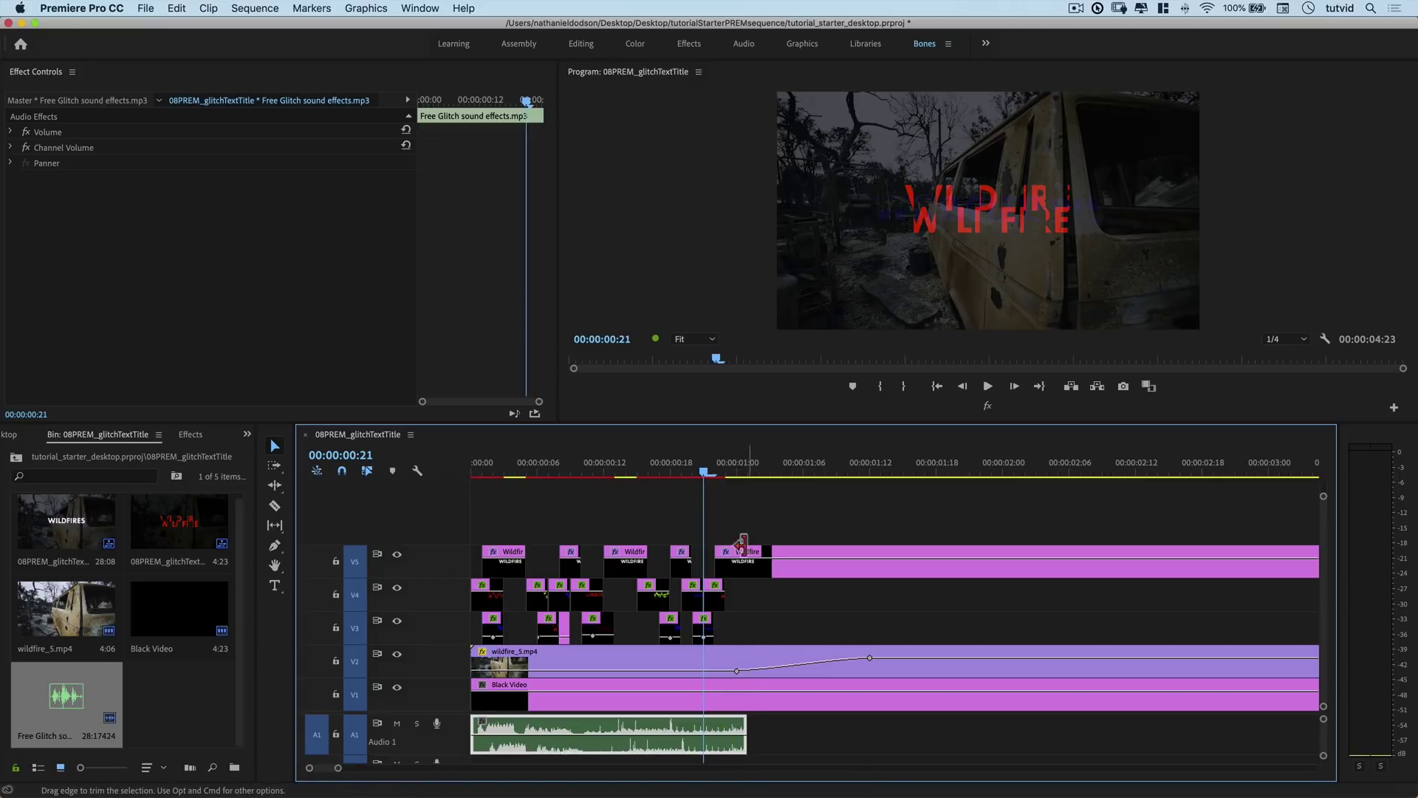
drag(706, 473, 526, 476)
Razor the glitch audio at three points and delete two short pieces, leaving silent gaps
click(275, 506)
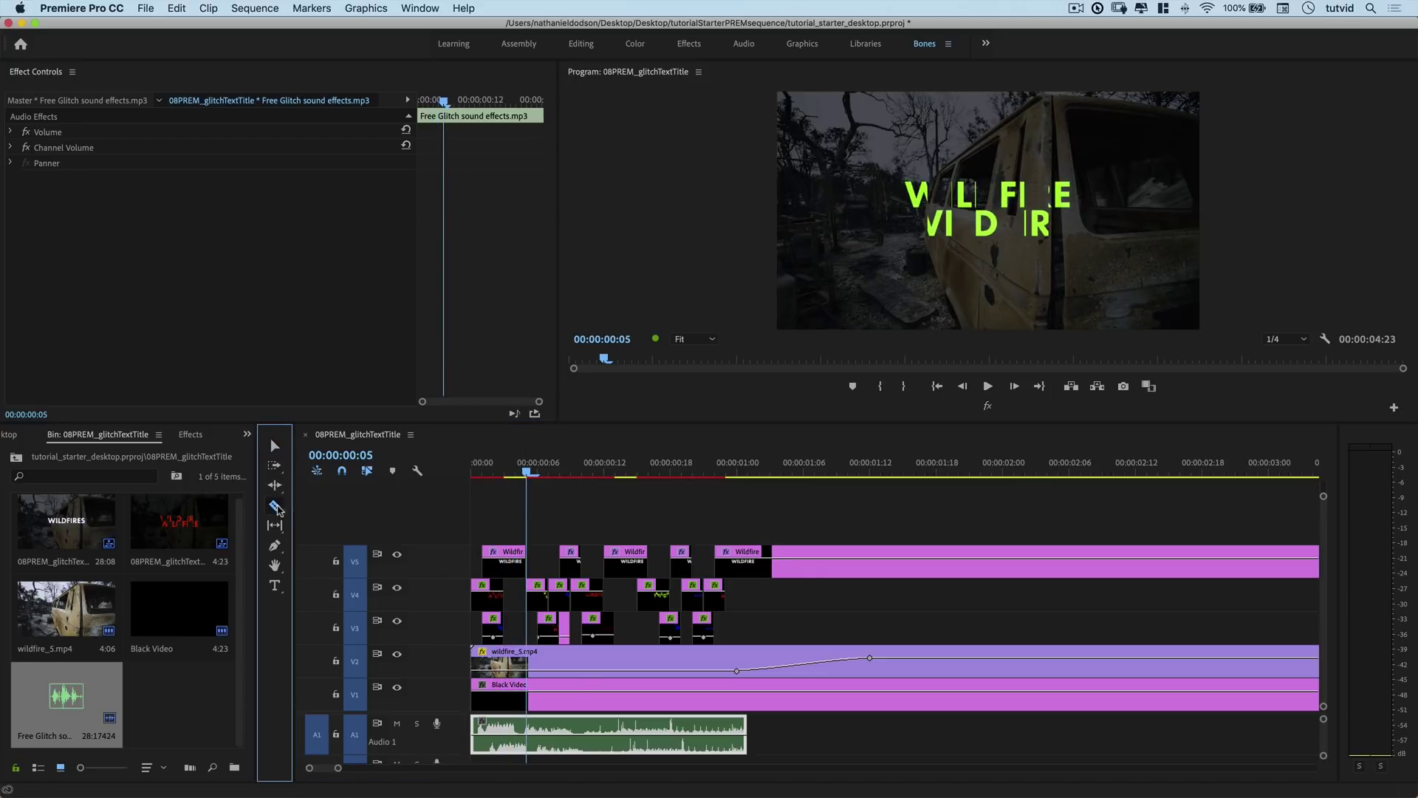
click(539, 738)
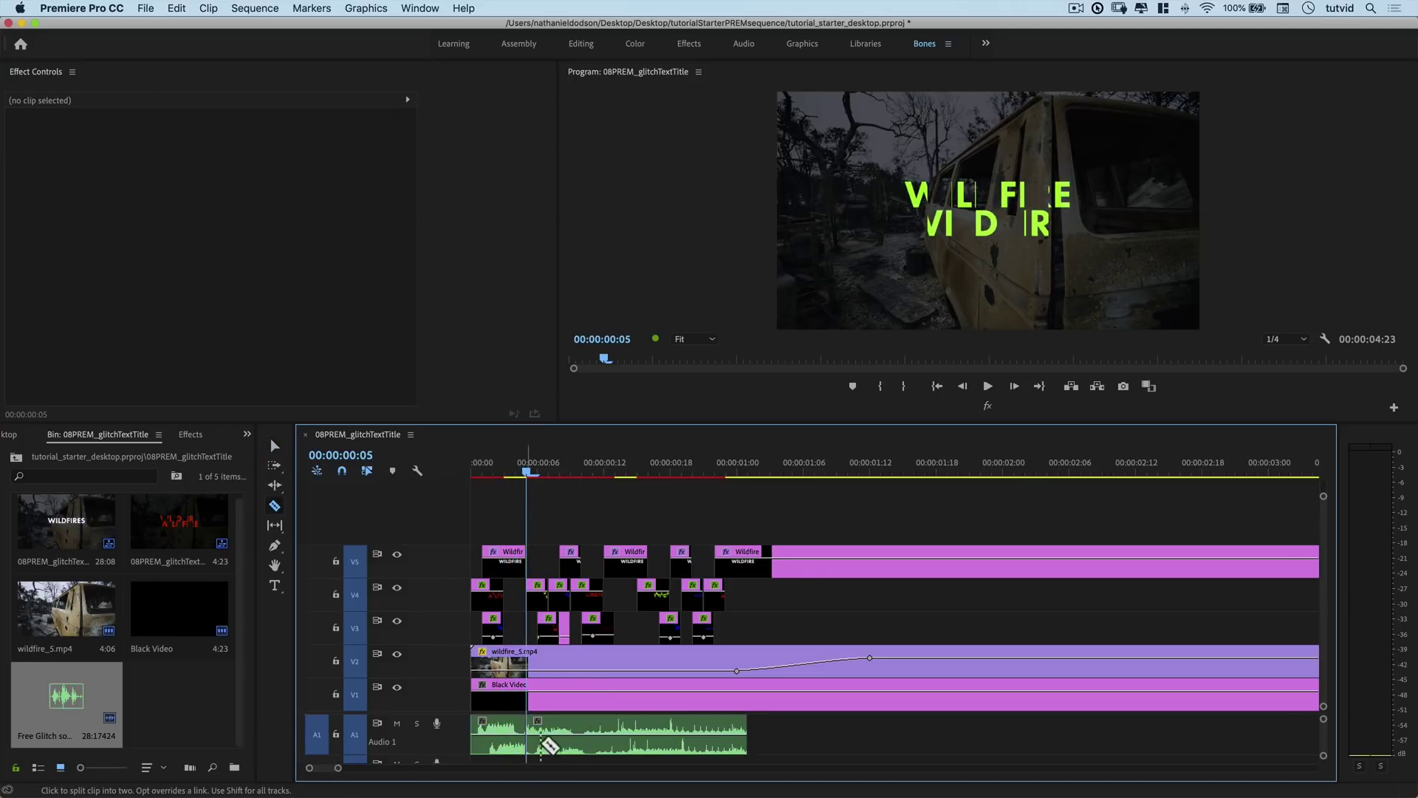
key(super+z)
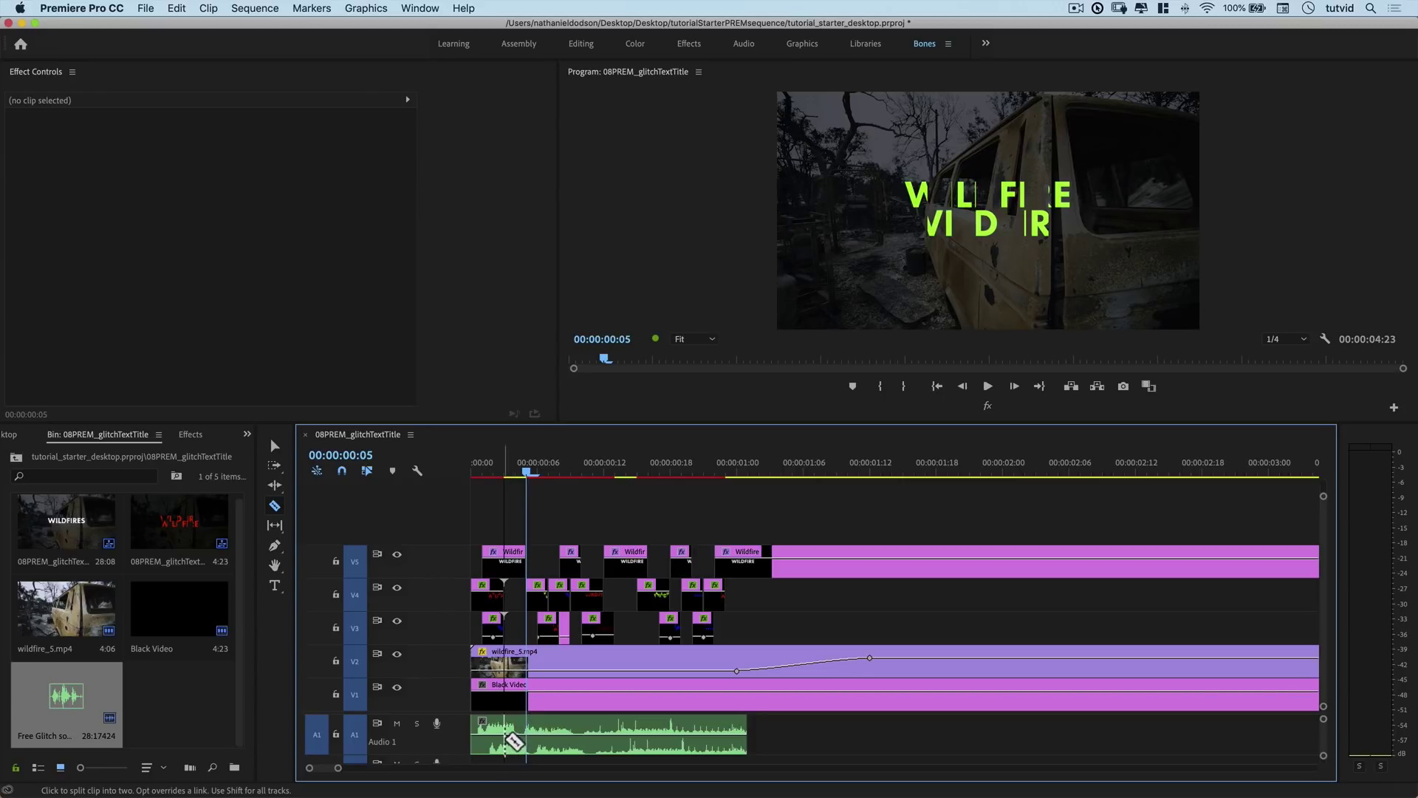
click(505, 739)
click(526, 739)
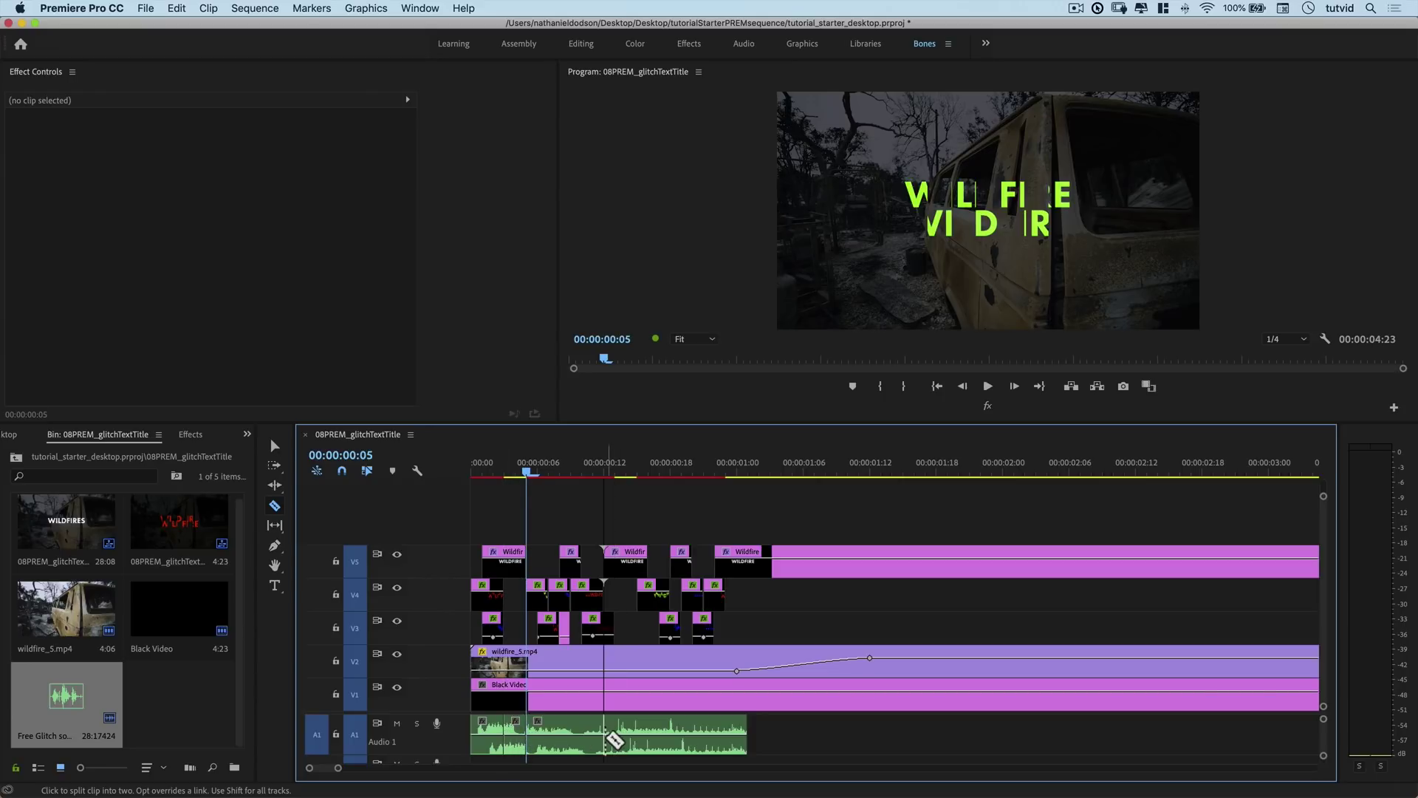
click(604, 738)
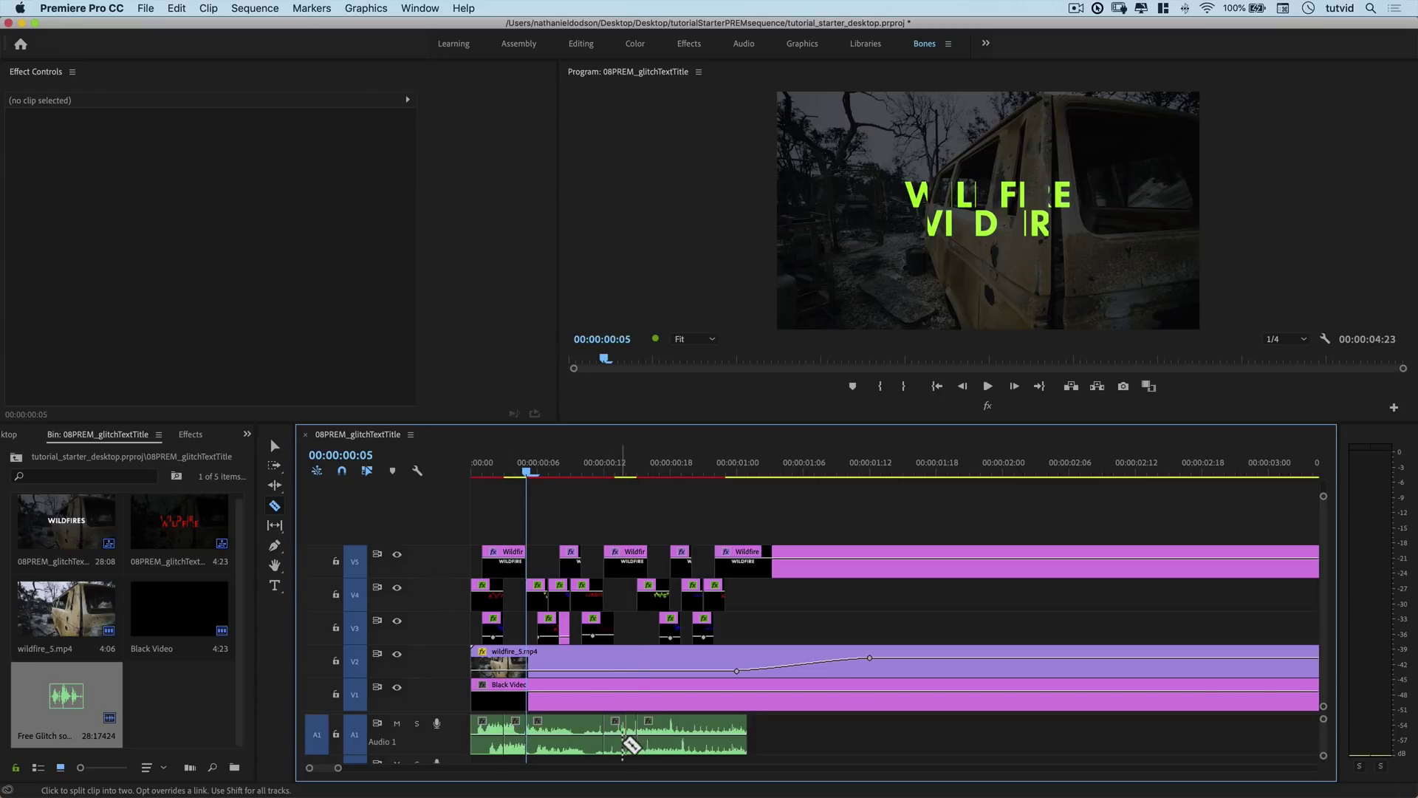
key(v)
click(624, 746)
key(Delete)
click(517, 747)
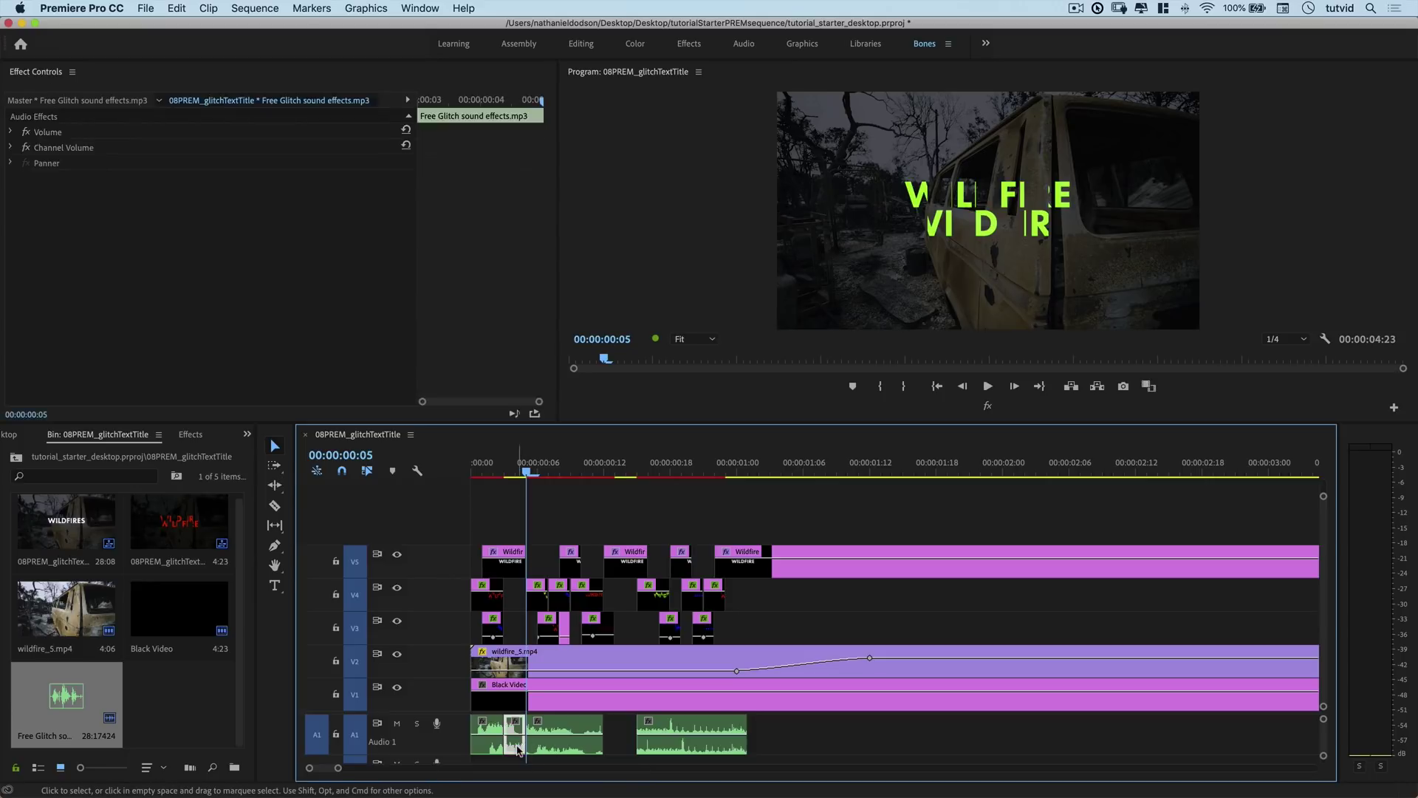
key(Delete)
Play the title from the start with its chopped glitch audio
drag(557, 478, 451, 473)
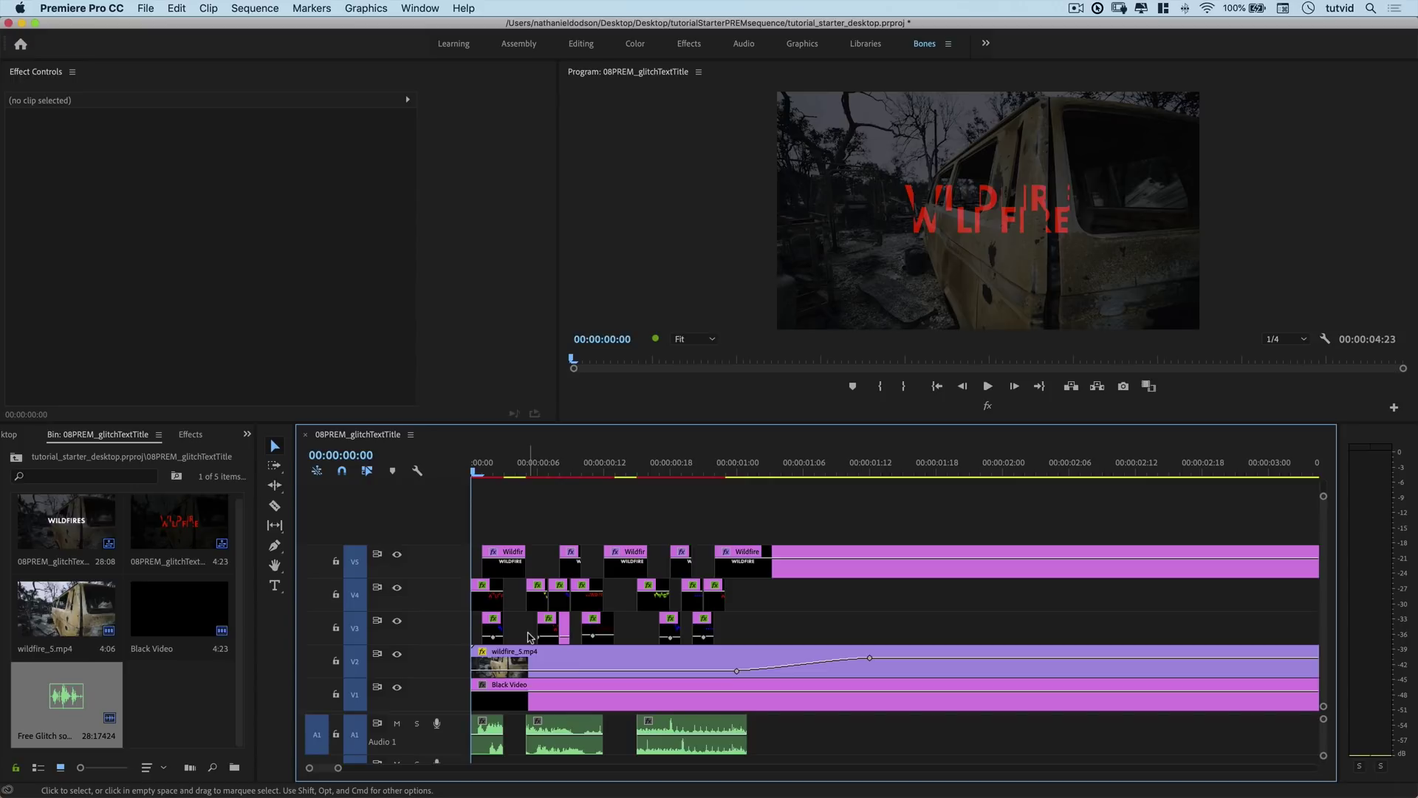
key(space)
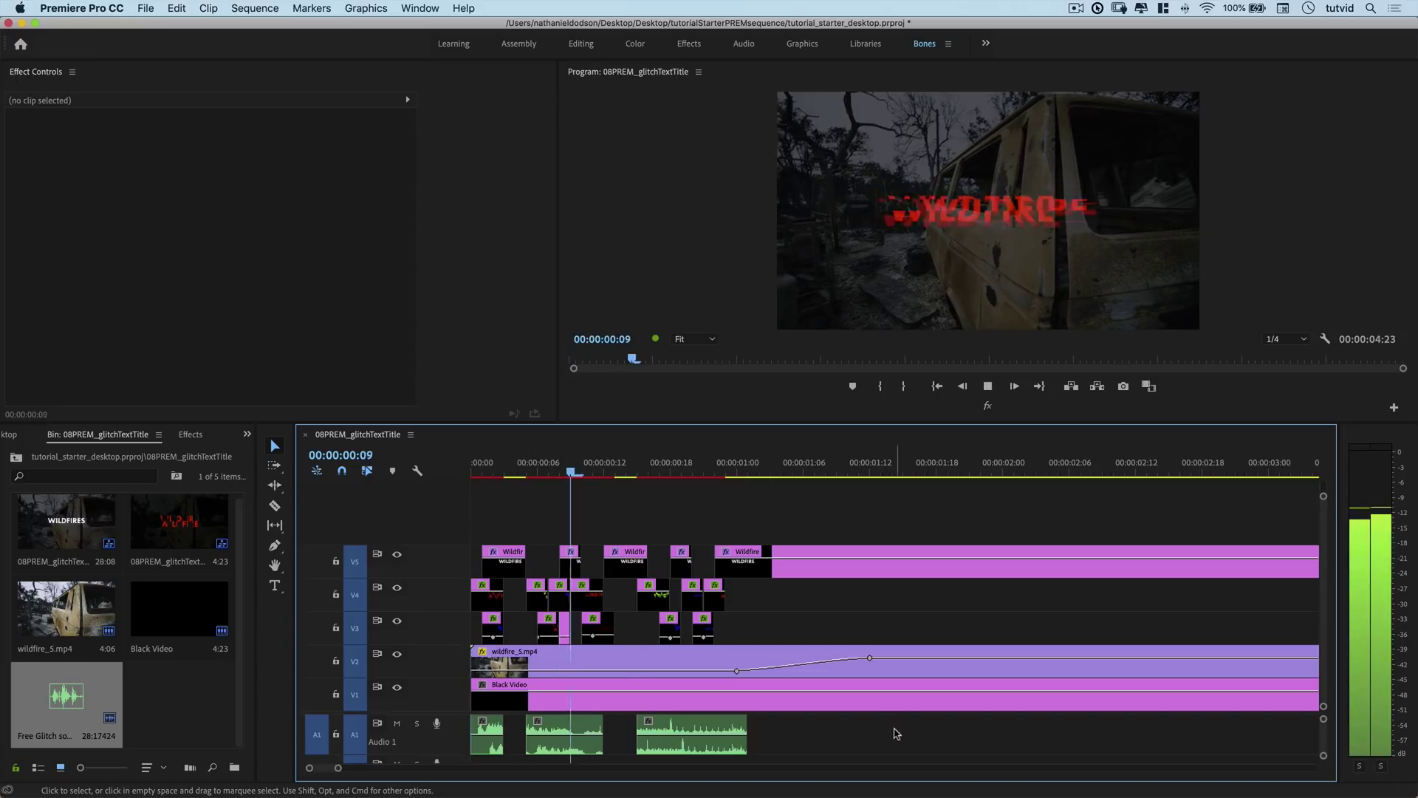
key(space)
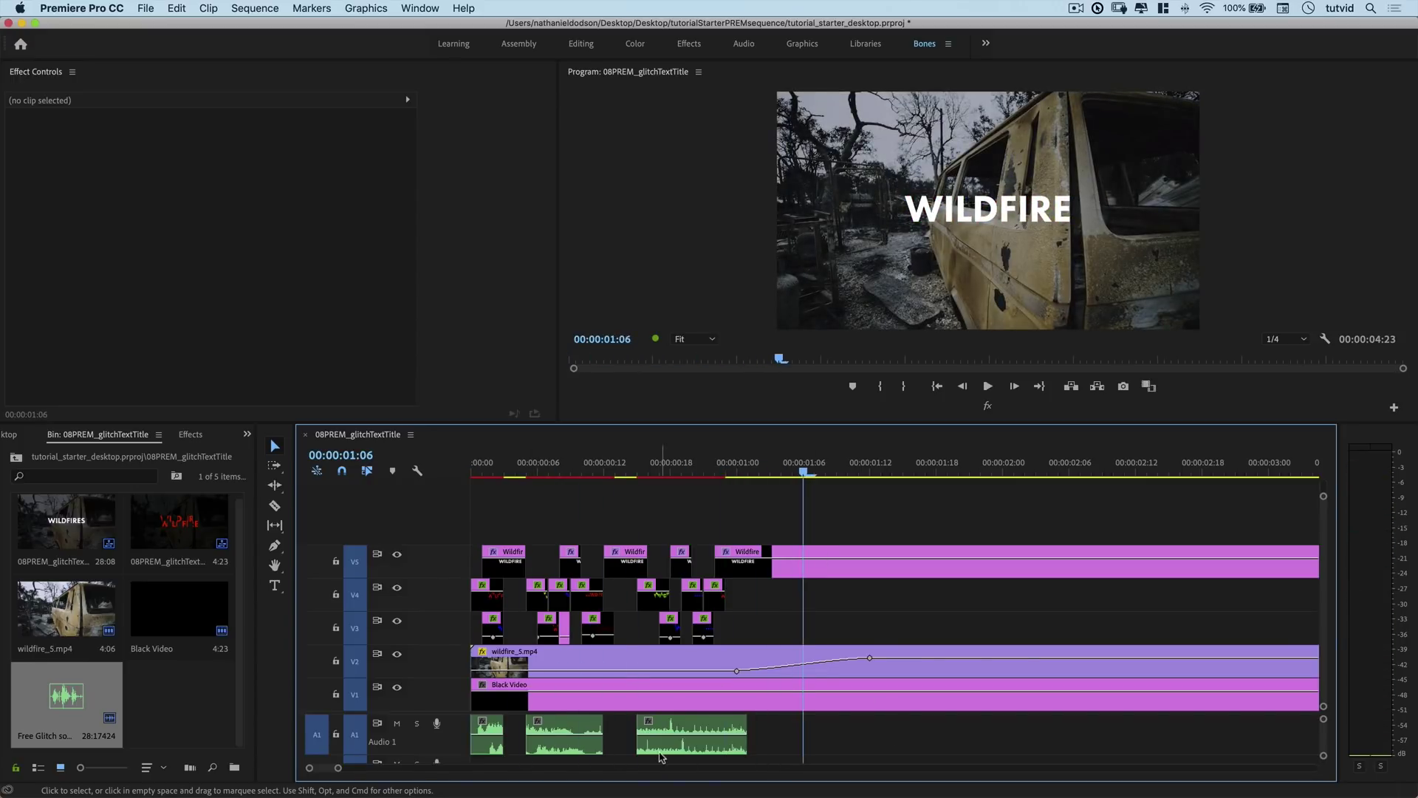
key(equal)
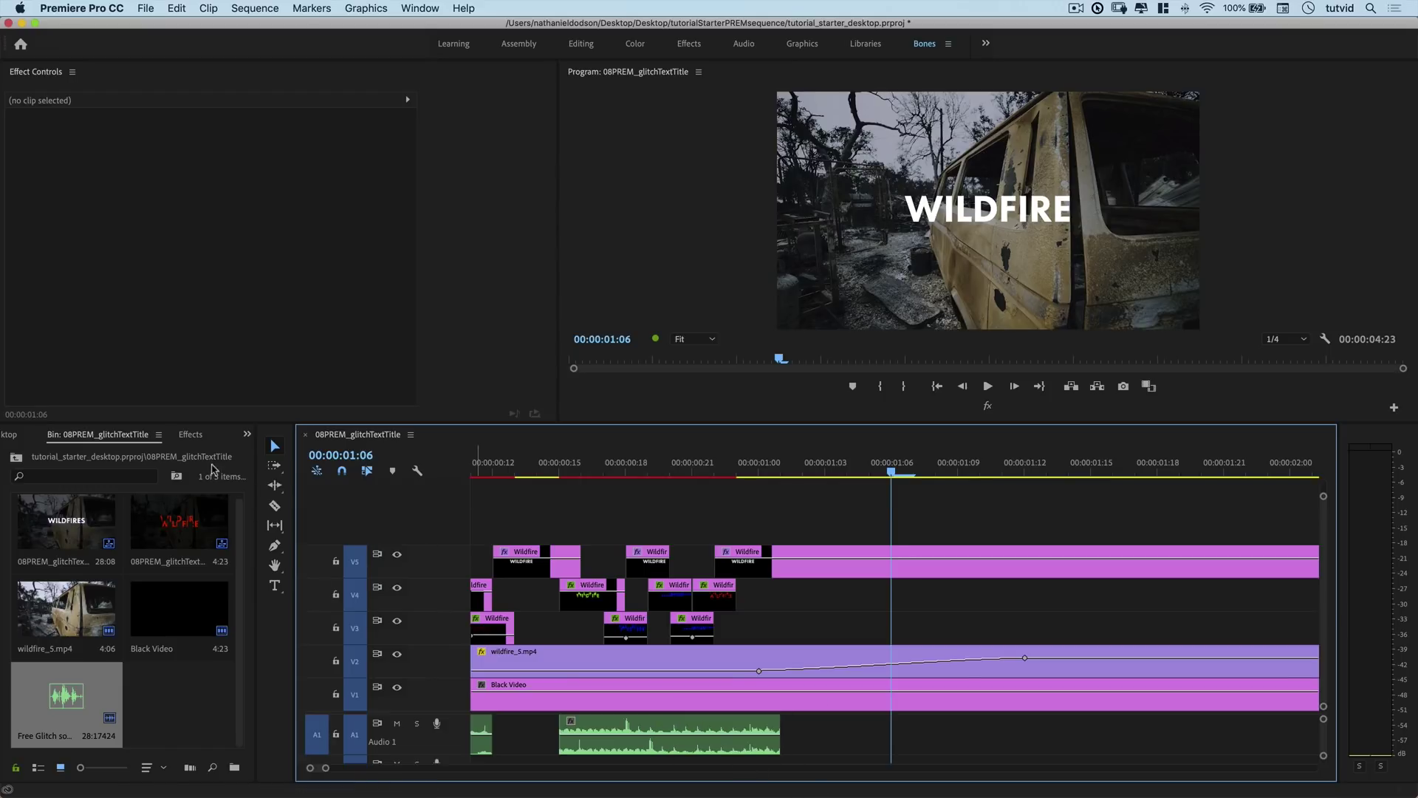
click(191, 435)
Apply a Crossfade > Exponential Fade of 6 frames to the last glitch audio piece's end
click(153, 455)
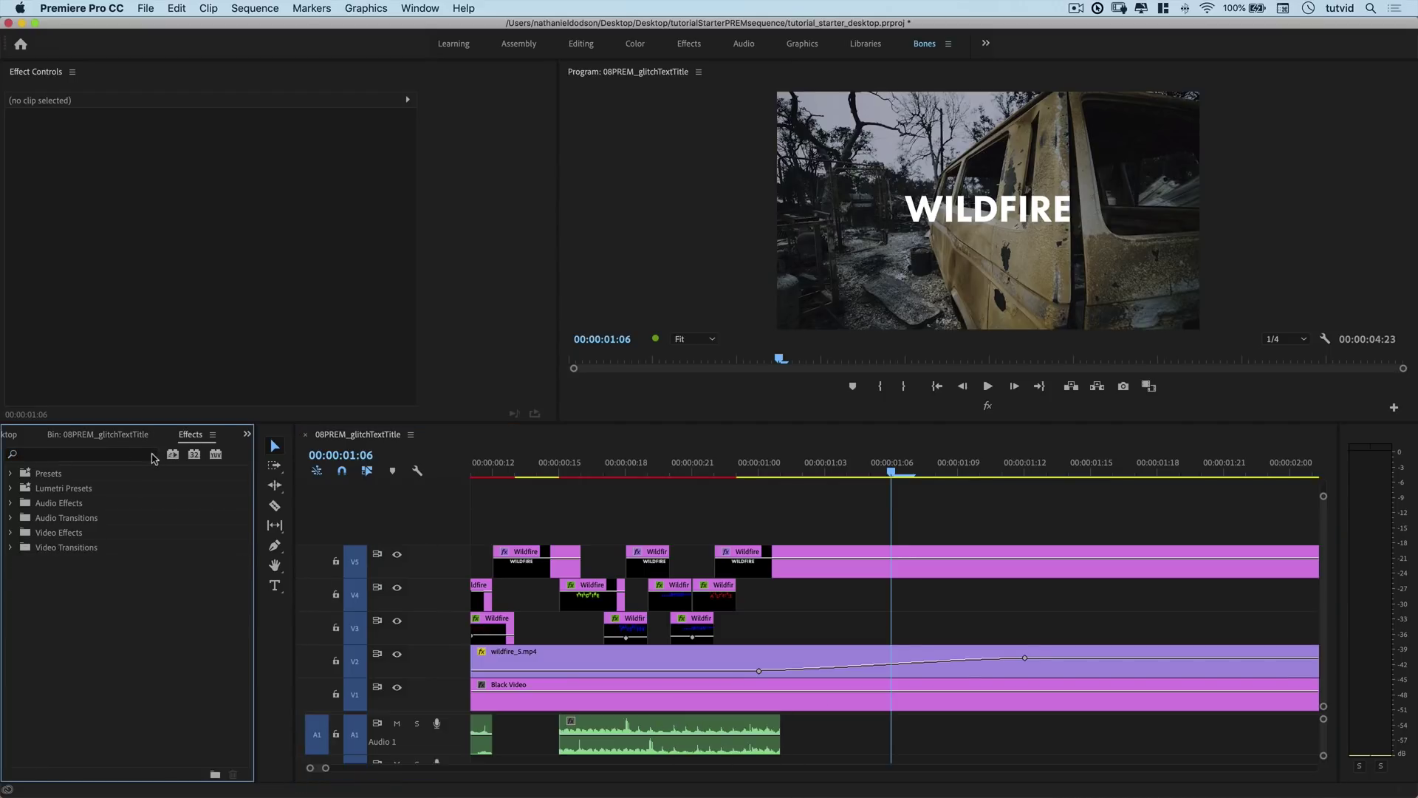
double_click(65, 518)
double_click(59, 533)
drag(81, 576, 786, 747)
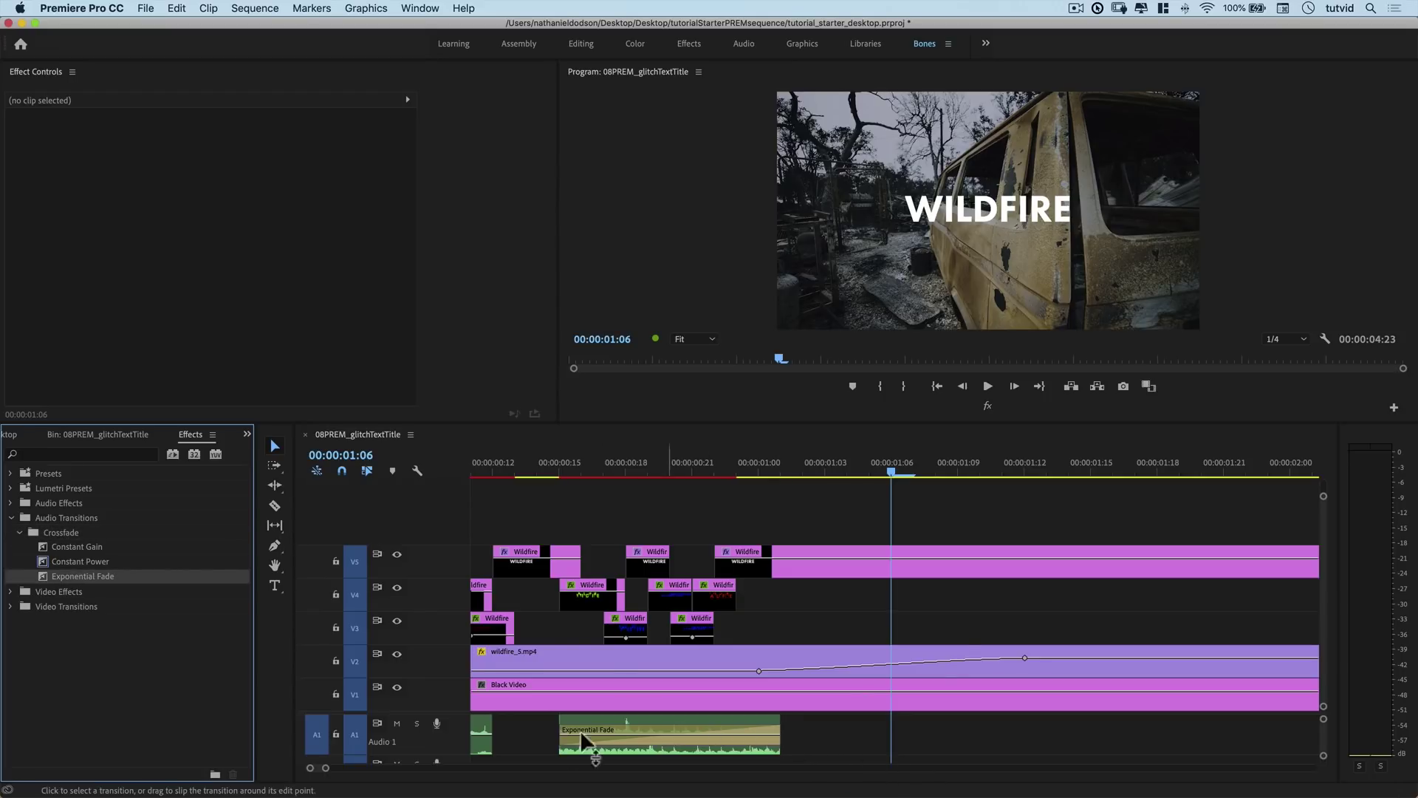
drag(563, 739, 656, 738)
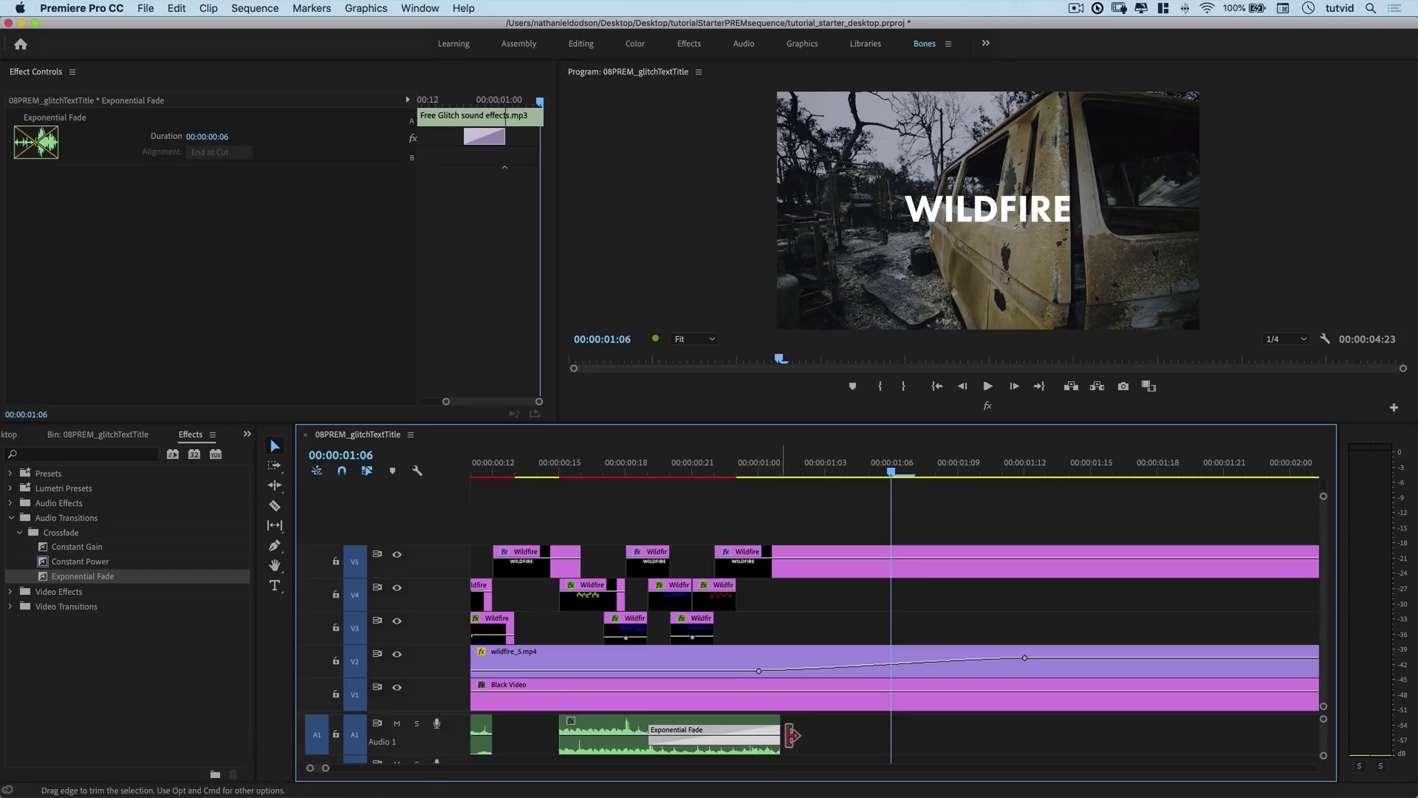
click(603, 474)
drag(603, 474, 517, 474)
key(minus)
key(minus)
key(minus)
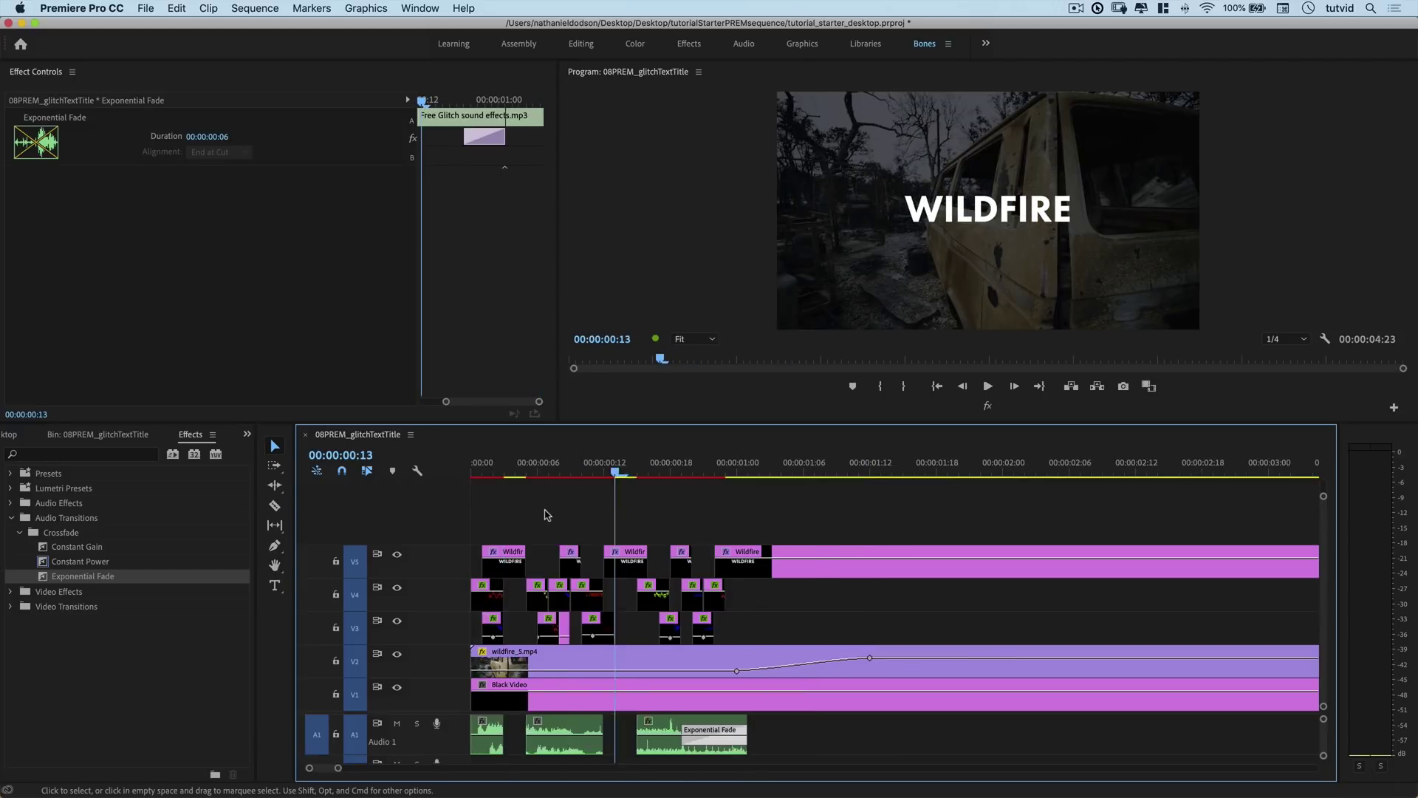
key(equal)
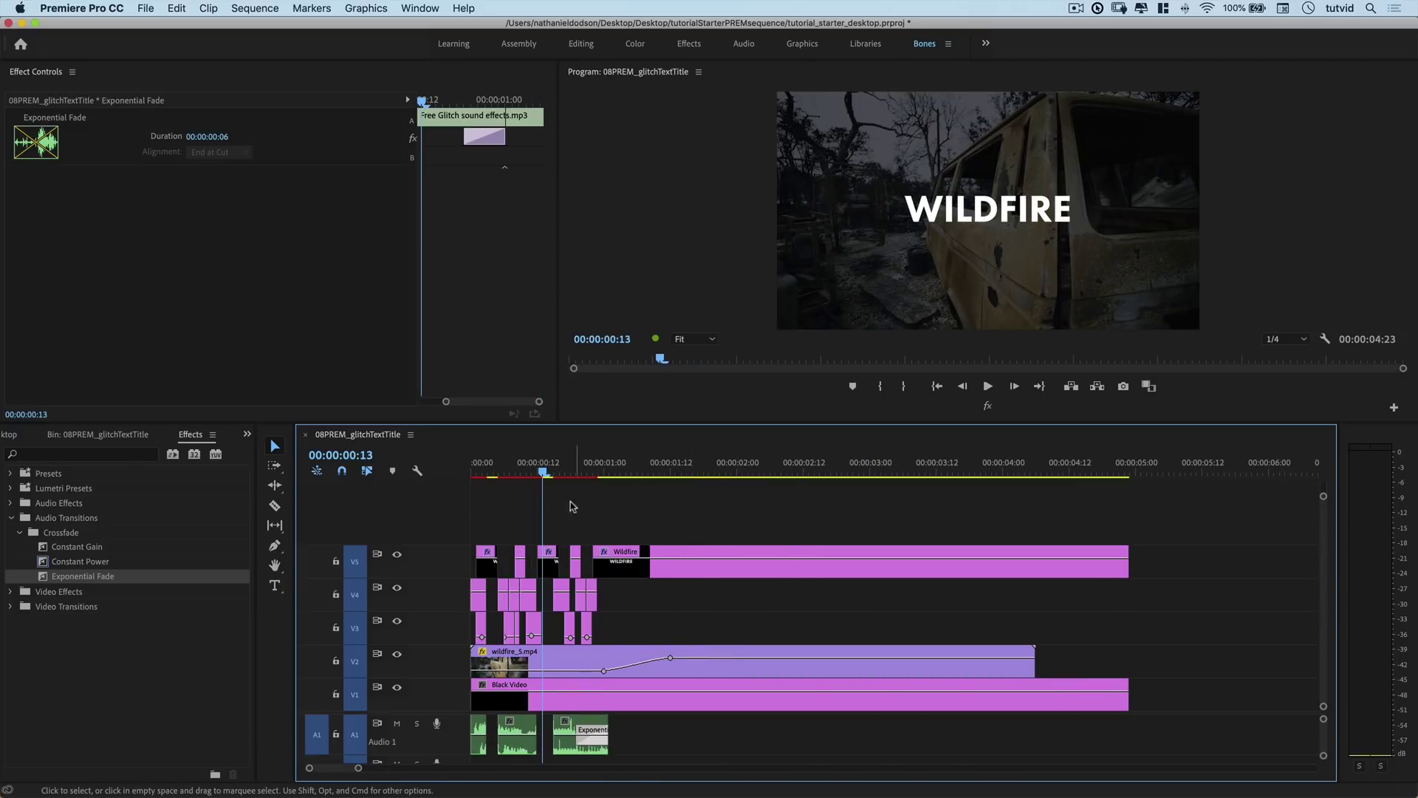